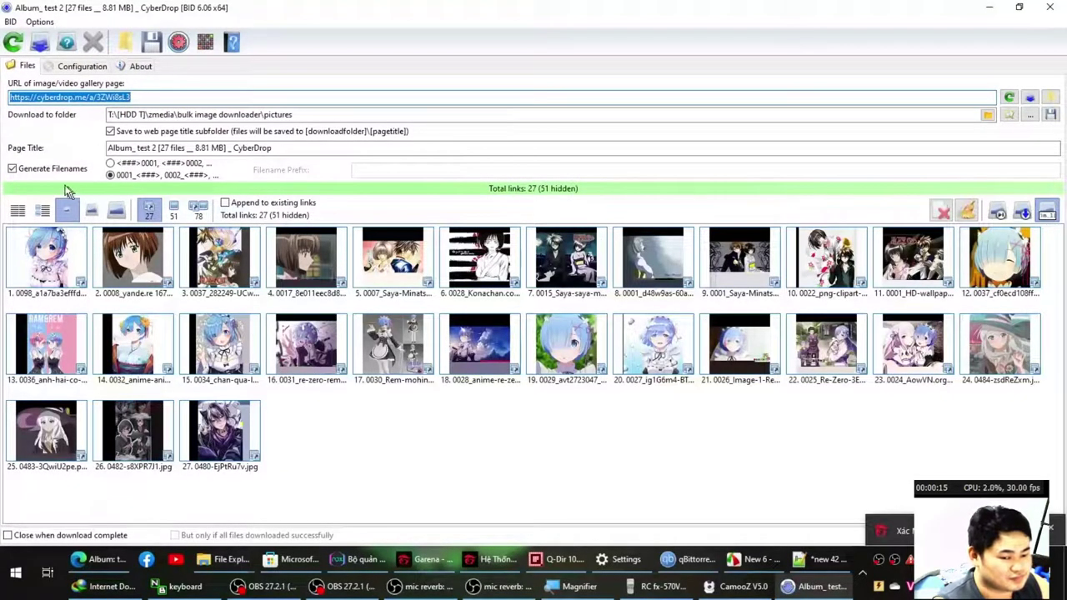
Show the CyberDrop test 2 links as a details list, download the 27 images, and open their folder.
left_click(19, 211)
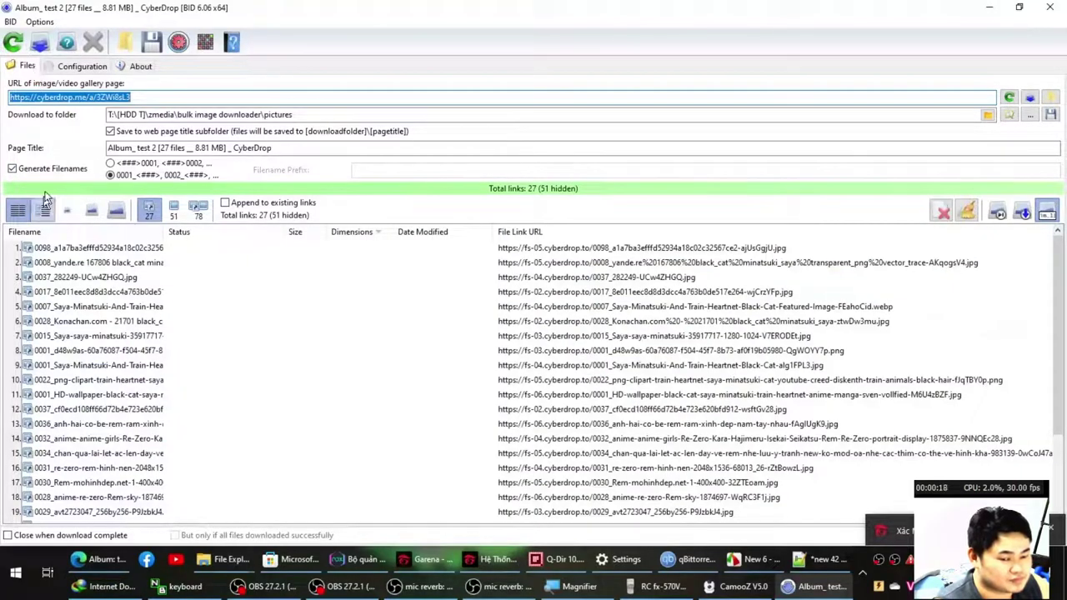
left_click(65, 41)
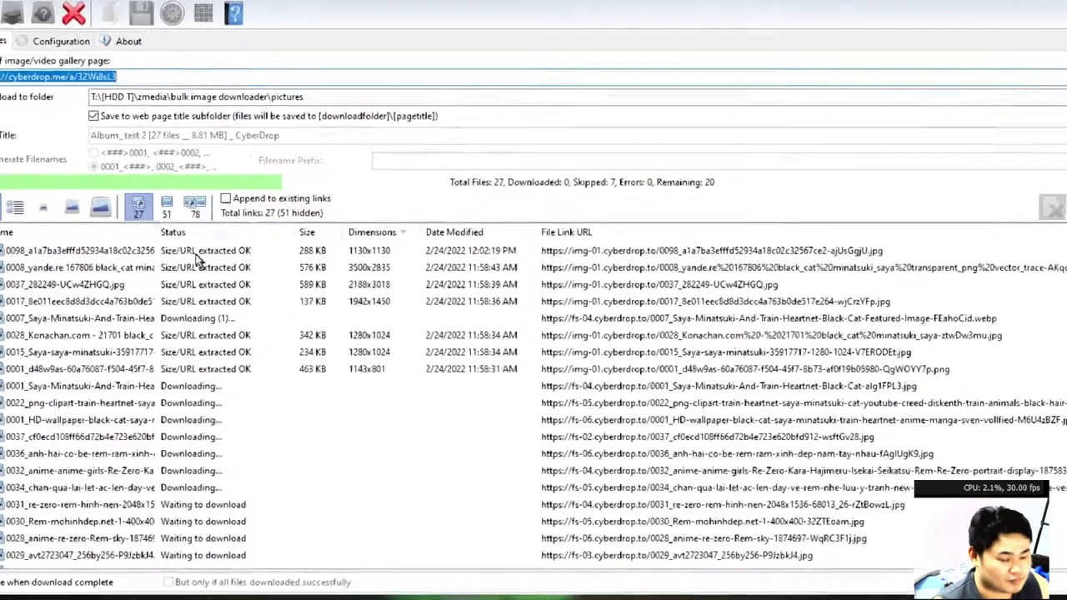
left_click(269, 268)
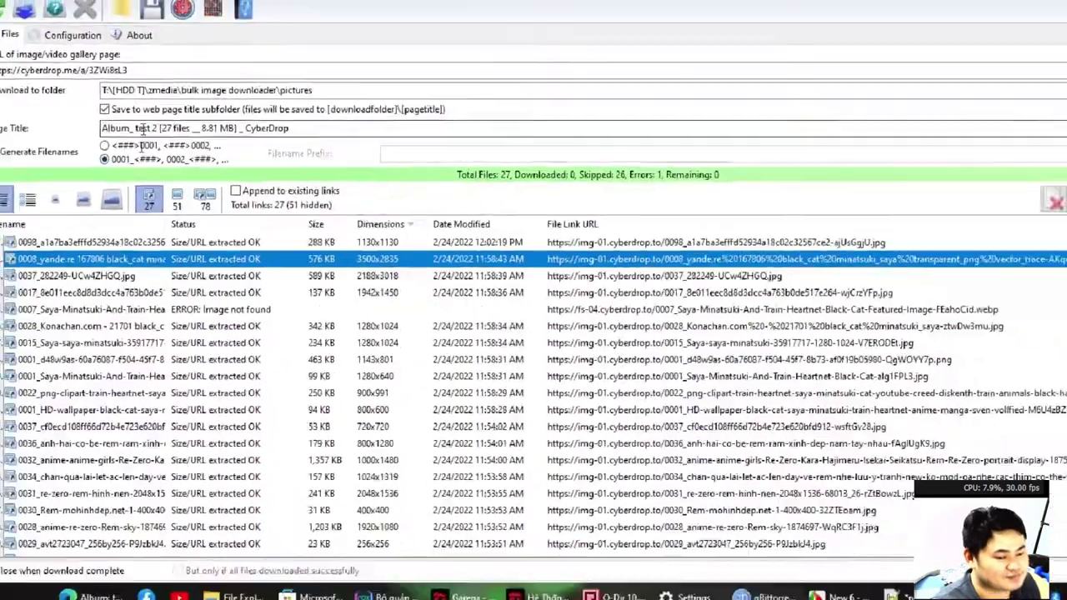
left_click(39, 41)
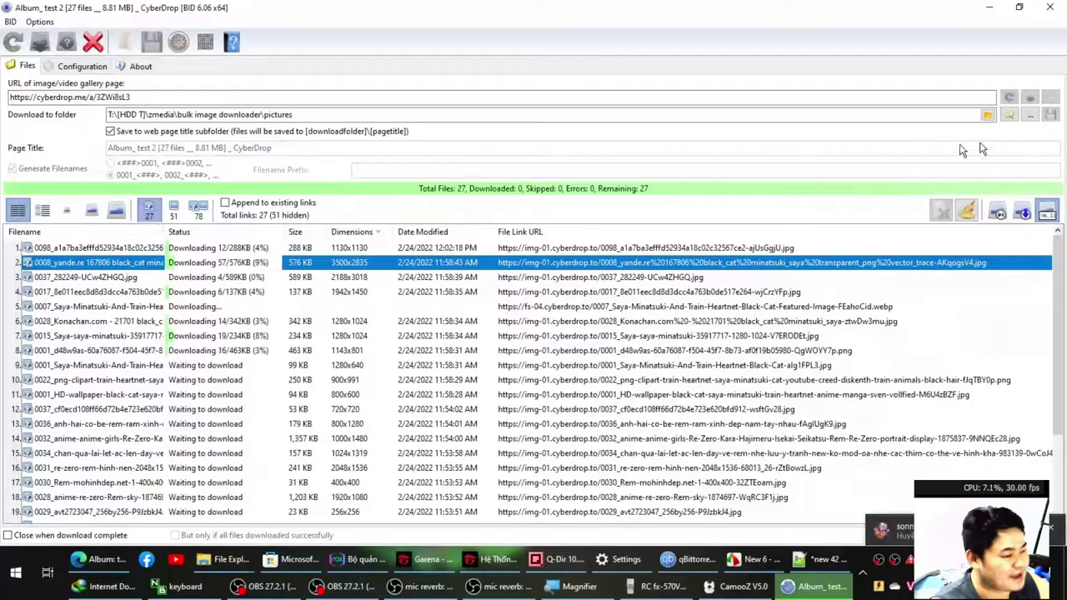
left_click(1009, 115)
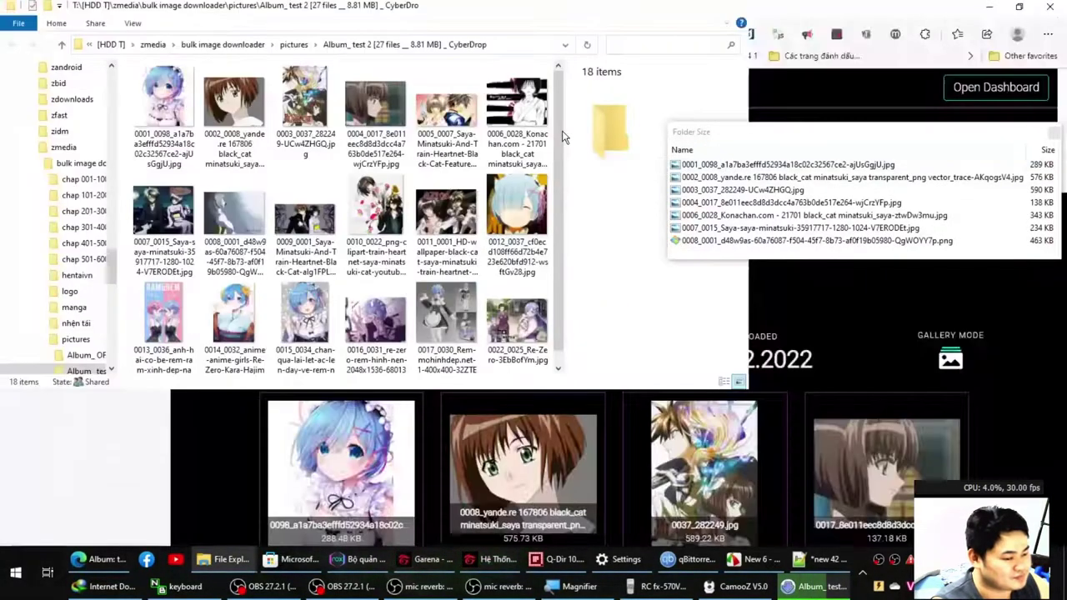
Maximize the album folder to confirm all 27 images arrived, then bring up the Notepad++ notes.
key("super+Up")
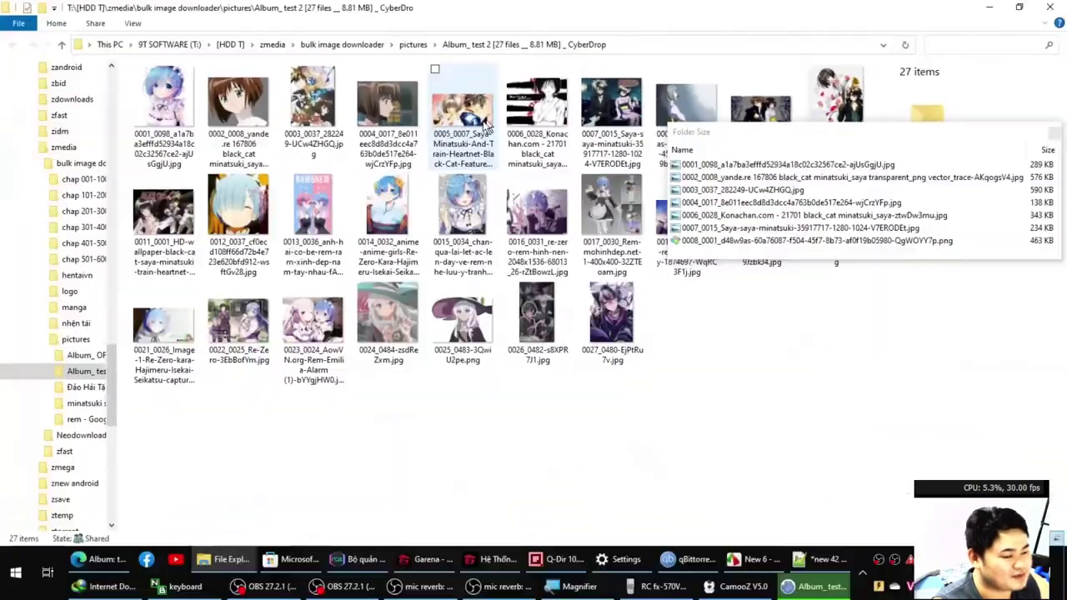
left_click(99, 560)
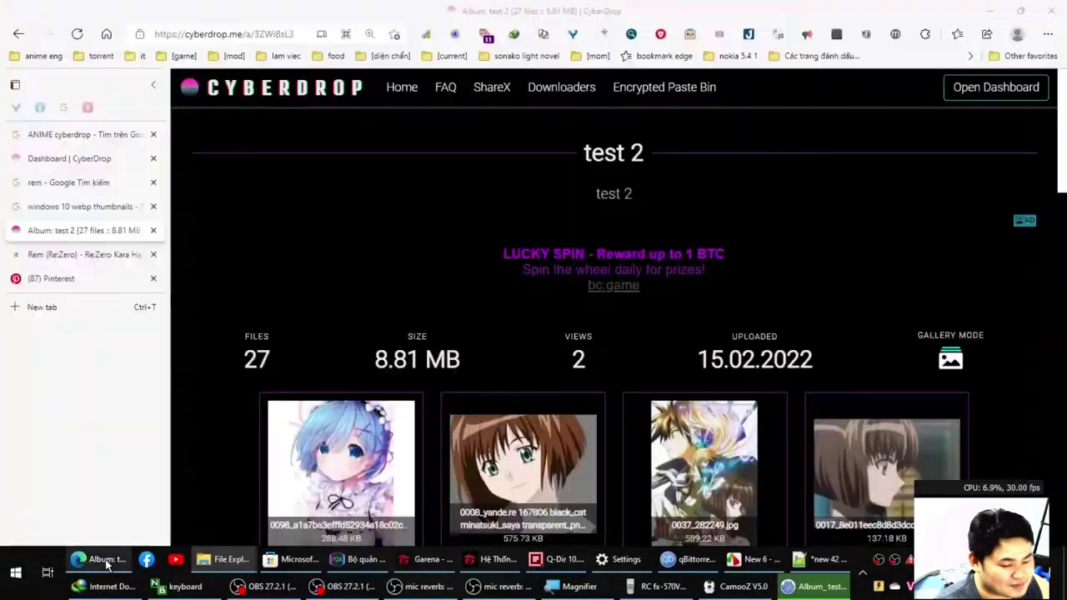
key("alt+Tab")
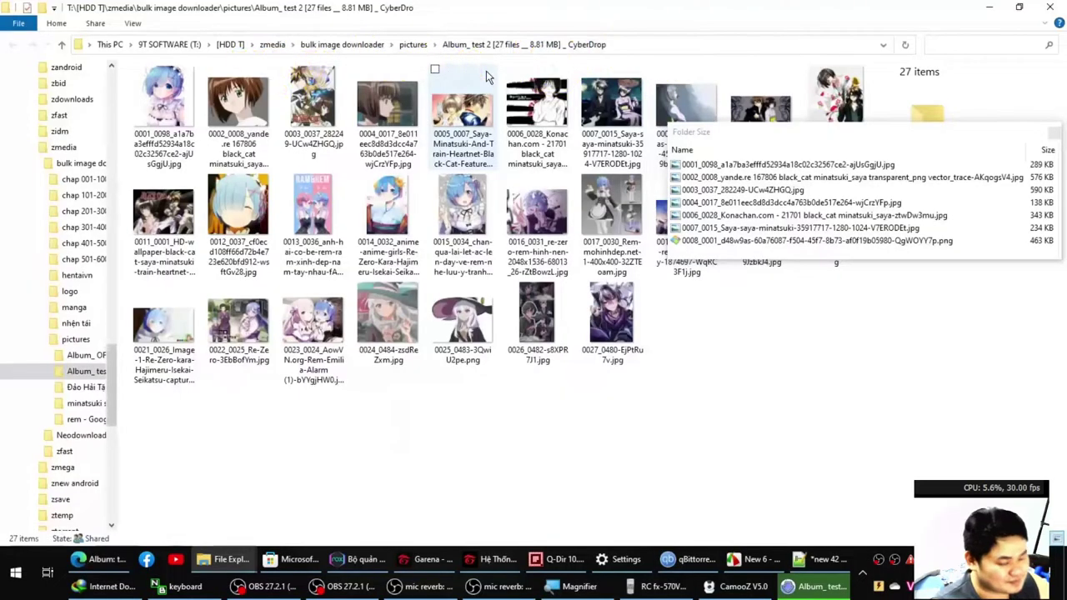
left_click(846, 558)
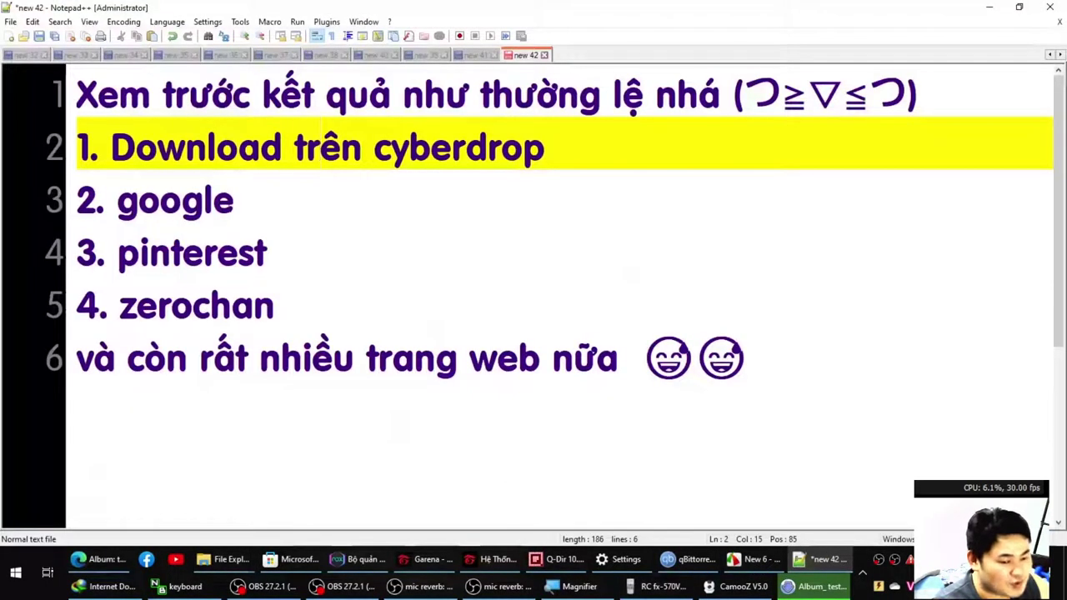
Search Google Images for 'aisaka taiga' in Edge's ANIME cyberdrop tab, then go back to BID.
key("Down")
left_click(100, 560)
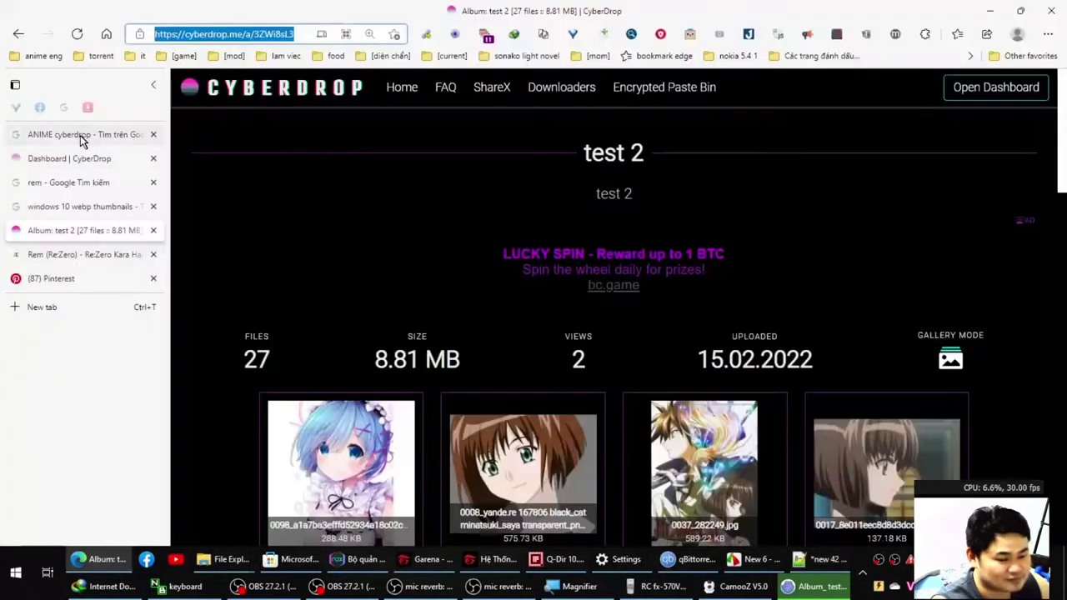
left_click(82, 137)
key("ctrl+v")
key("Return")
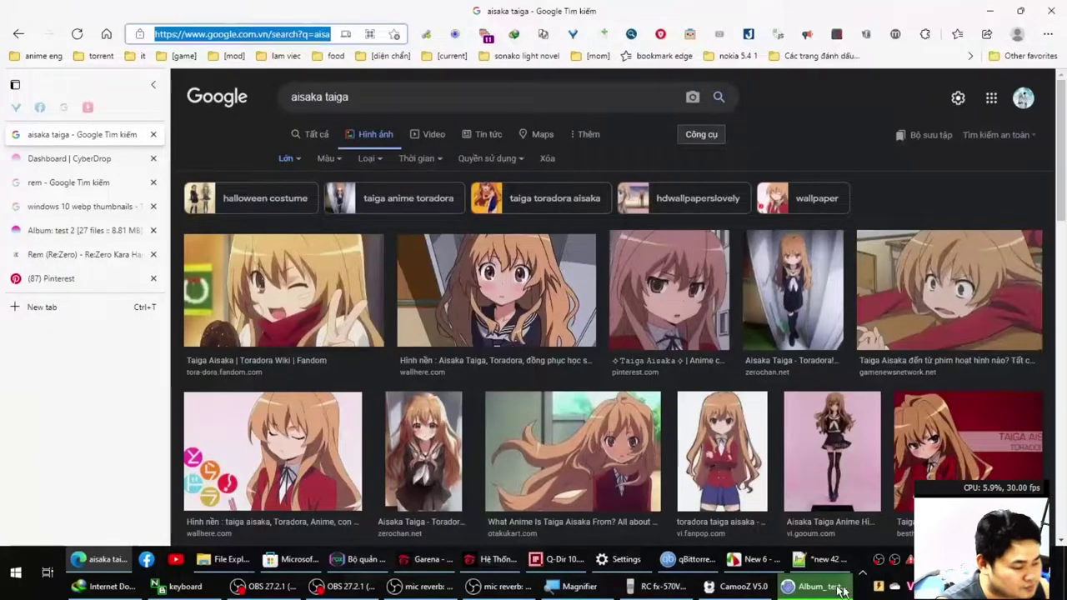
left_click(840, 590)
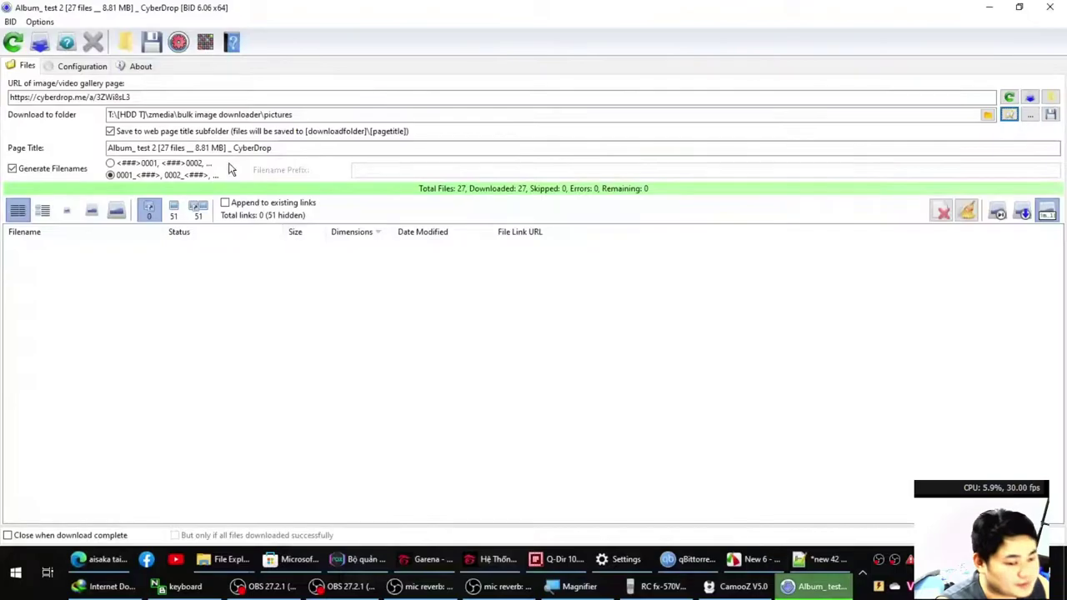
Scan the aisaka taiga Google Images page, view the 365 links as small thumbnails, and download them.
left_click(192, 99)
key("Return")
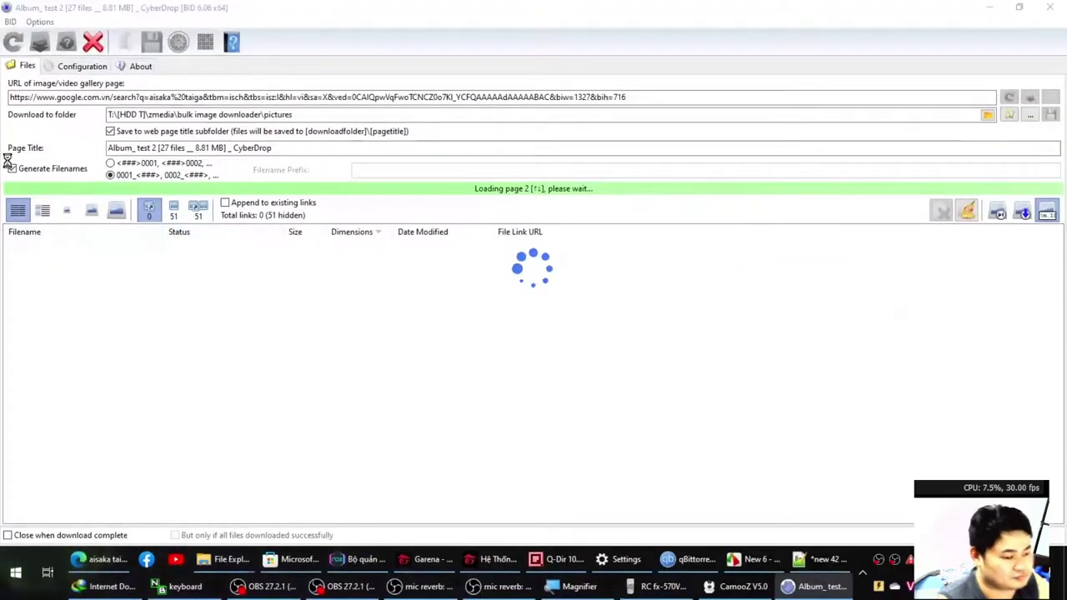
left_click(65, 212)
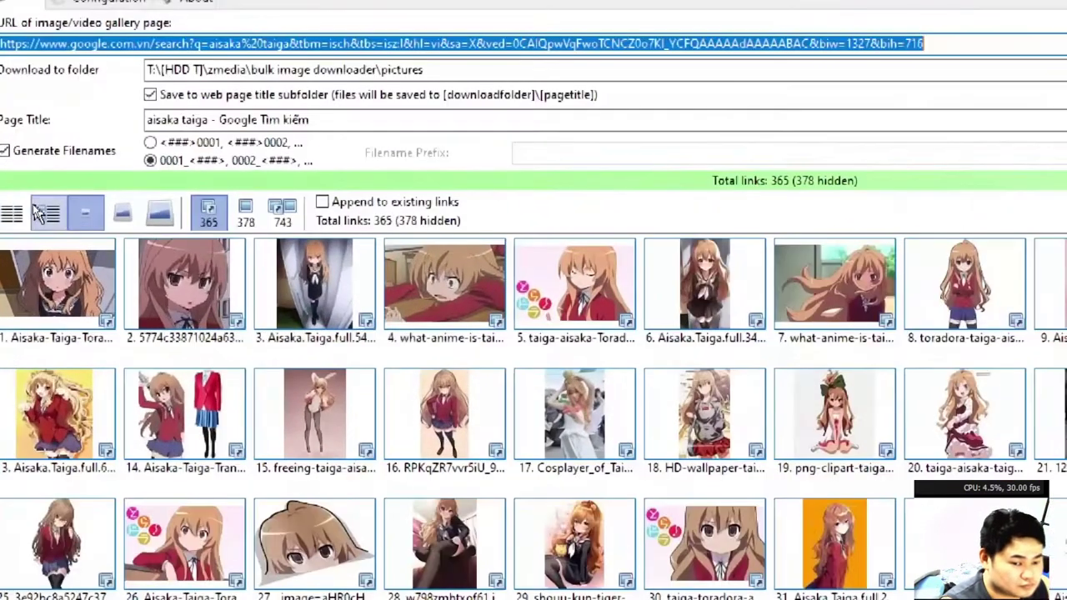
left_click(43, 212)
left_click(12, 217)
left_click(122, 214)
left_click(159, 214)
left_click(85, 215)
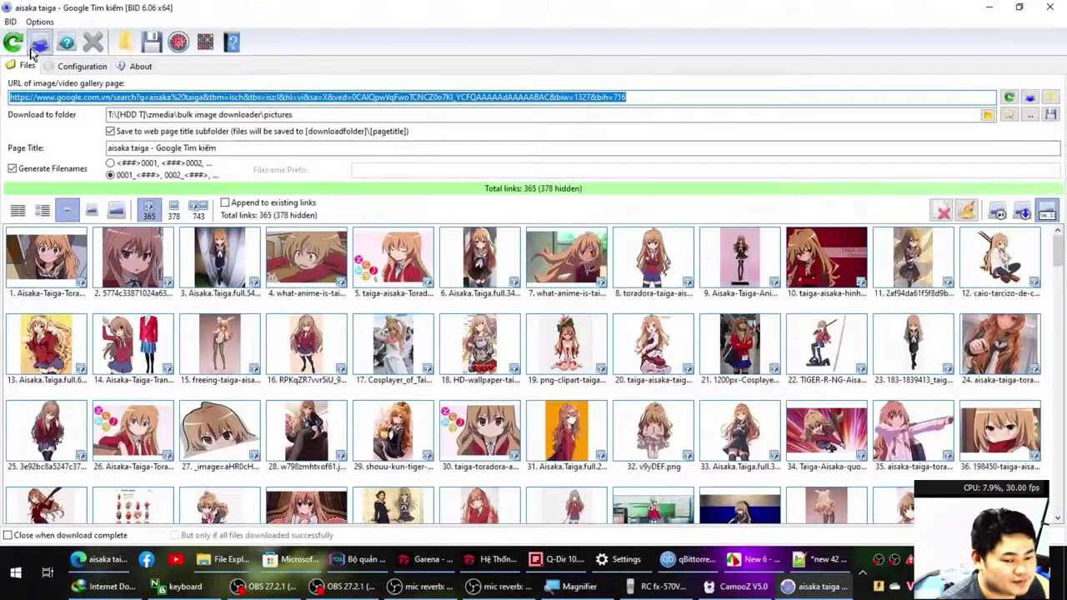
left_click(39, 44)
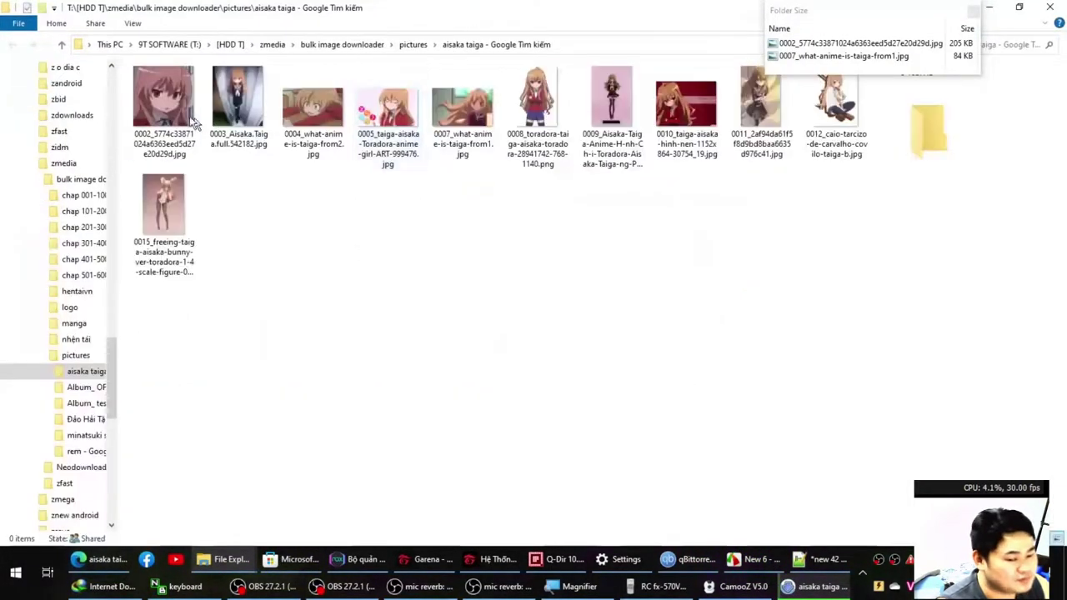
Browse the downloaded aisaka taiga images in Honeyview, close it, and return to the Notepad++ notes.
double_click(165, 109)
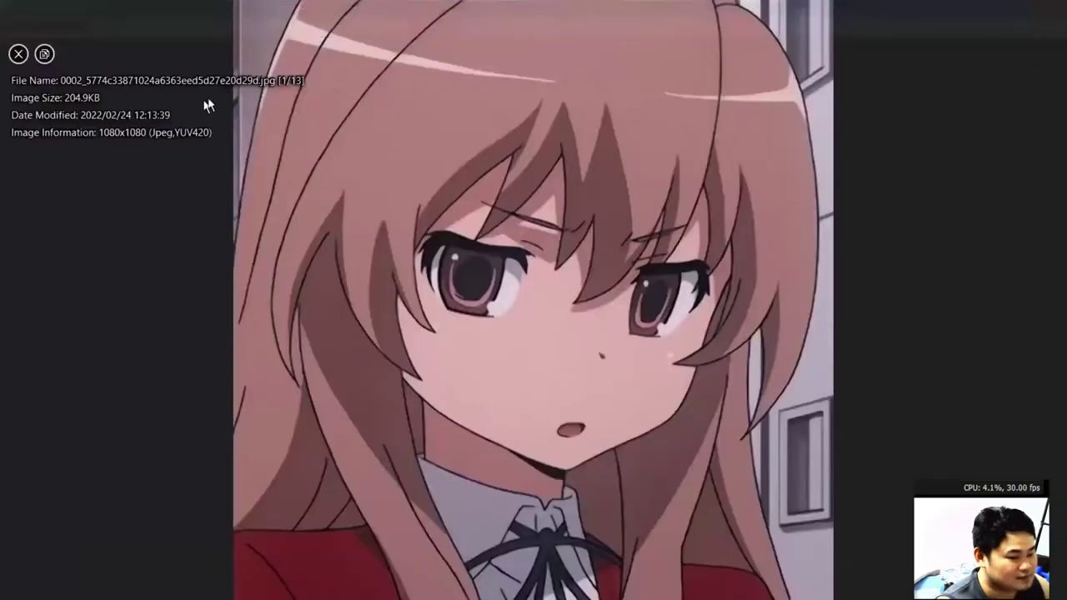
scroll(675, 237, "down", 6)
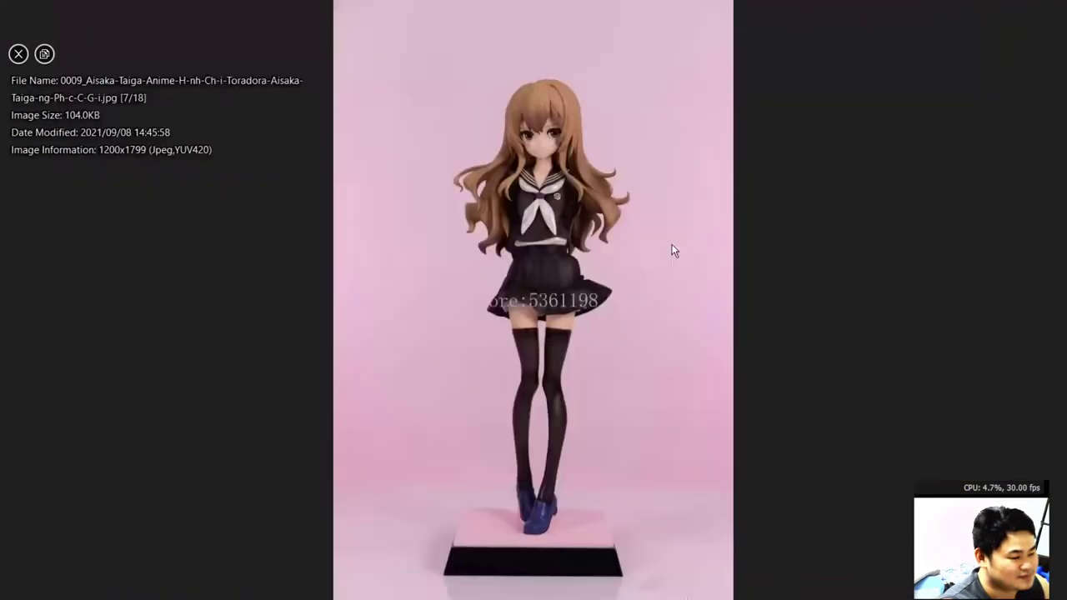
scroll(674, 251, "down", 6)
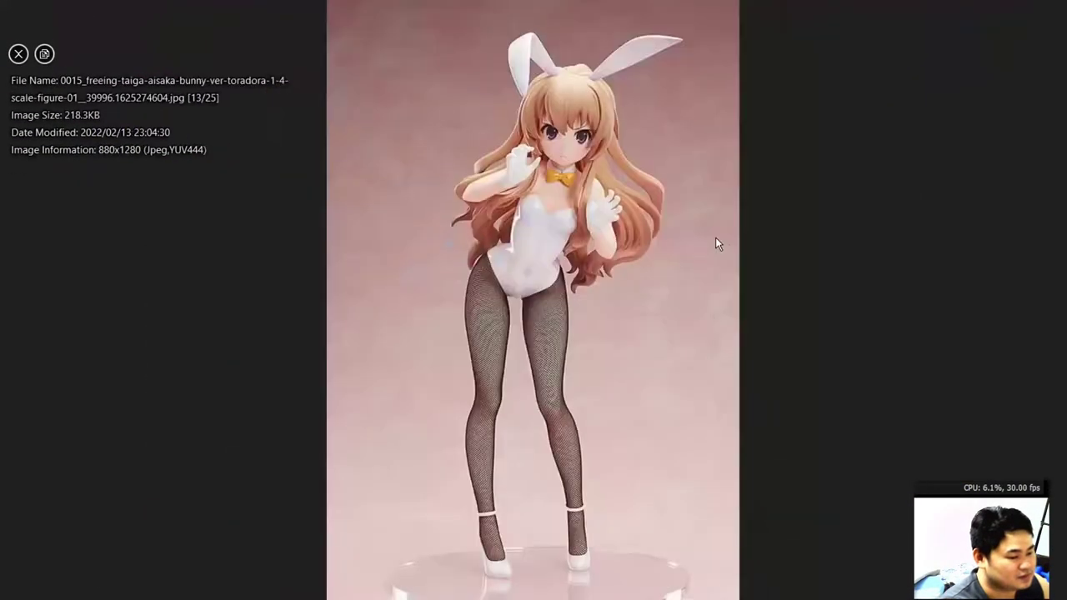
scroll(715, 242, "down", 2)
double_click(726, 208)
scroll(726, 208, "down", 1)
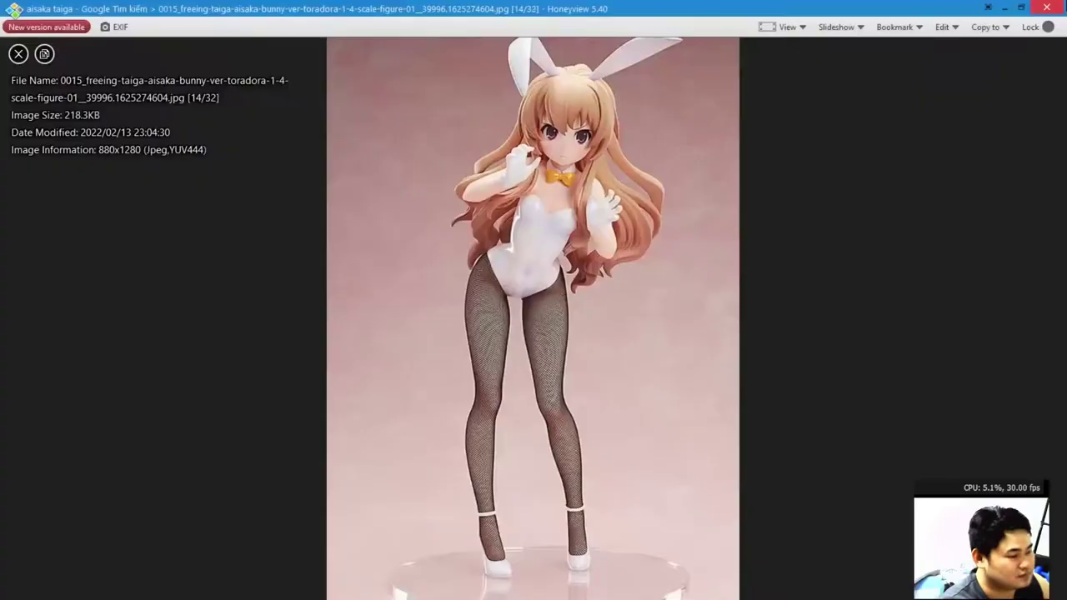
left_click(1052, 7)
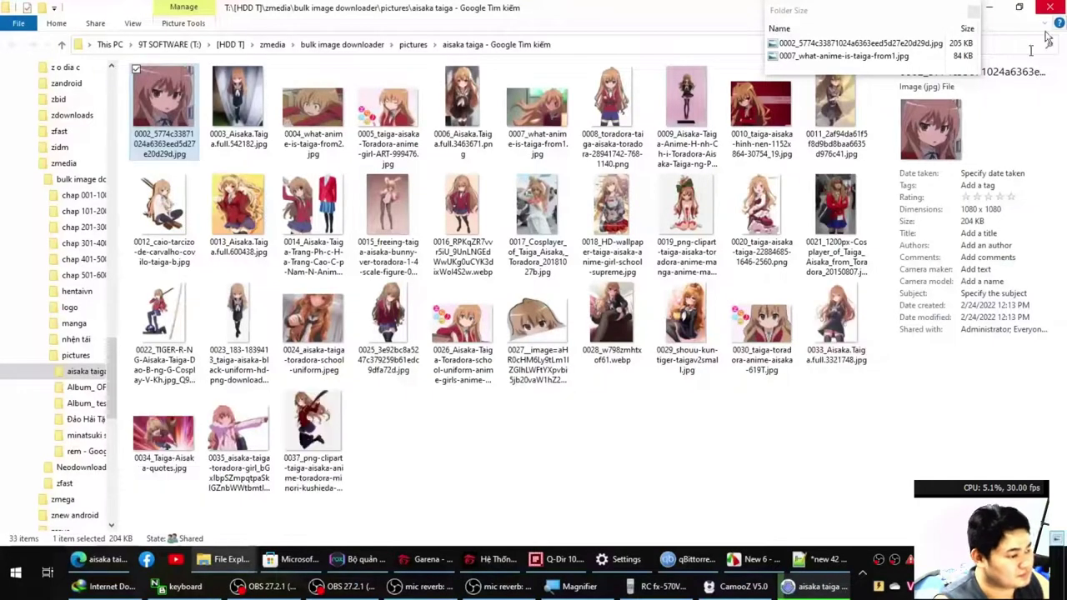
left_click(817, 559)
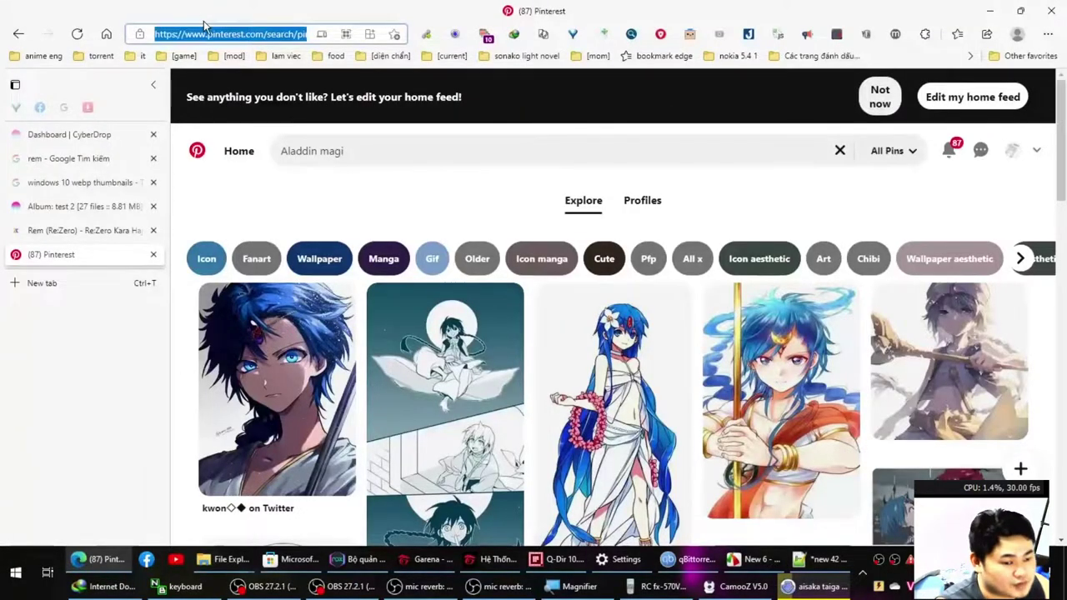
Paste the Aladdin Pinterest search address into BID and download its images.
key("ctrl+c")
key("alt+Tab")
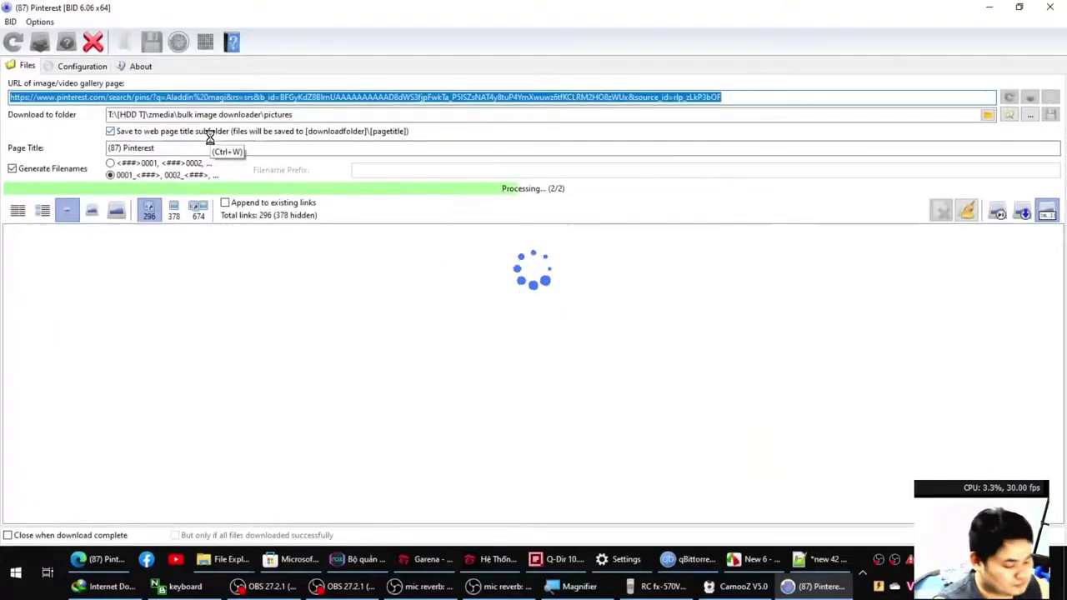
key("BackSpace")
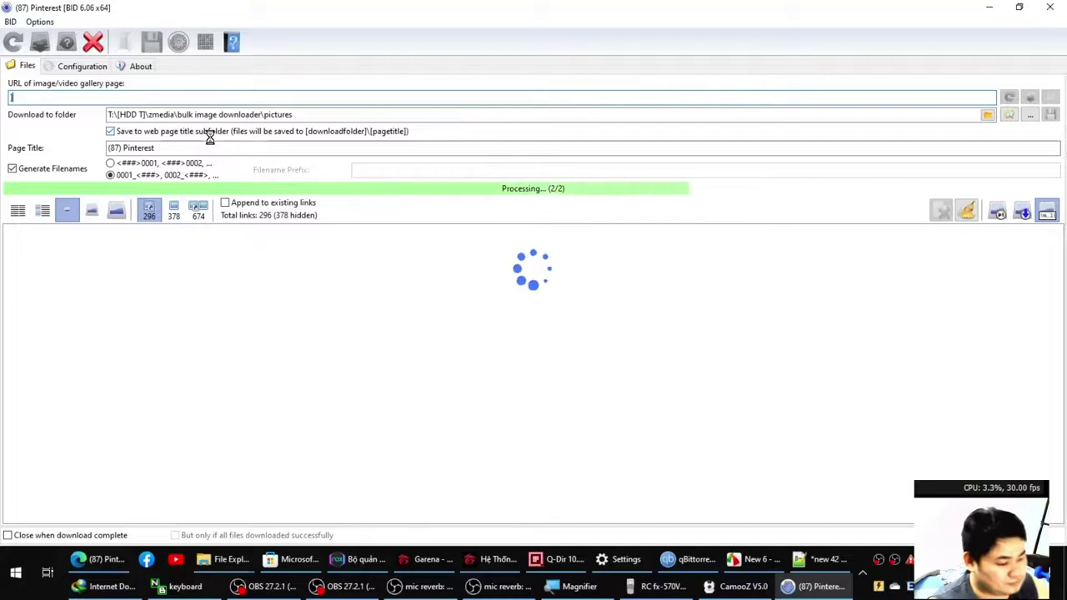
left_click(219, 259)
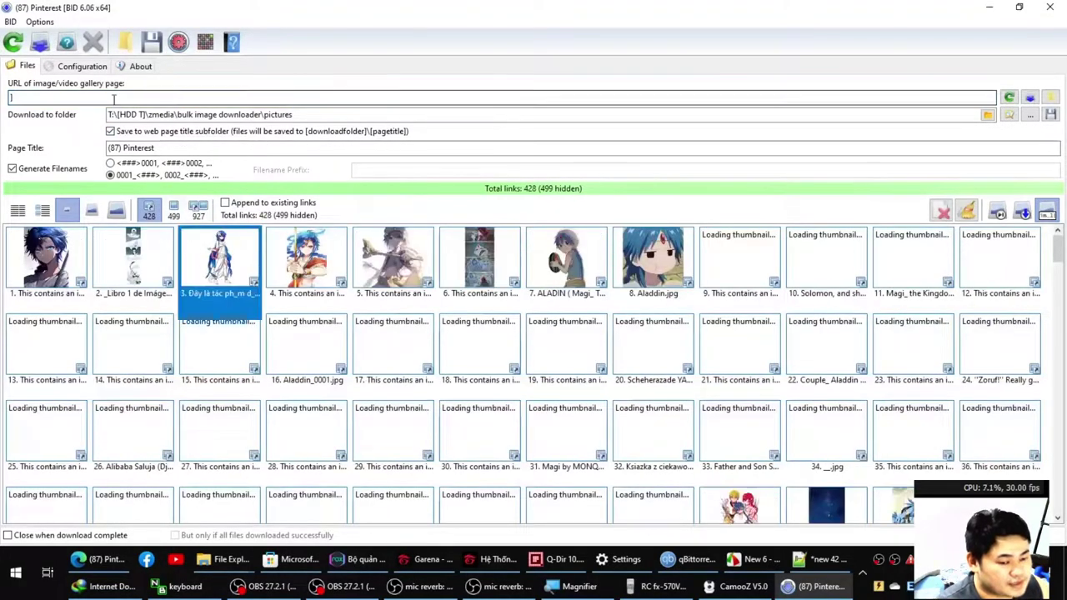
key("ctrl+v")
left_click(100, 258)
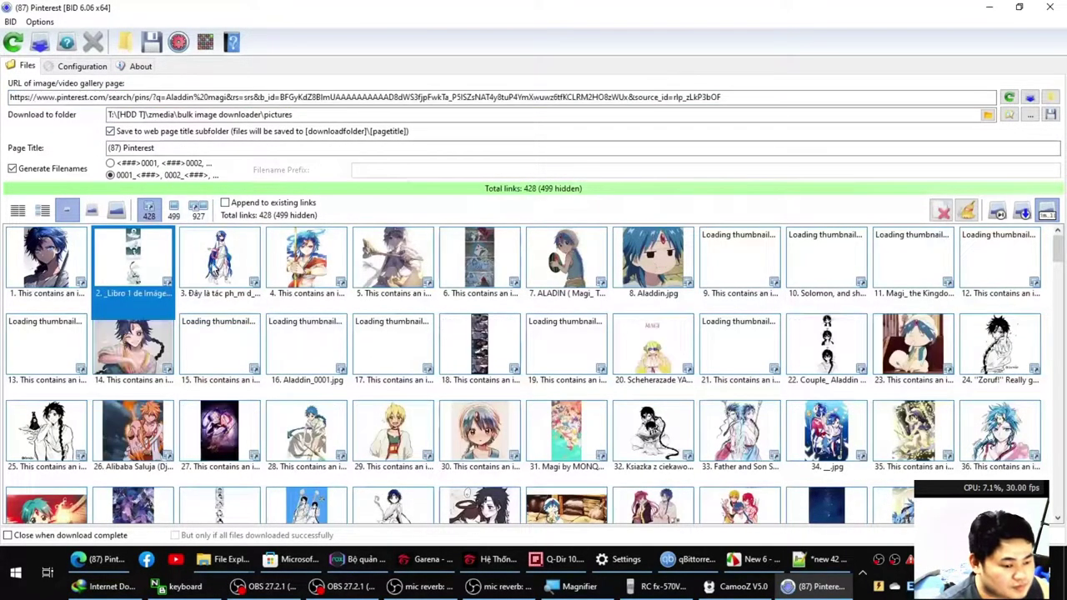
left_click(39, 42)
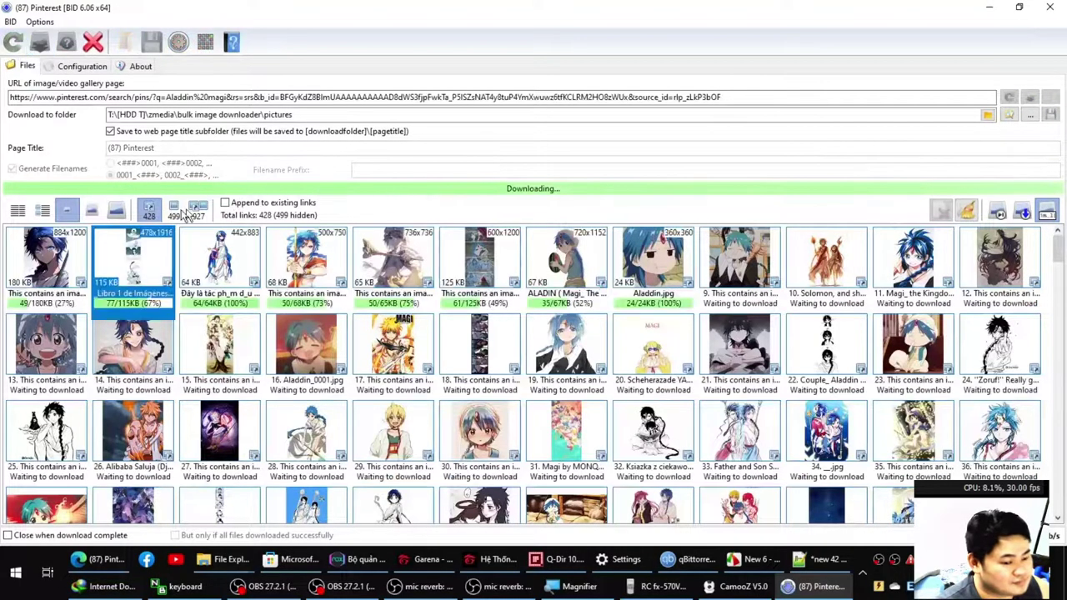
Review the Pinterest files sorted by size in Folder Size, then check image 0005 in the download folder.
left_click(1008, 114)
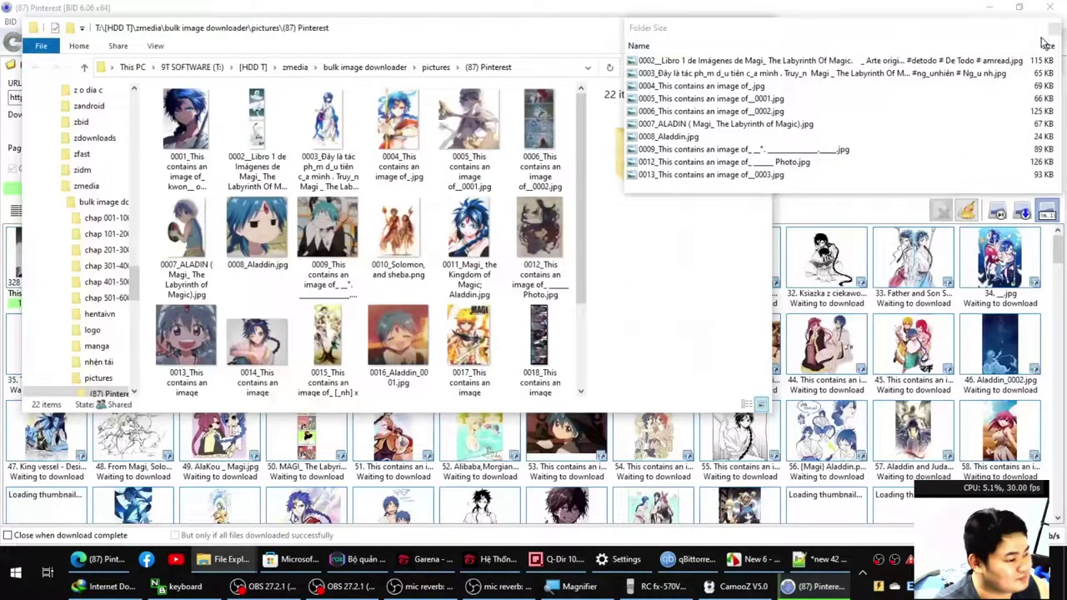
left_click(1046, 46)
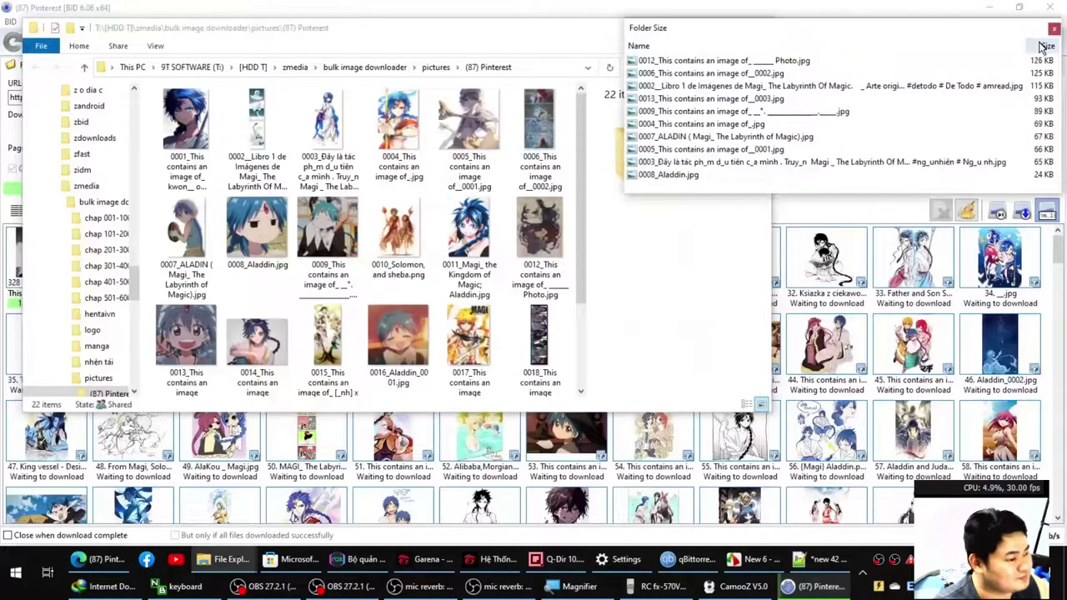
left_click(966, 89)
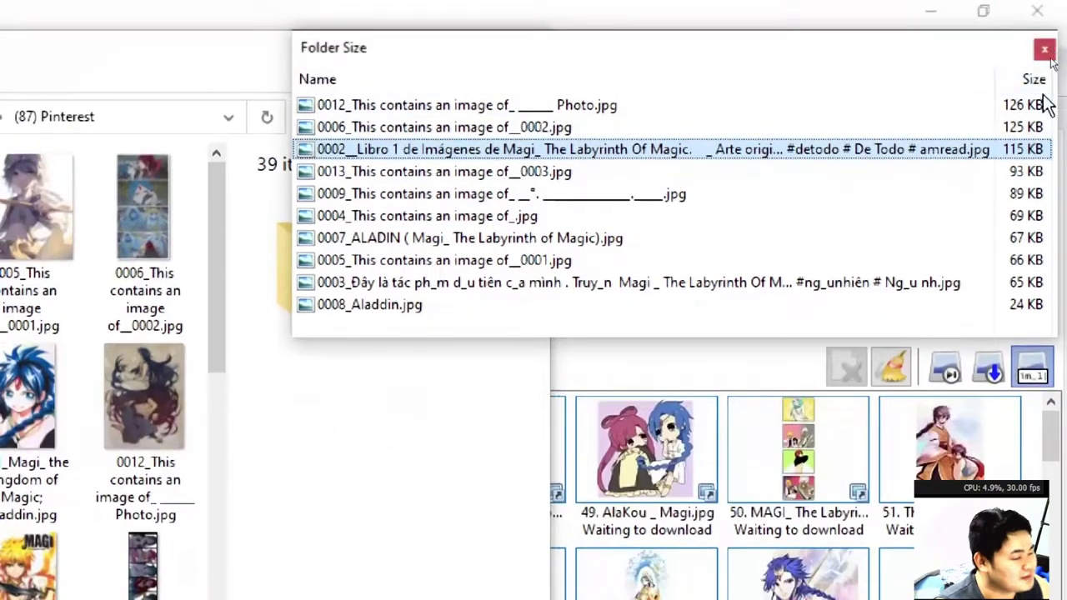
left_click(861, 39)
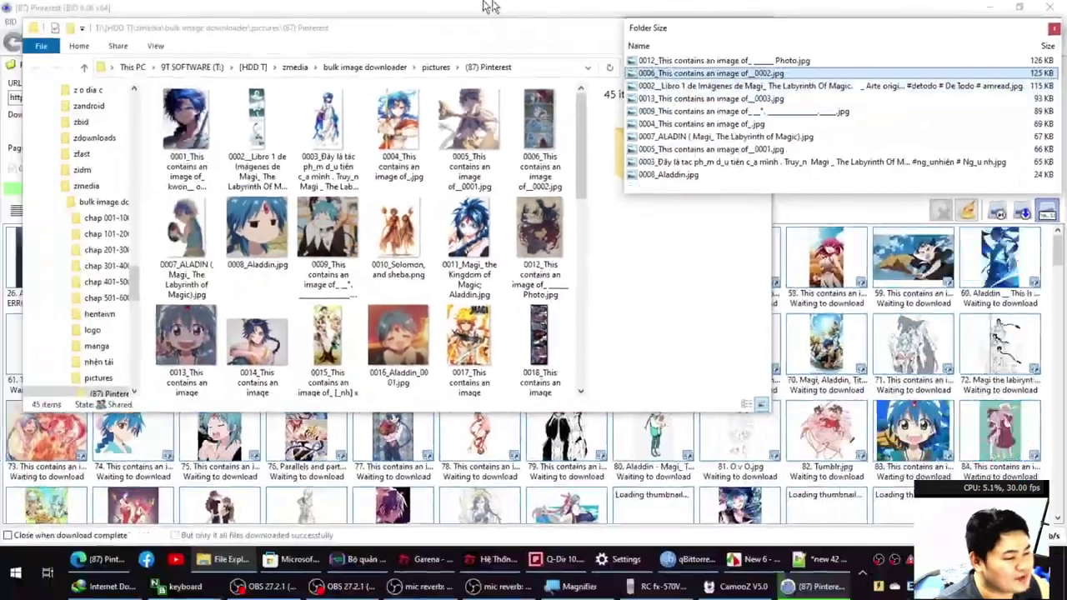
key("alt+Tab")
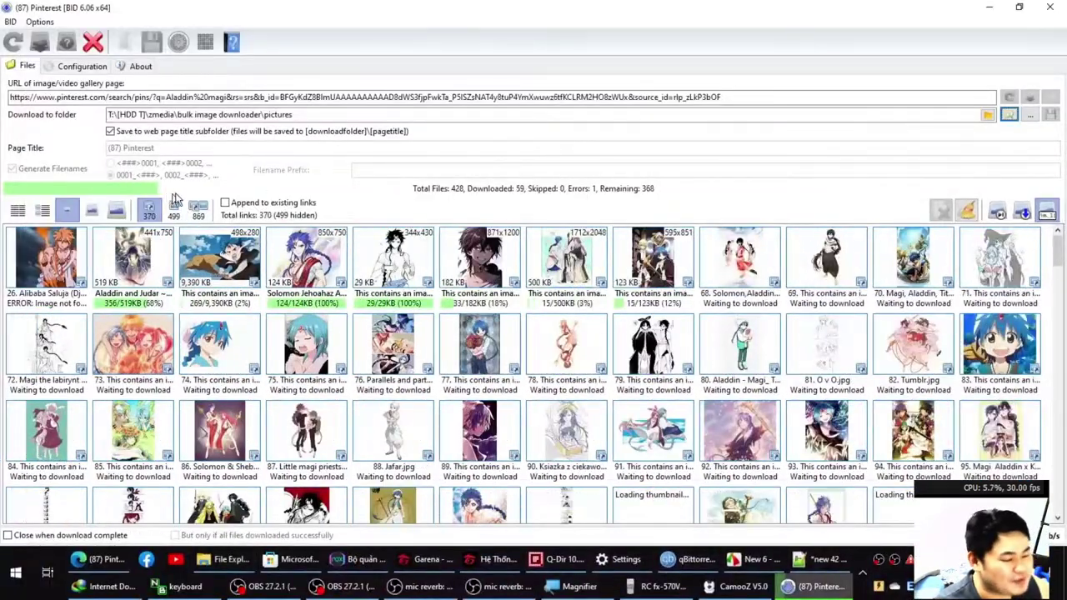
key("alt+Tab")
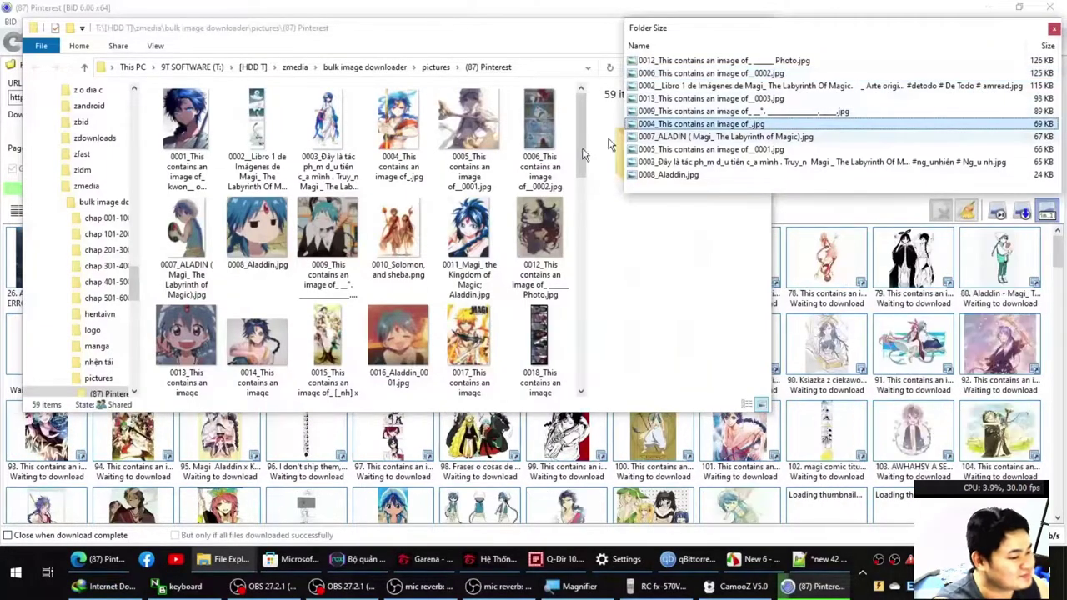
left_click(464, 168)
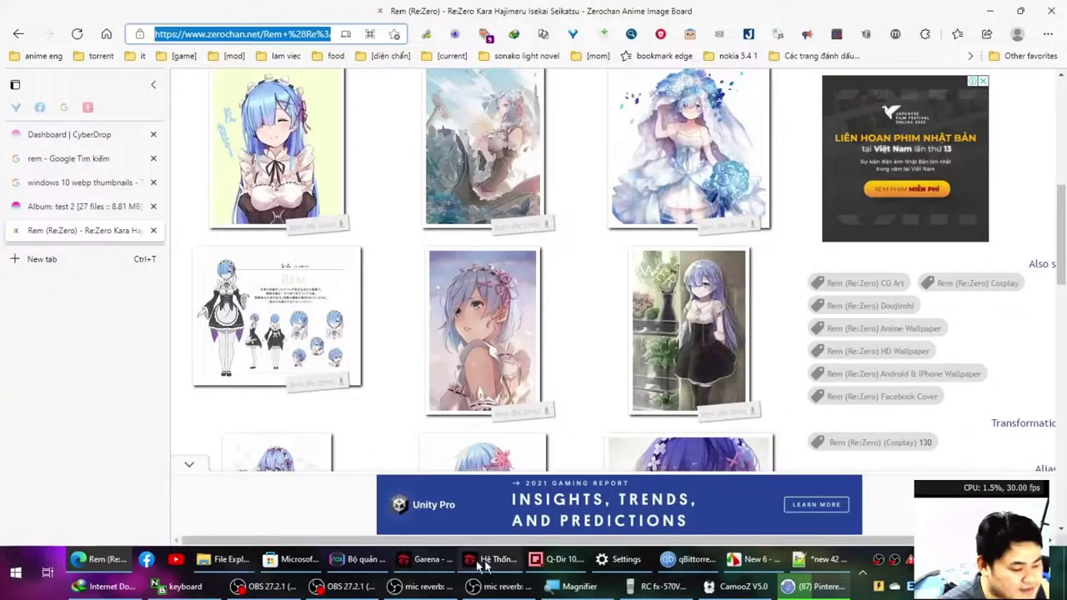
Stop the Pinterest downloads and relaunch Bulk Image Downloader by searching 'bulk' in Start.
left_click(796, 588)
left_click(92, 41)
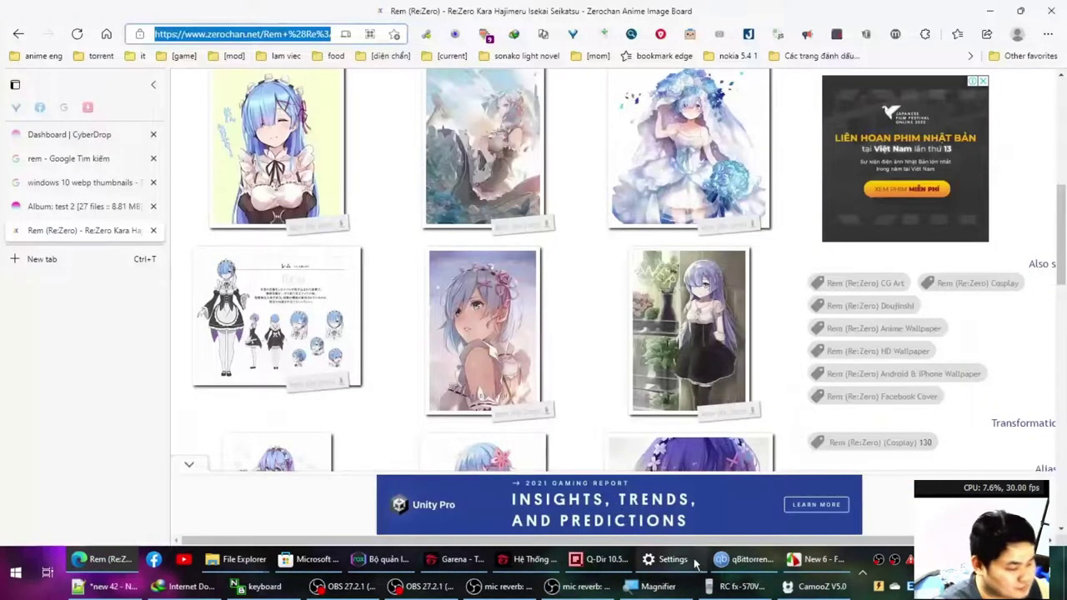
key("super")
type("bulk")
key("Return")
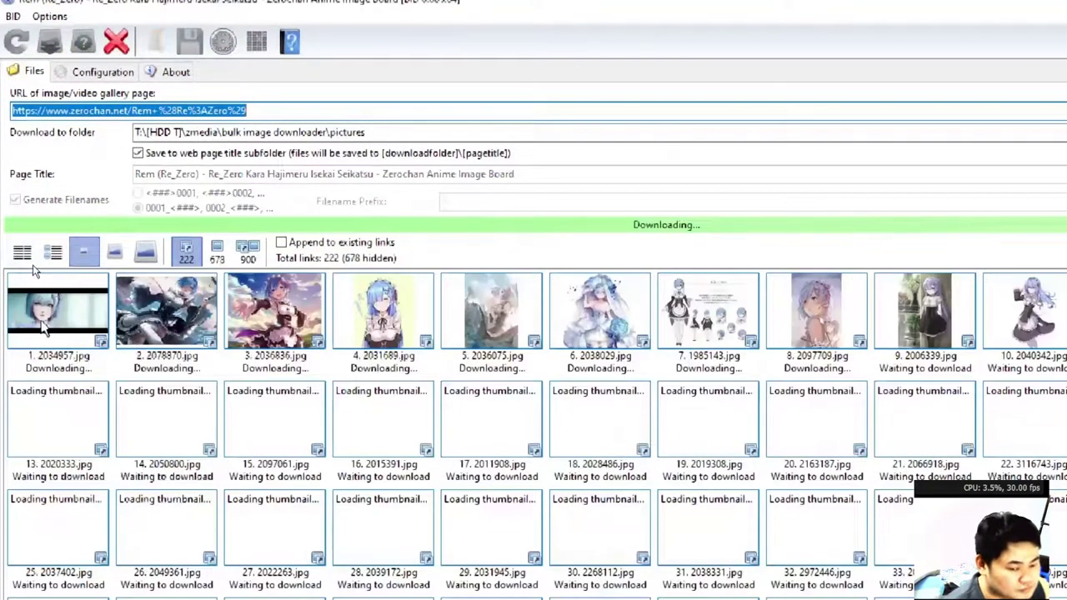
Show the Zerochan Rem downloads as a details list and bring up the Folder Size list.
left_click(59, 321)
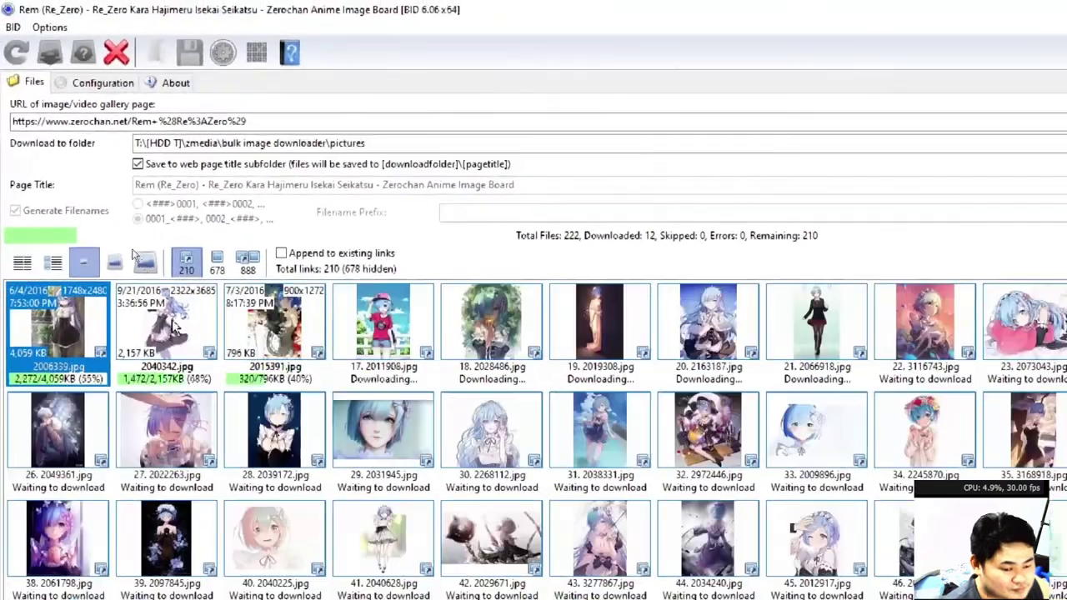
left_click(23, 263)
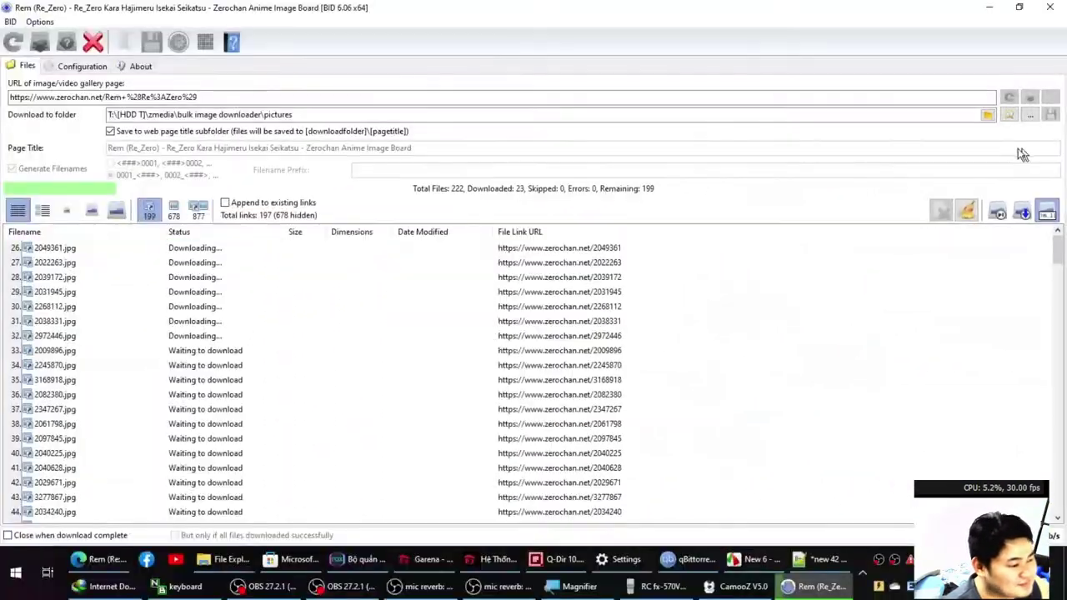
left_click(1009, 114)
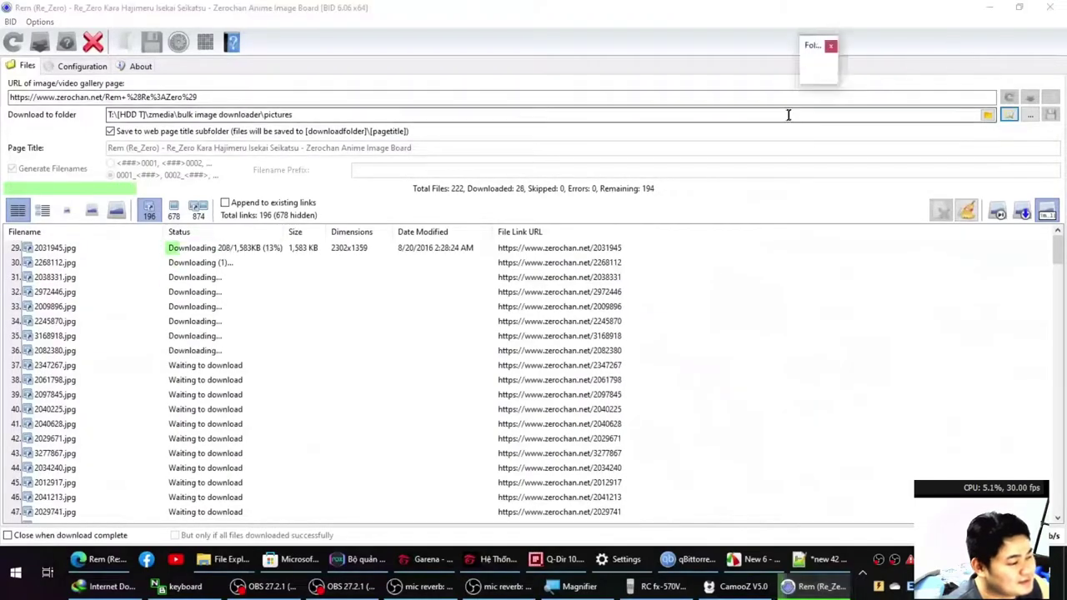
Sort the Folder Size list largest first, open the Rem folder, and select image 0006.
left_click(962, 63)
left_click(989, 114)
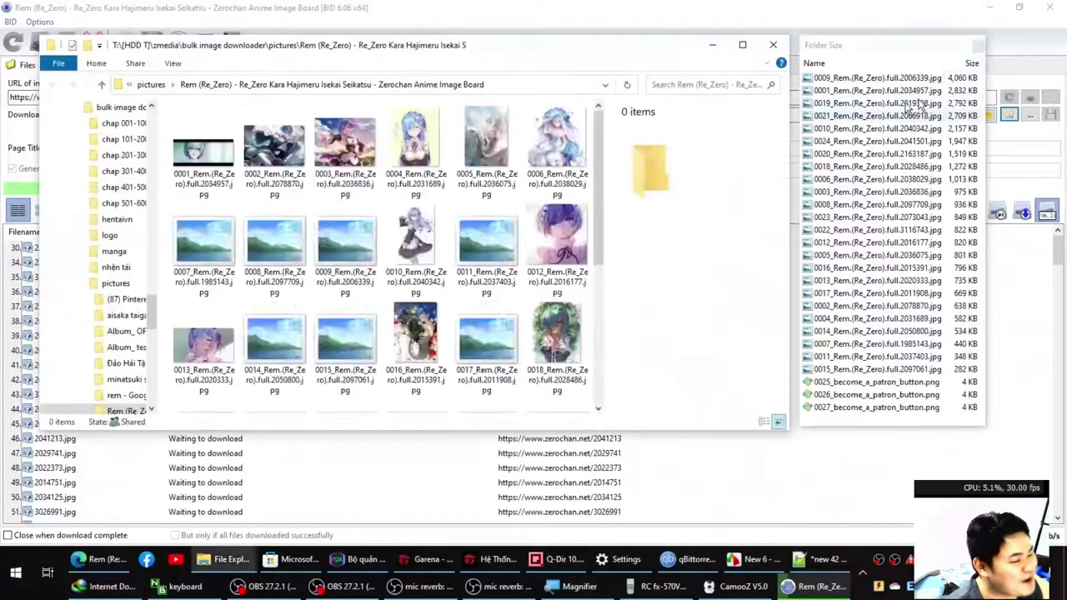
left_click(546, 146)
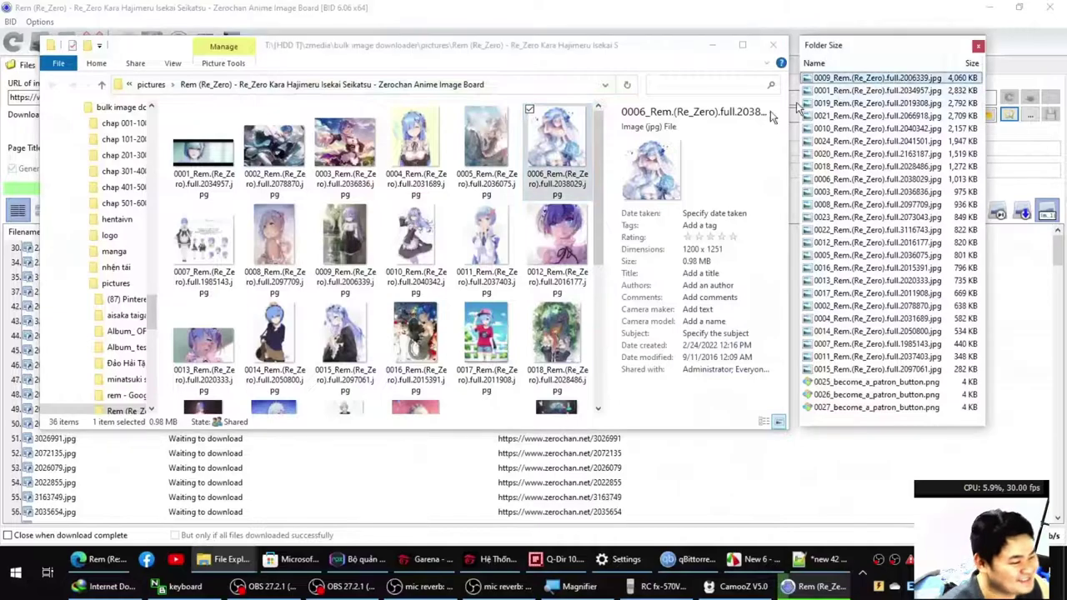
left_click(870, 104)
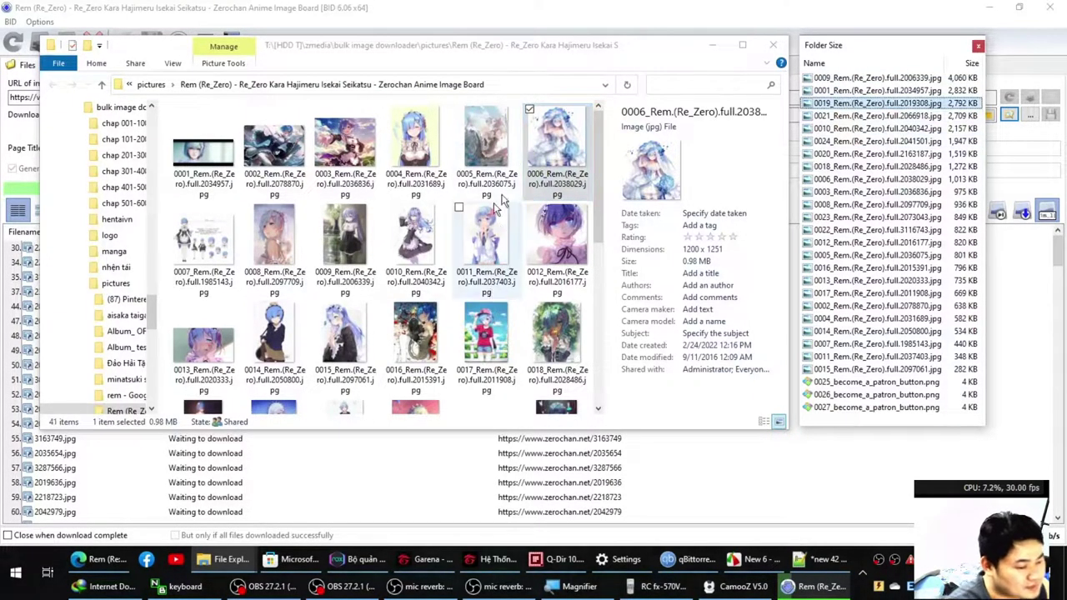
left_click(546, 158)
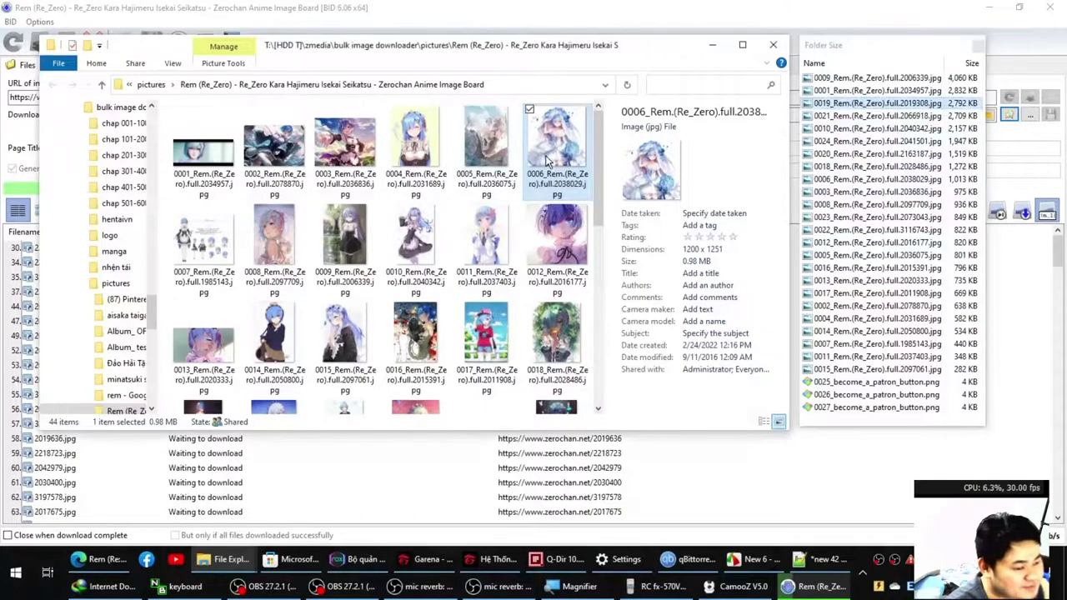
Check image 0006's properties (1200 x 1251, 0.98 MB), close them, and return to Notepad++.
key("alt+Return")
left_click(636, 189)
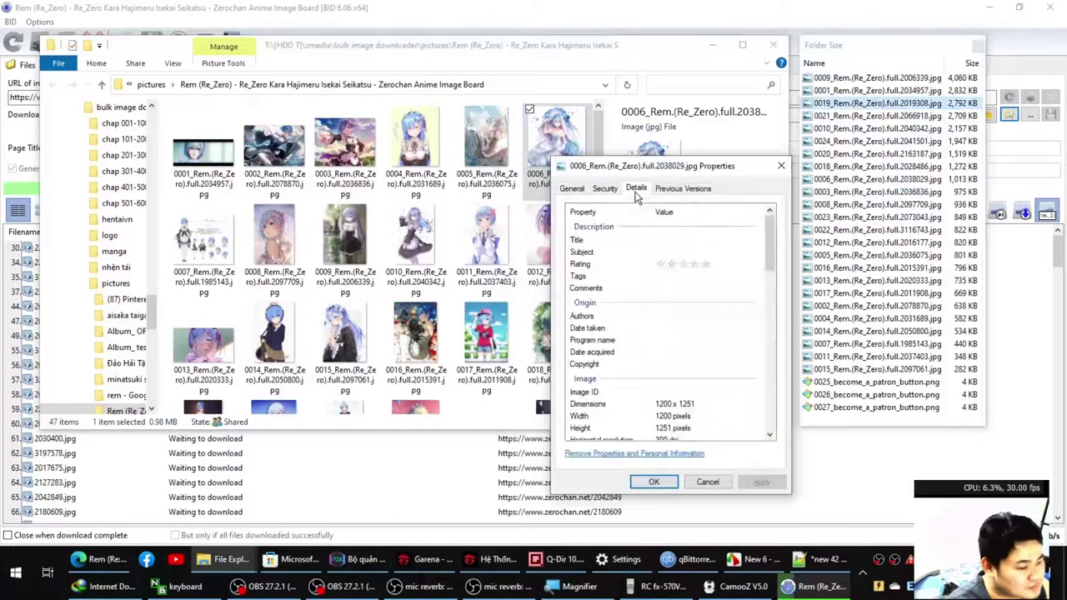
scroll(687, 325, "down", 5)
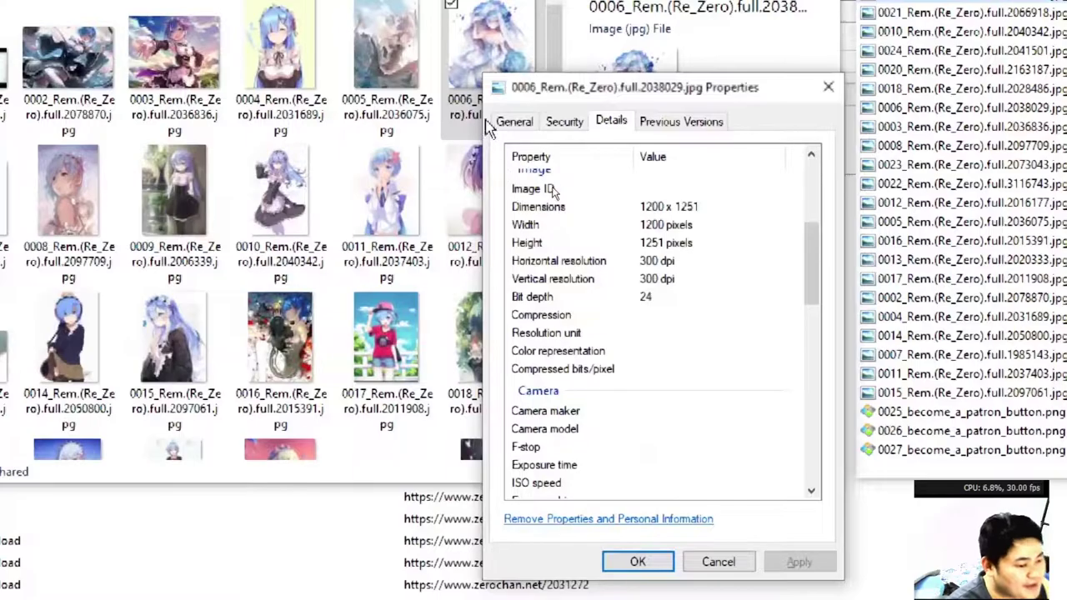
left_click(510, 123)
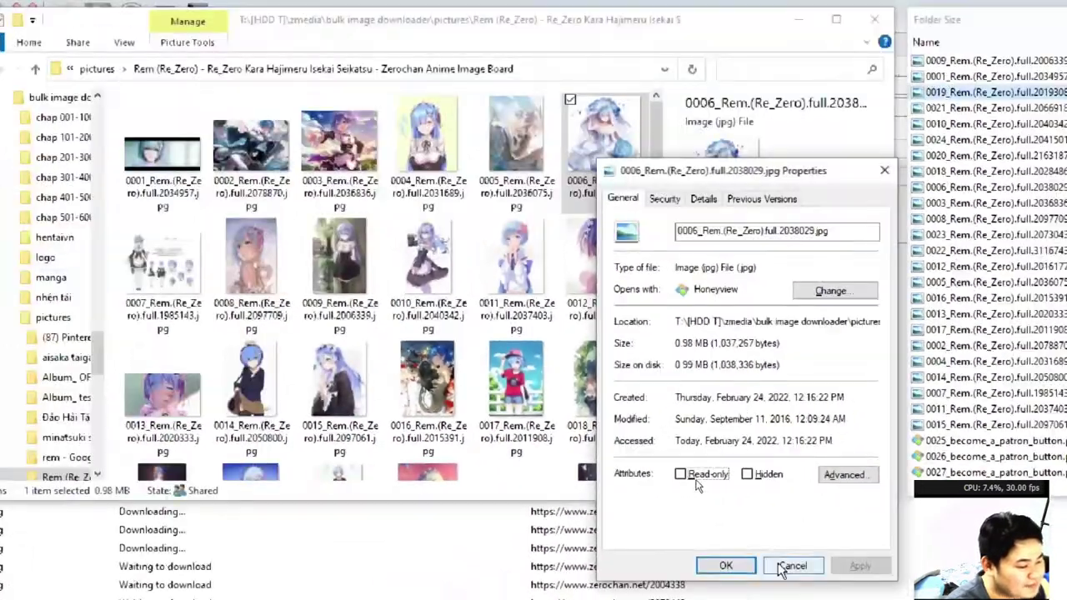
left_click(718, 562)
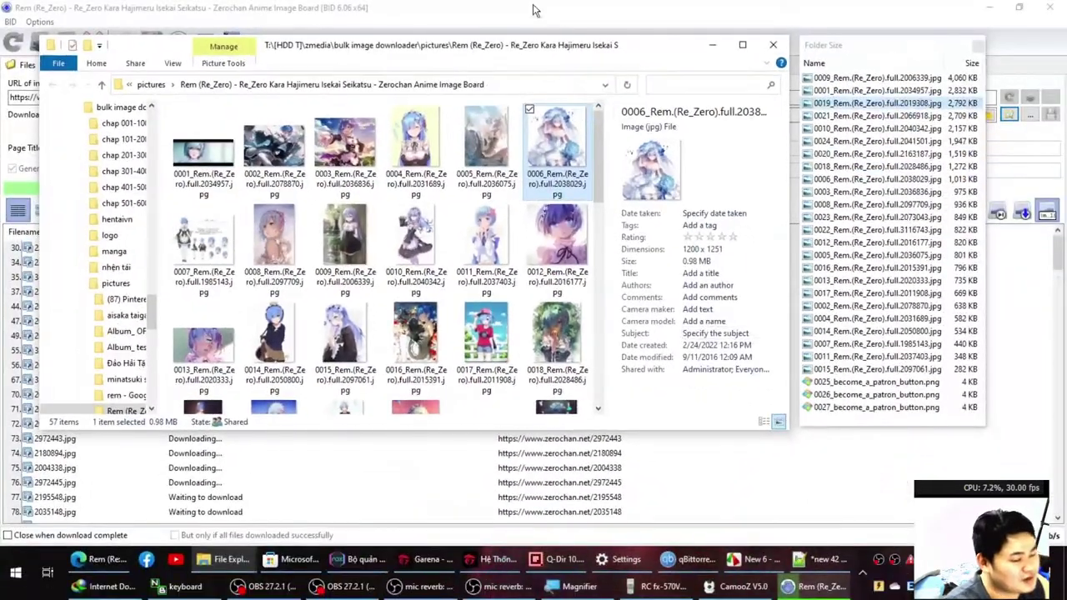
left_click(821, 558)
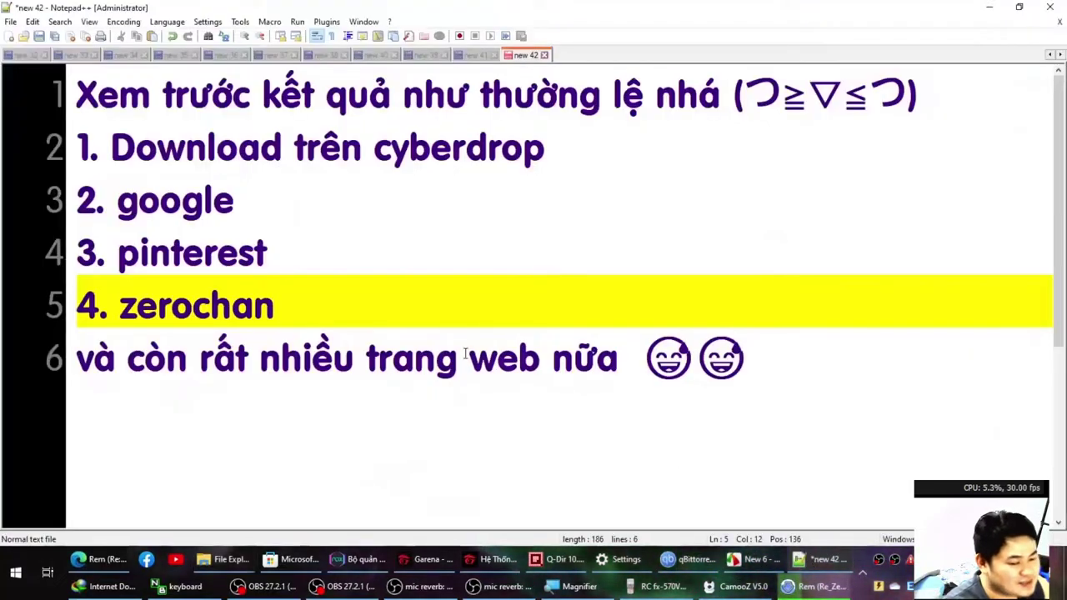
Go to the last line of the supported-sites notes, then switch to the Zerochan page in Edge.
left_click(470, 358)
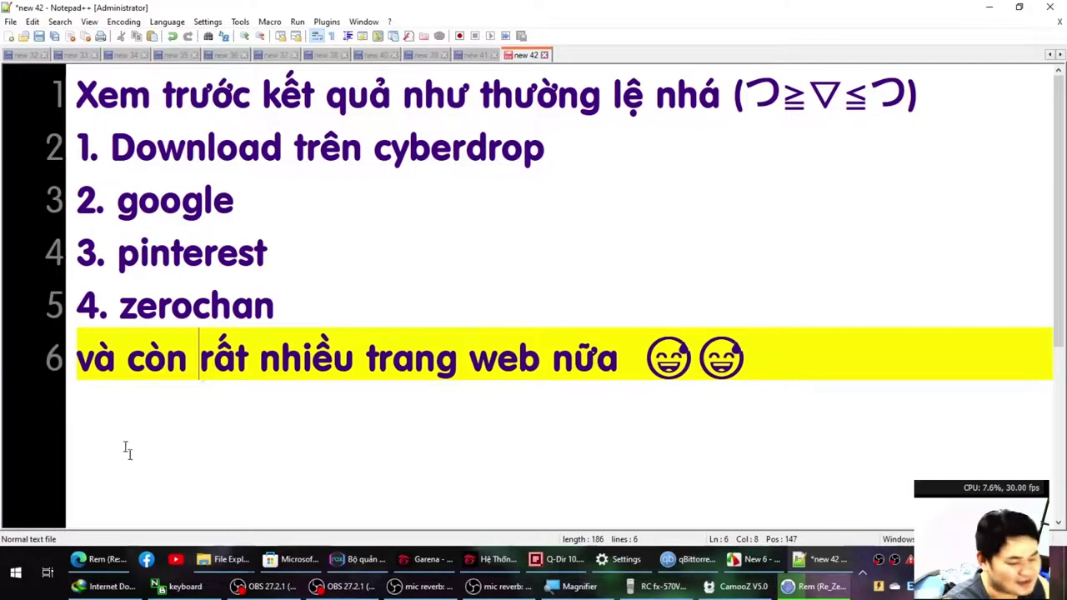
left_click(100, 559)
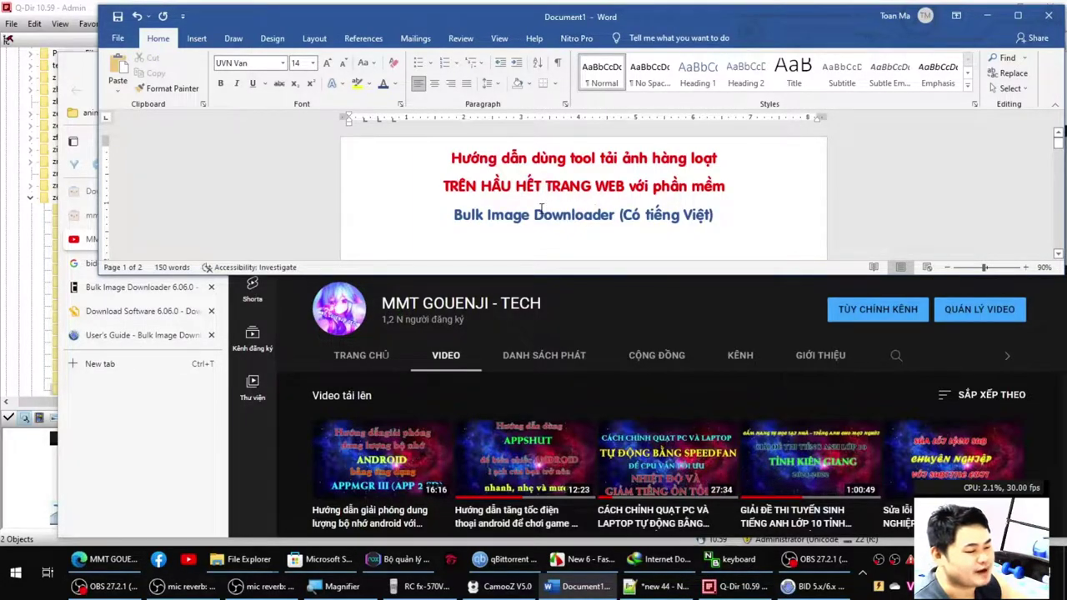
Maximise the Word guide and zoom in to read its sections I–III outline.
scroll(542, 208, "up", 5)
scroll(550, 211, "down", 2)
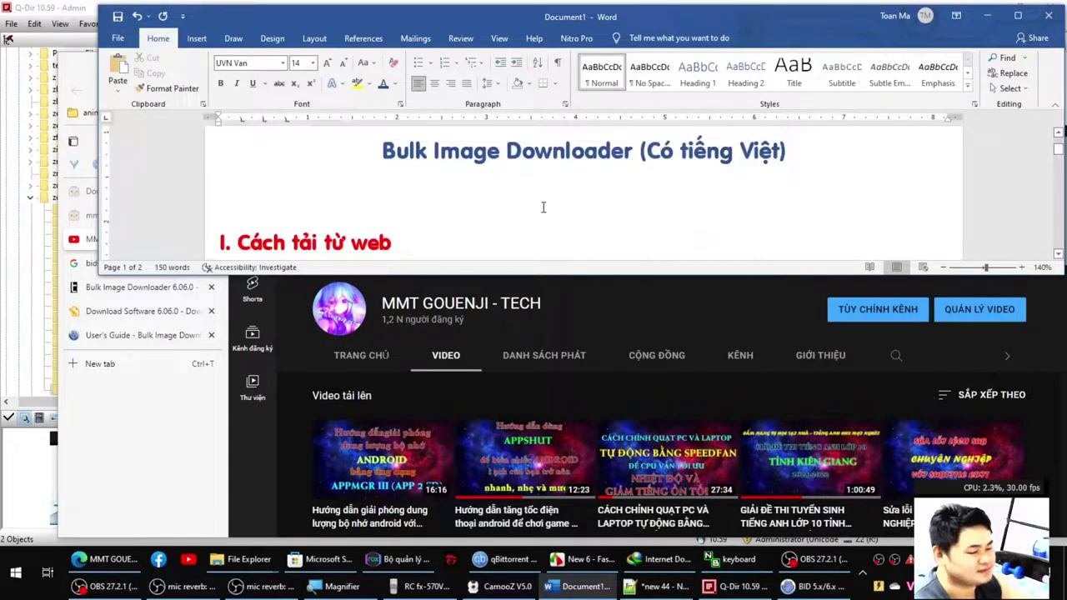
double_click(611, 16)
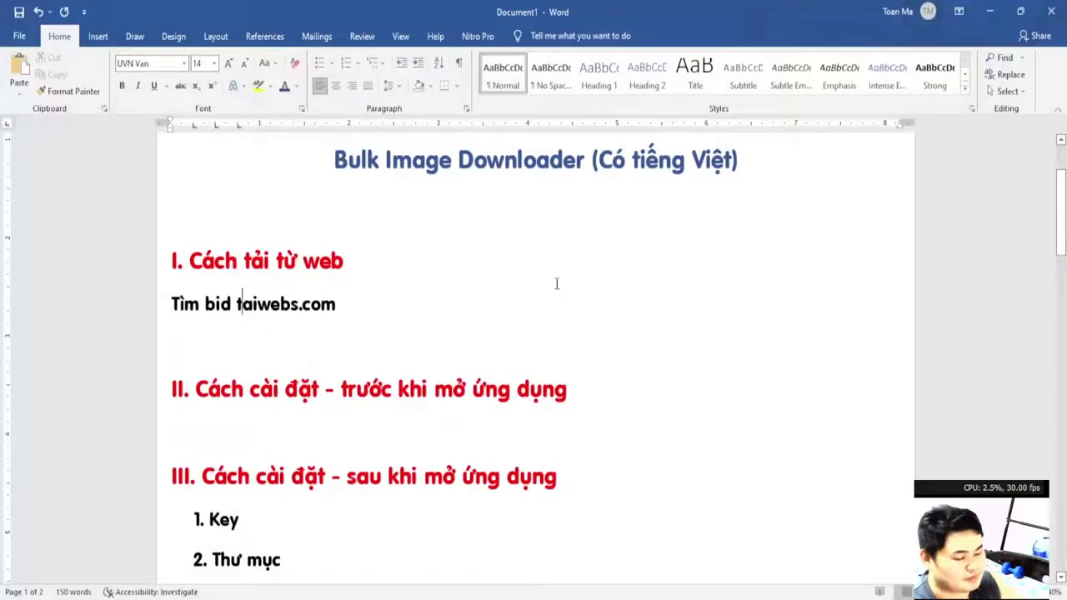
scroll(254, 322, "up", 2, "ctrl")
scroll(182, 325, "up", 1, "ctrl")
scroll(185, 325, "down", 2, "ctrl")
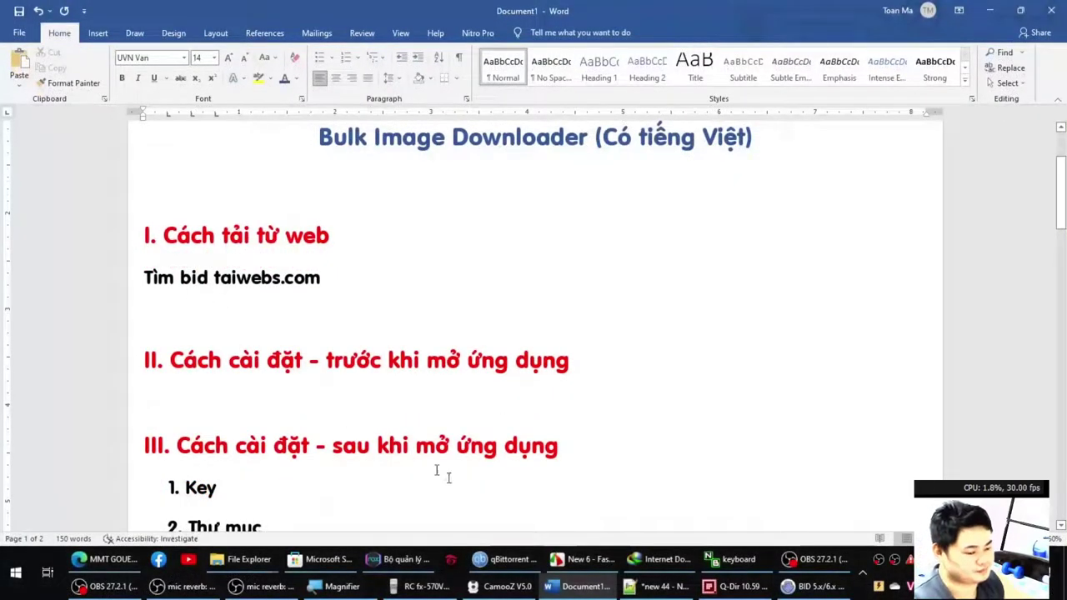
Minimise the screen recorder and bring Microsoft Edge to the front.
left_click(816, 558)
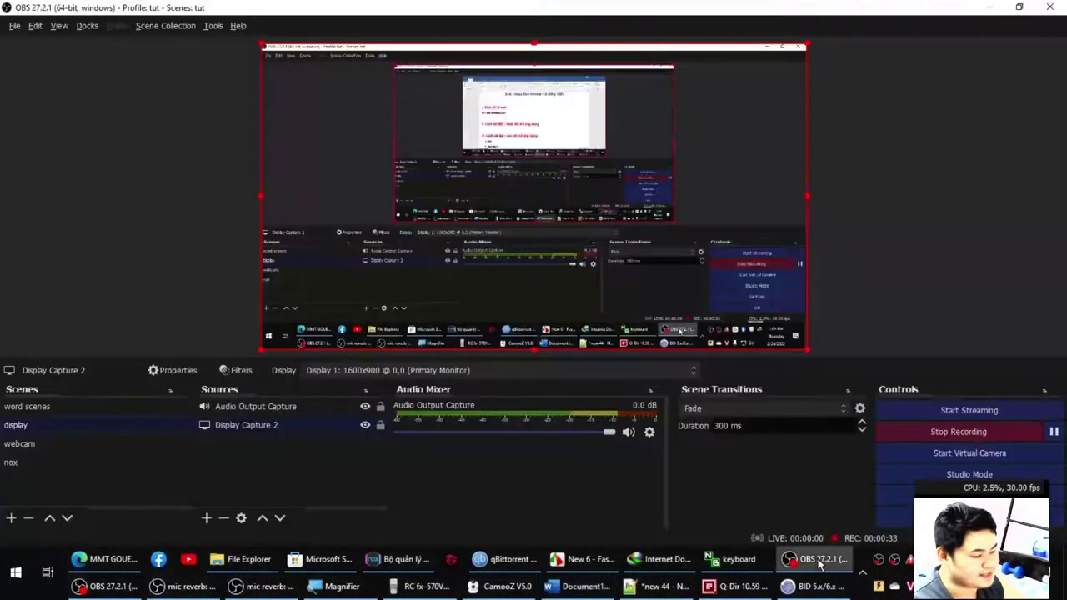
left_click(817, 558)
left_click(94, 560)
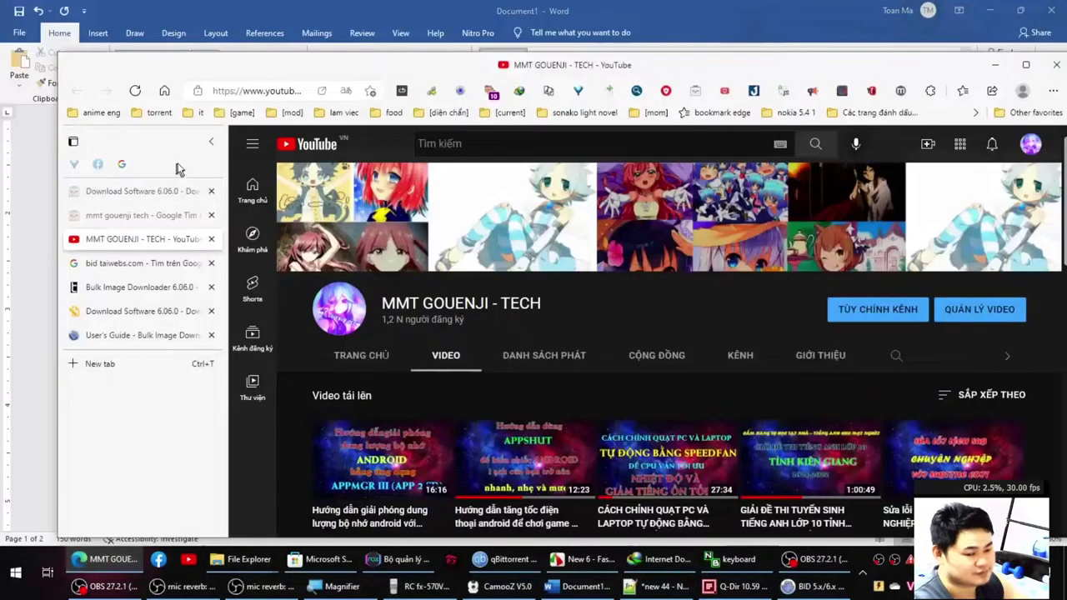
Search Google for 'bid taiwebs.com' and open the Bulk Image Downloader 6.06.0 result.
key("ctrl+t")
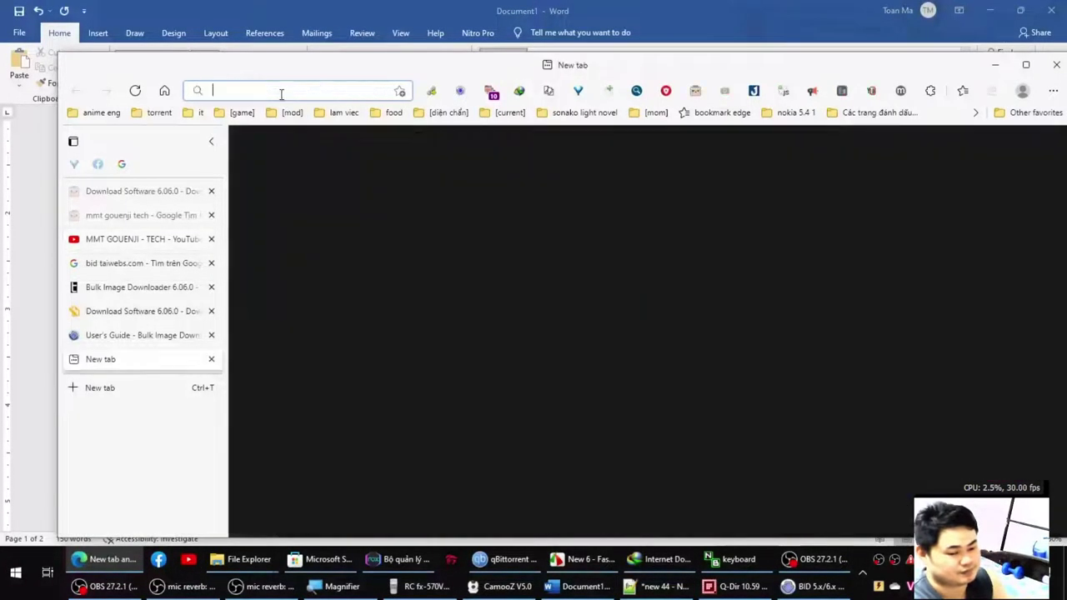
type("bid taiwebs.com")
key("Return")
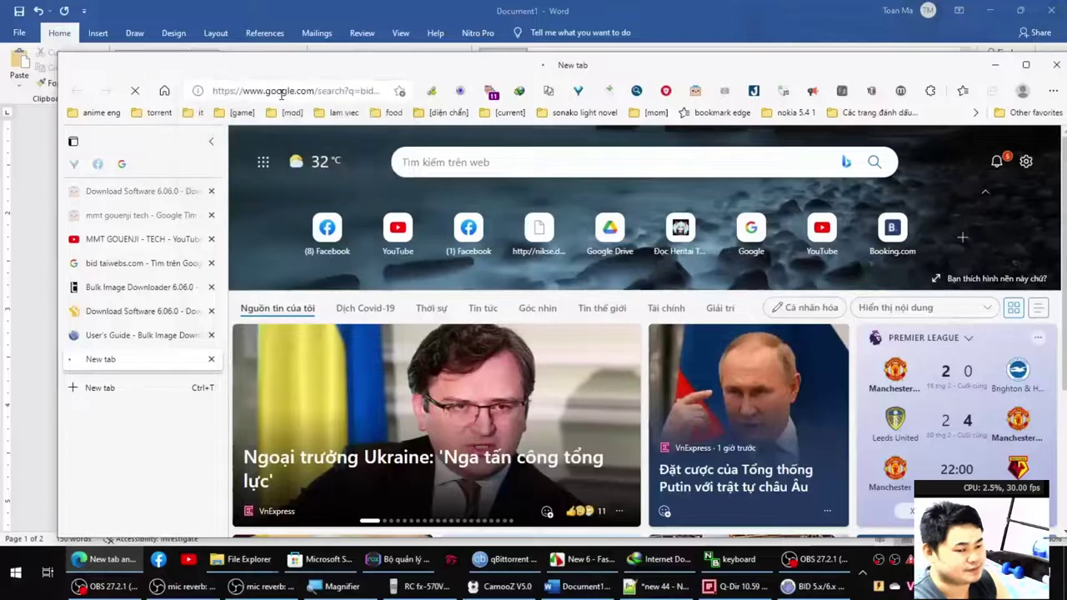
key("super+Up")
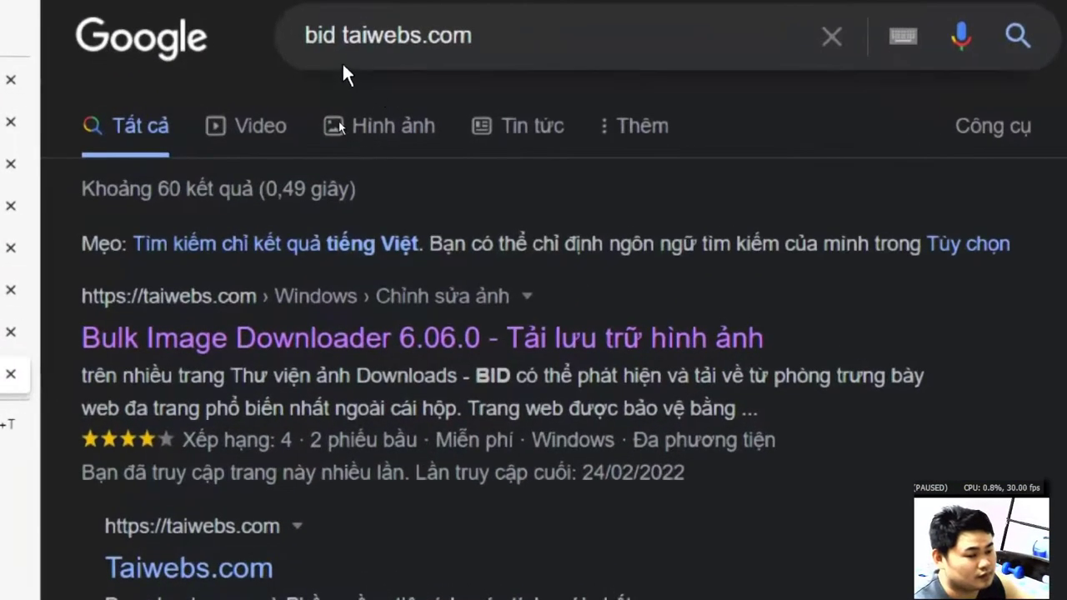
left_click(344, 349)
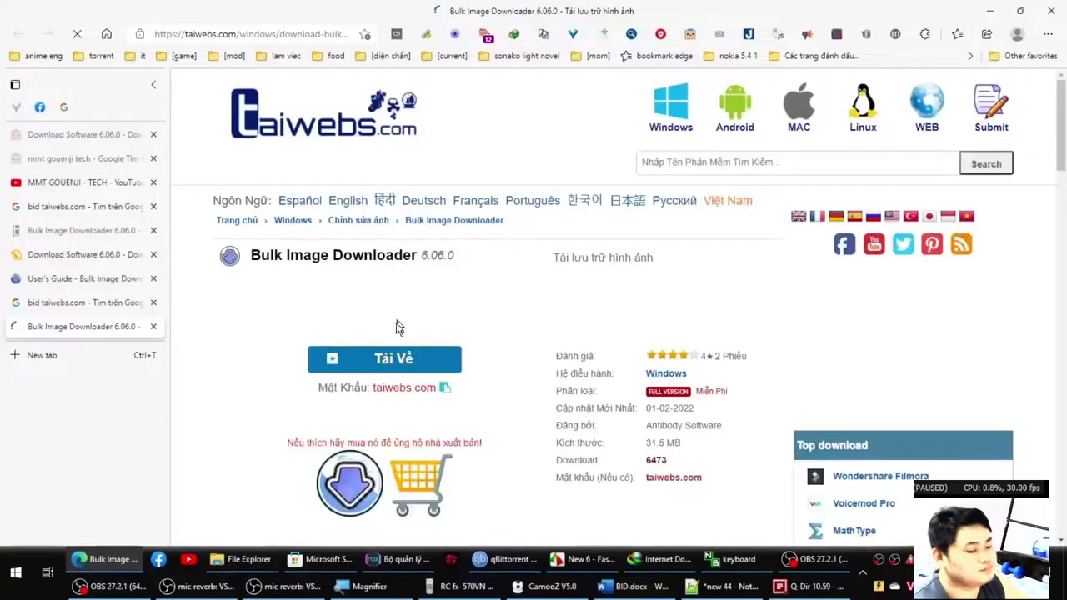
Dismiss the translate prompts and follow the download link to the 6.06.0 page with Download 1–4 mirrors.
scroll(397, 326, "down", 2)
left_click(341, 53)
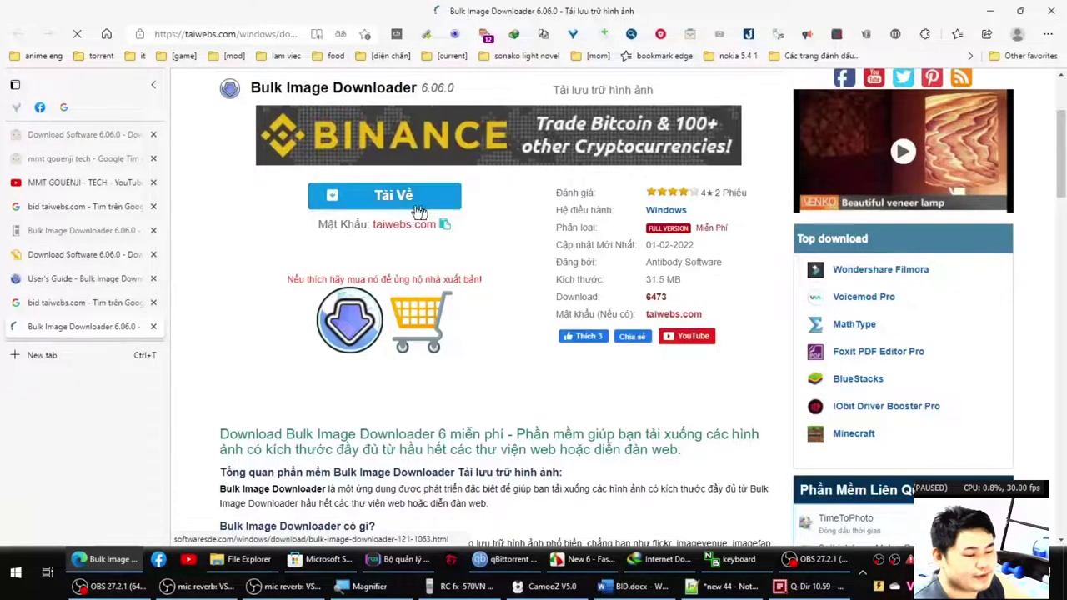
left_click(395, 198)
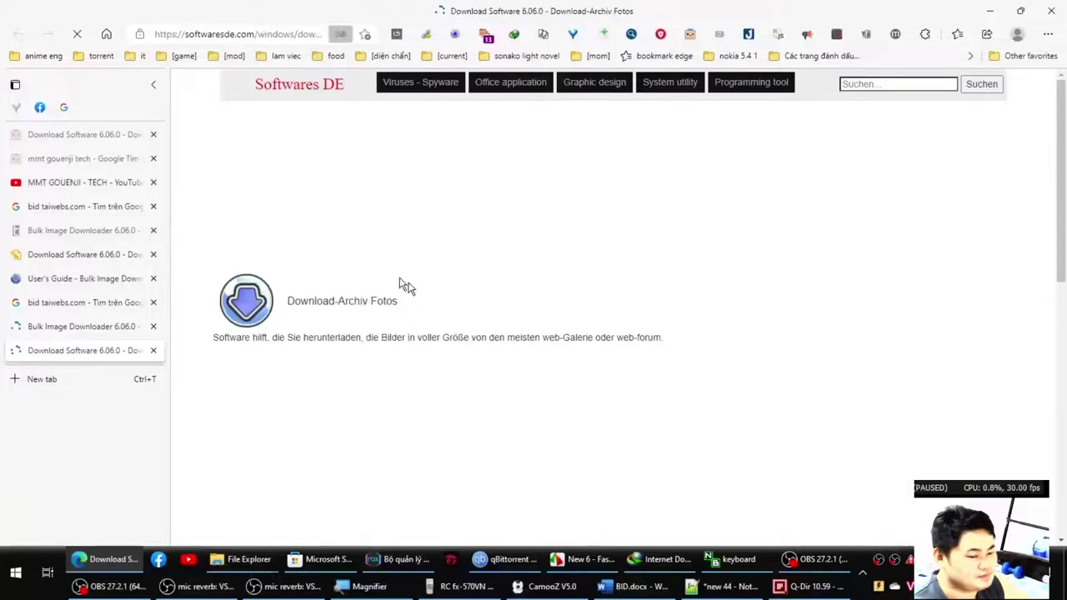
left_click(342, 55)
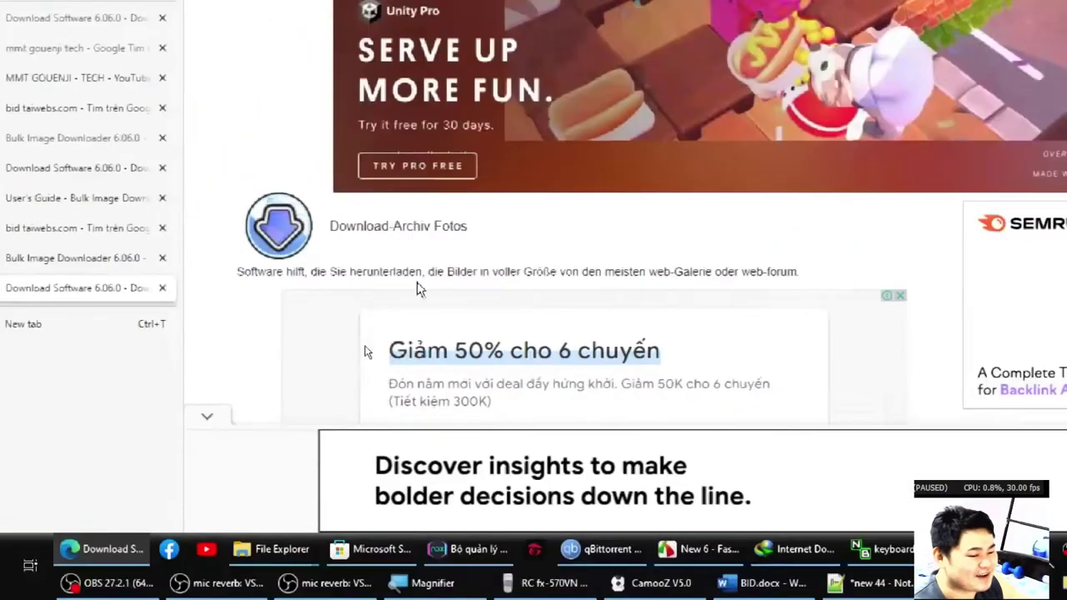
scroll(424, 360, "down", 3)
scroll(375, 308, "up", 4)
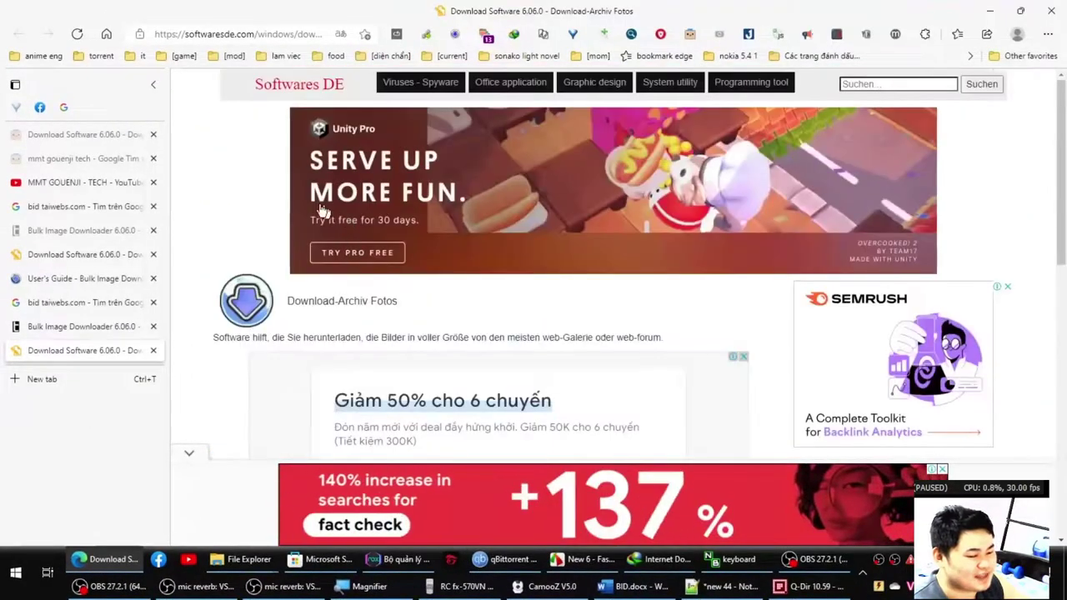
scroll(255, 198, "down", 6)
scroll(255, 196, "up", 2)
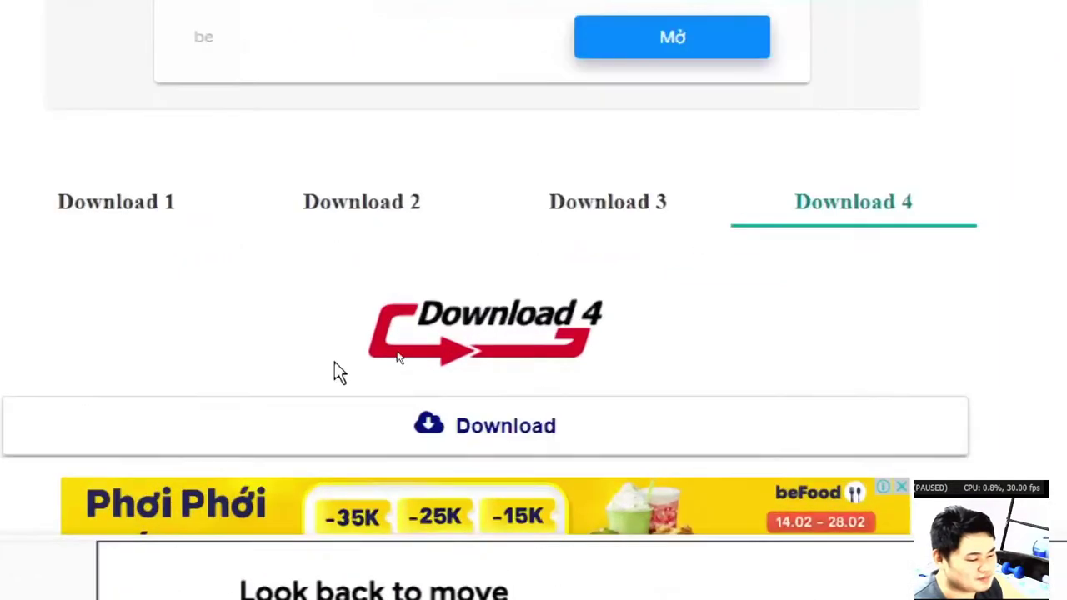
Start the Download 4 download and check the existing BulkImageDownloader archive in the Compressed folder.
left_click(550, 428)
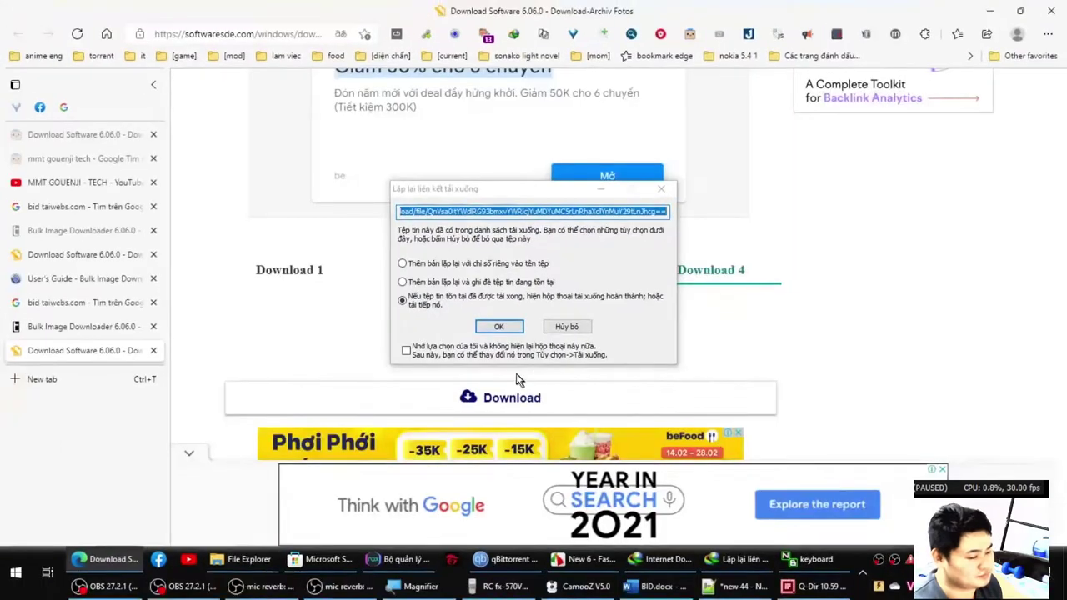
left_click(497, 327)
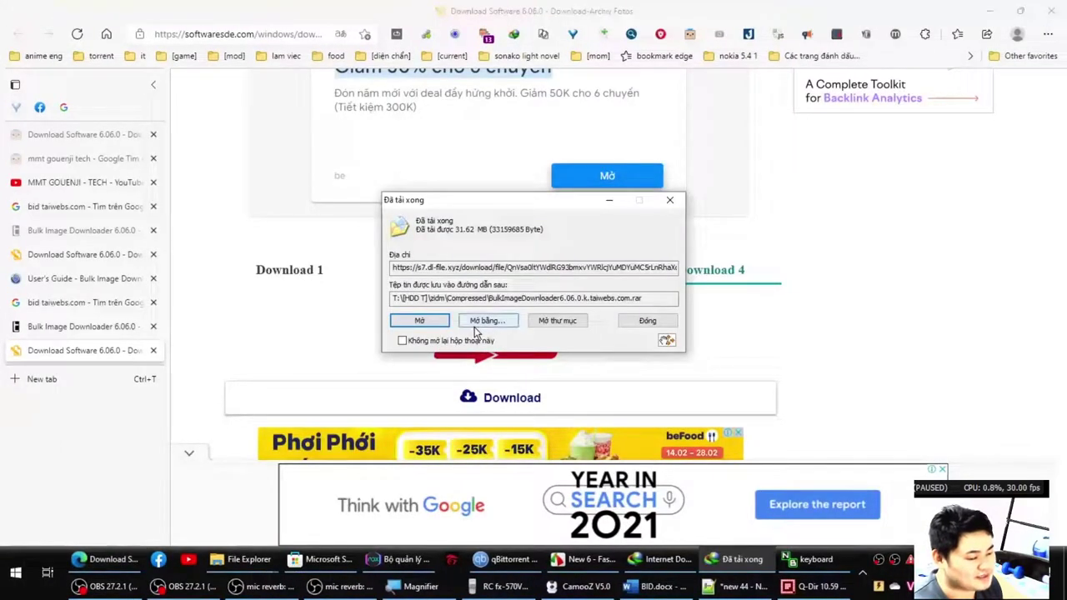
left_click(580, 326)
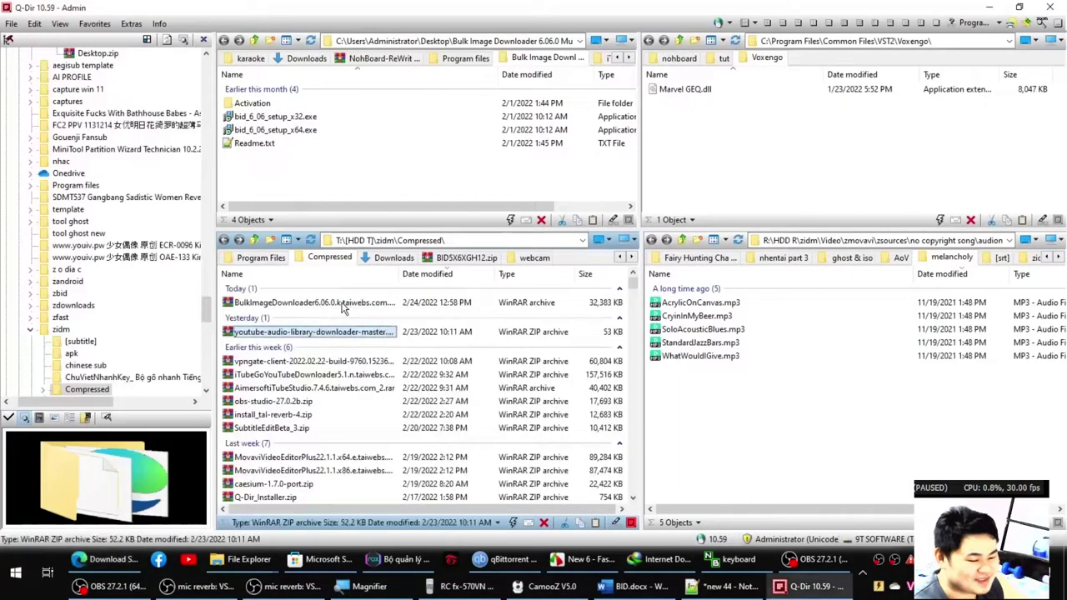
left_click(348, 307)
key("Delete")
key("Escape")
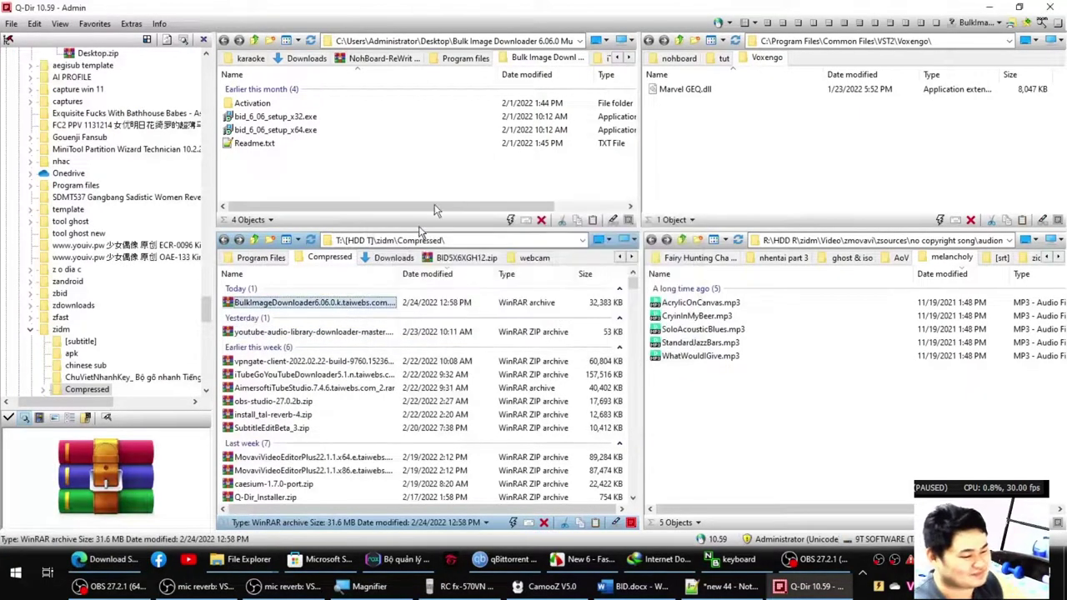
left_click(990, 8)
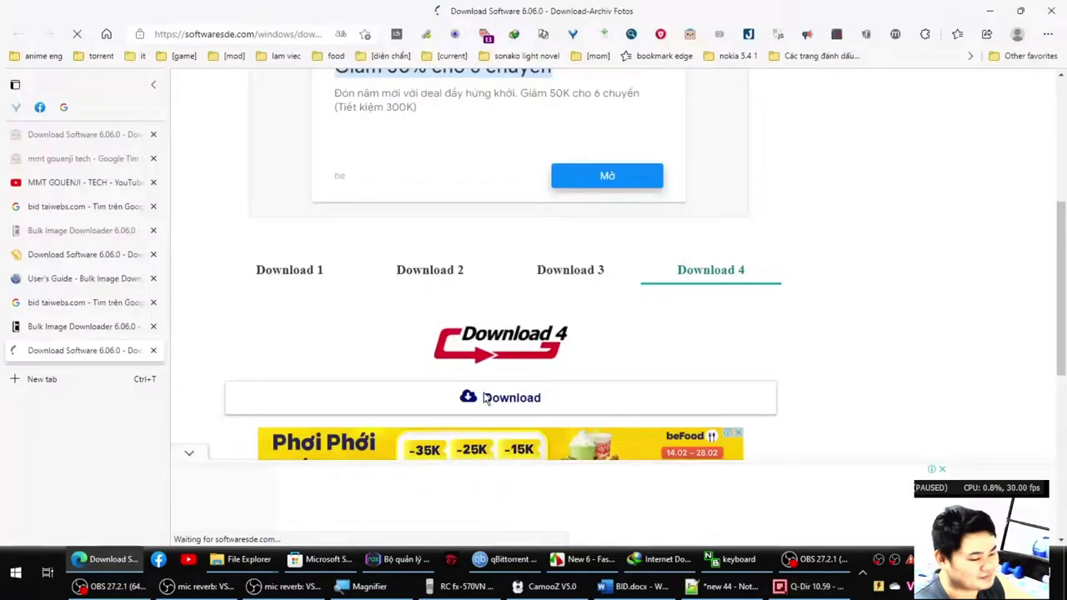
Remove the old BulkImageDownloader entry from Internet Download Manager's list.
key("alt+Tab")
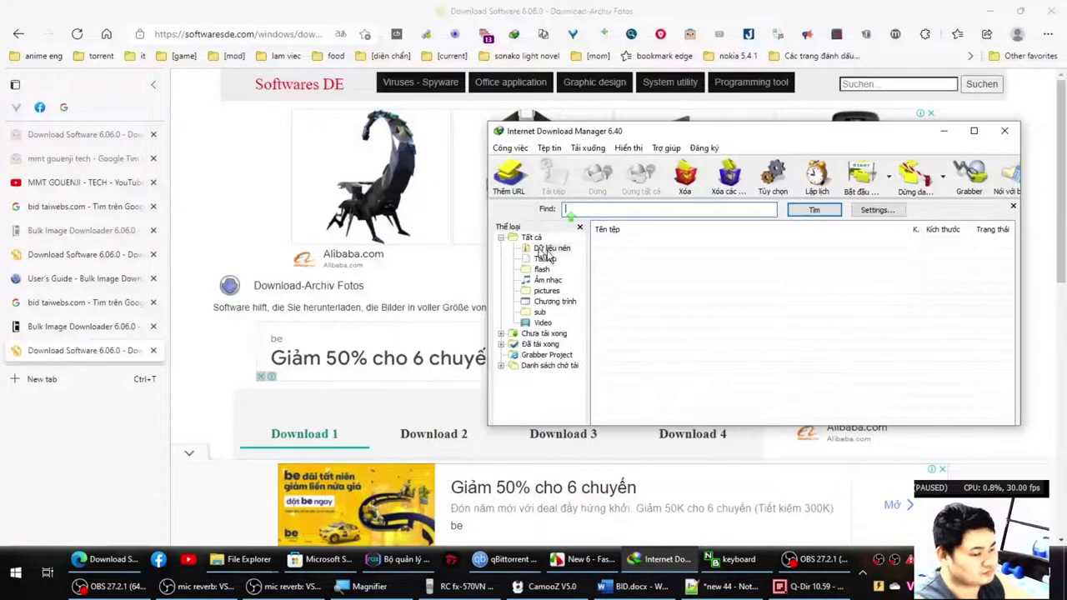
key("Return")
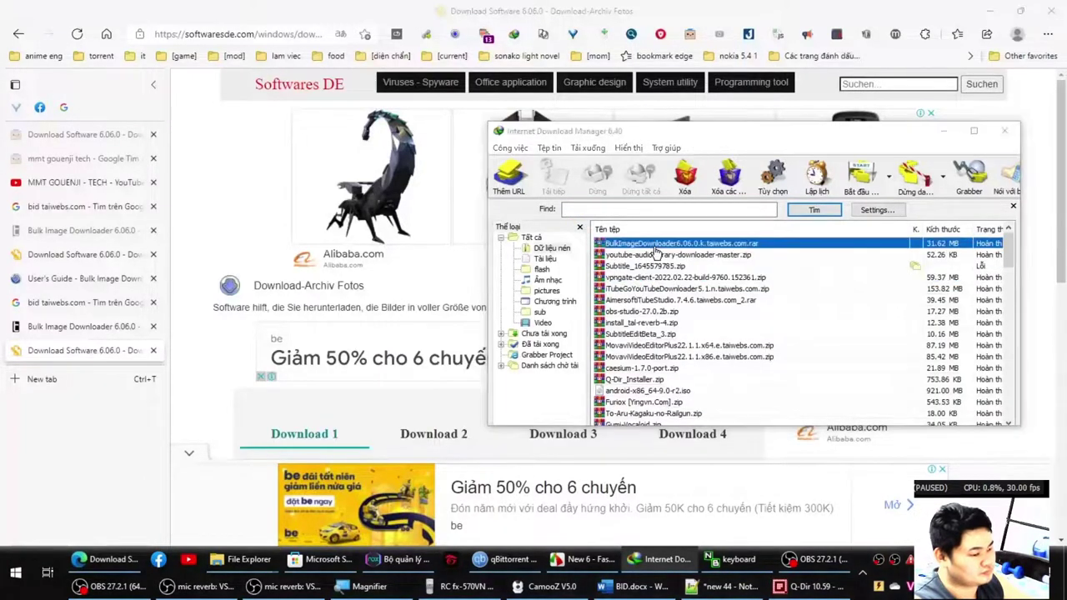
key("Delete")
left_click(715, 316)
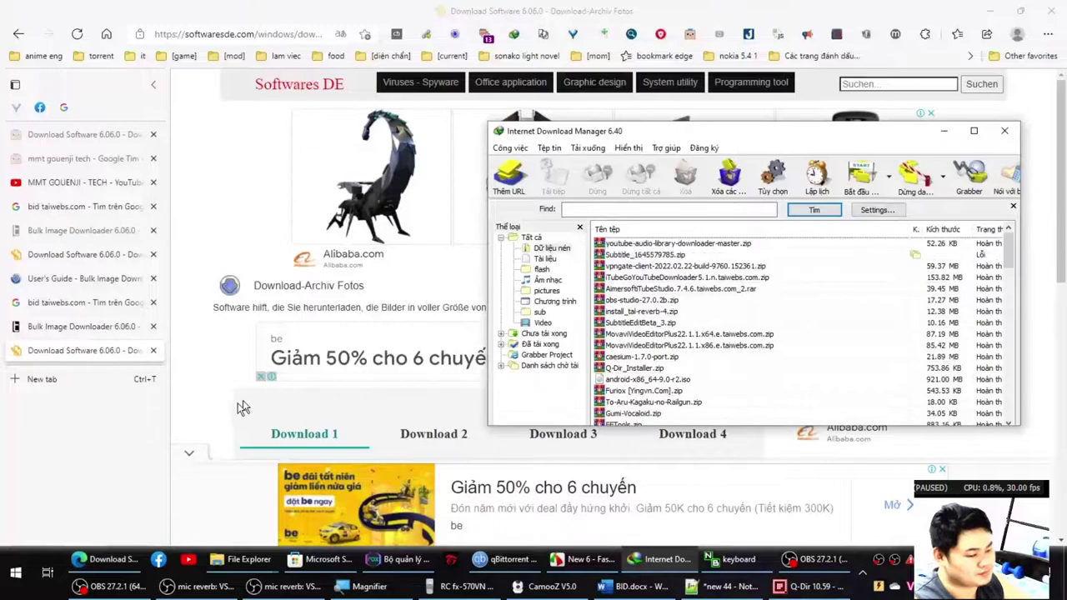
Download the 31.62 MB archive via Download 1 into Compressed and close the completion notice.
left_click(207, 424)
scroll(228, 421, "down", 4)
left_click(458, 241)
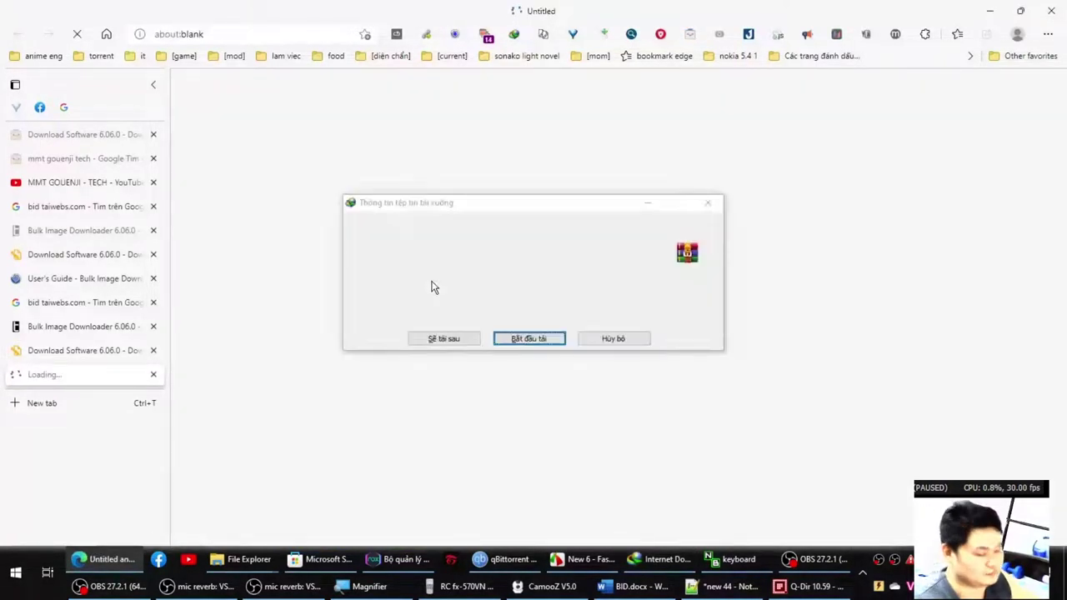
left_click(528, 338)
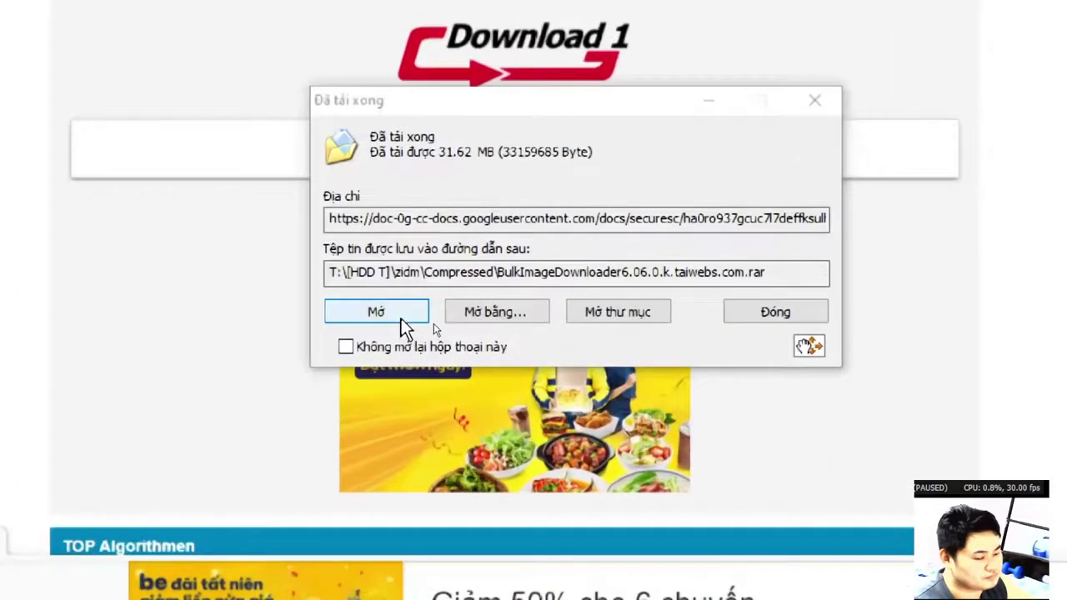
left_click(432, 324)
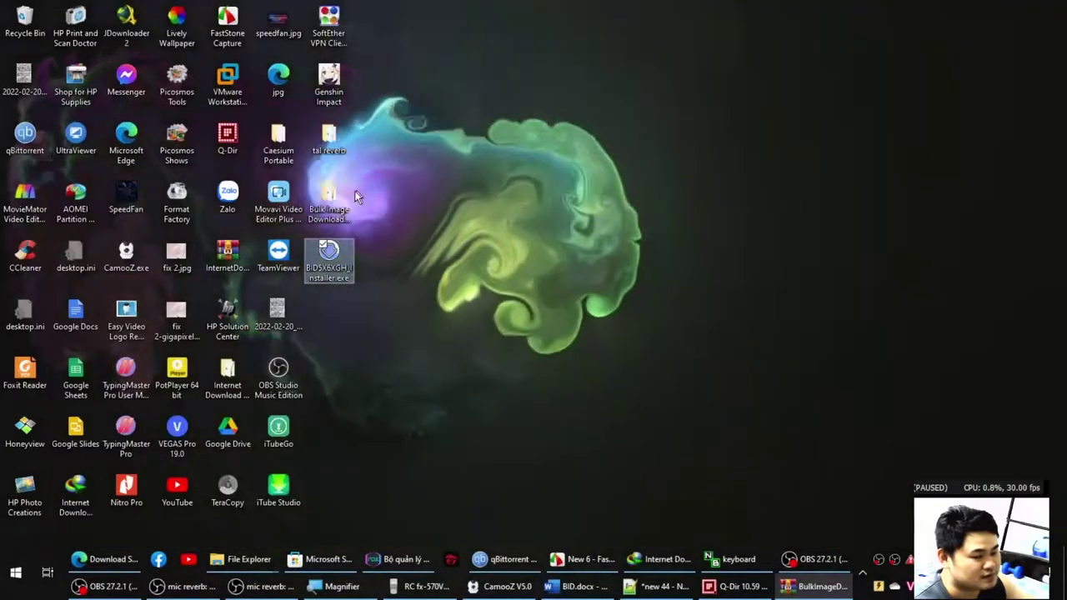
Delete the old Bulk Image Downloader folder and BID5X6XGH_Installer.exe from the desktop.
key("Delete")
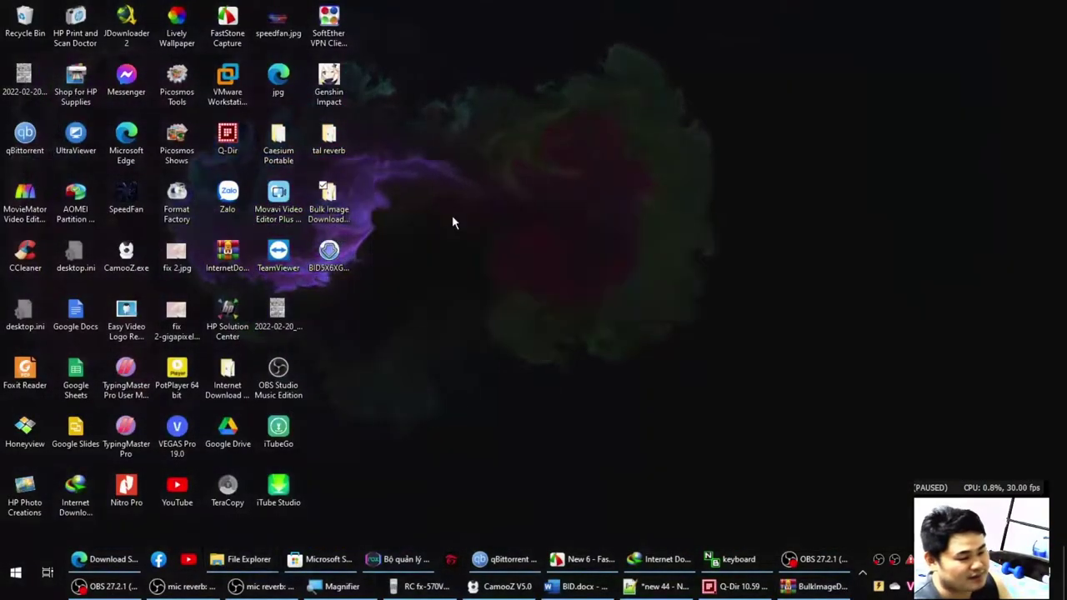
left_click(352, 211)
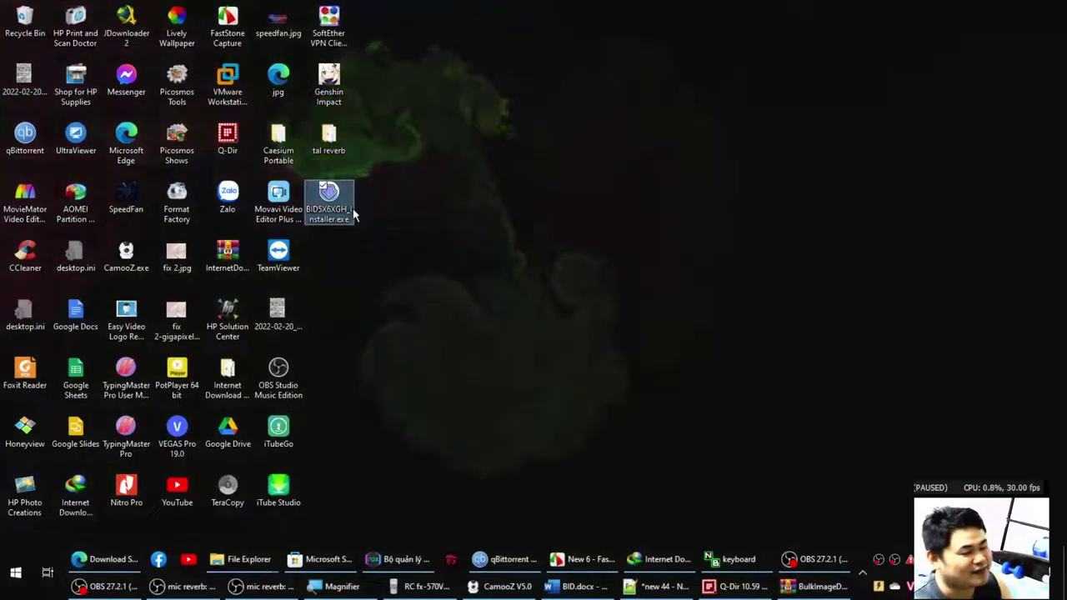
key("shift+Delete")
key("Return")
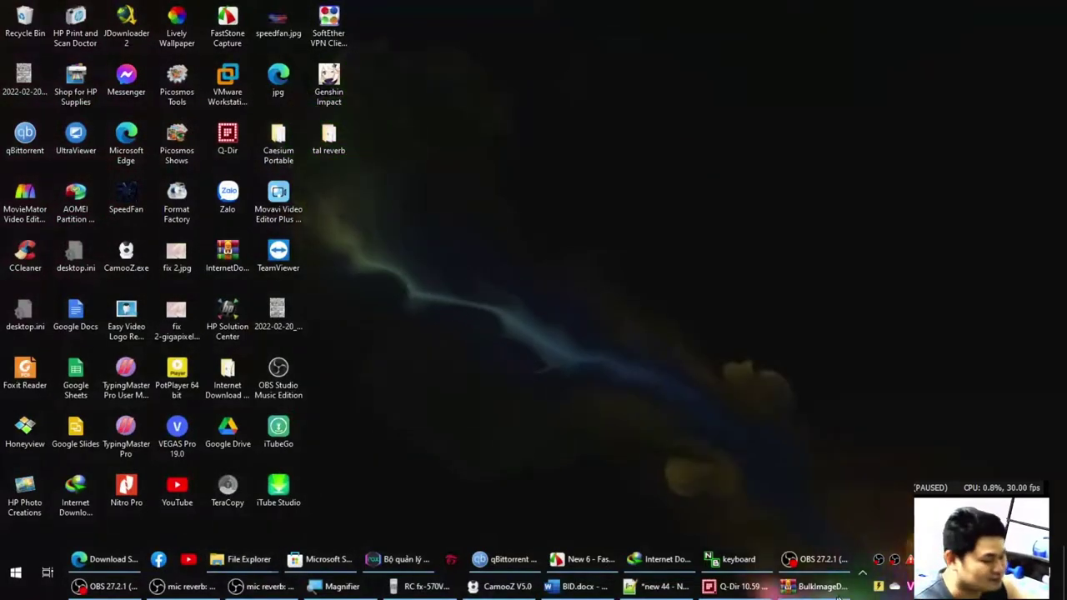
Drag the Bulk Image Downloader folder from WinRAR onto the desktop and enter the archive password.
left_click(815, 587)
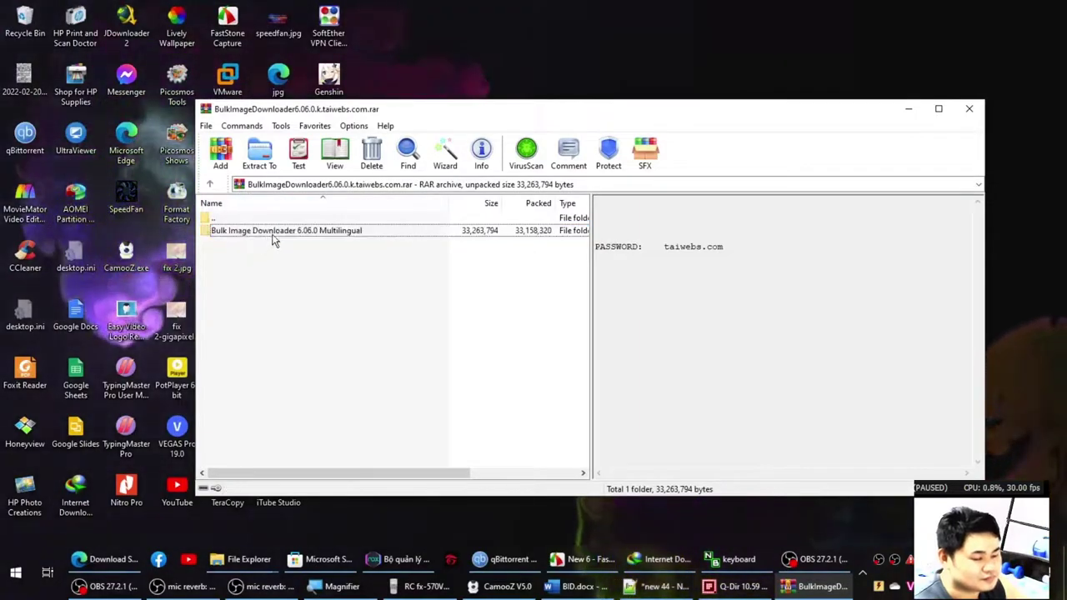
left_click_drag(276, 238, 653, 48)
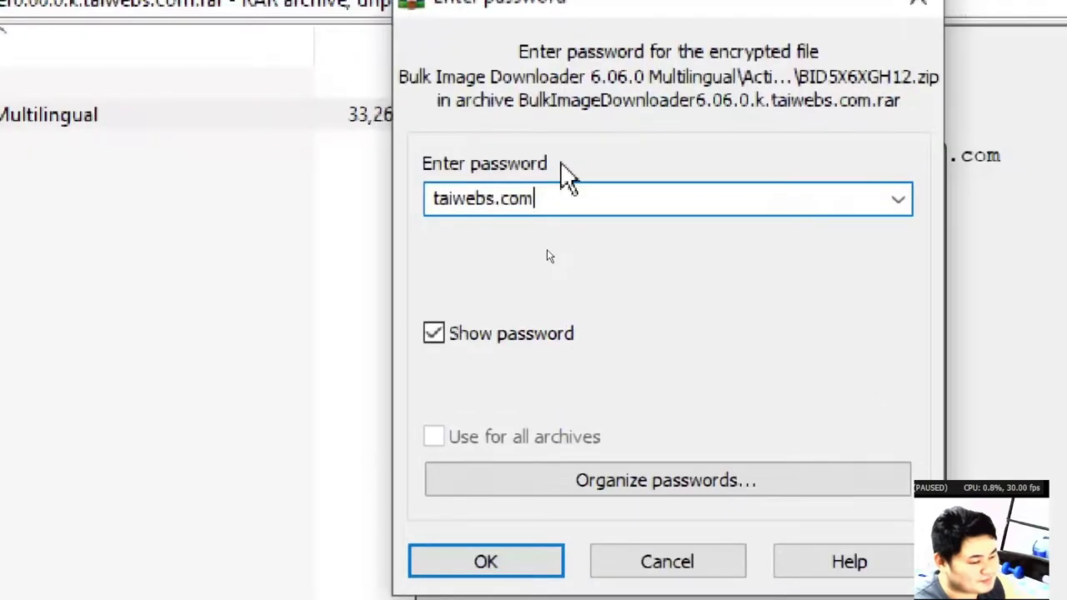
key("ctrl+a")
type("taiwebs.c")
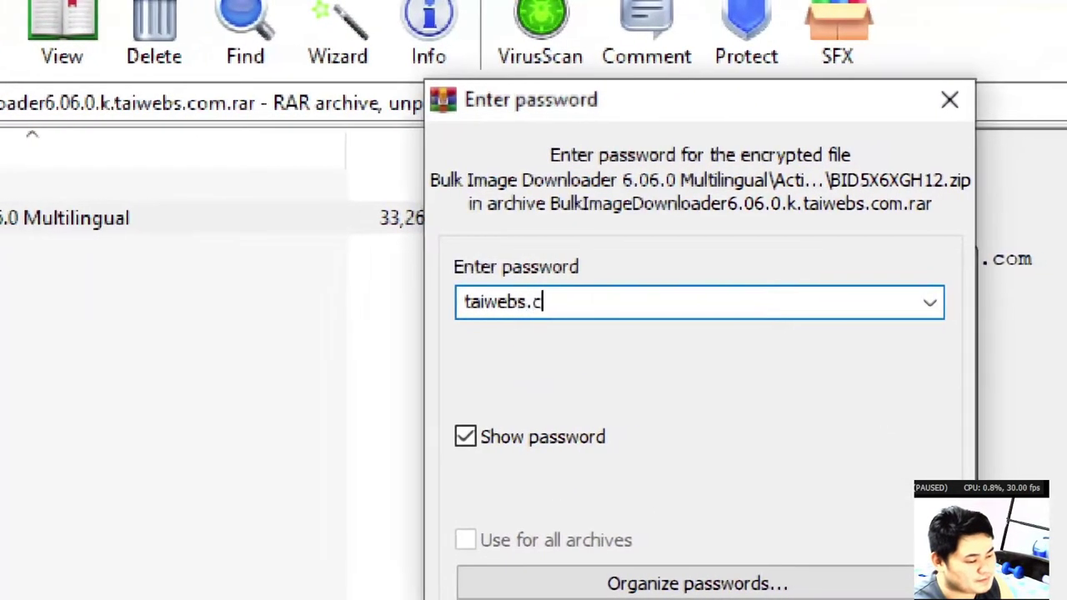
type("om")
key("Return")
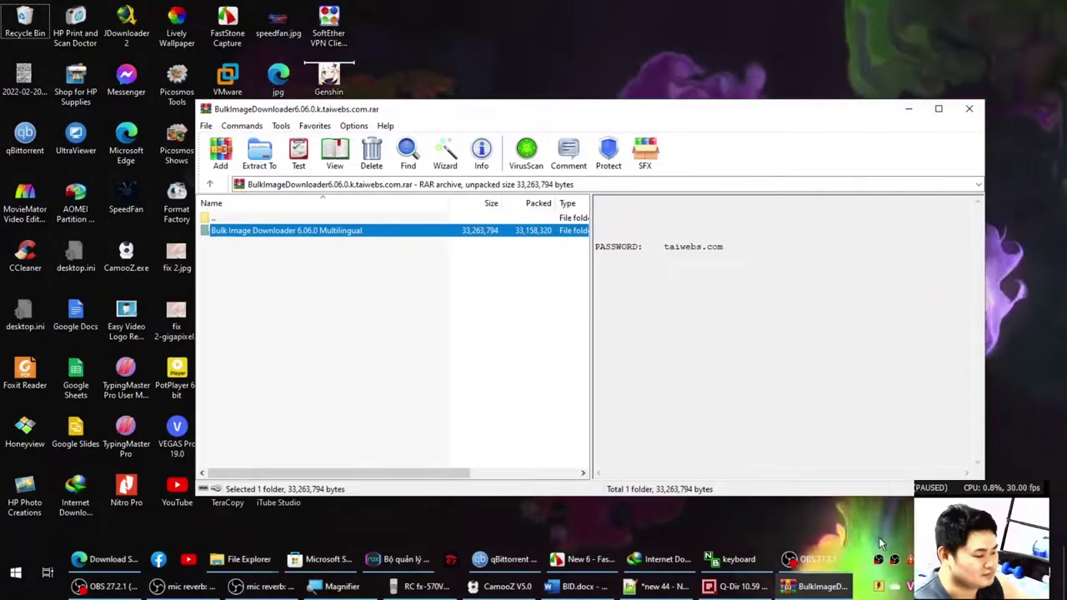
Open ESET Smart Security from the tray and browse its home, help and setup pages.
left_click(862, 573)
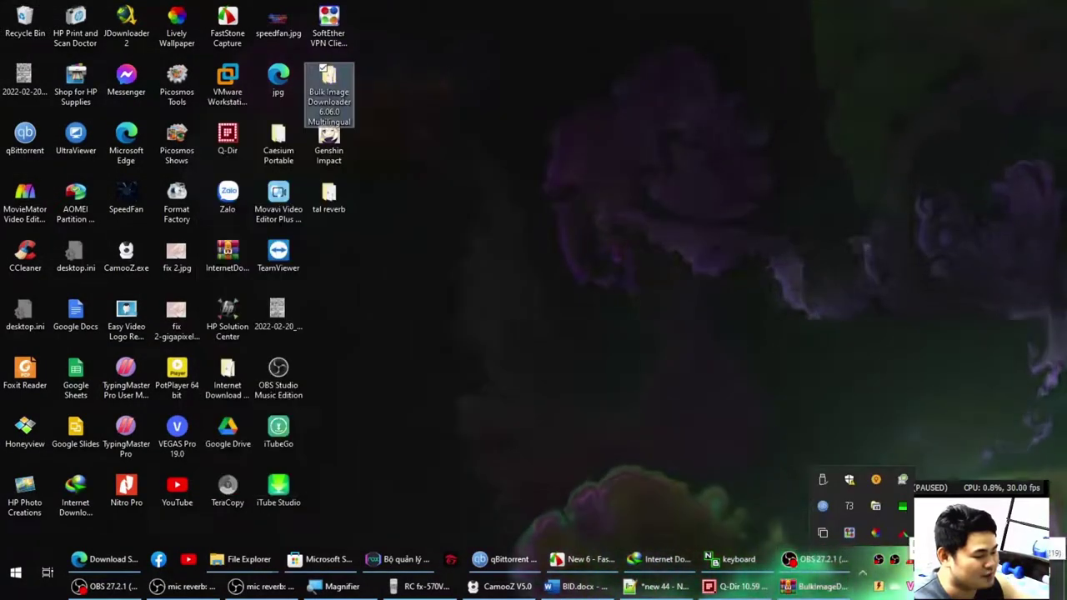
left_click(823, 506)
left_click(321, 131)
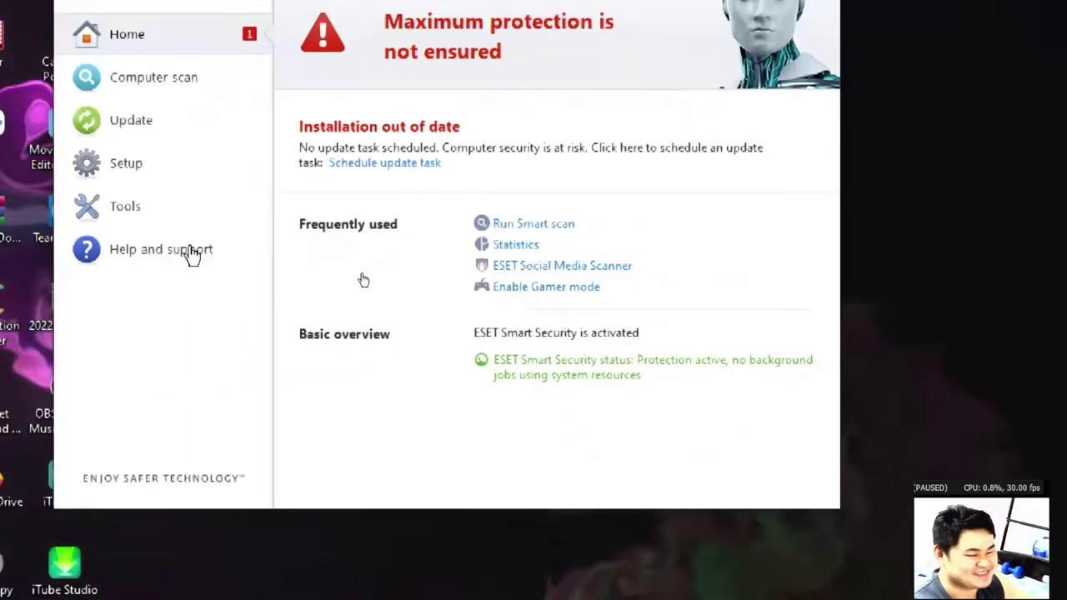
left_click(190, 251)
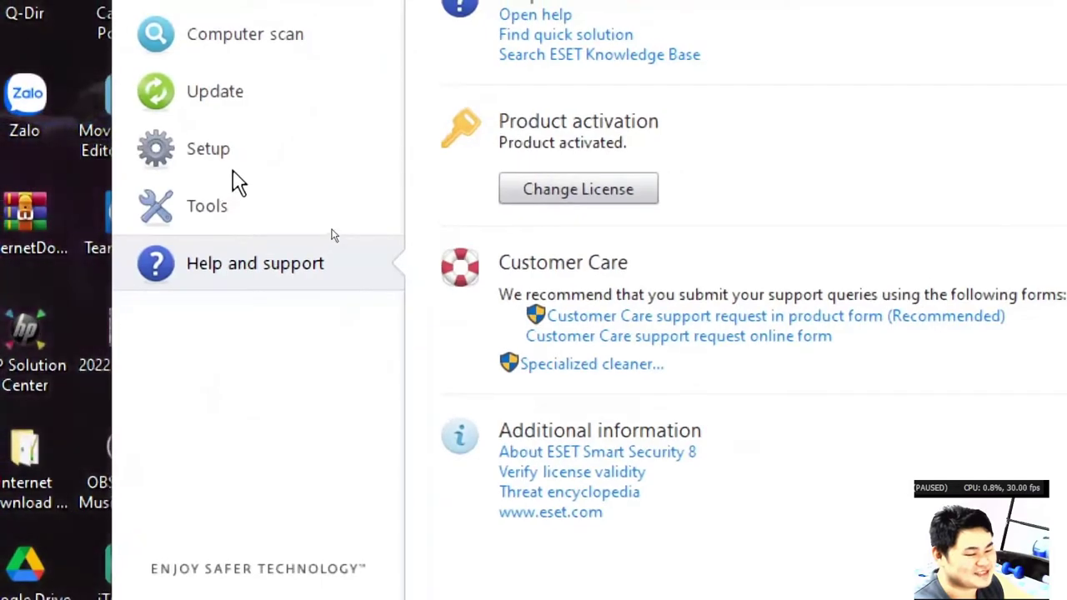
left_click(234, 177)
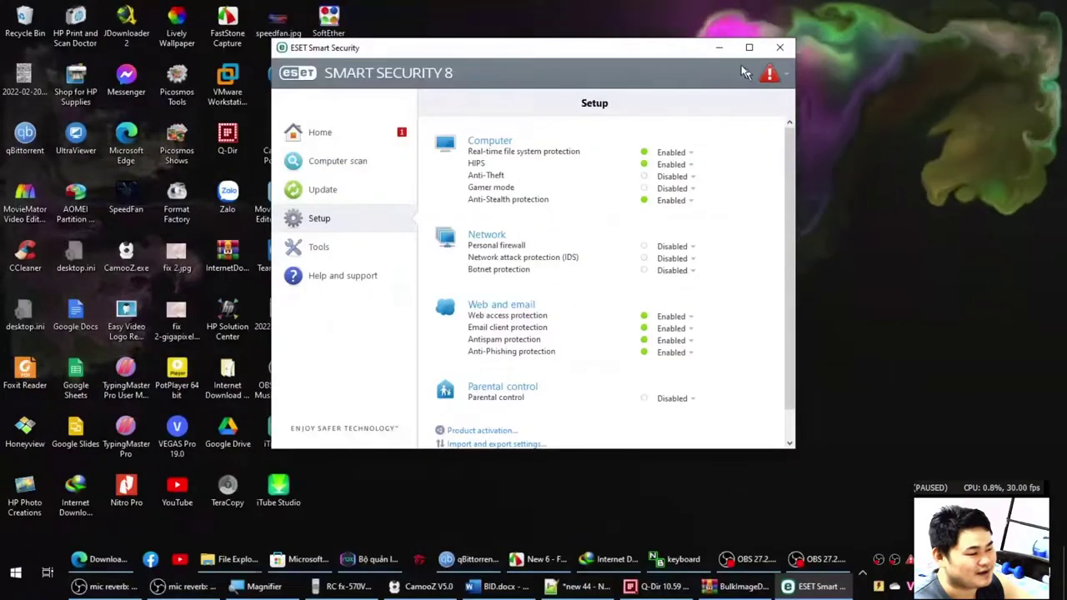
left_click(718, 47)
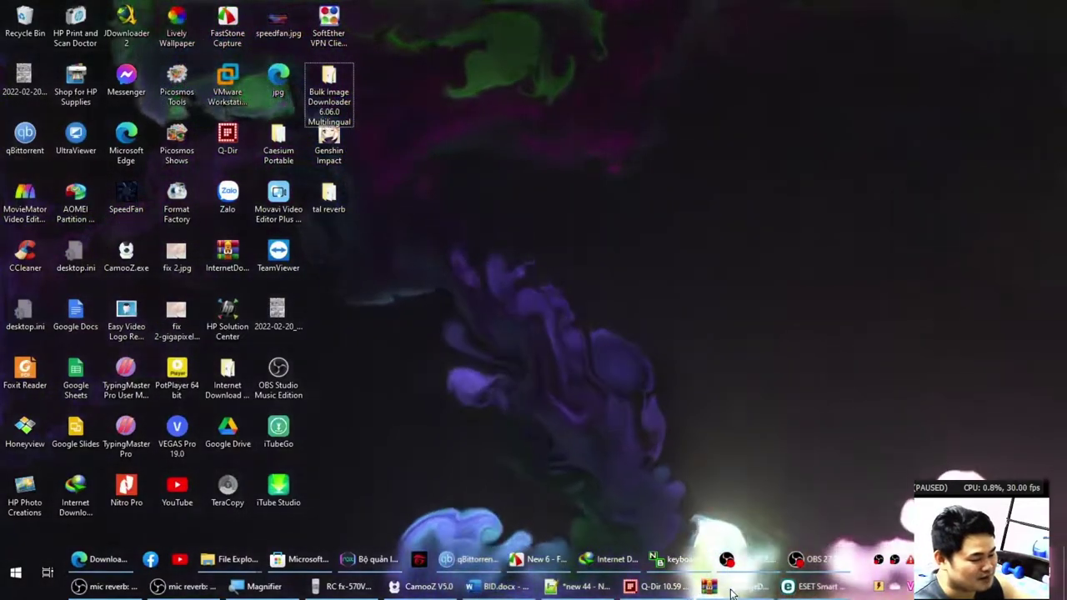
Open ESET's Tools > Quarantine list and widen the Object name column to read full URLs.
left_click(730, 588)
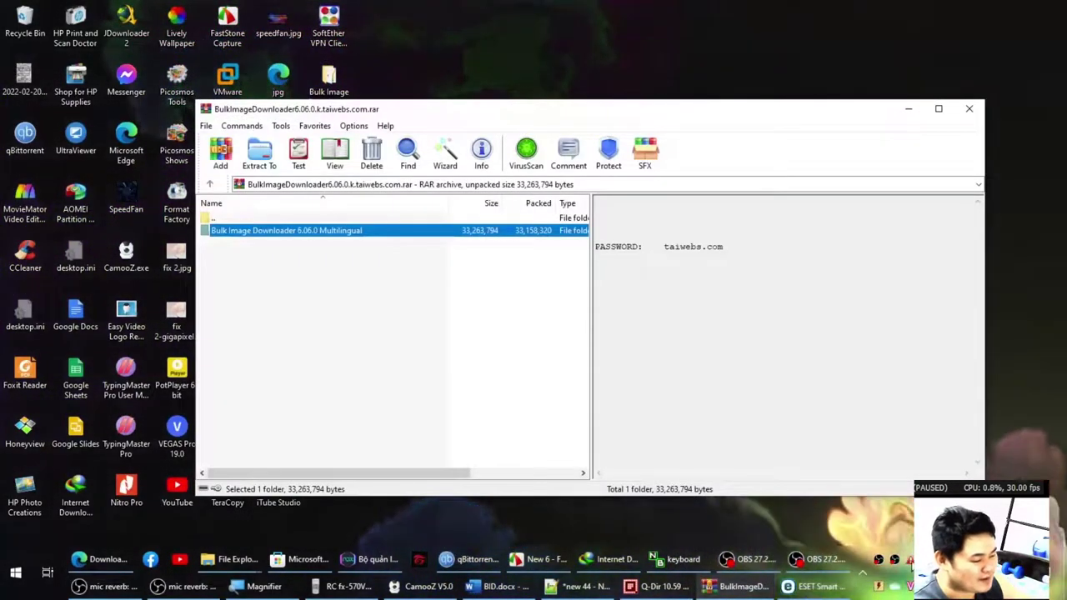
left_click(817, 586)
left_click(367, 250)
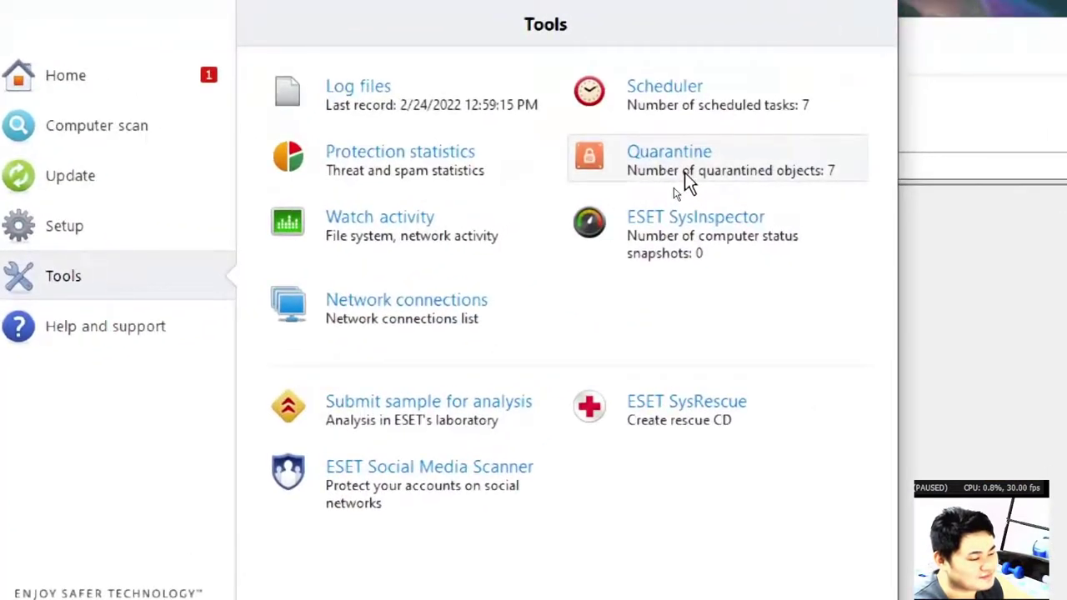
left_click(683, 182)
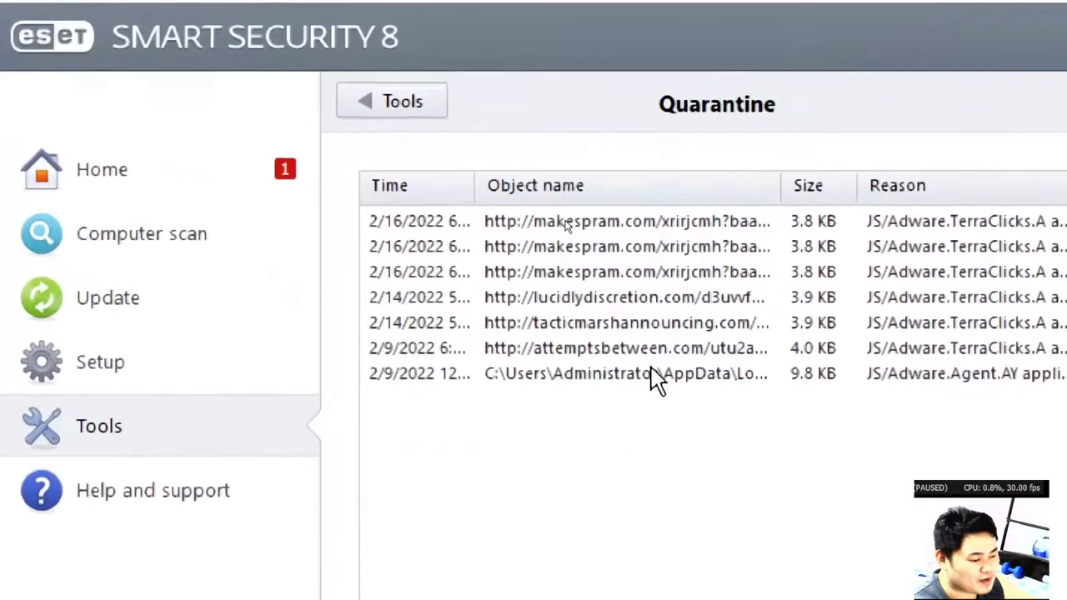
left_click_drag(773, 182, 1007, 229)
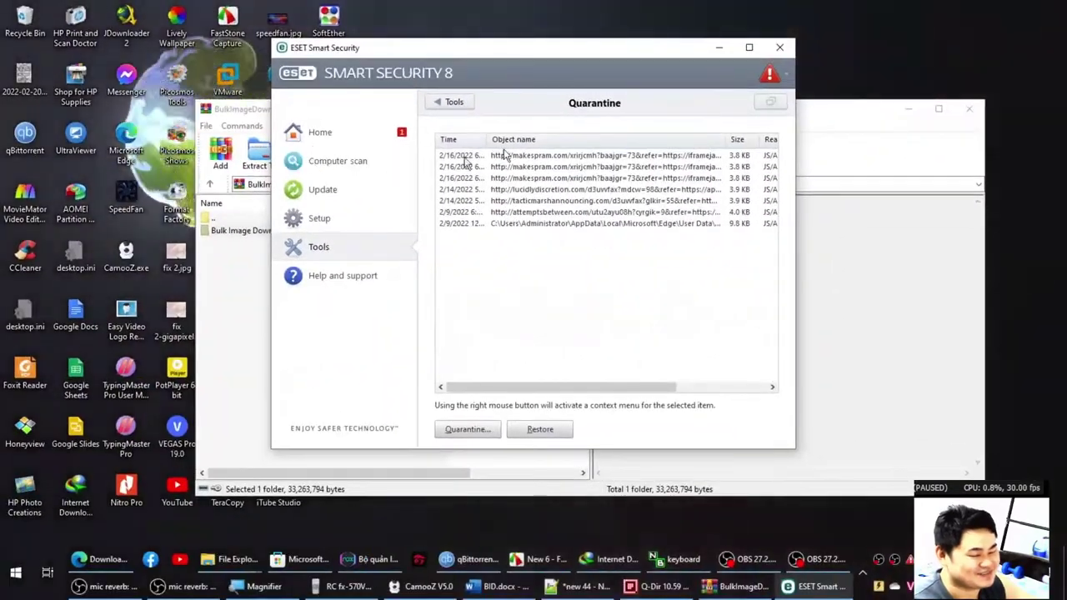
left_click(908, 108)
Scan the extracted Bulk Image Downloader folder with ESET Smart Security from its right-click menu.
left_click(718, 47)
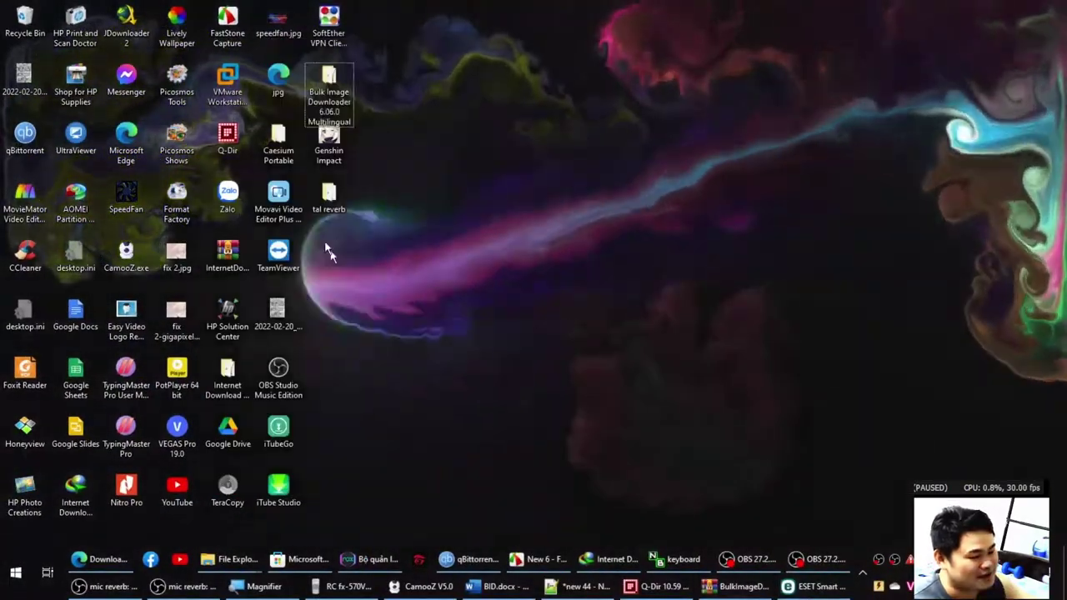
right_click(335, 86)
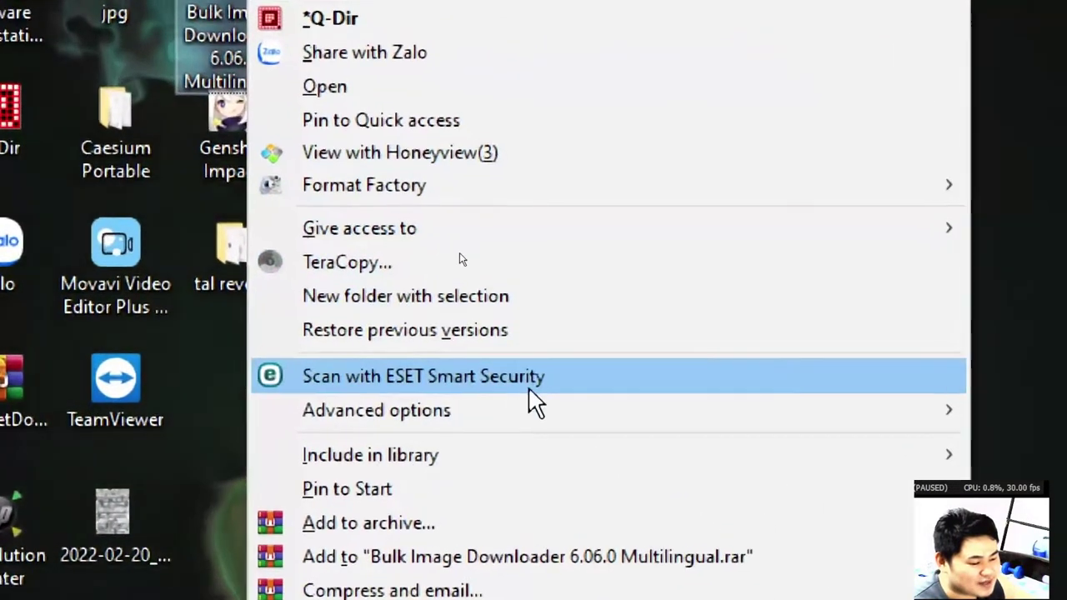
left_click(573, 381)
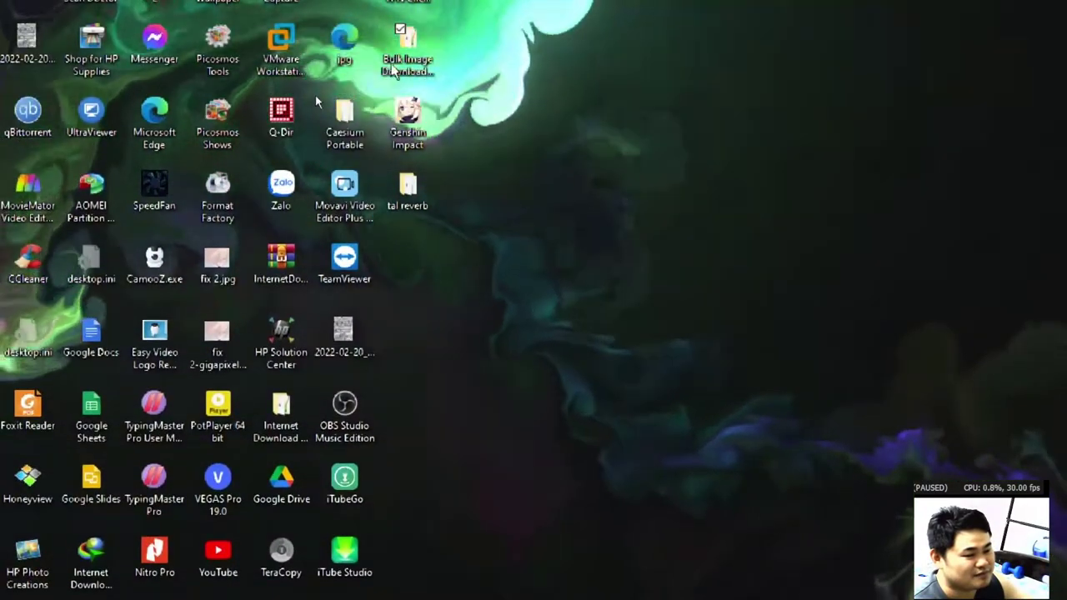
Launch bid_6_06_setup_x64.exe from the extracted folder with Vietnamese as the setup language.
double_click(399, 58)
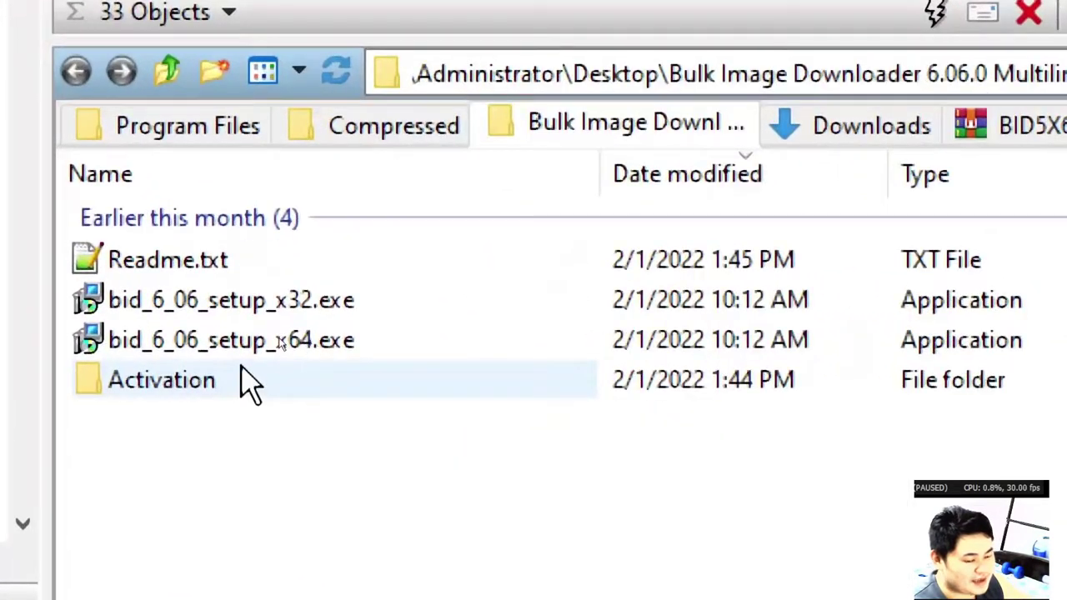
mouse_move(162, 342)
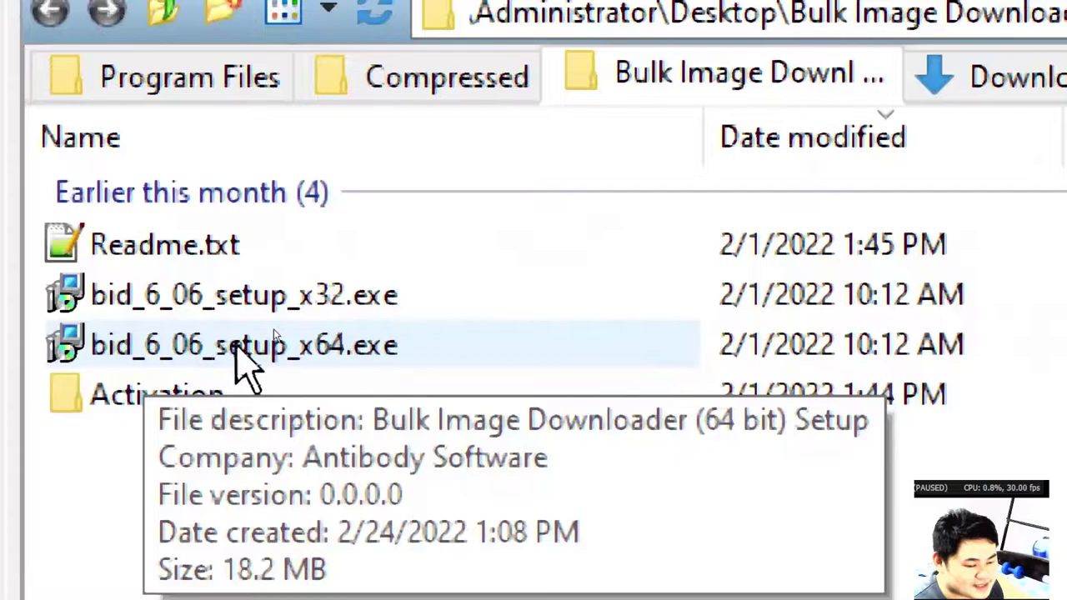
double_click(246, 345)
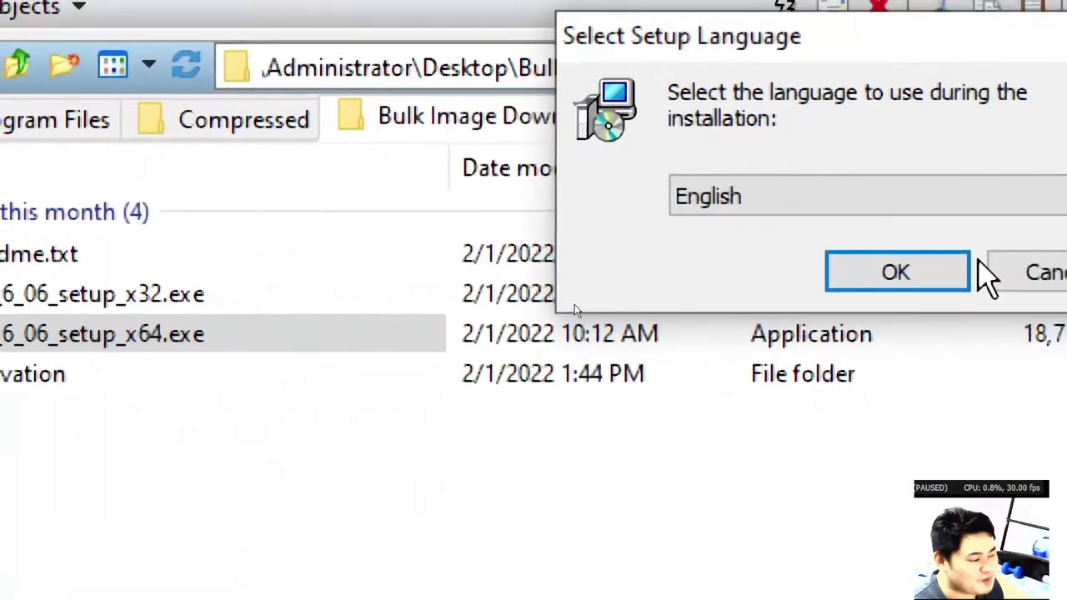
left_click(933, 197)
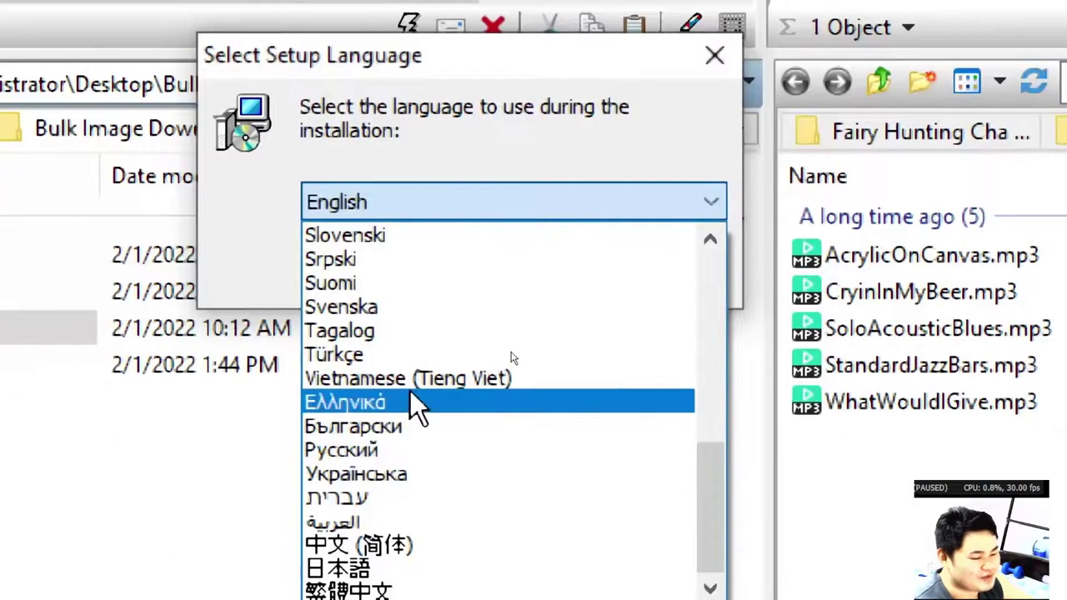
left_click(421, 382)
left_click(555, 284)
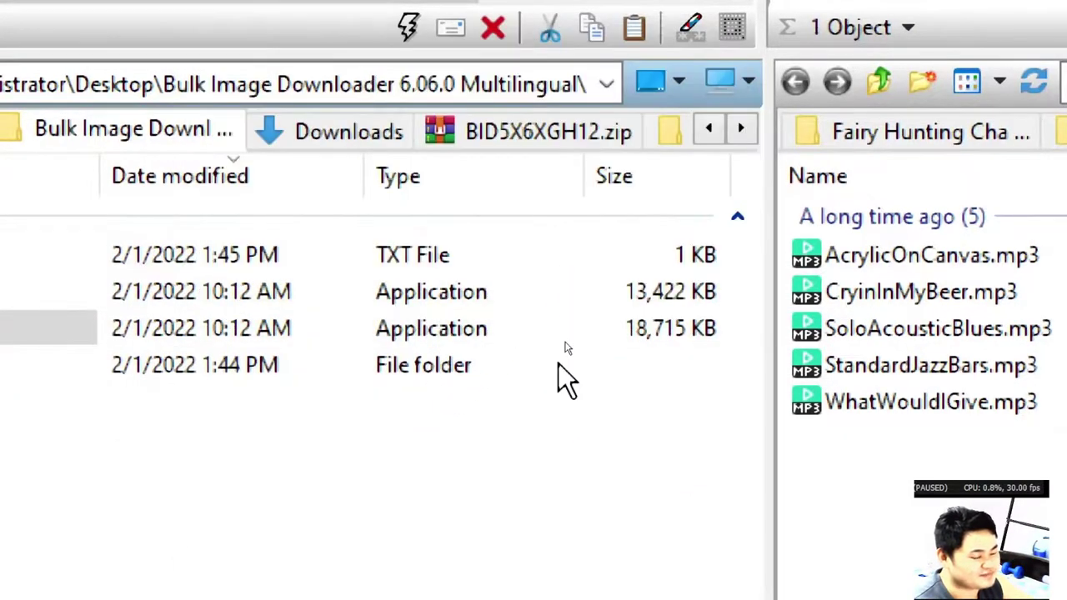
Accept the licence, keep default folder, Start menu and shortcut options, and start installing.
key("Up")
key("Return")
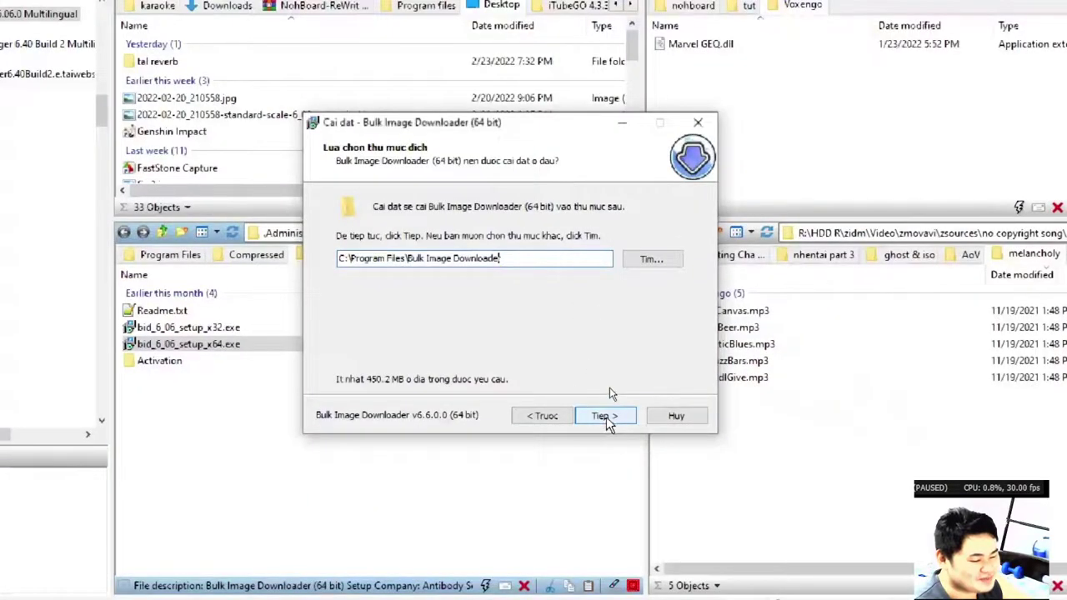
left_click(605, 416)
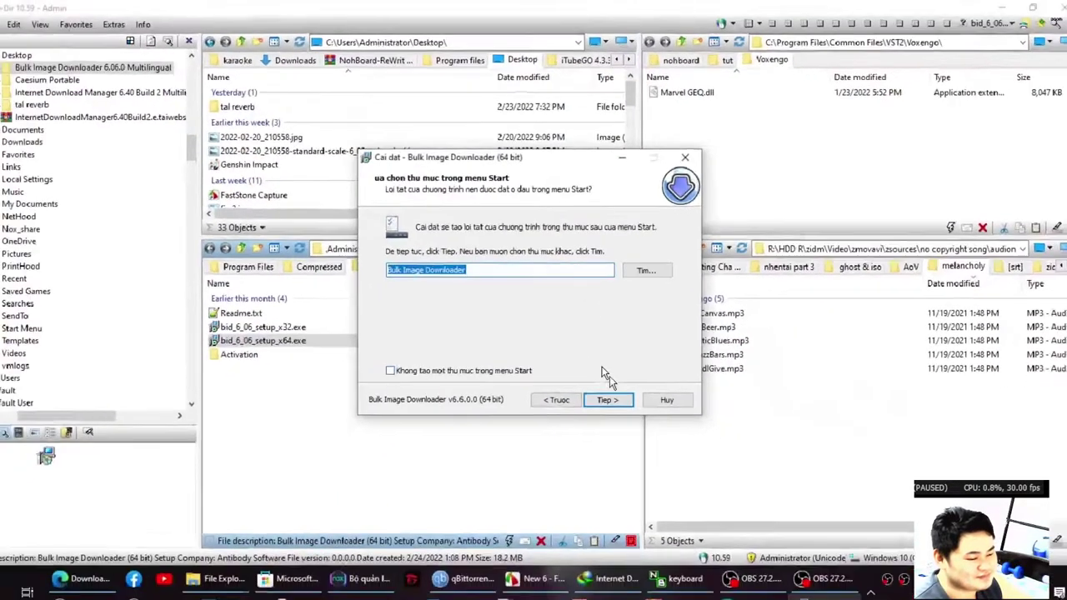
left_click(617, 412)
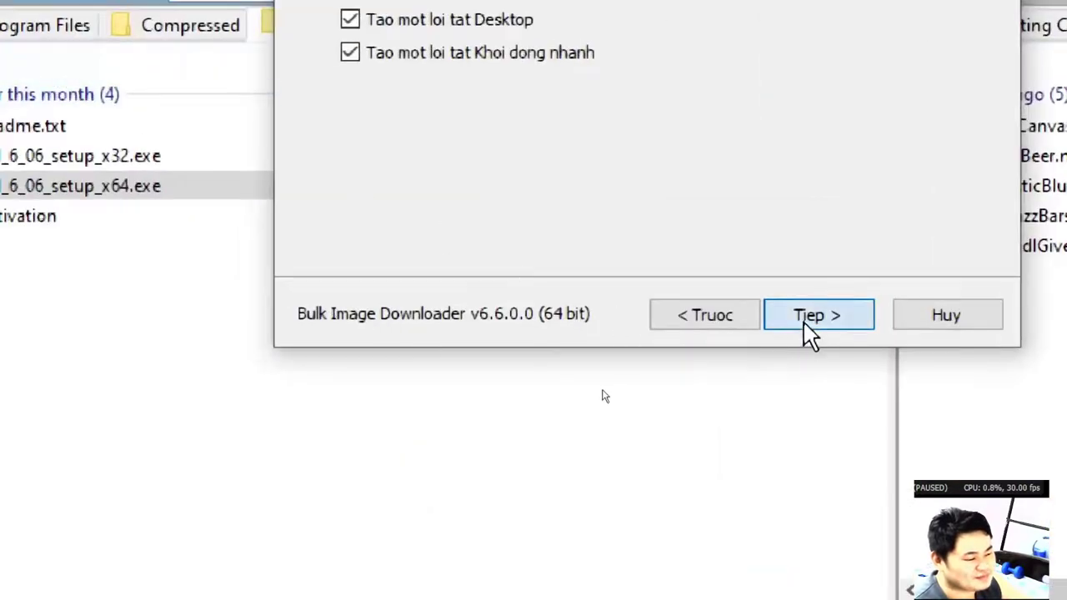
left_click(92, 125)
left_click(820, 395)
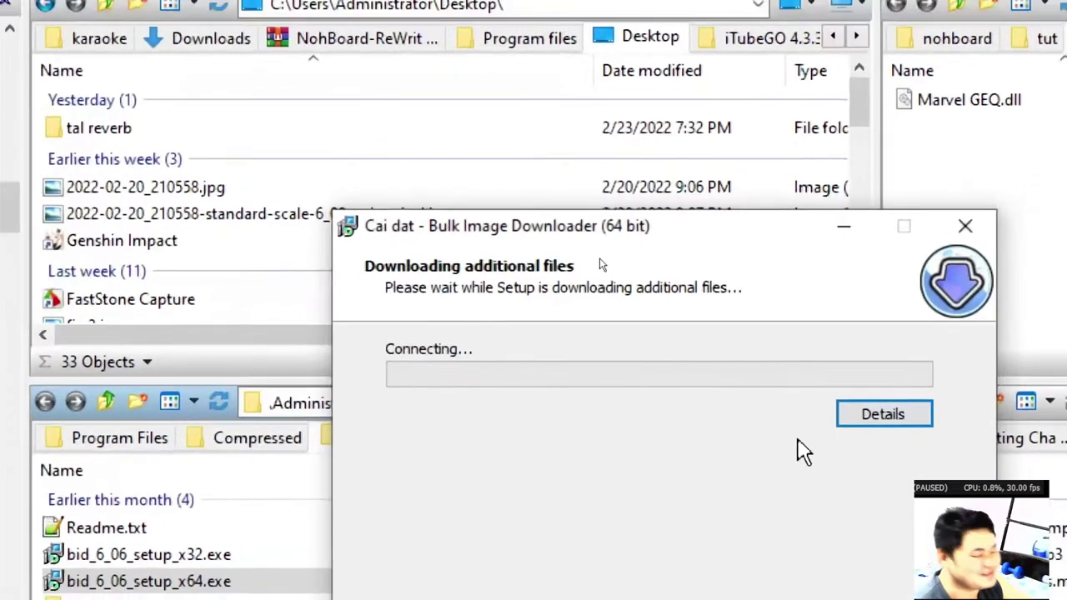
Show the installer's Details view of download and installation progress.
left_click(881, 415)
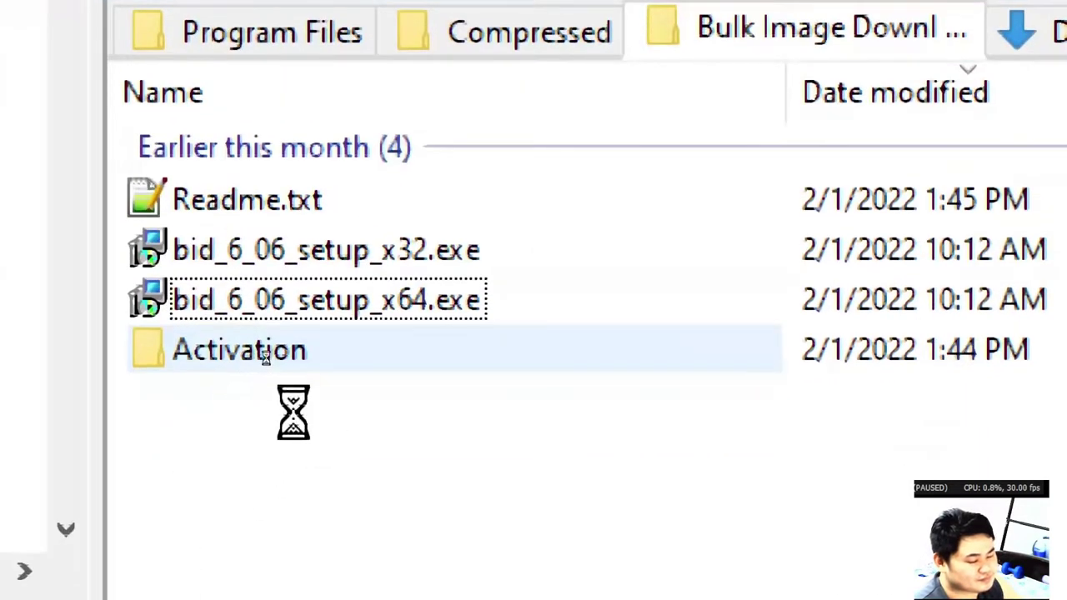
Run BID5X6XGH_Installer.exe from Activation\BID5X6XGH12.zip to hook BID, then finish setup.
double_click(266, 354)
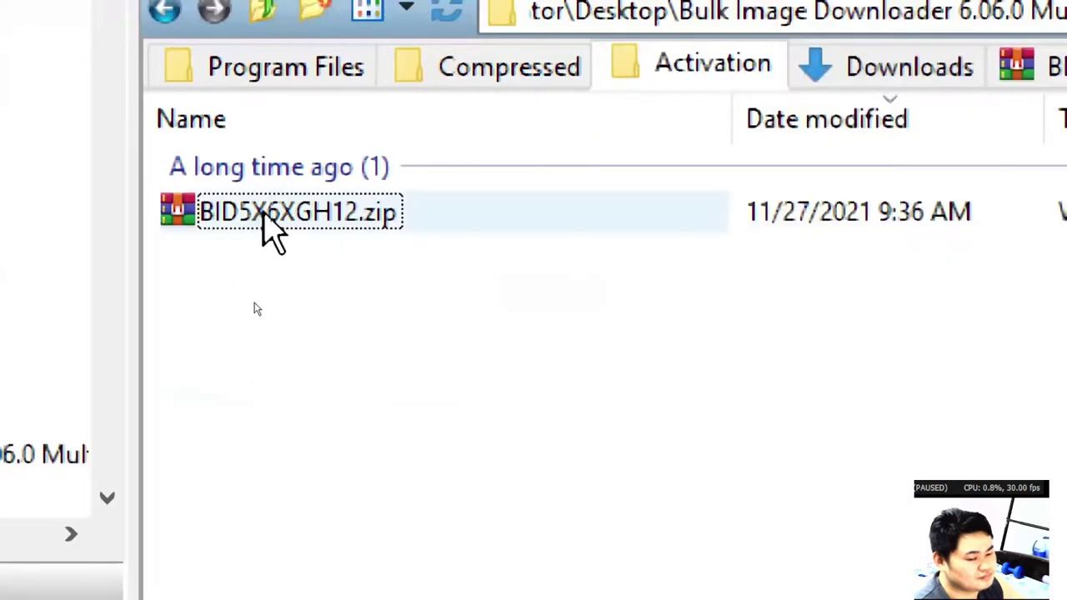
double_click(272, 218)
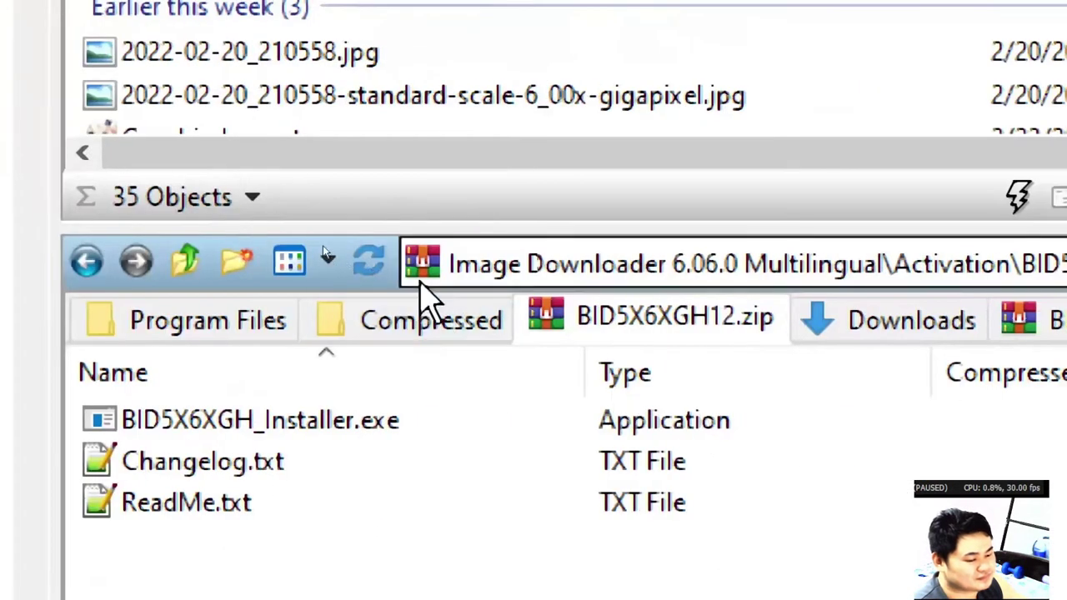
double_click(264, 422)
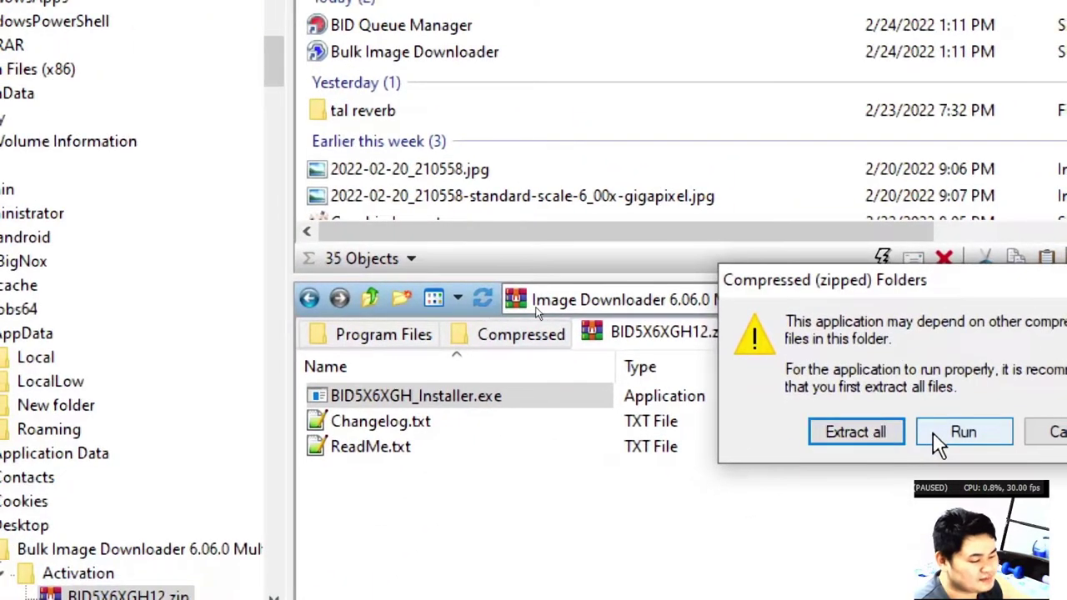
left_click(937, 436)
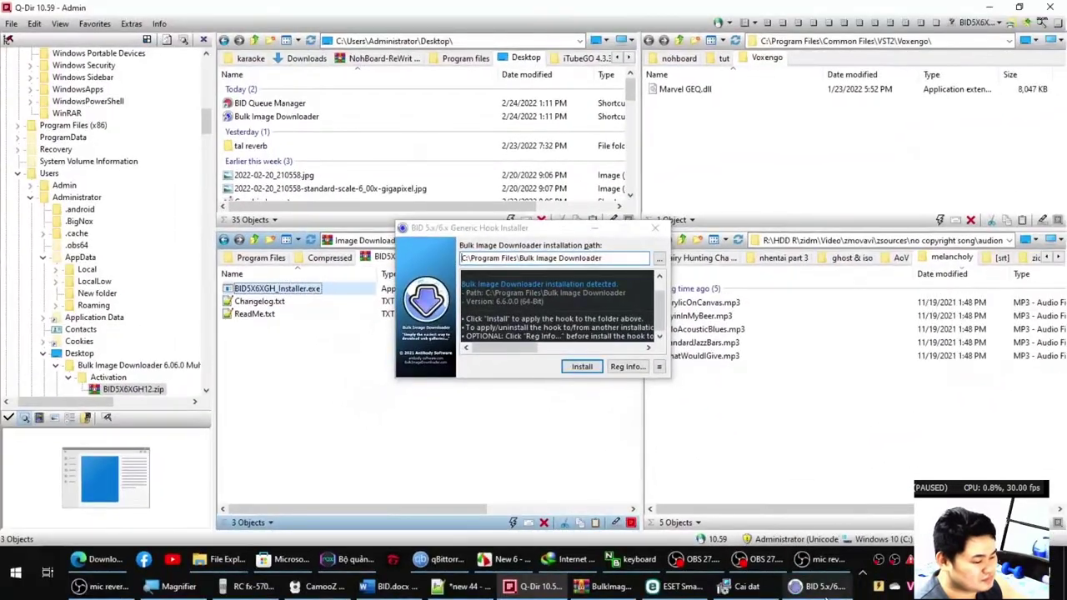
left_click(582, 366)
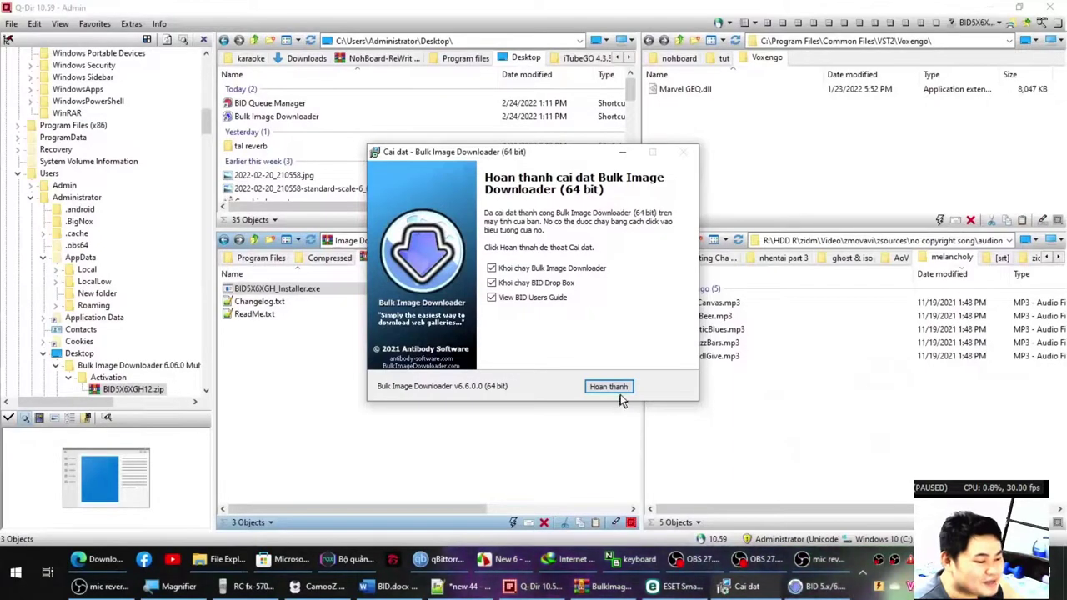
left_click(621, 389)
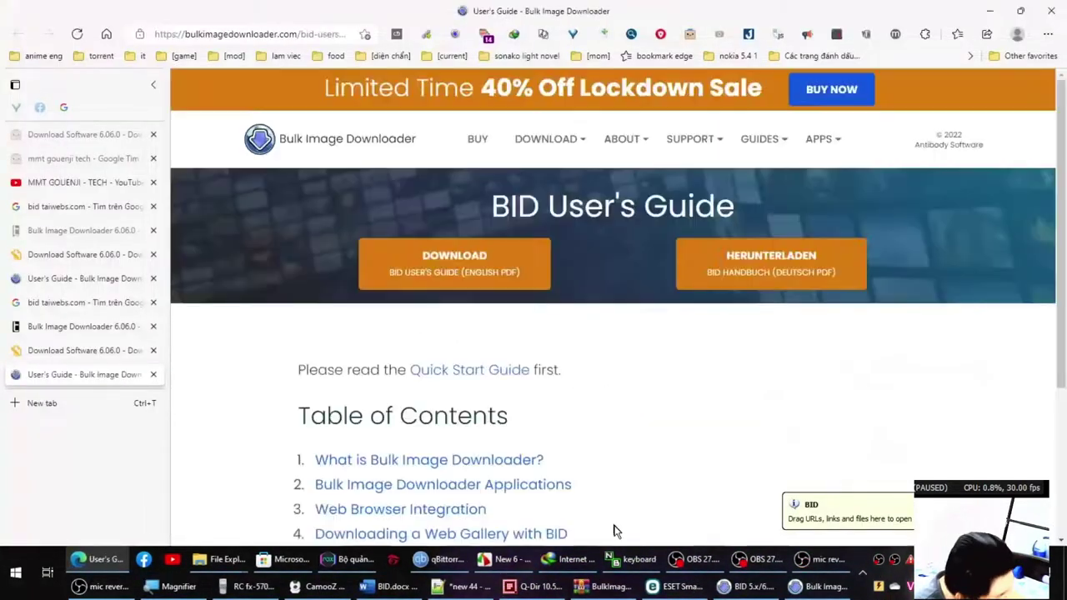
Dismiss the registration code prompt and the unregistered-copy notice.
left_click(806, 588)
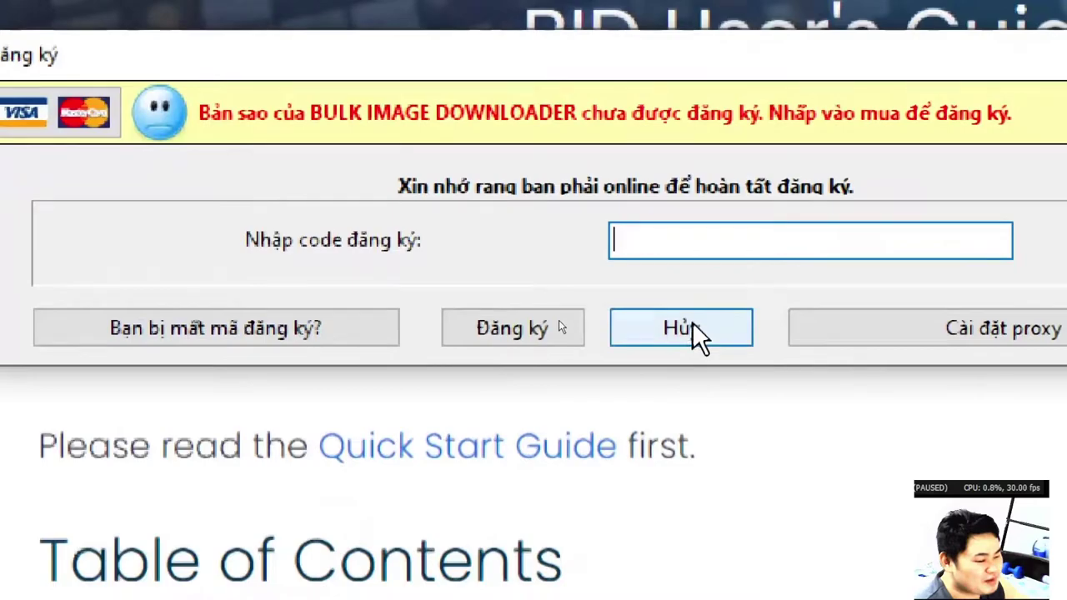
left_click(730, 328)
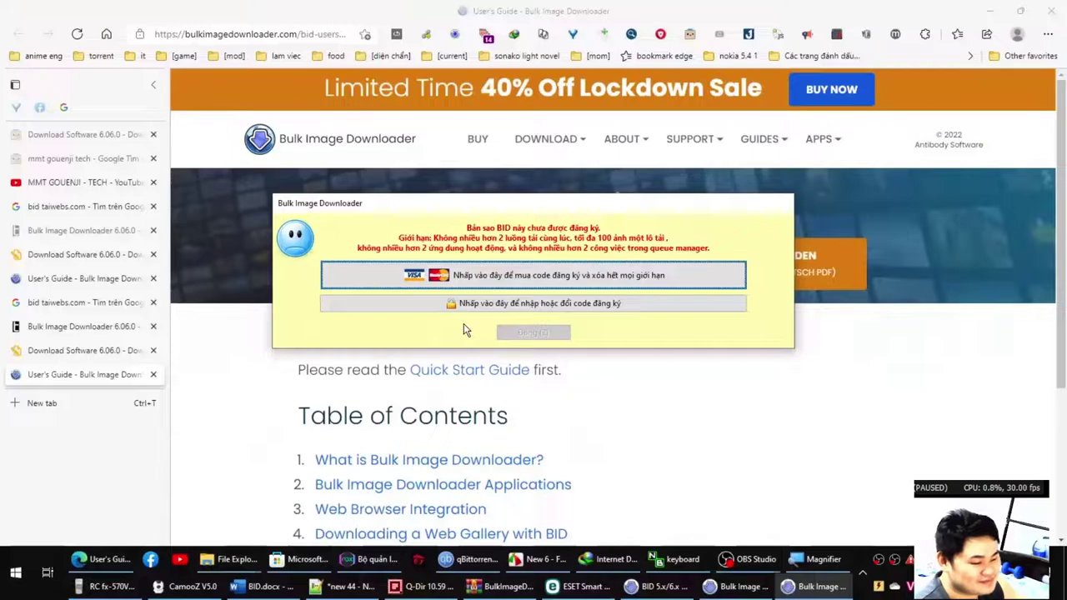
left_click(518, 338)
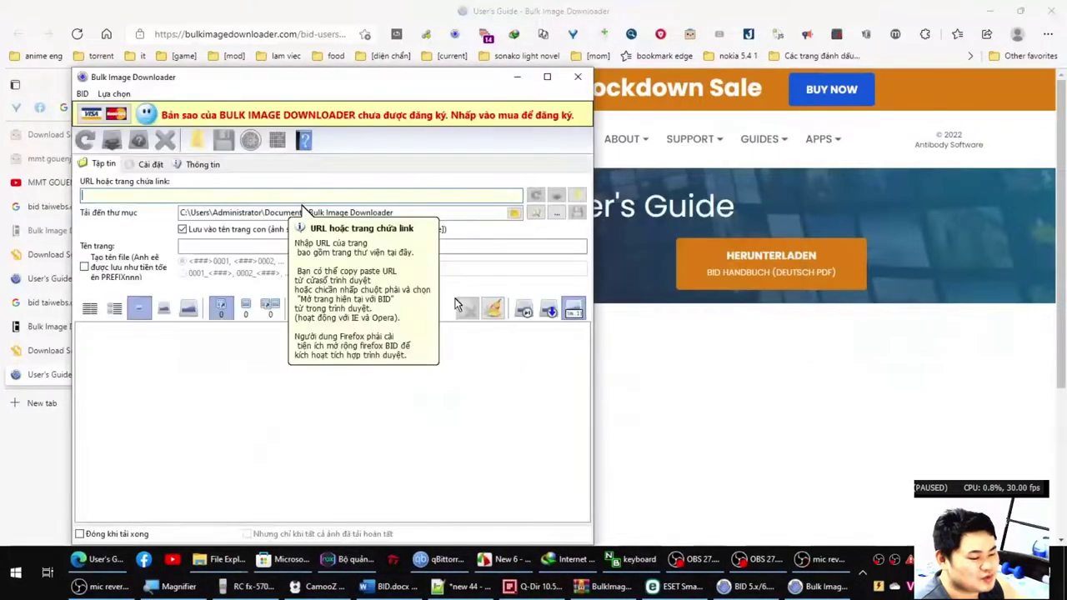
On the maximized Thông tin page, magnify the limits notice: 2 download threads, 100 images per batch.
left_click(204, 165)
double_click(263, 84)
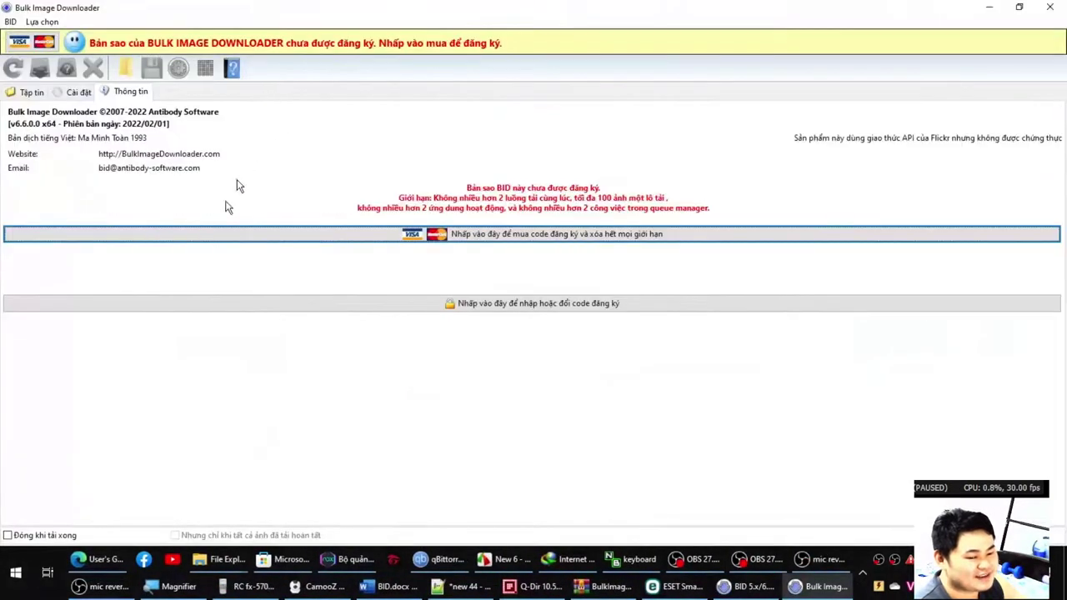
key("super+plus")
key("super+plus")
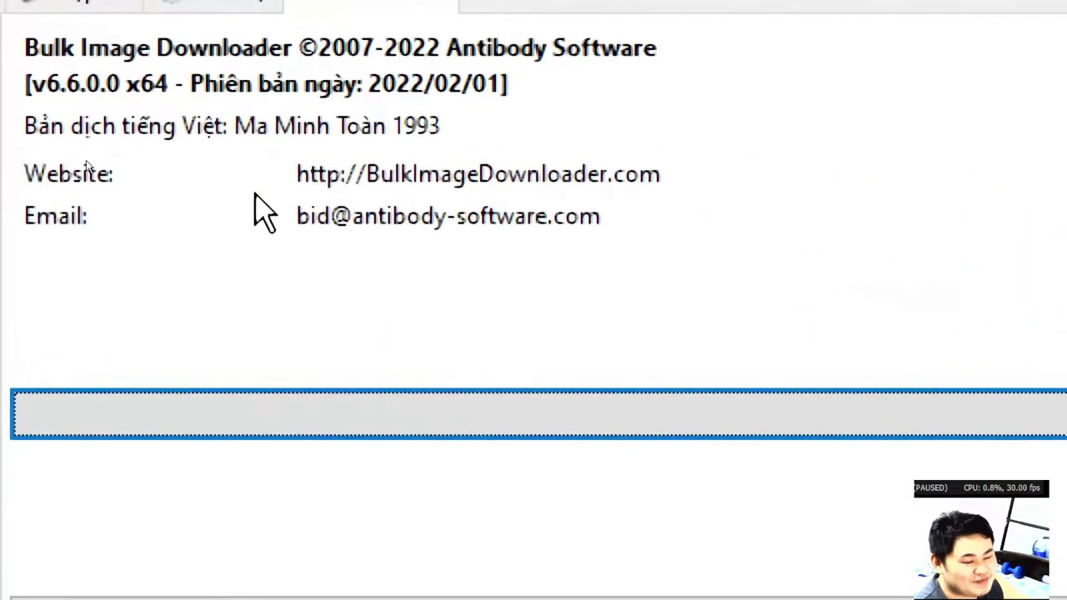
key("super+minus")
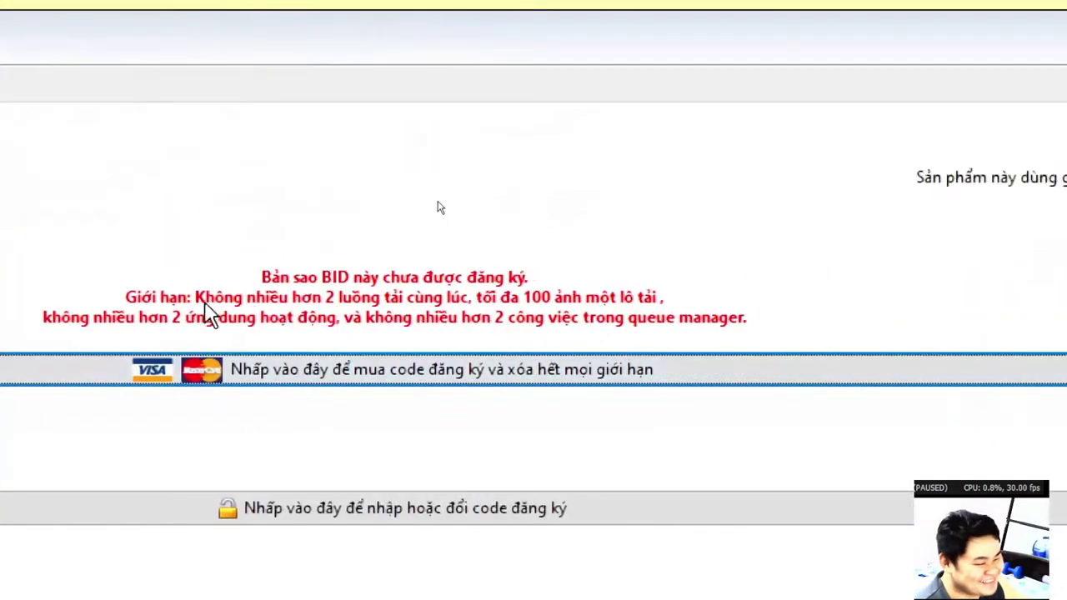
key("super+plus")
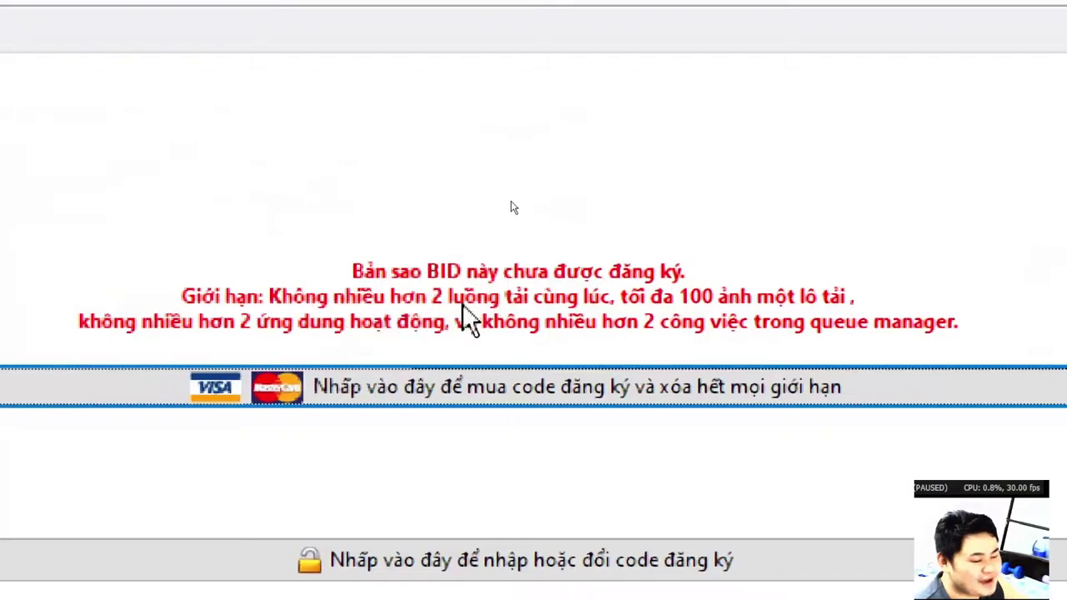
key("super+minus")
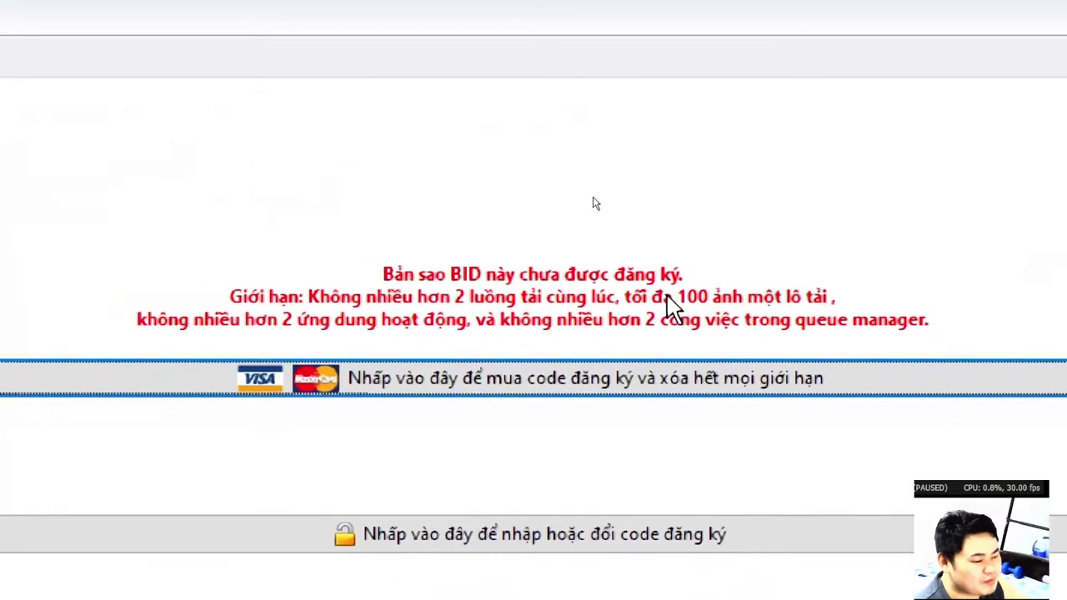
key("super+plus")
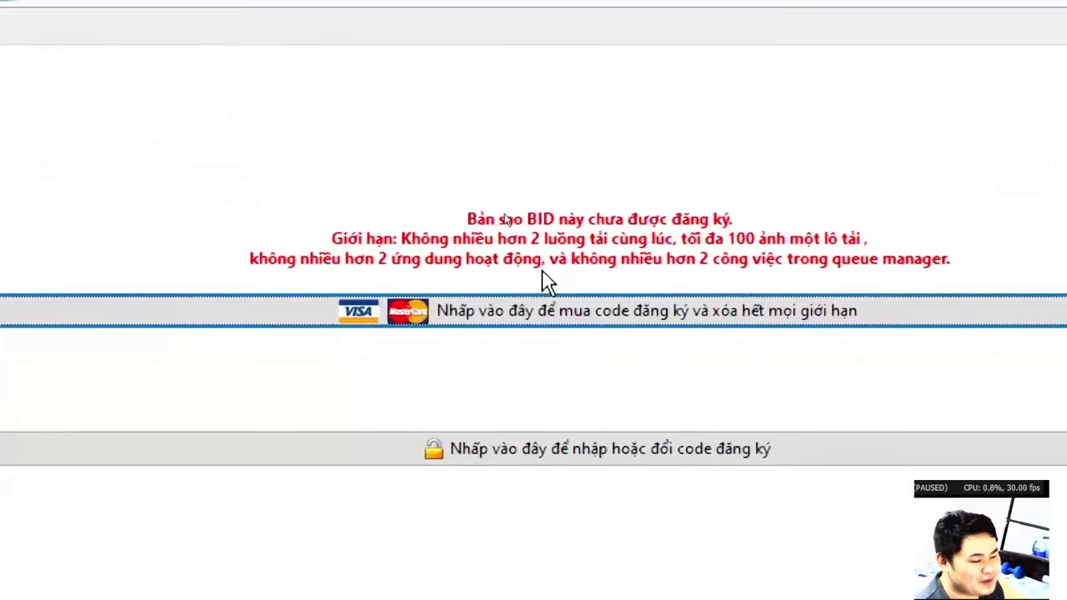
key("super+minus")
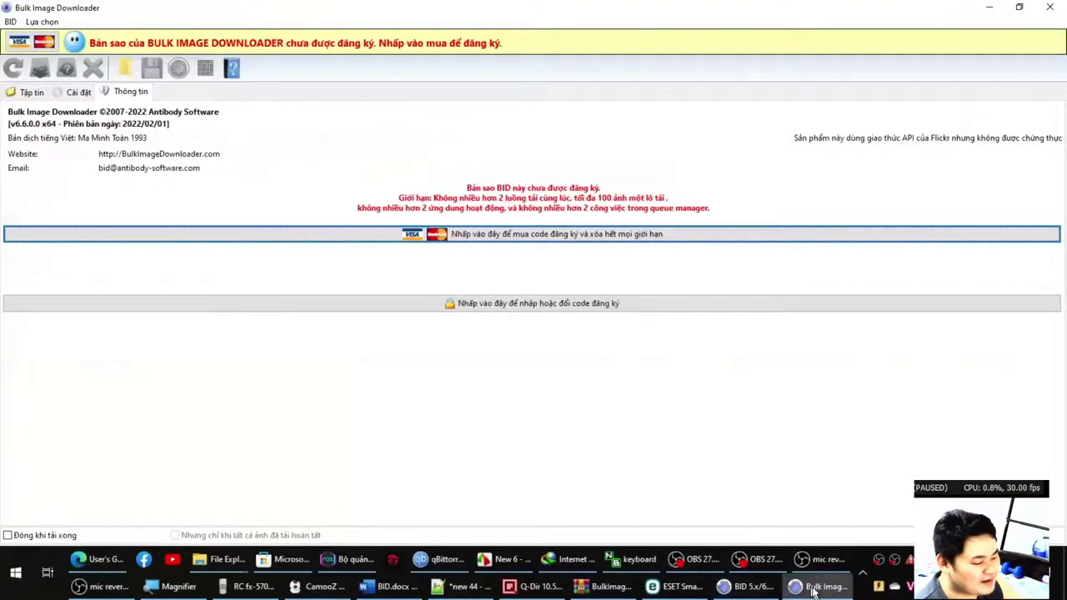
Close Bulk Image Downloader.
left_click(812, 590)
left_click(813, 590)
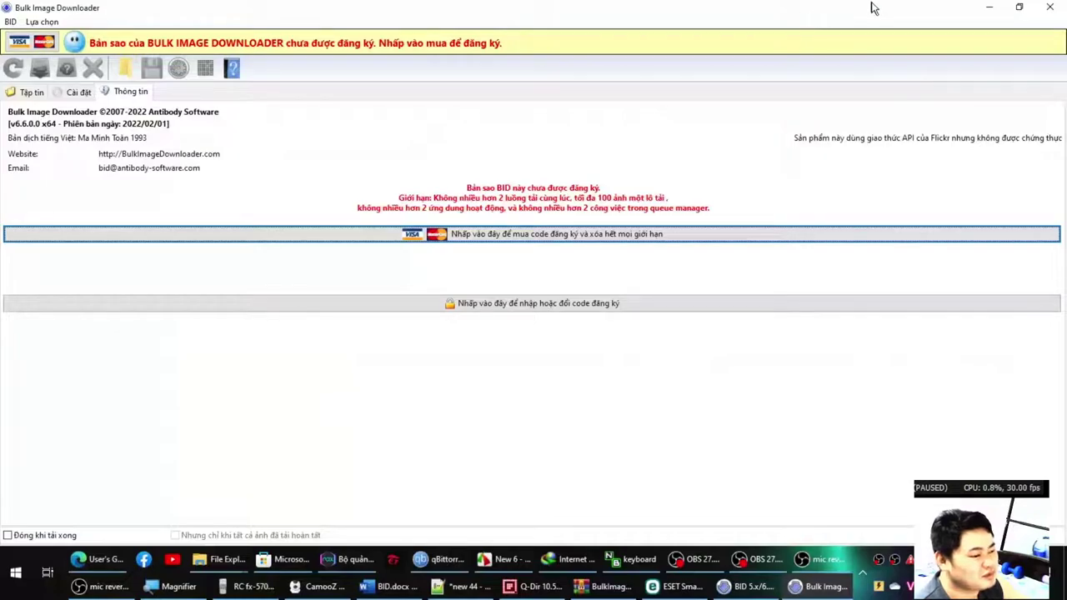
left_click(1052, 9)
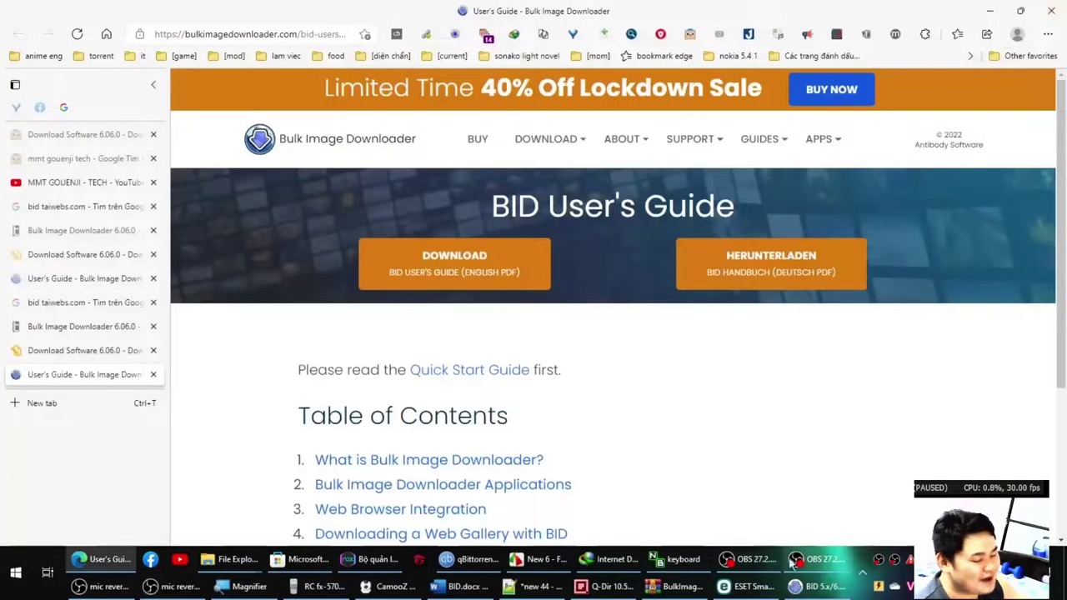
Open the Bulk Image Downloader 6.06.0 Multilingual folder from the downloaded archive.
left_click(807, 588)
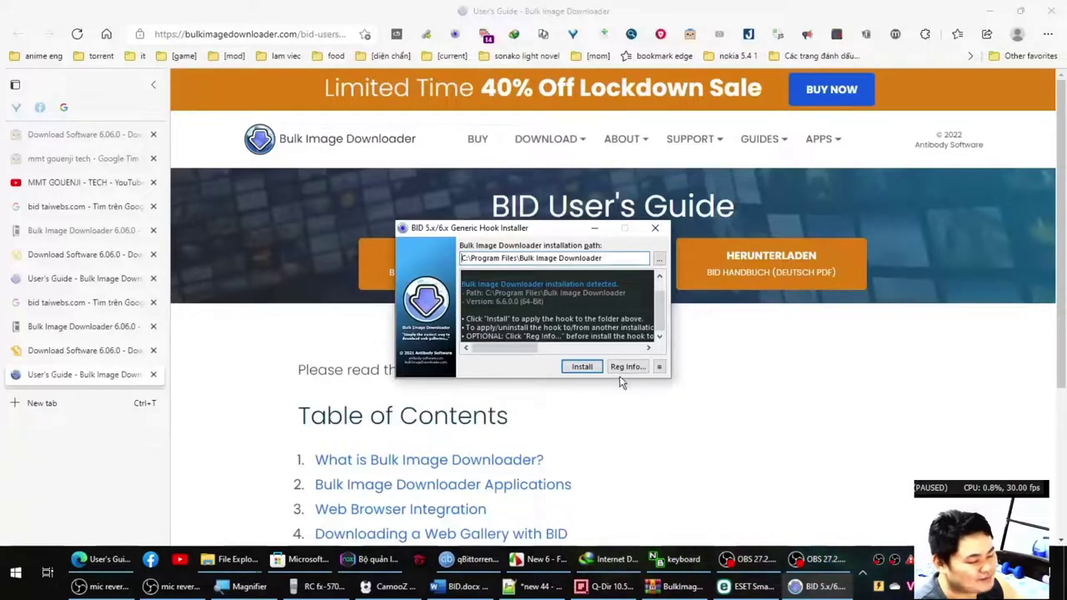
left_click(656, 590)
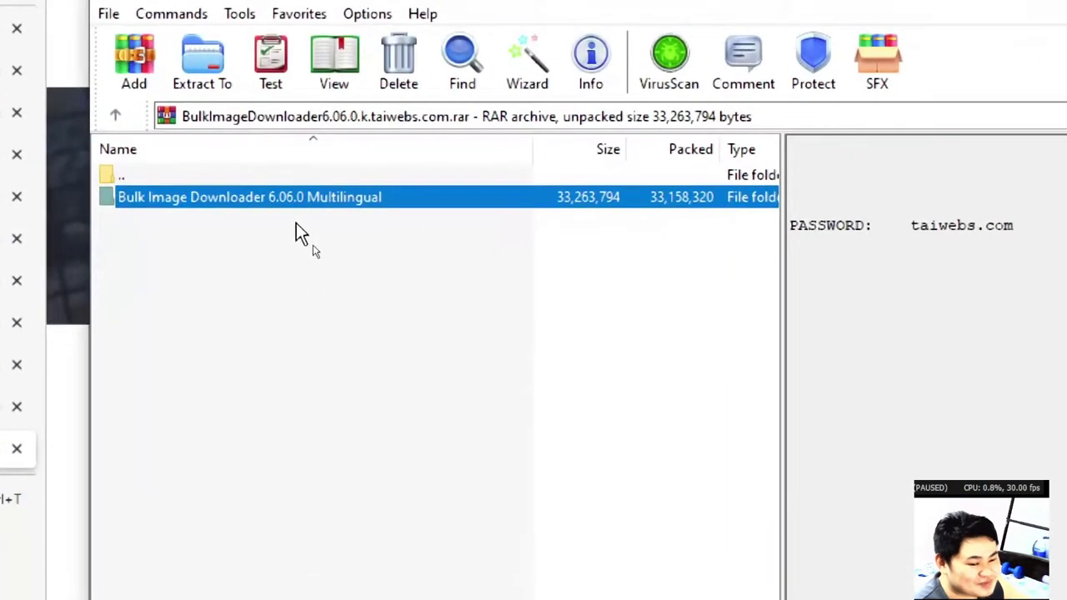
double_click(304, 207)
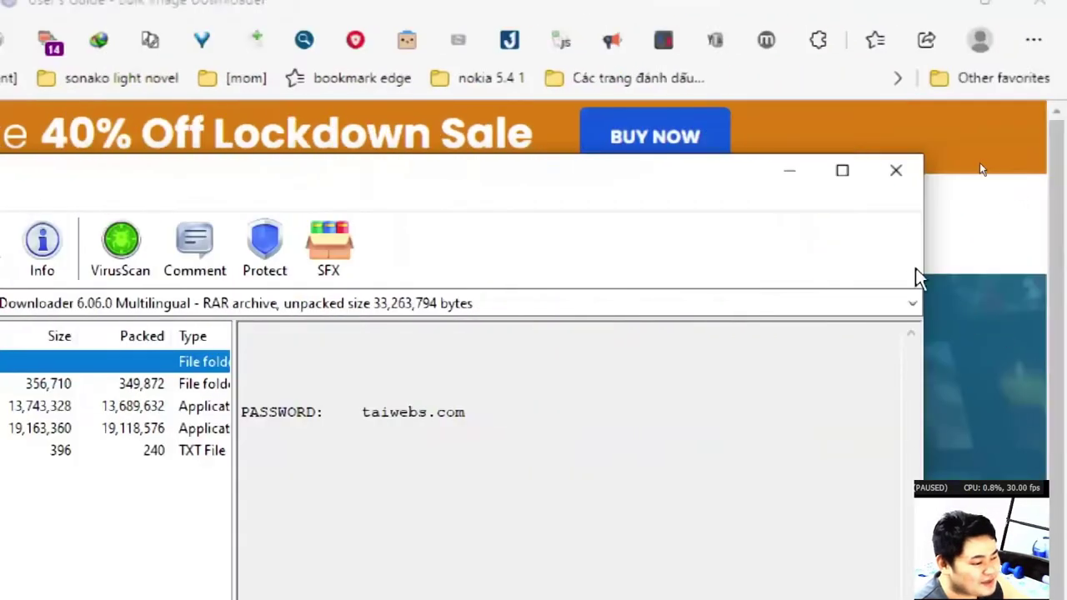
left_click(890, 185)
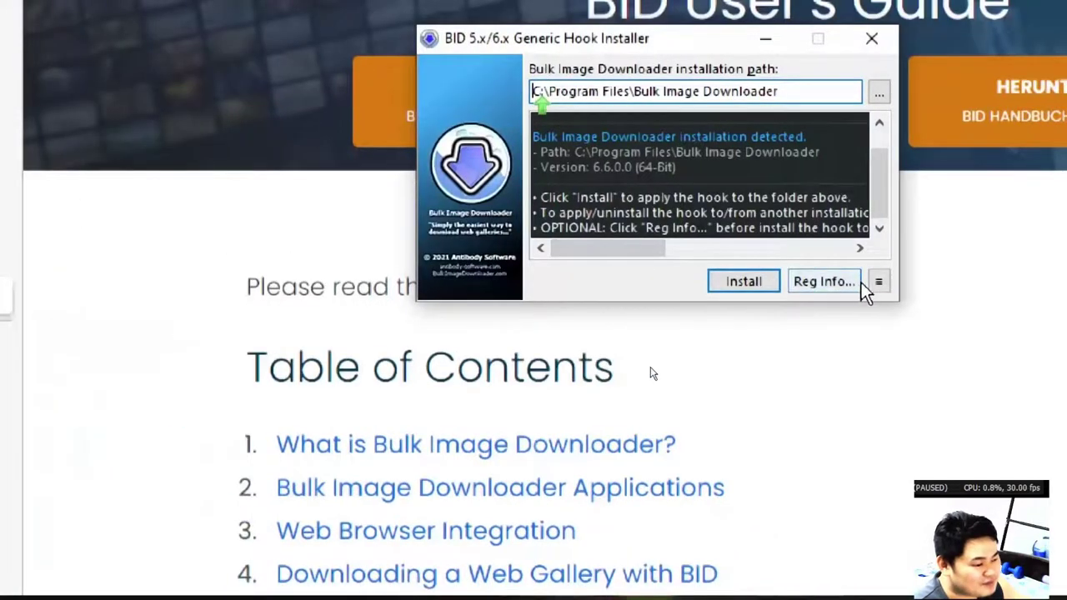
In the hook installer's Reg Info, enter the registration name and e-mail address.
left_click(879, 283)
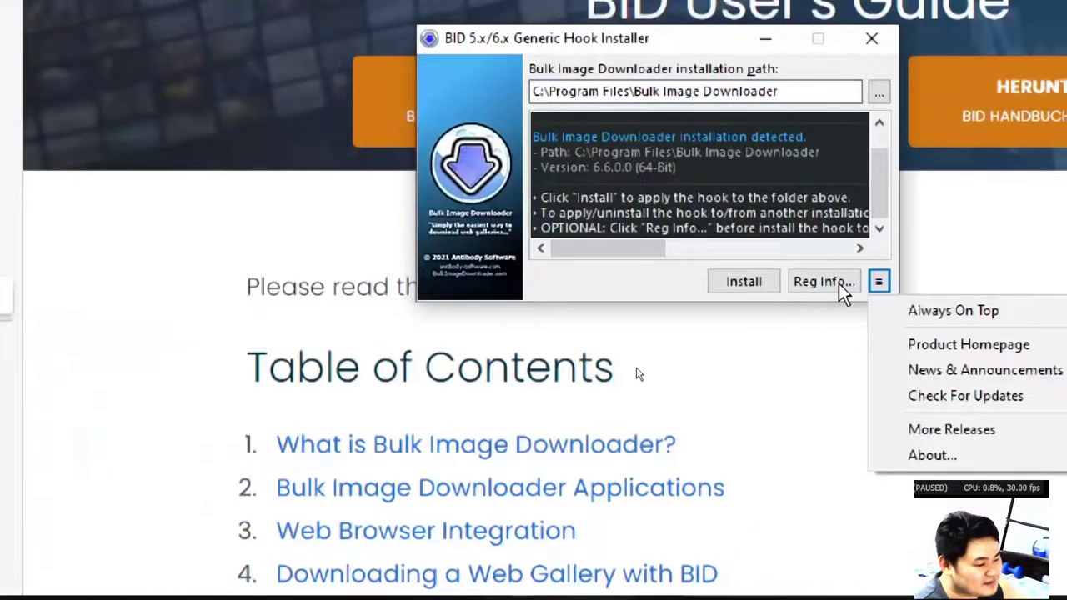
left_click(838, 284)
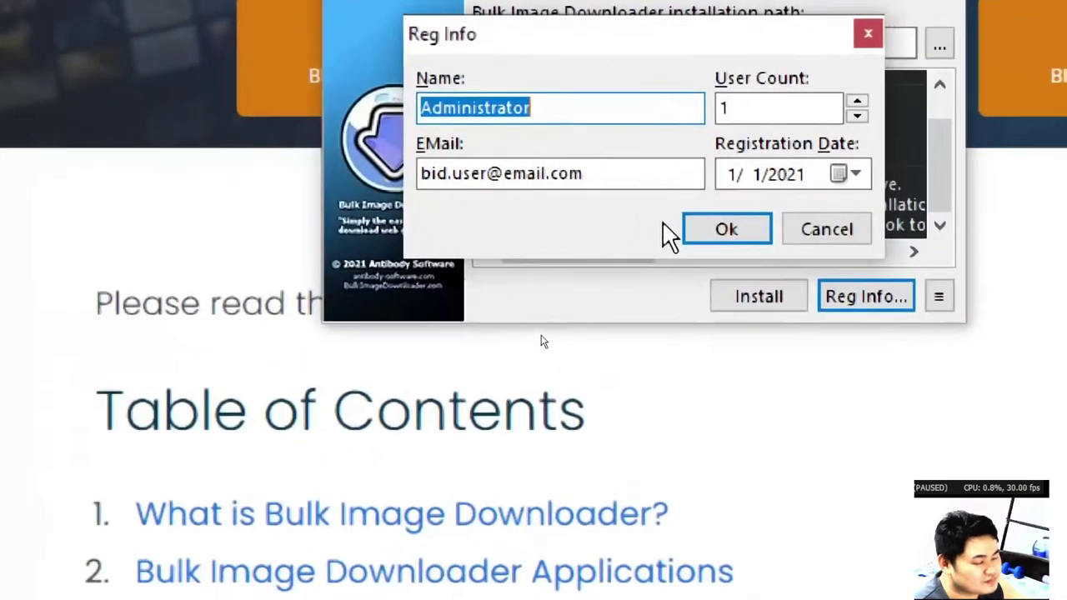
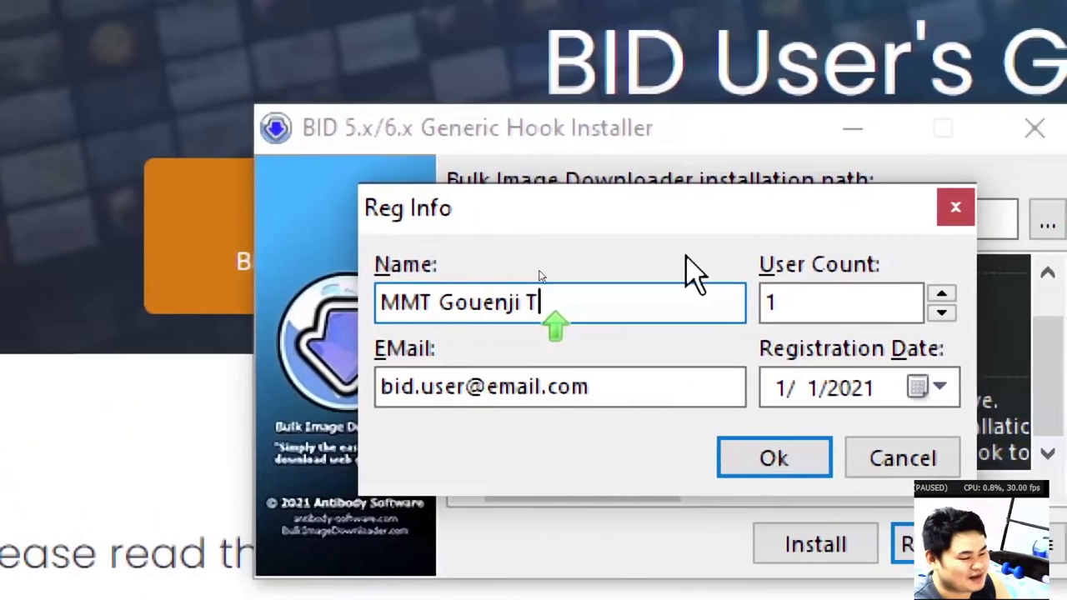
key("Tab")
key("BackSpace")
key("BackSpace")
key("BackSpace")
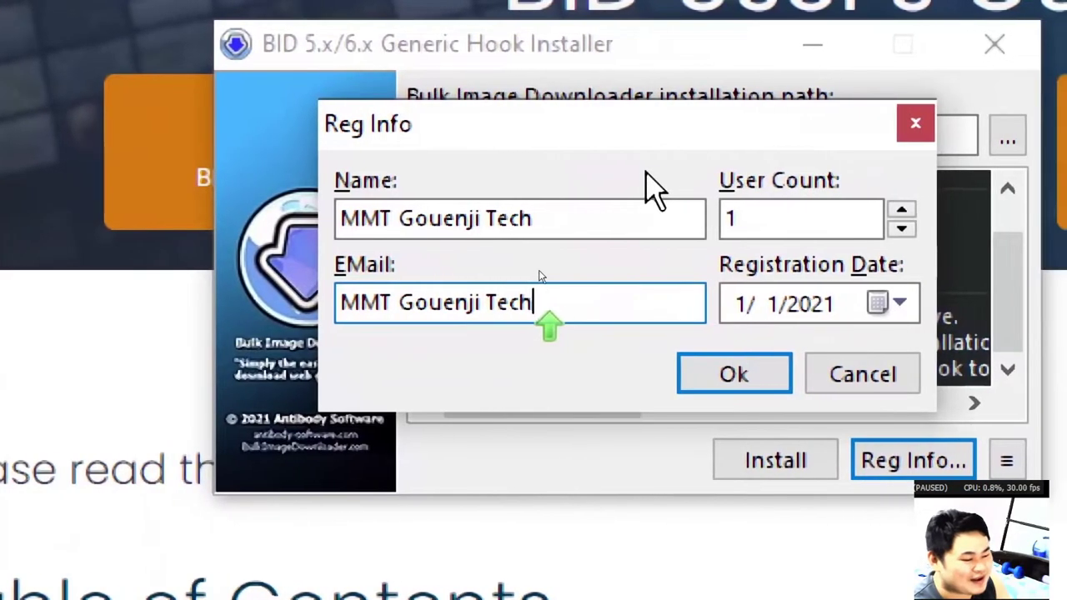
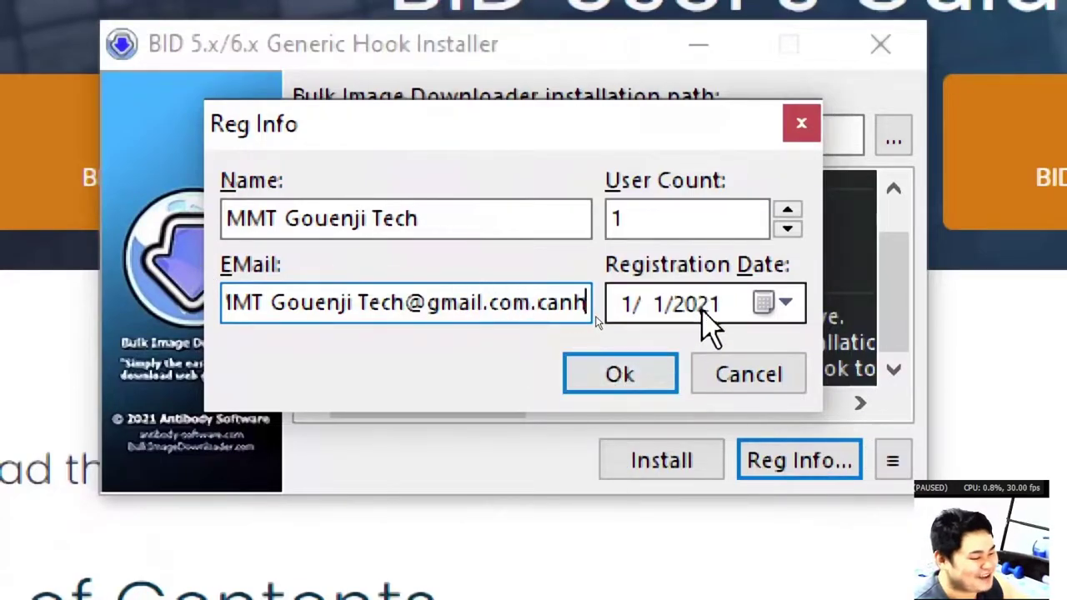
Confirm the registration details and install the hook into the Bulk Image Downloader folder.
left_click(688, 305)
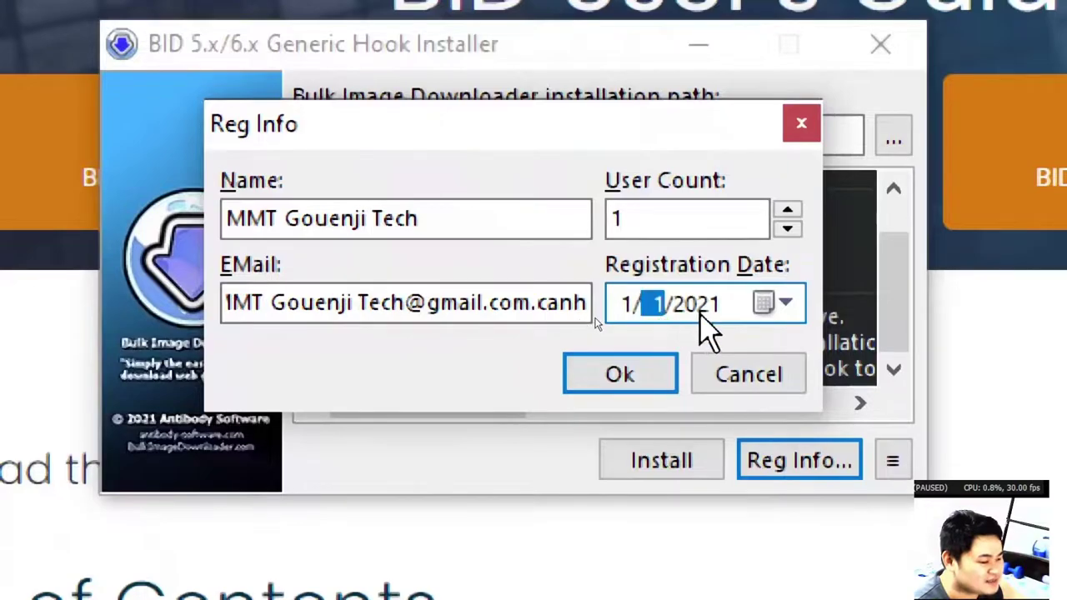
left_click(660, 379)
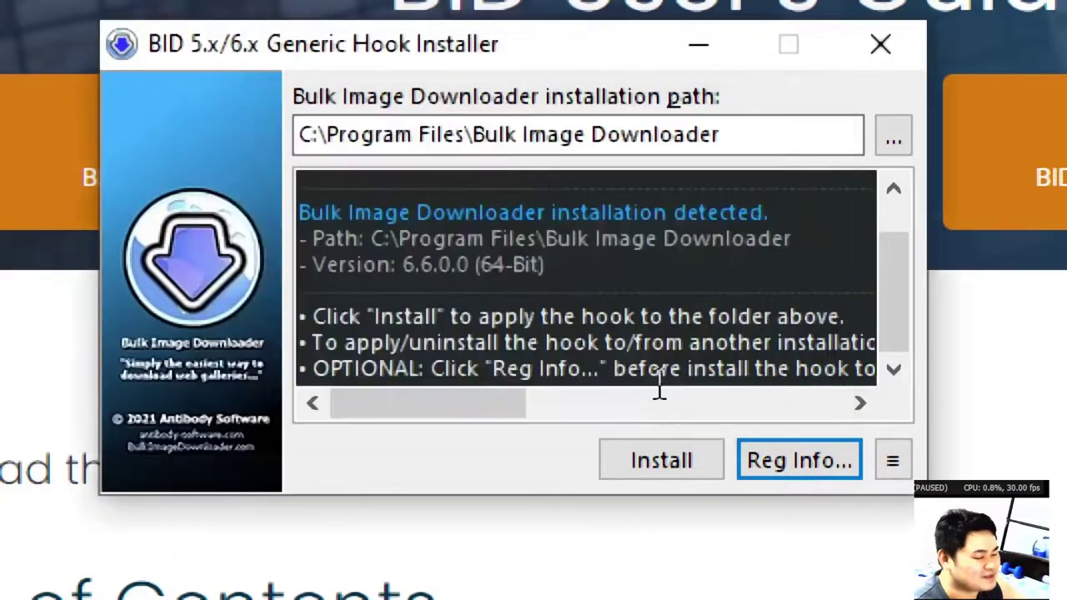
left_click(700, 463)
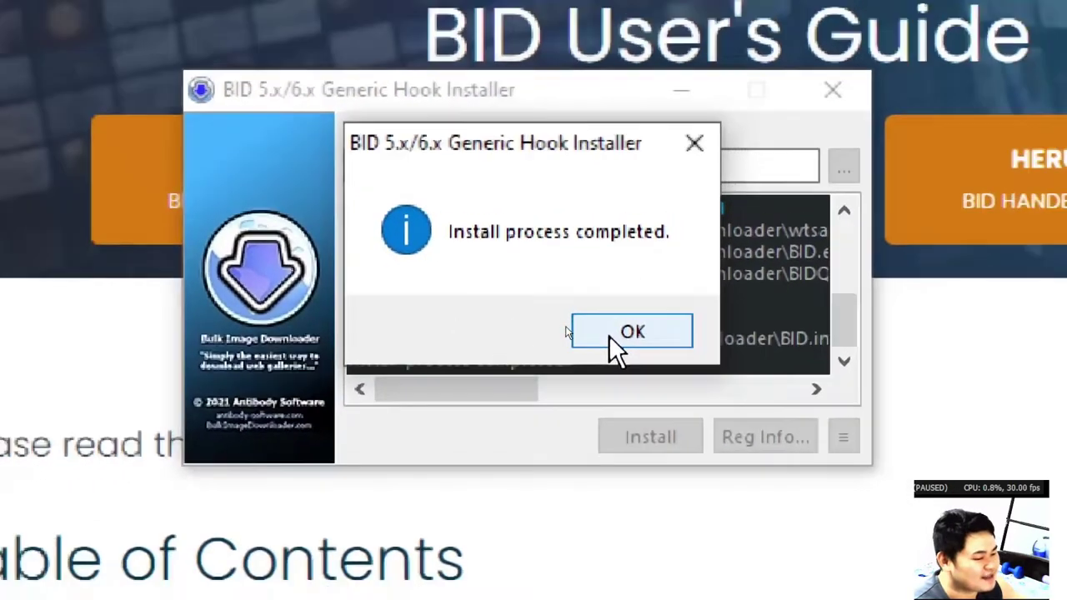
left_click(615, 335)
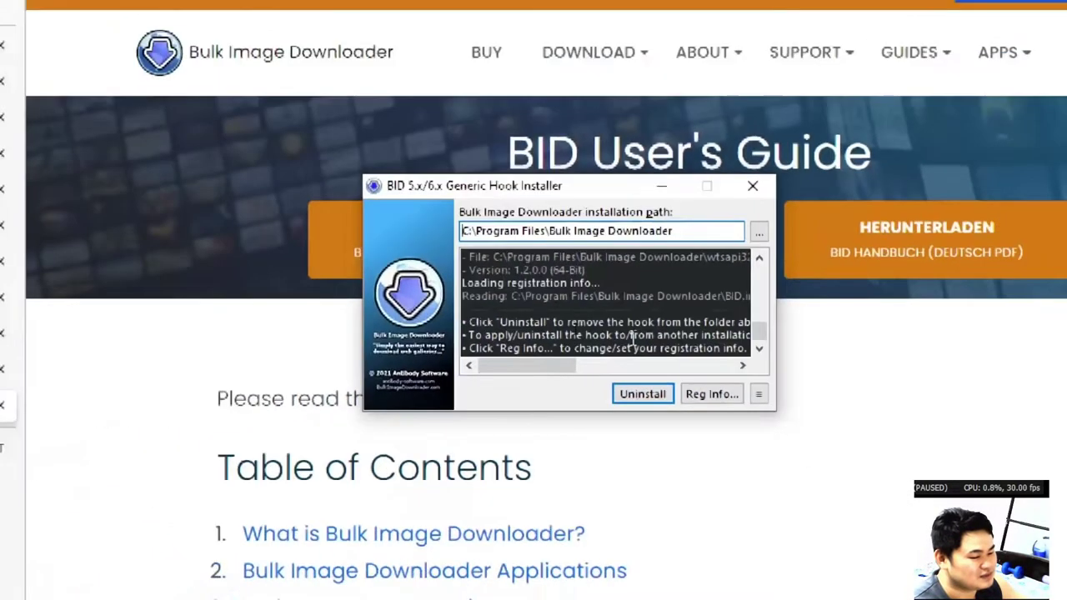
Launch Bulk Image Downloader from the desktop.
key("super+d")
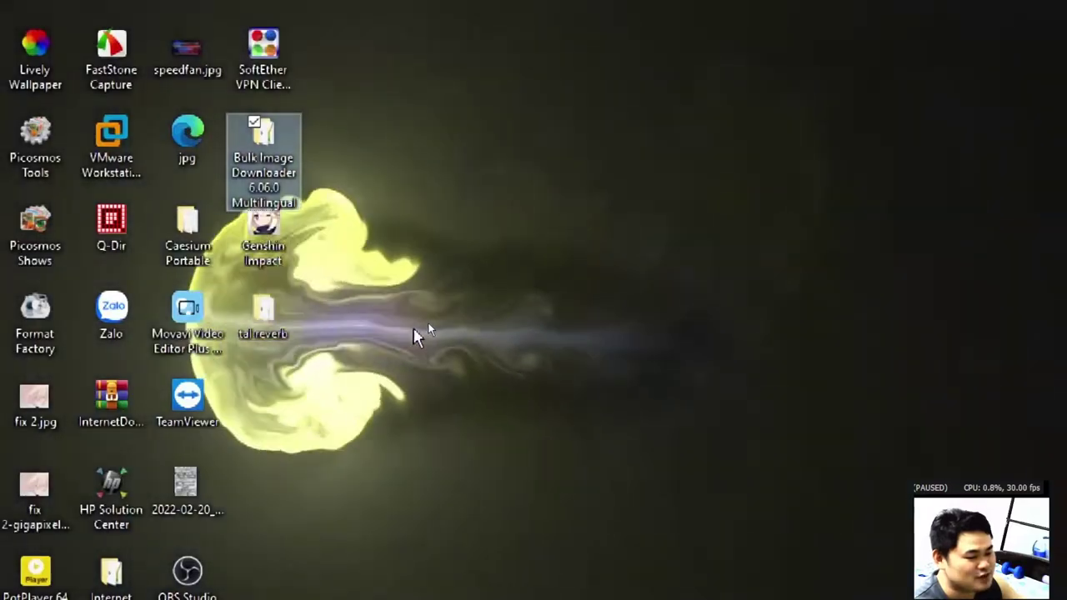
key("b")
key("b")
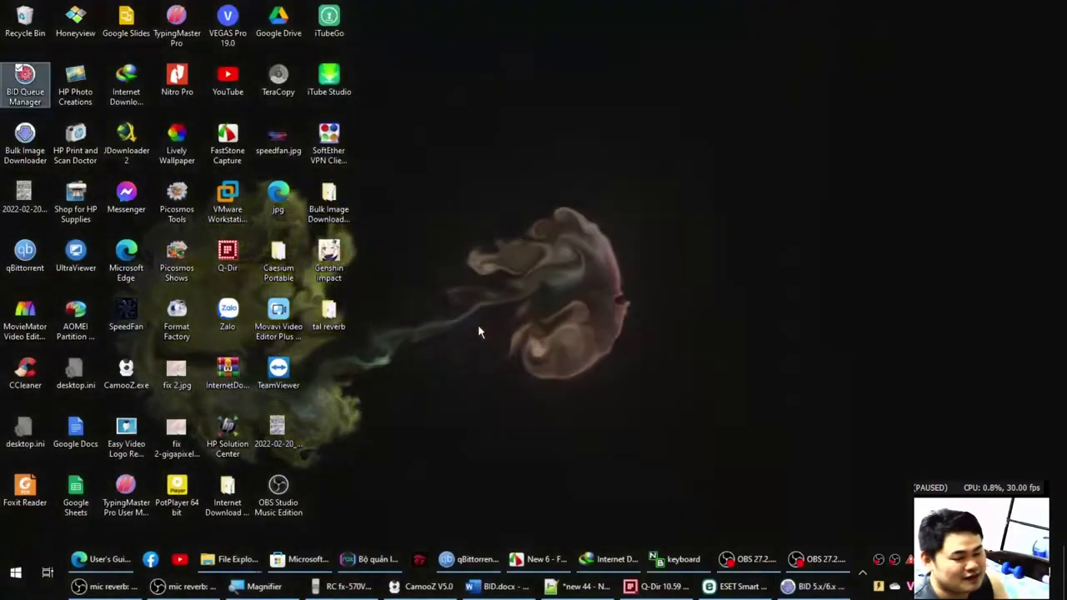
key("Return")
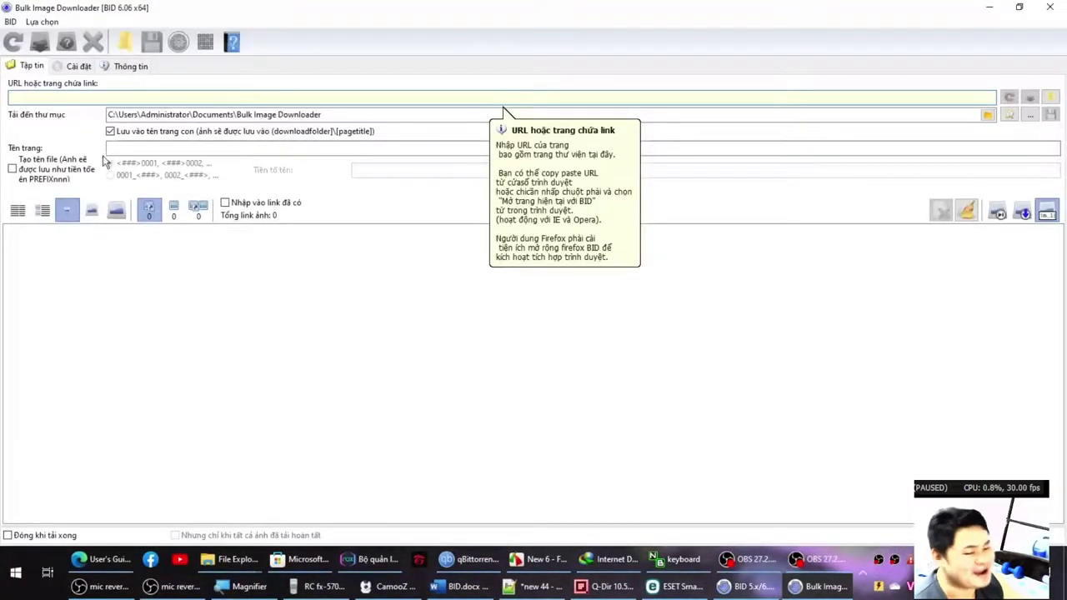
Look over BID's Thông tin and Cài đặt pages, then return to the BID.docx notes.
left_click(139, 71)
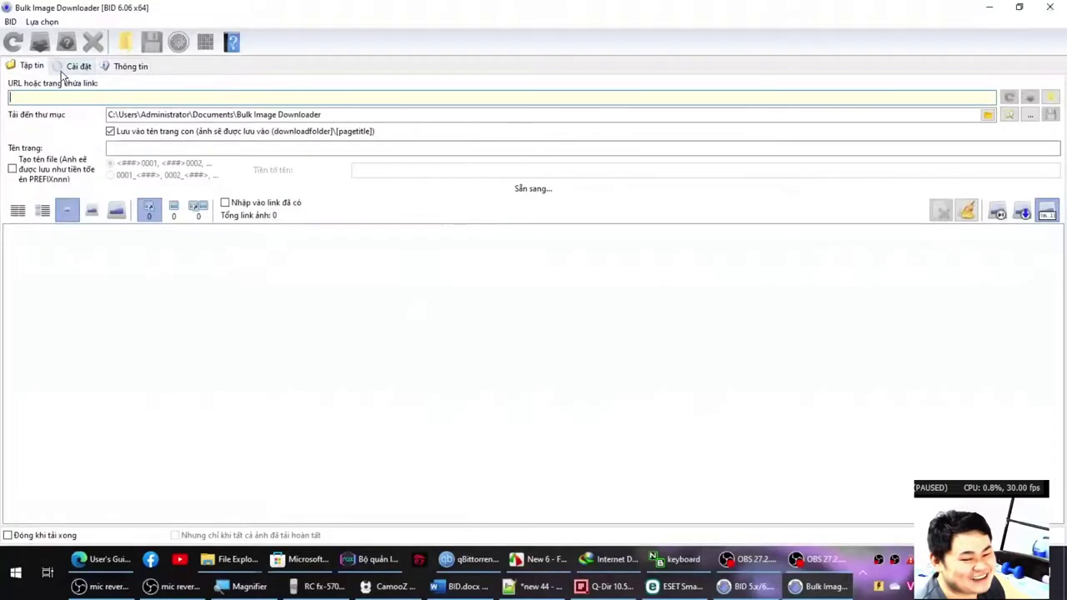
left_click(78, 66)
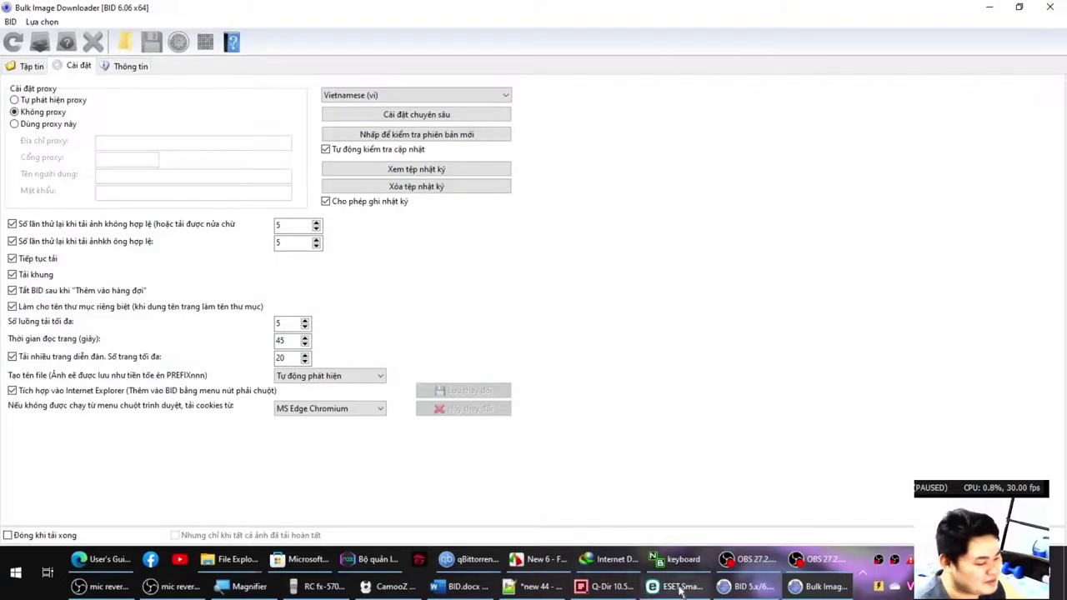
left_click(450, 588)
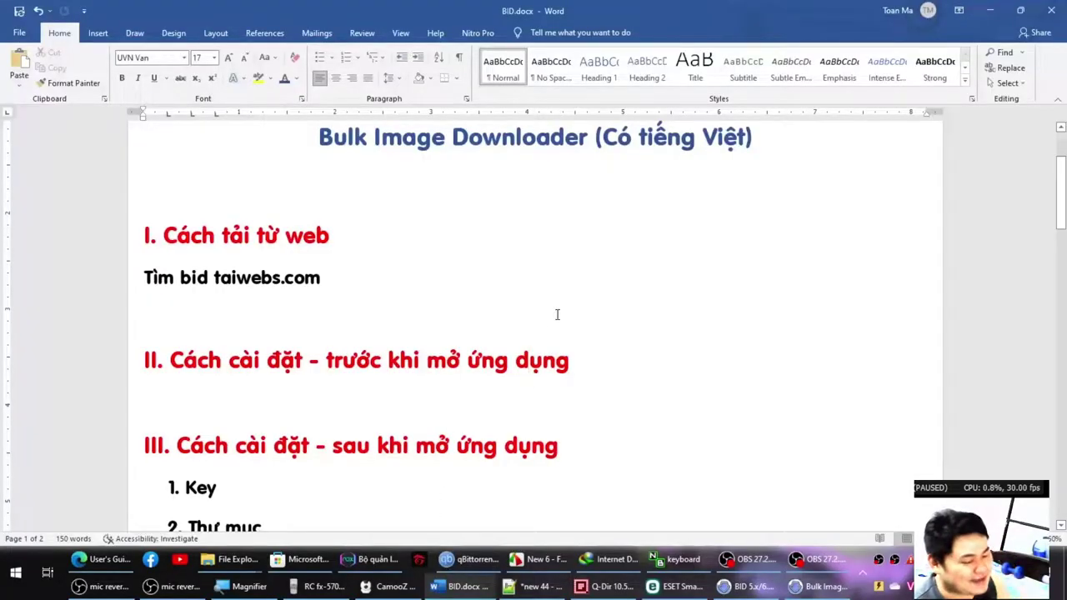
Raise the word 'dụng' in heading II from font size 17 to 20 using Ctrl+].
key("ctrl+bracketright")
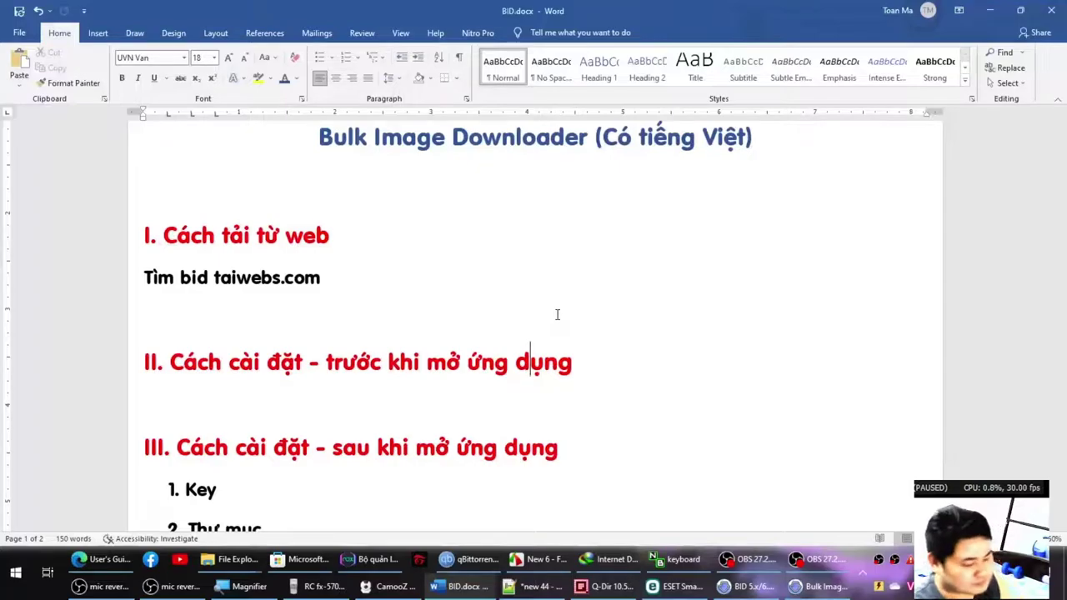
key("ctrl+bracketright")
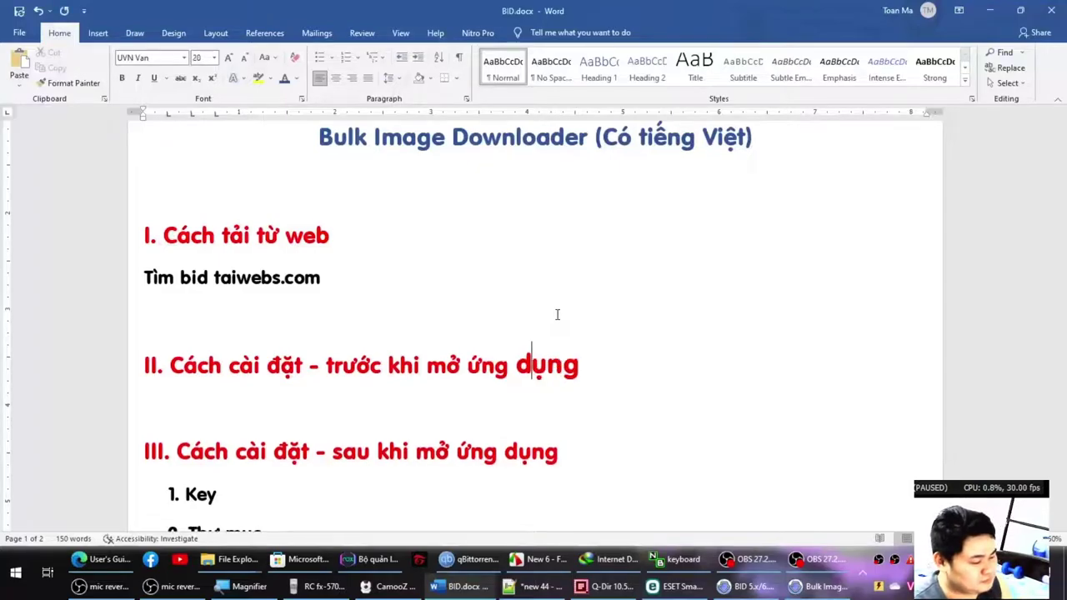
scroll(524, 379, "down", 3)
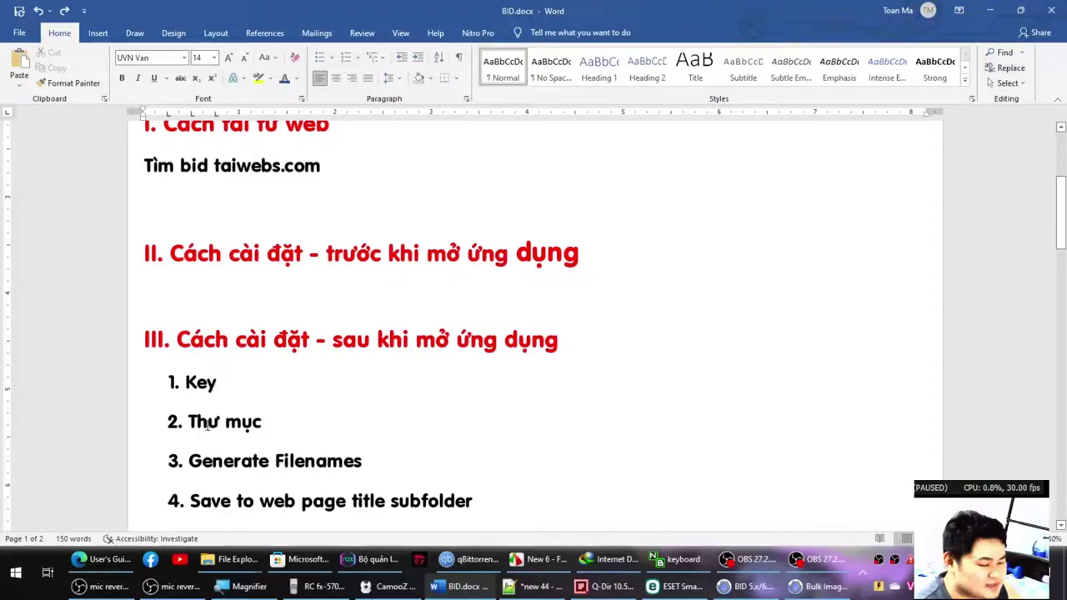
left_click(811, 588)
On BID's Tập tin page, open the folder browser beside the download path.
left_click(811, 589)
left_click(811, 588)
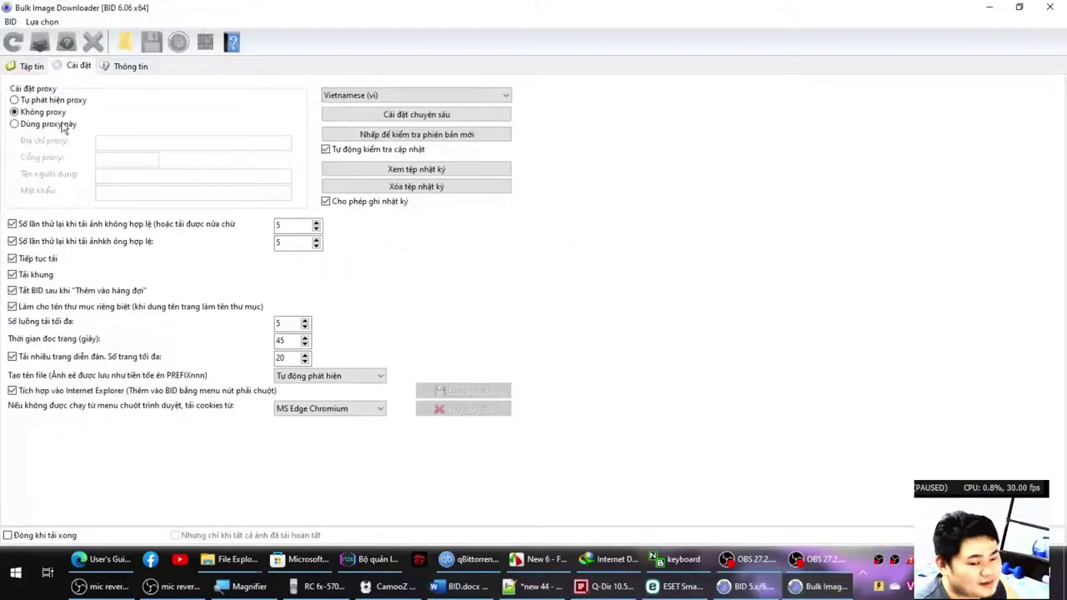
left_click(28, 71)
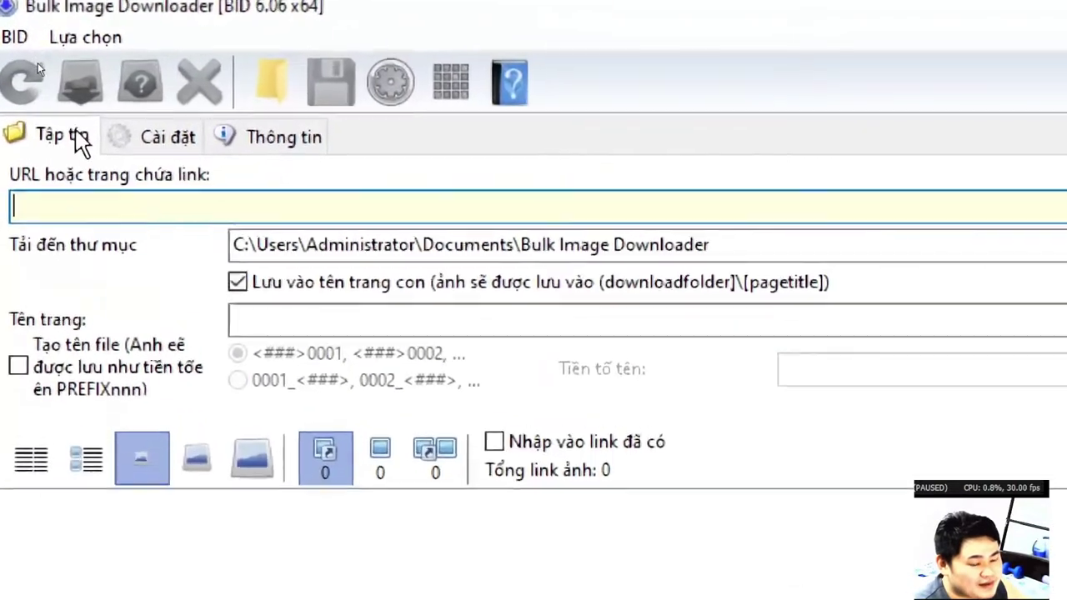
left_click(98, 208)
left_click(107, 215)
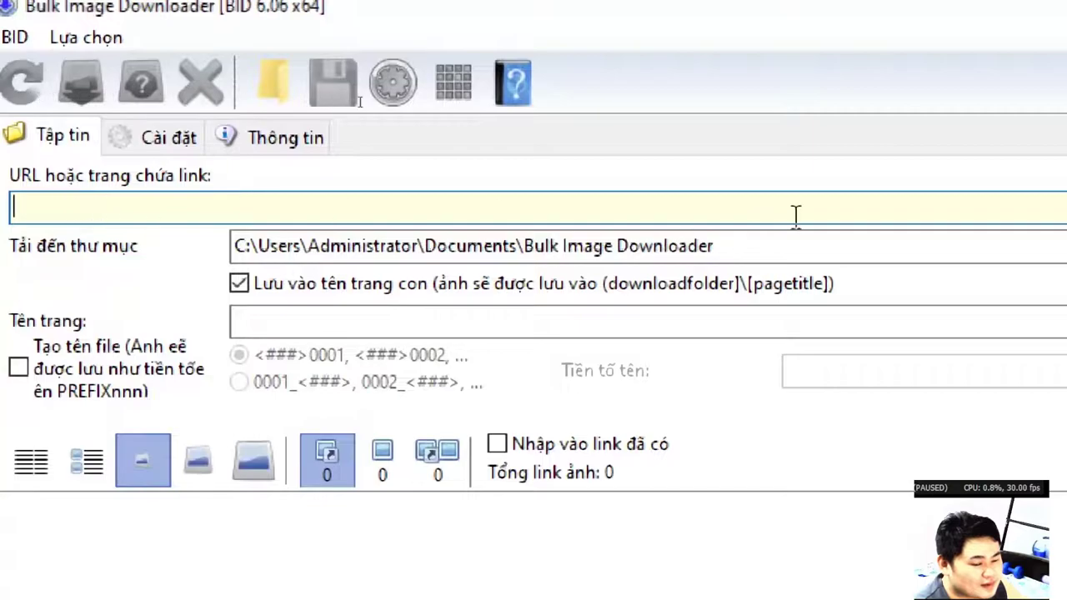
left_click_drag(403, 245, 323, 238)
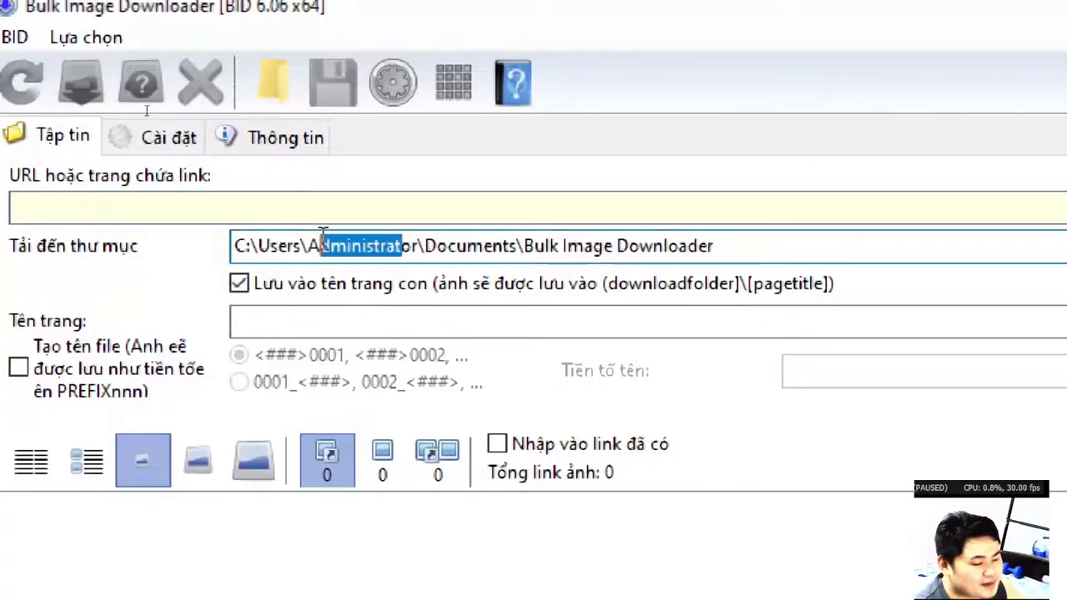
left_click(497, 242)
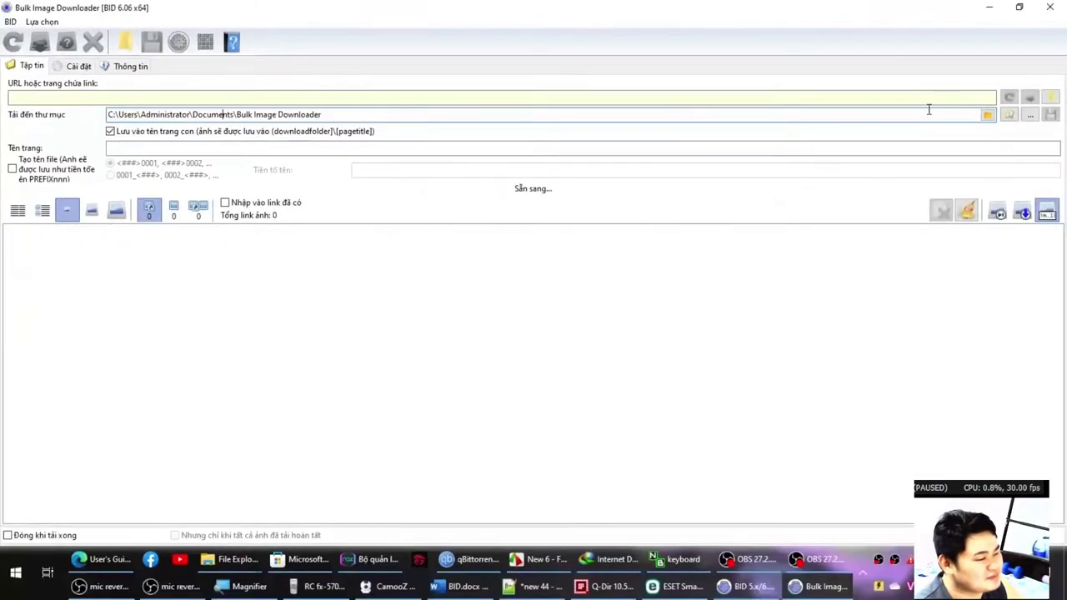
left_click(987, 117)
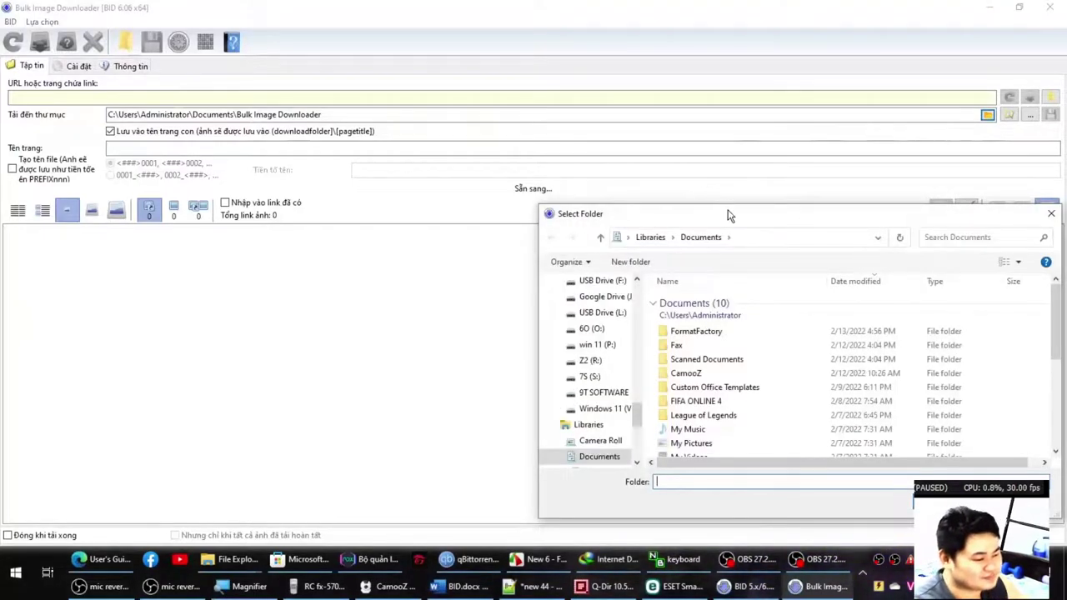
Maximize the folder picker and browse to the 9T SOFTWARE (T:) drive.
double_click(728, 215)
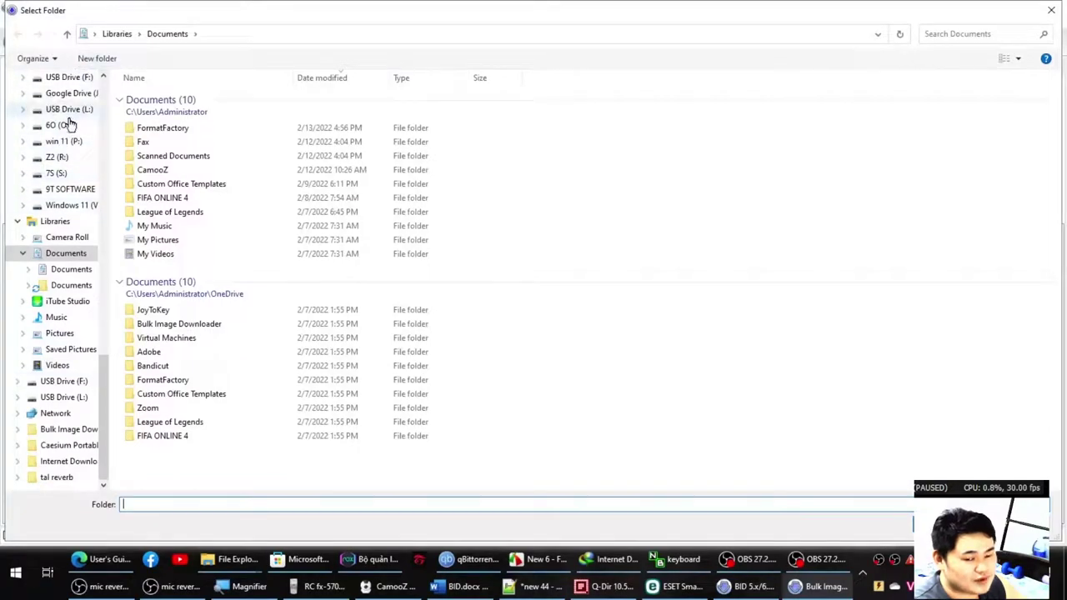
scroll(71, 123, "up", 1)
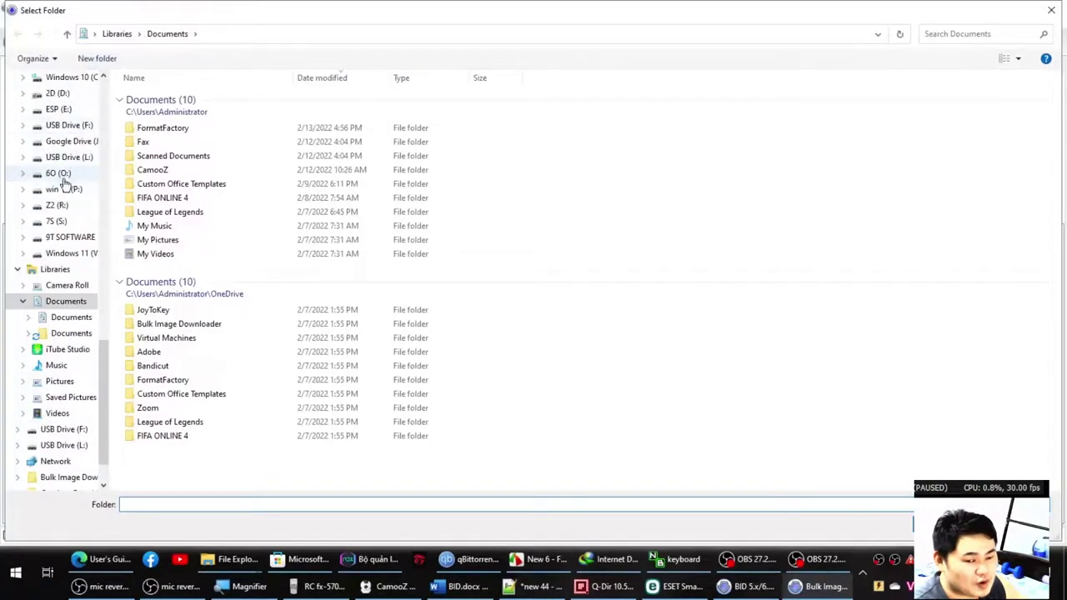
left_click(65, 240)
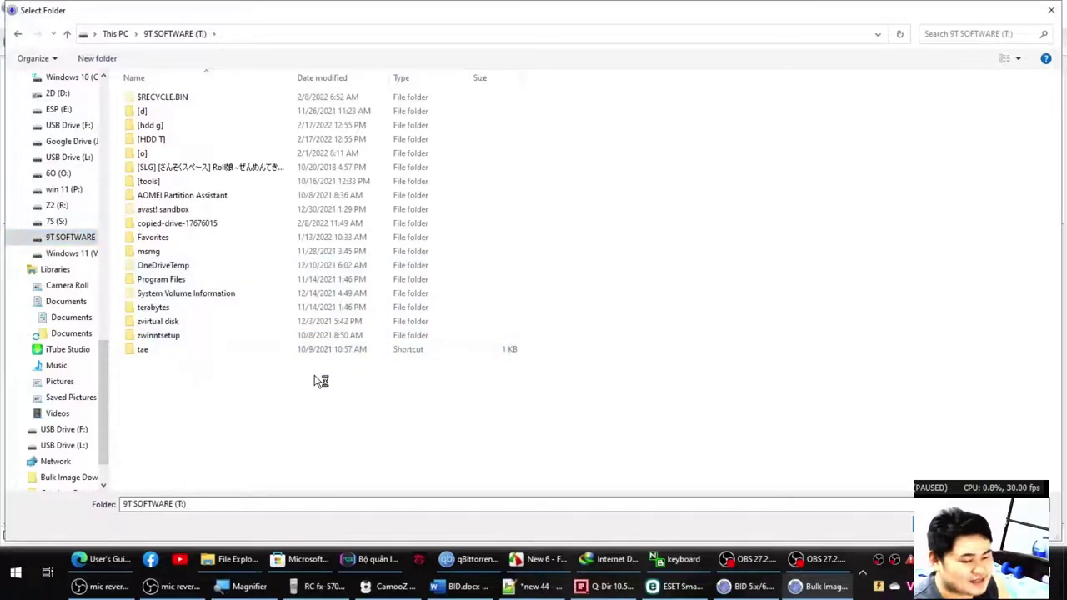
key("Return")
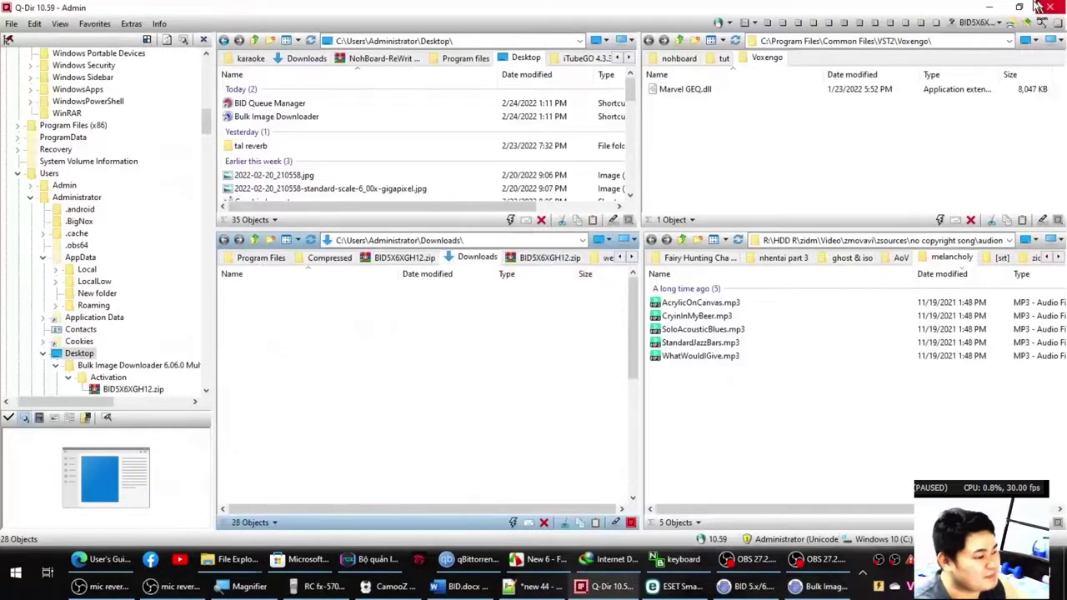
left_click(990, 6)
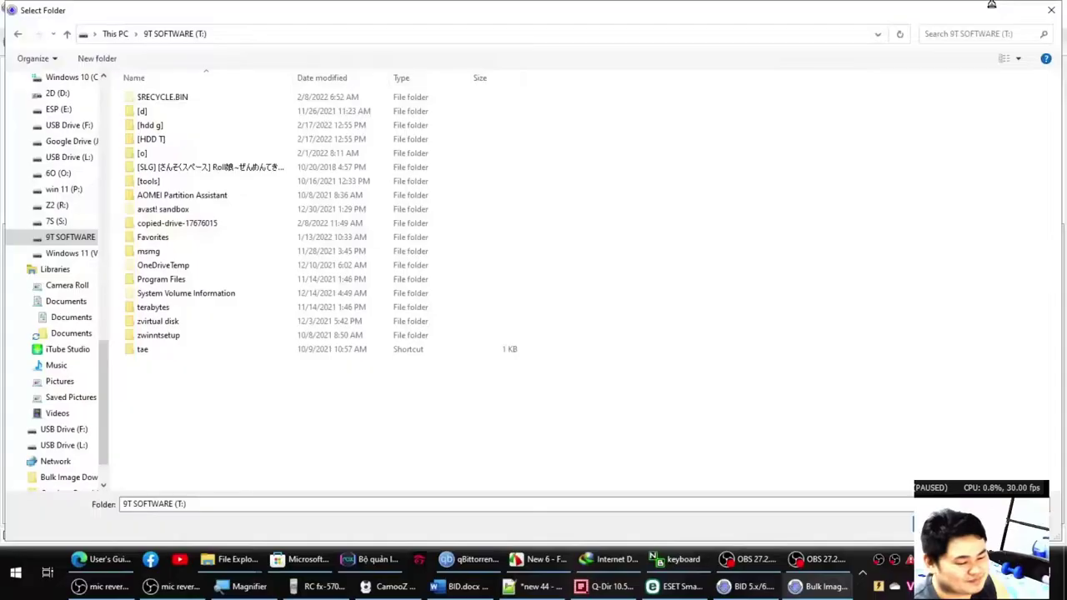
Create a new folder named test on the T: drive.
key("ctrl+shift+n")
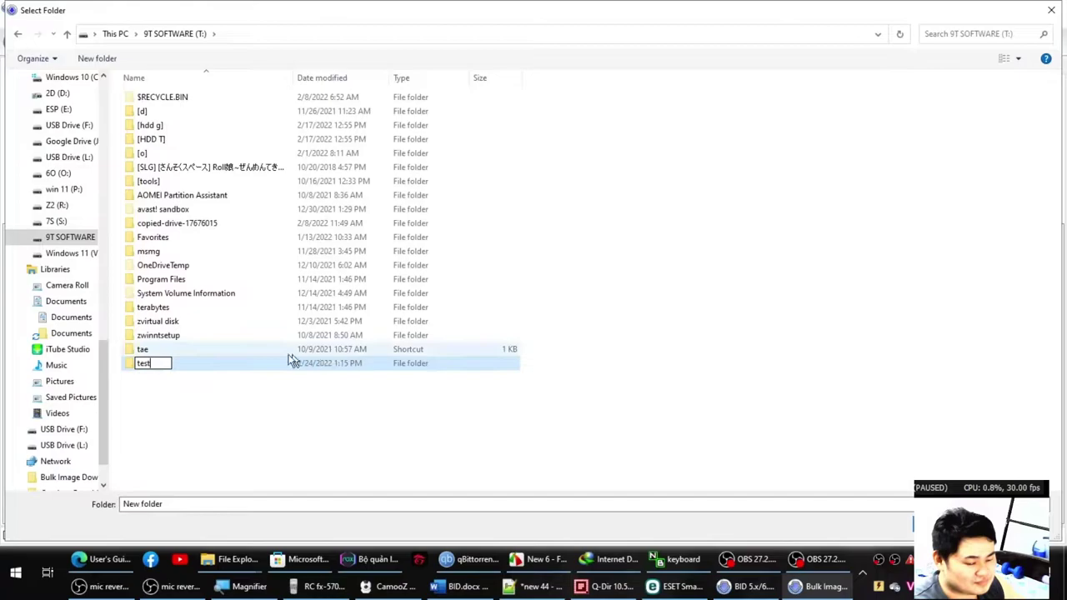
left_click(225, 441)
key("super+plus")
right_click(225, 399)
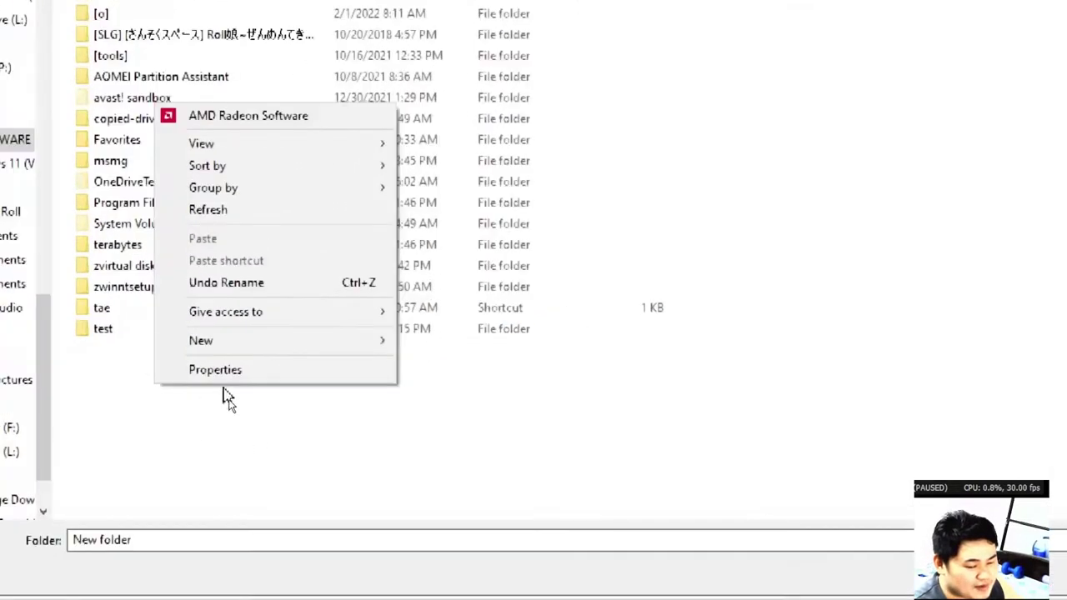
mouse_move(268, 377)
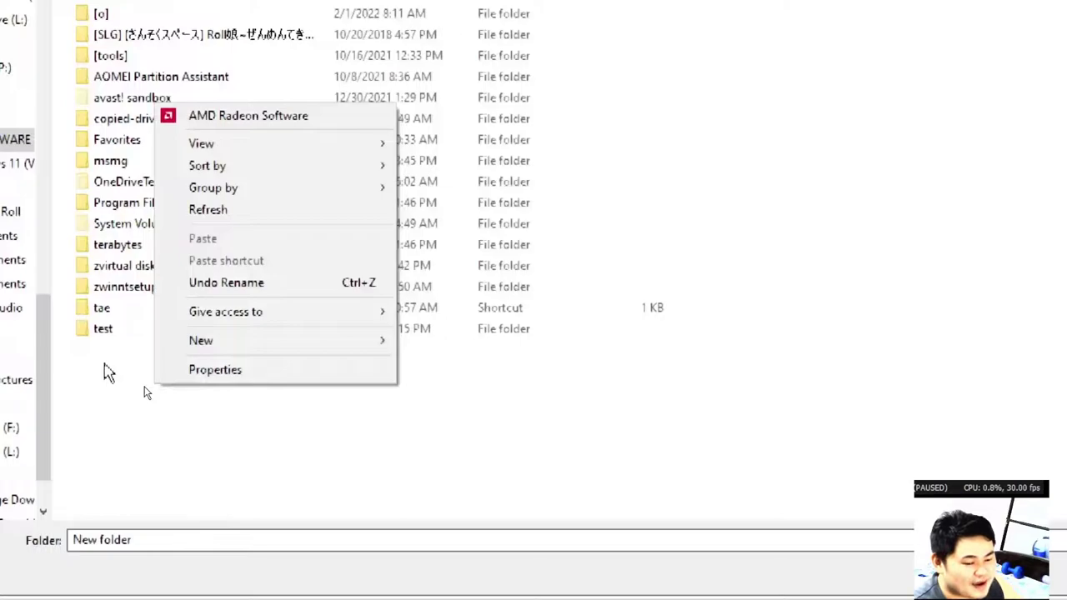
left_click(108, 371)
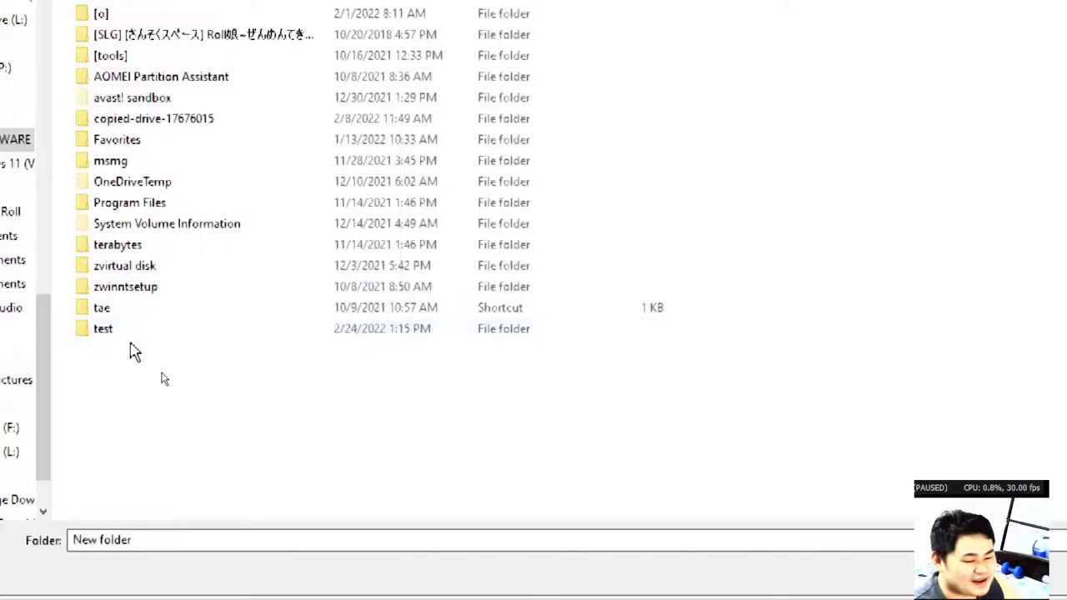
Select T:\test as the download destination folder.
key("super+plus")
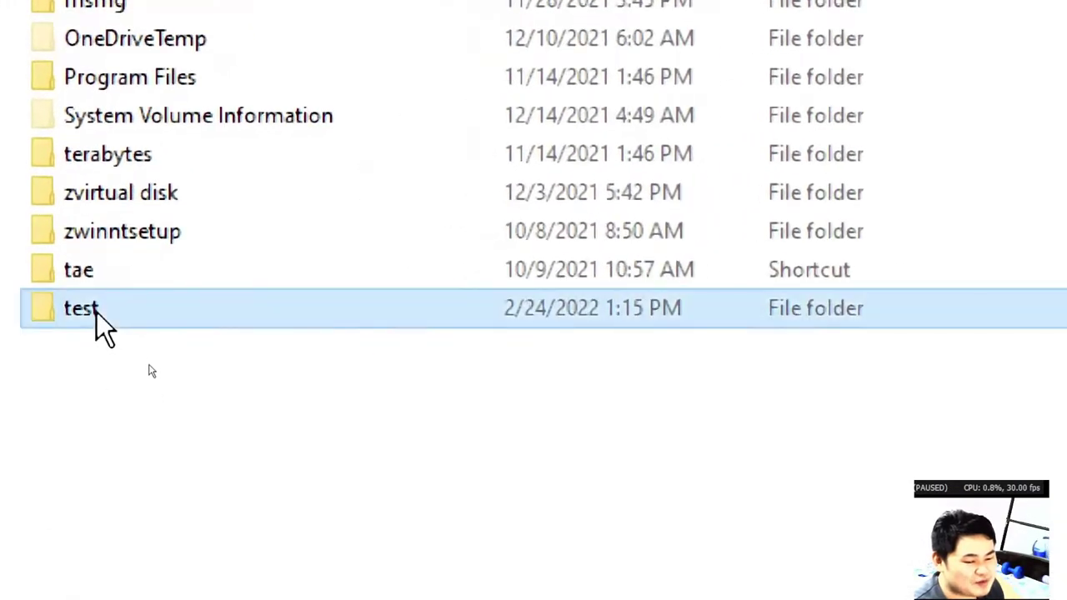
double_click(96, 310)
key("super+minus")
key("super+minus")
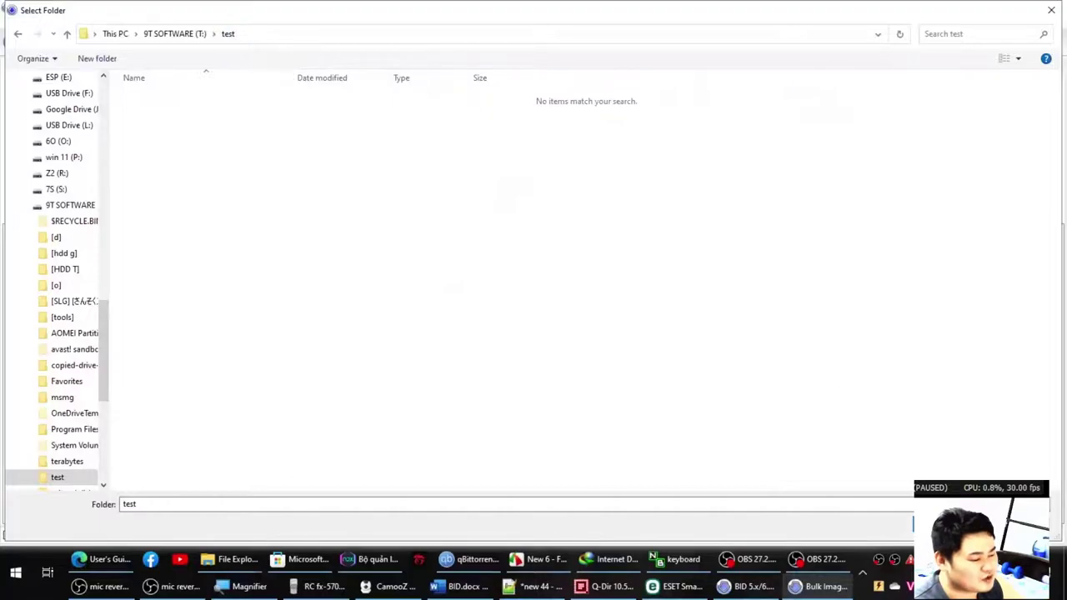
key("super+plus")
key("super+plus")
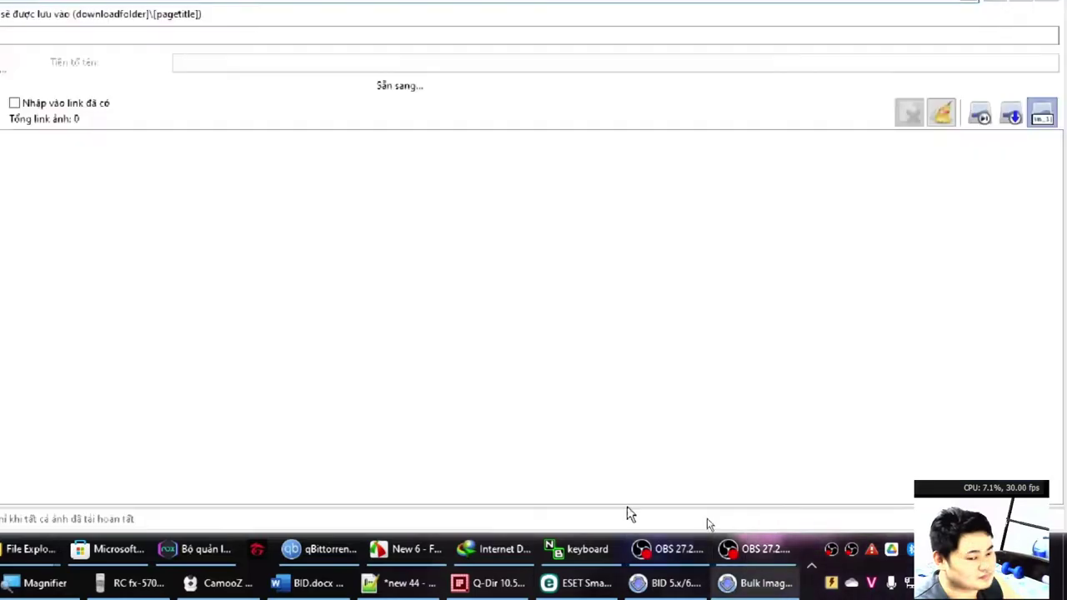
key("super+minus")
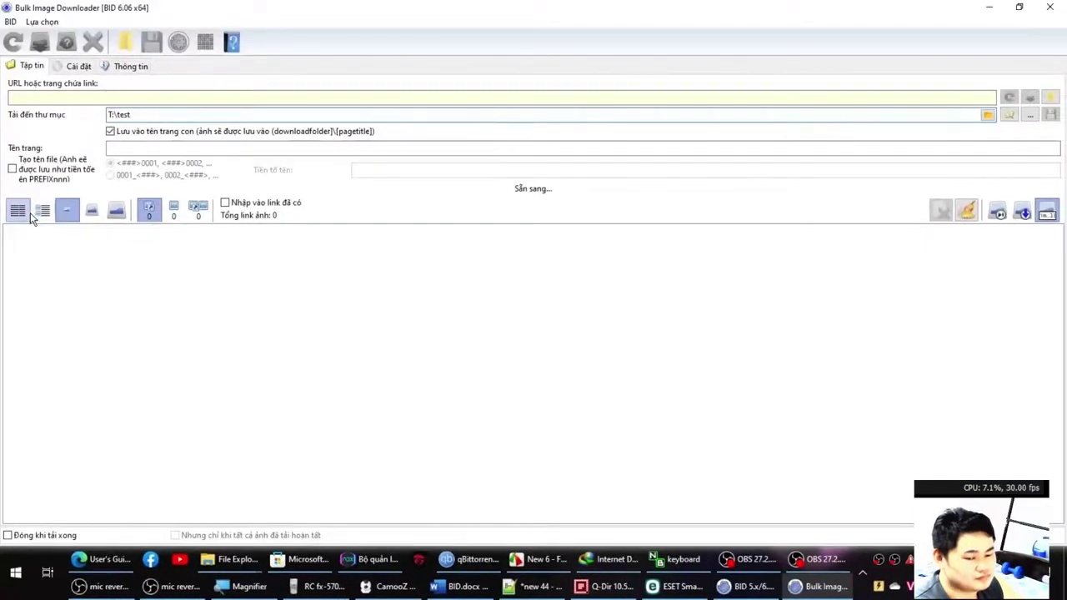
left_click(113, 557)
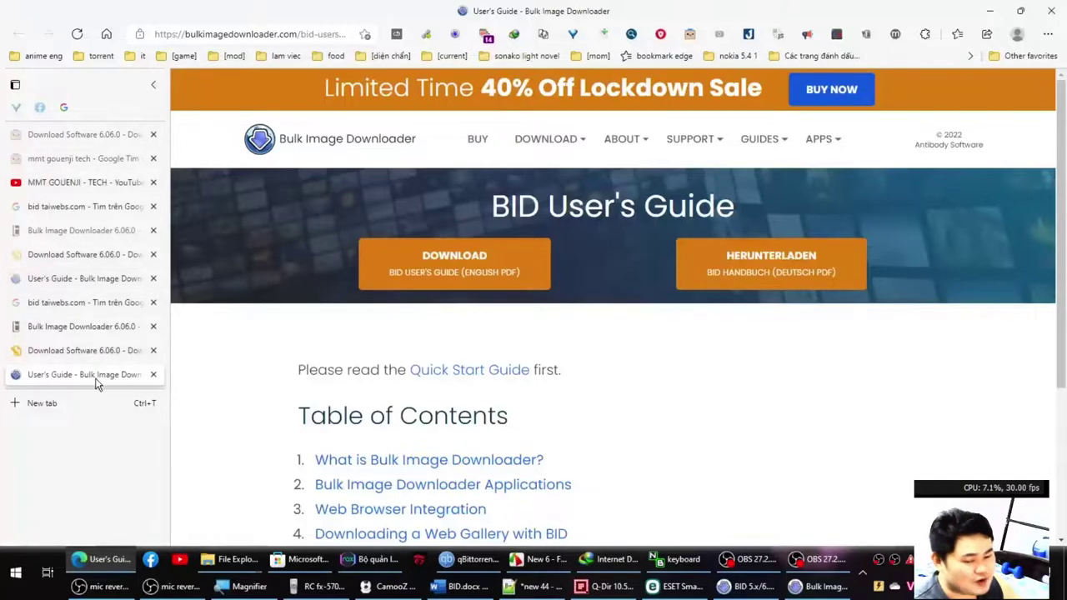
Find the cyberdrop.me album link in clipboard history and open it in a new Edge tab.
middle_click(97, 377)
key("super+v")
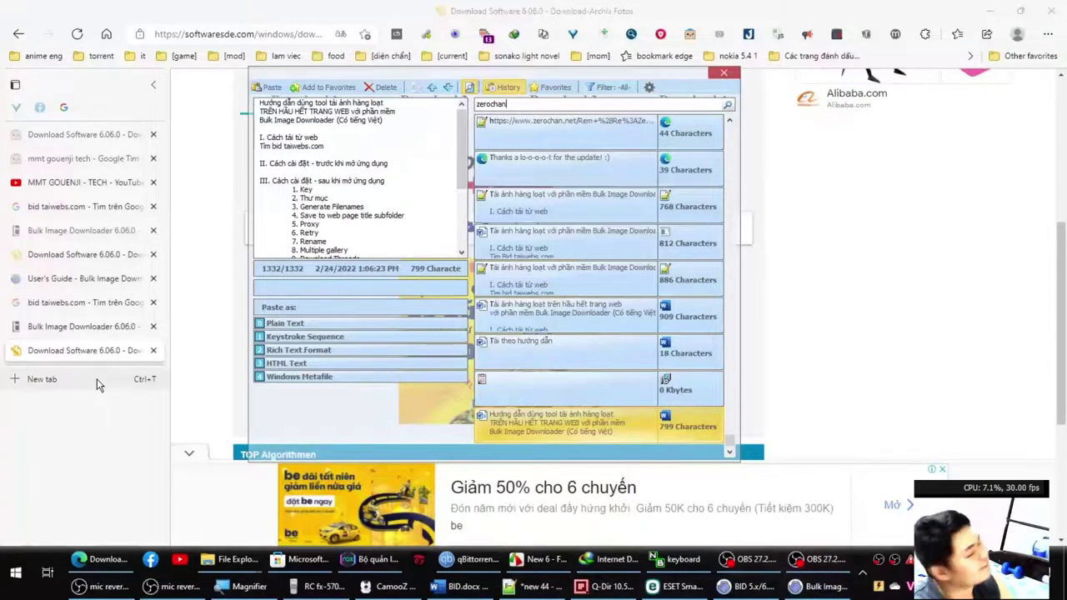
key("ctrl+a")
type("cyber")
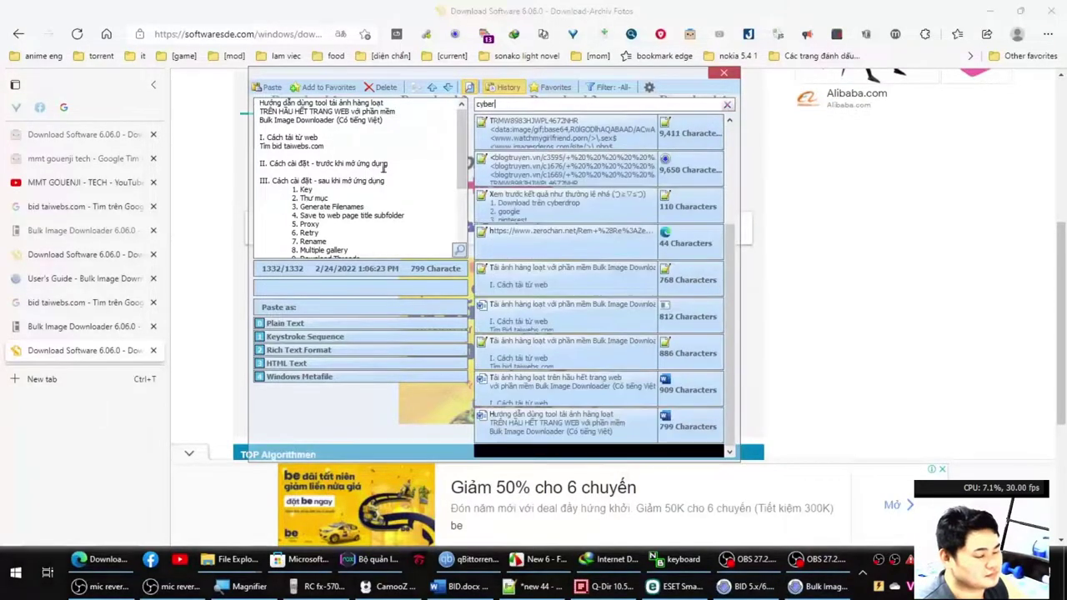
type("d")
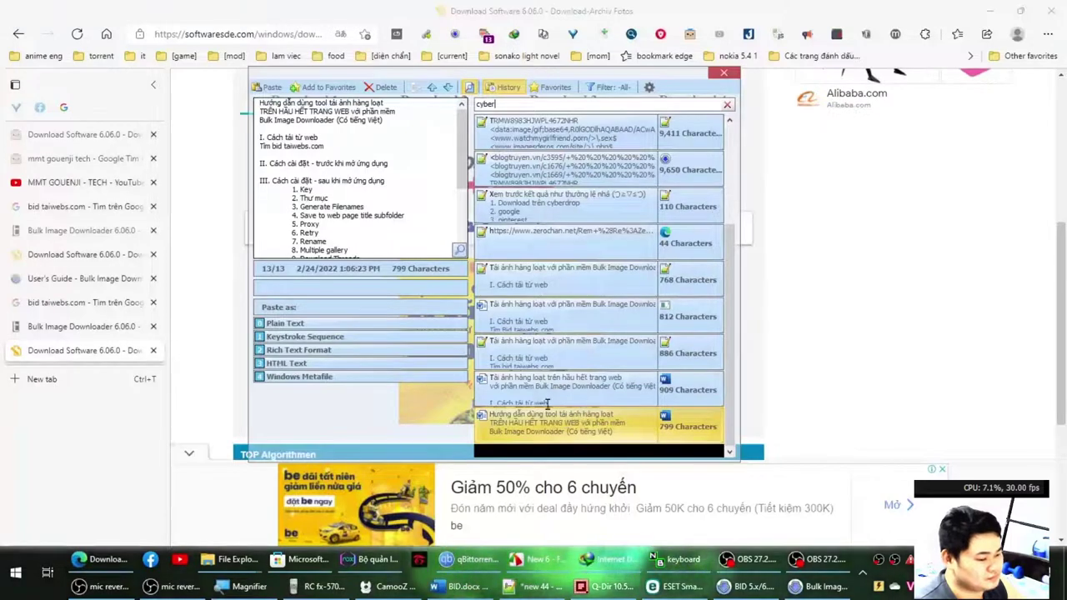
type("r")
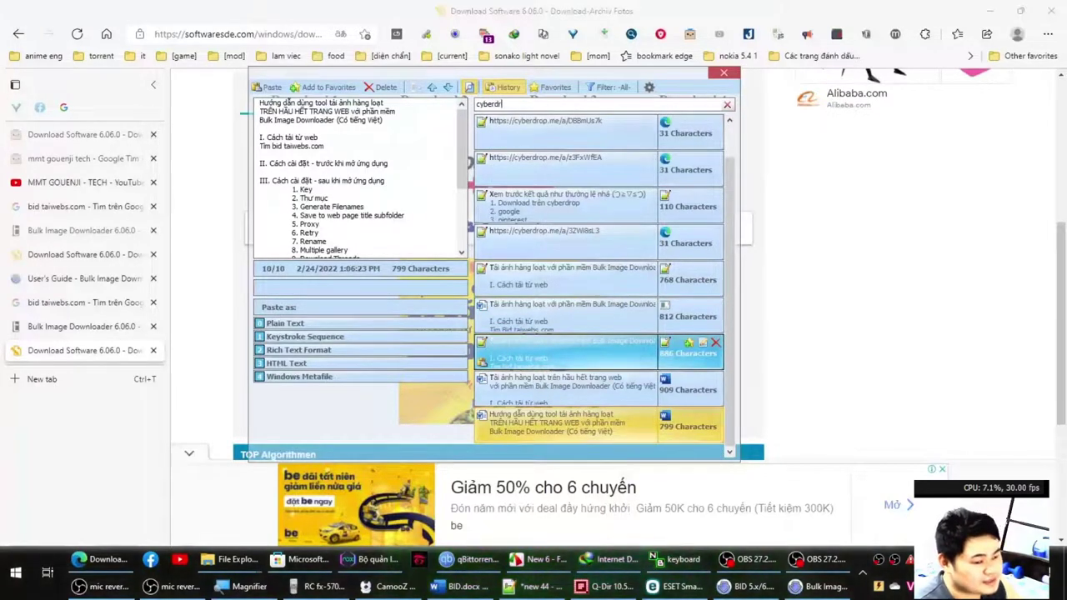
type("op.me")
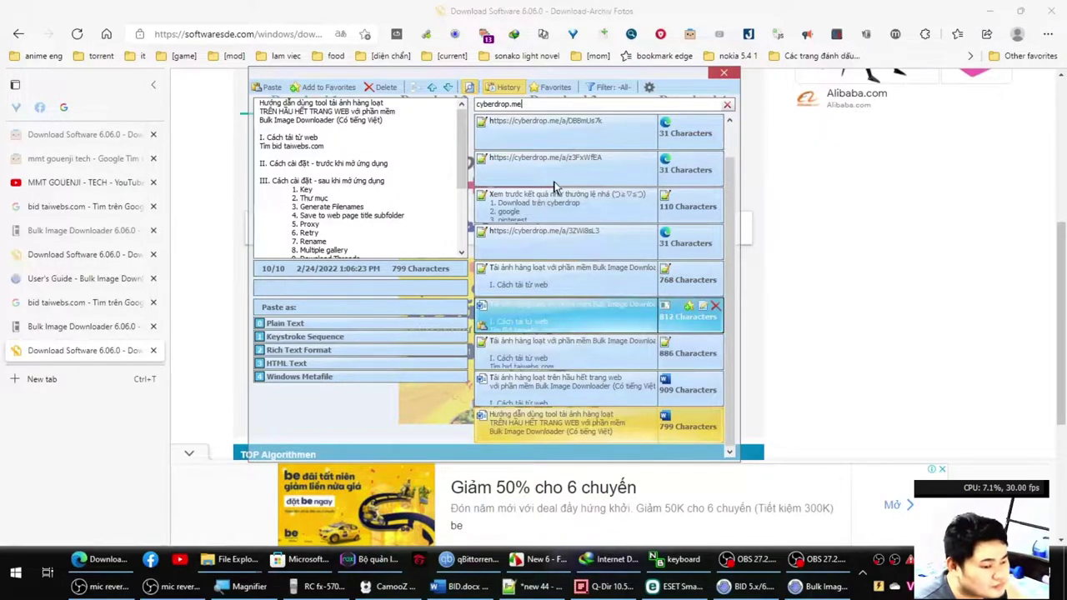
left_click(731, 75)
left_click(250, 33)
key("ctrl+t")
key("Return")
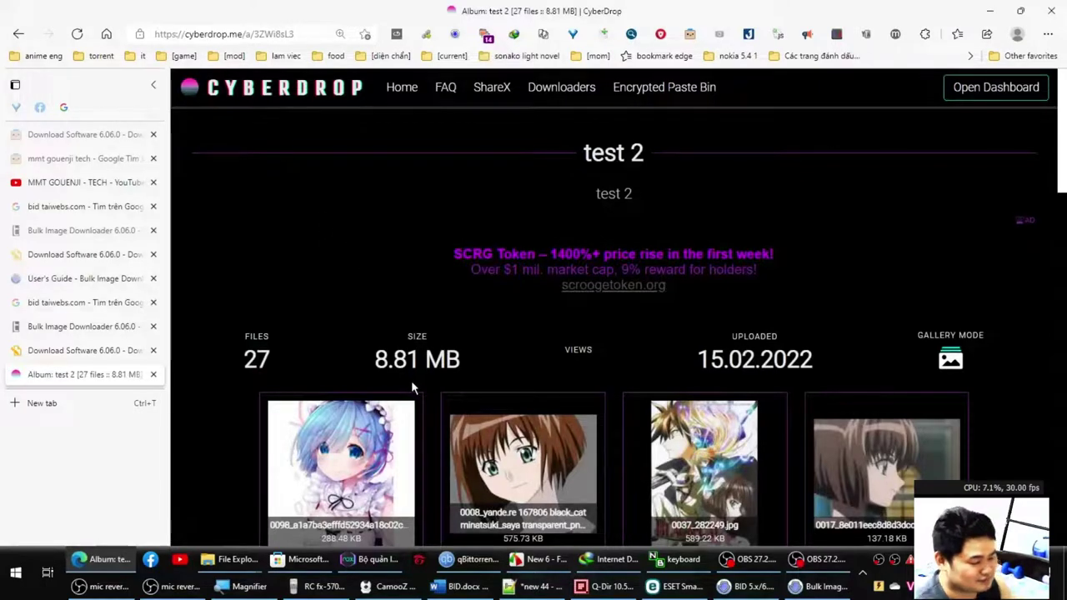
Paste the CyberDrop test 2 URL into BID, load it, and show the 27 full-size image links.
left_click(250, 32)
key("ctrl+c")
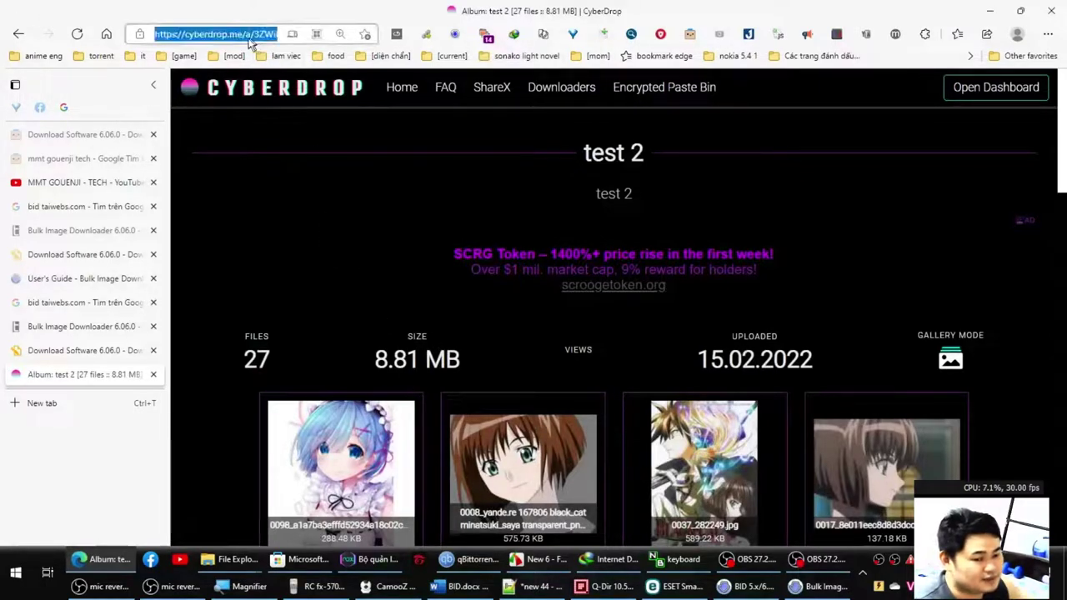
left_click(824, 586)
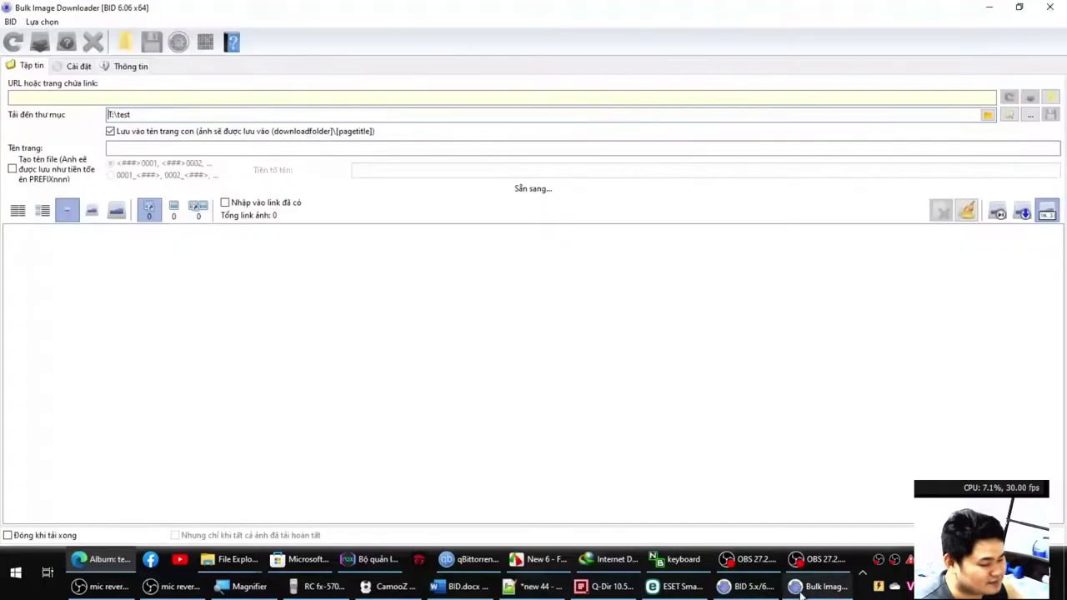
left_click(152, 97)
key("ctrl+v")
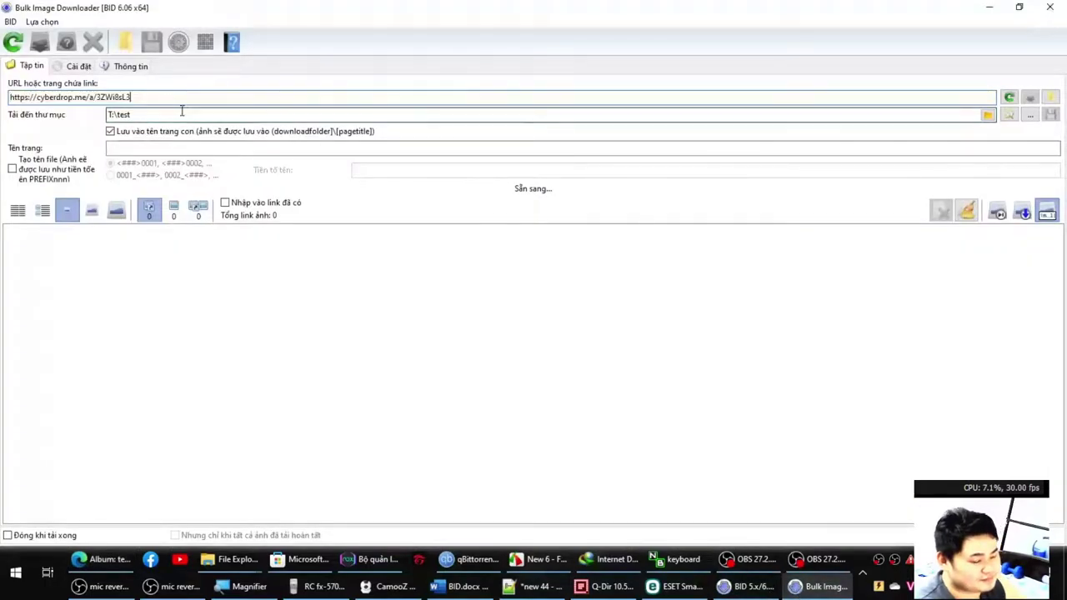
key("Return")
mouse_move(462, 588)
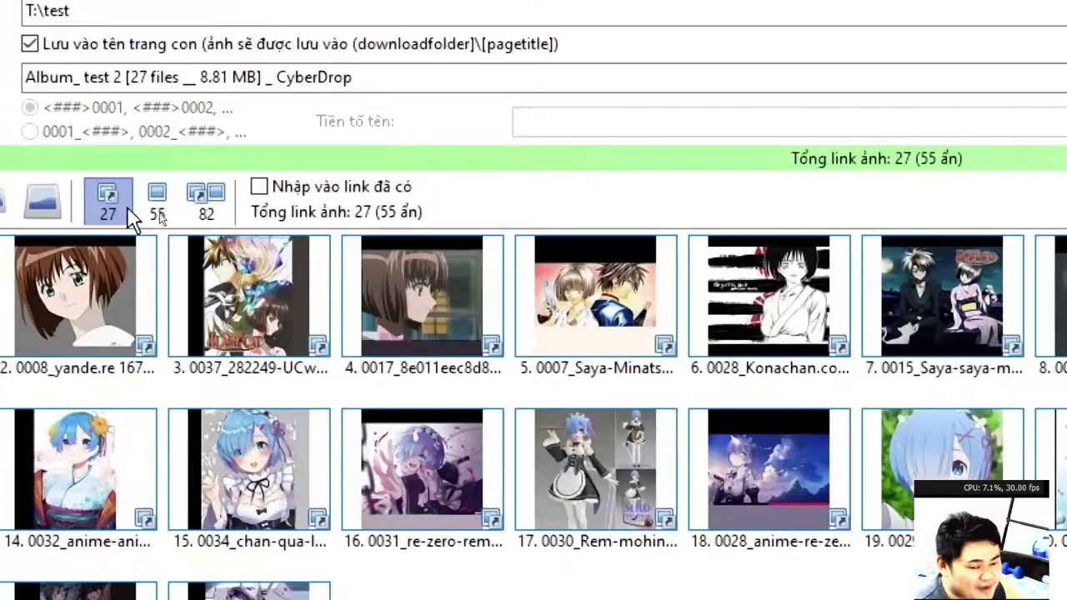
left_click(155, 209)
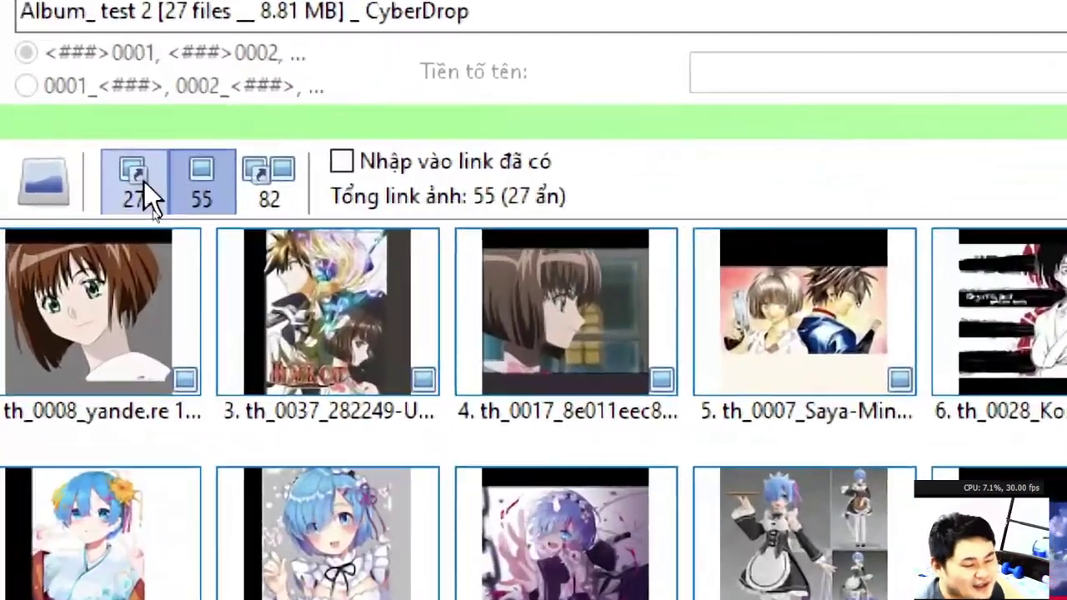
left_click(149, 206)
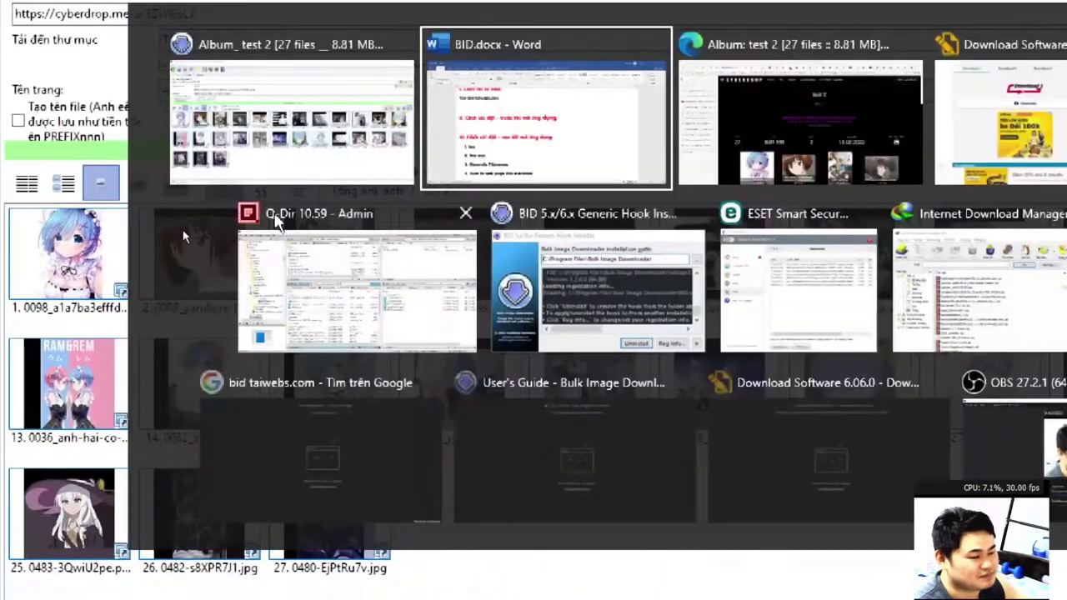
Read section IV of BID.docx on thumbnails and images, then return to the BID album window.
key("alt+Tab")
scroll(442, 313, "down", 10)
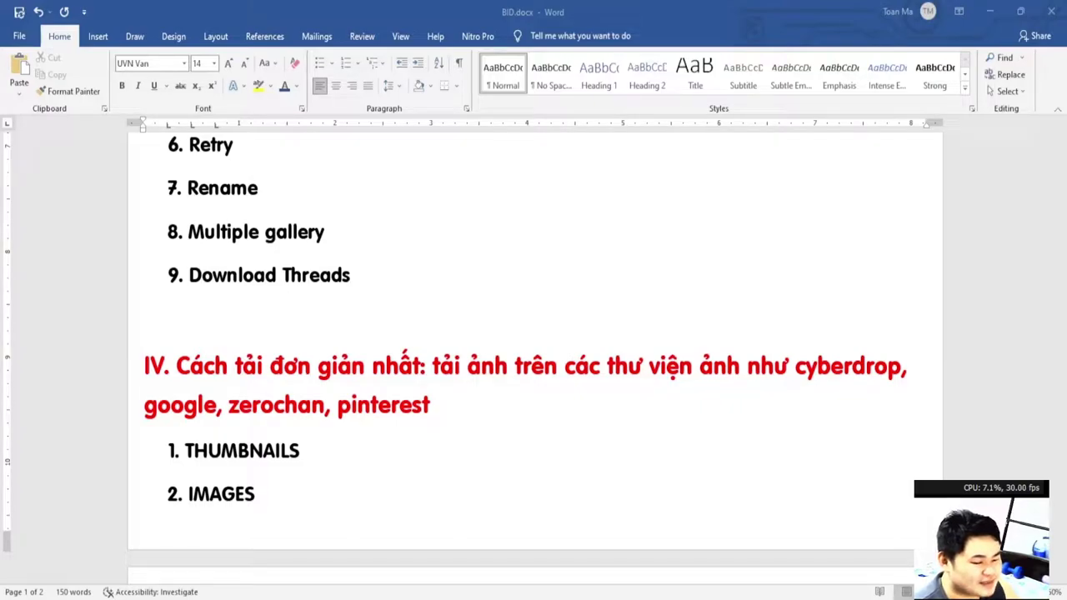
left_click(255, 494)
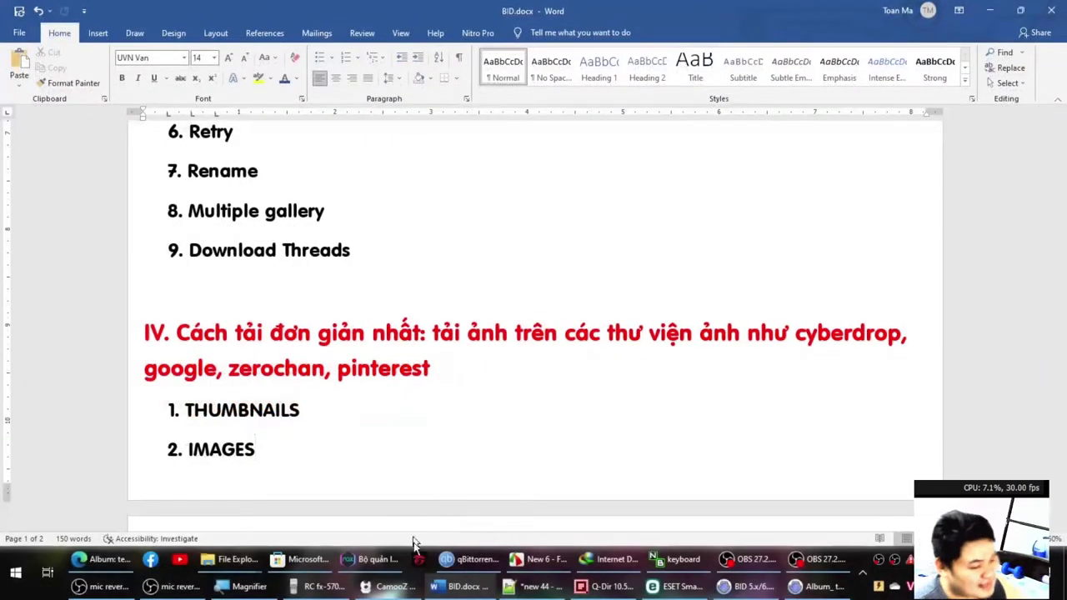
left_click(779, 590)
left_click(775, 590)
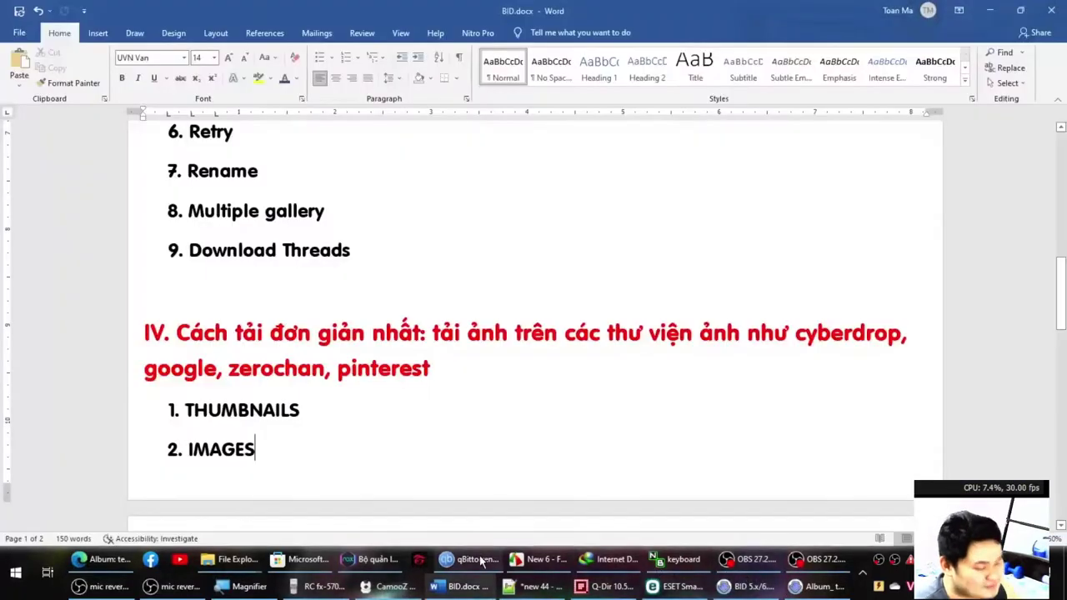
left_click(818, 587)
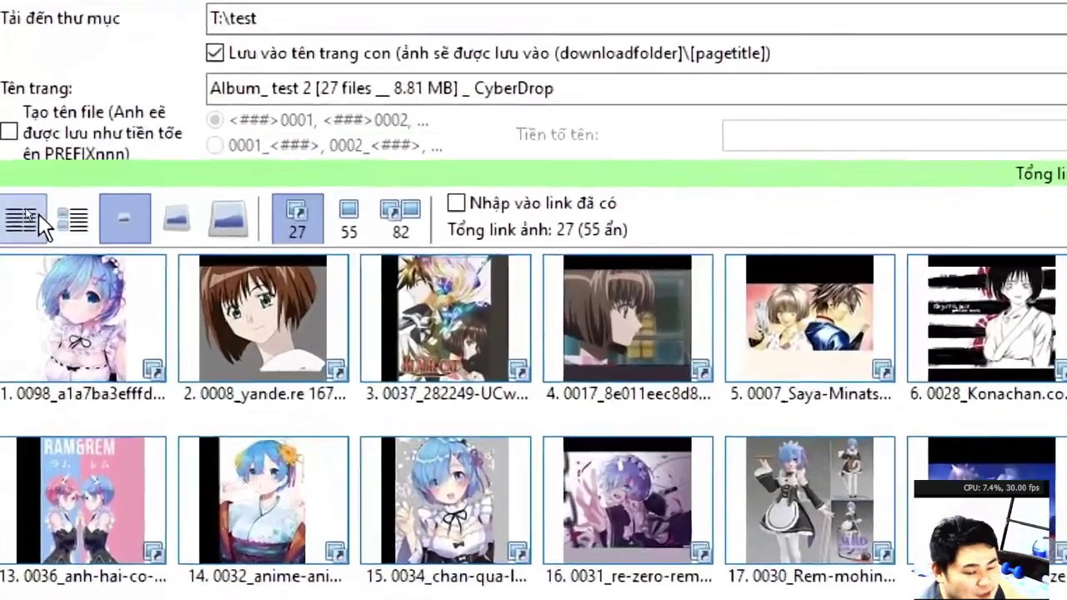
Switch to the details list view and fetch sizes and direct URLs for all 27 images.
left_click(20, 211)
left_click(71, 213)
left_click(129, 210)
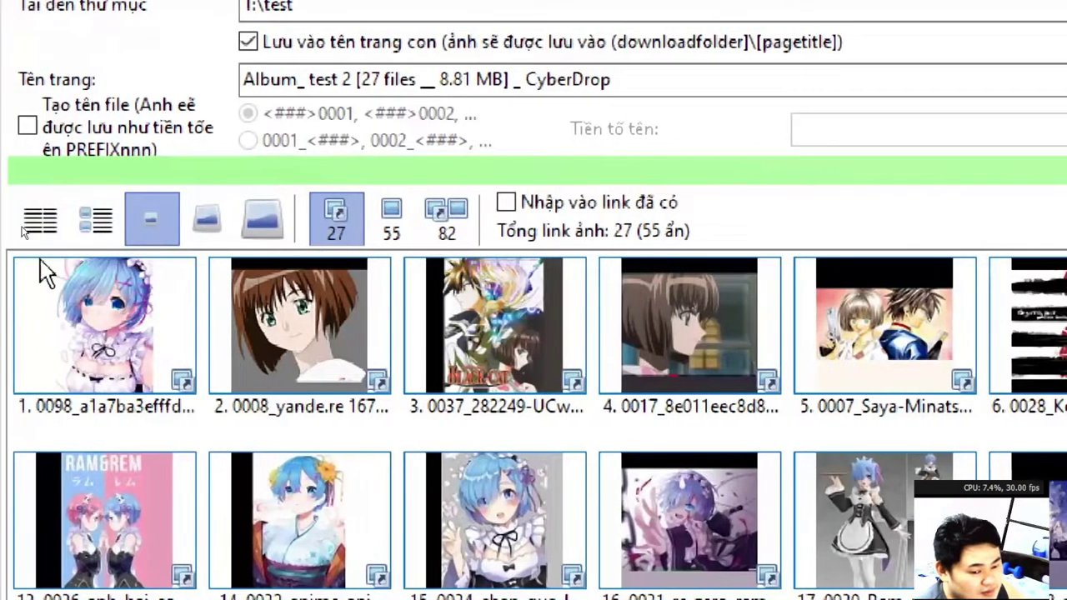
left_click(57, 213)
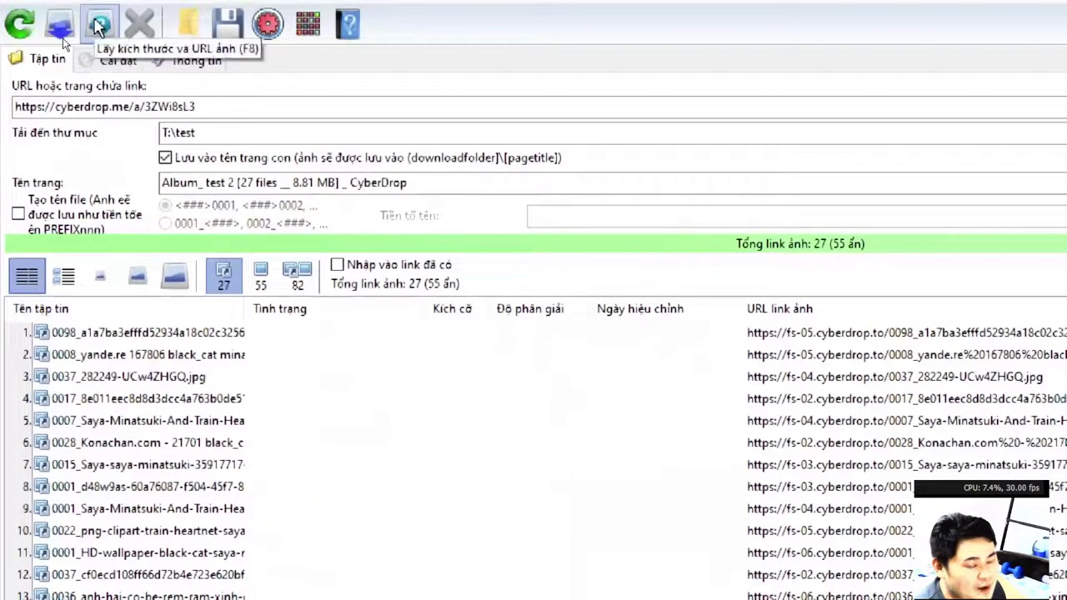
left_click(98, 27)
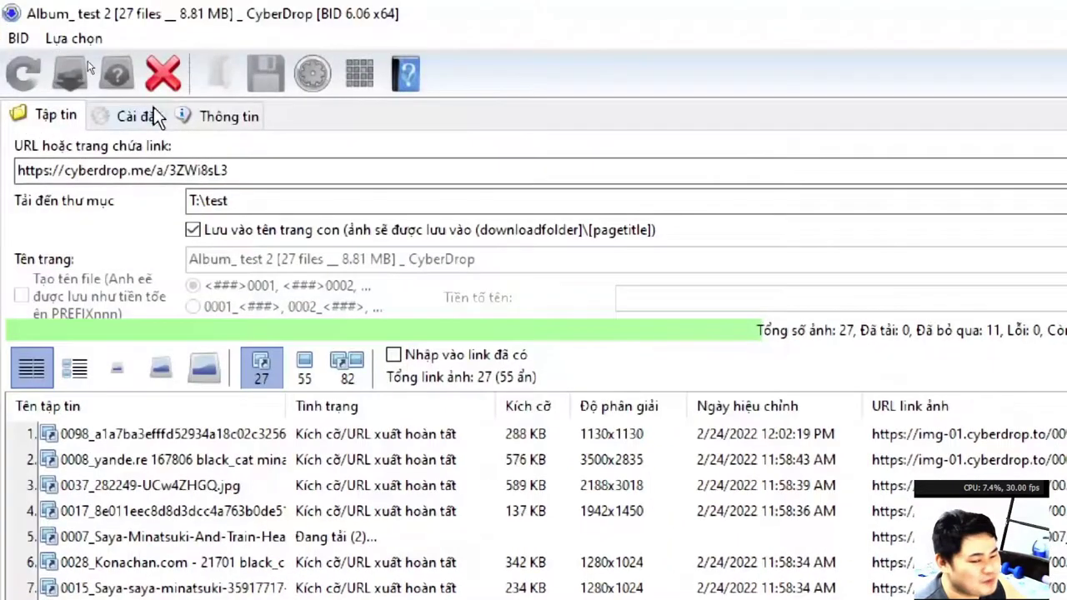
Stop the image retrieval, reload the album's image links and restart downloading the listed images.
left_click(162, 73)
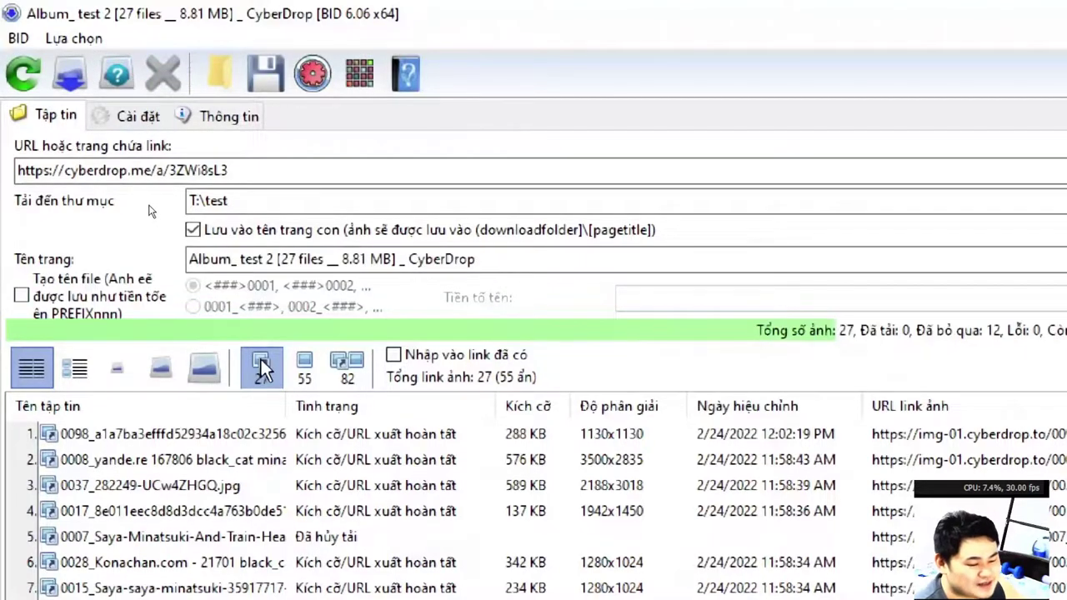
left_click(304, 371)
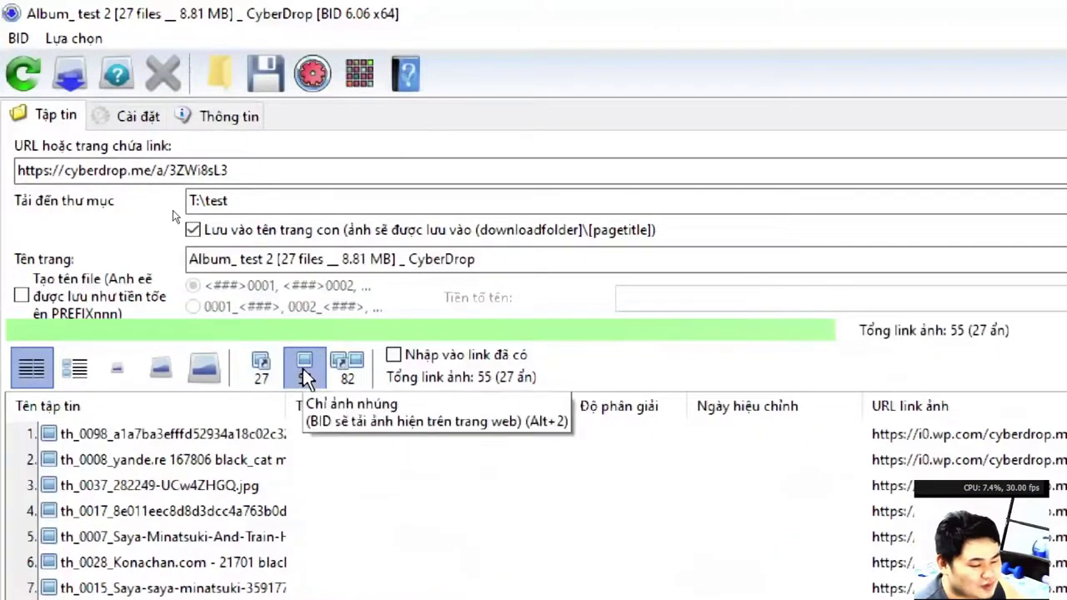
left_click(26, 72)
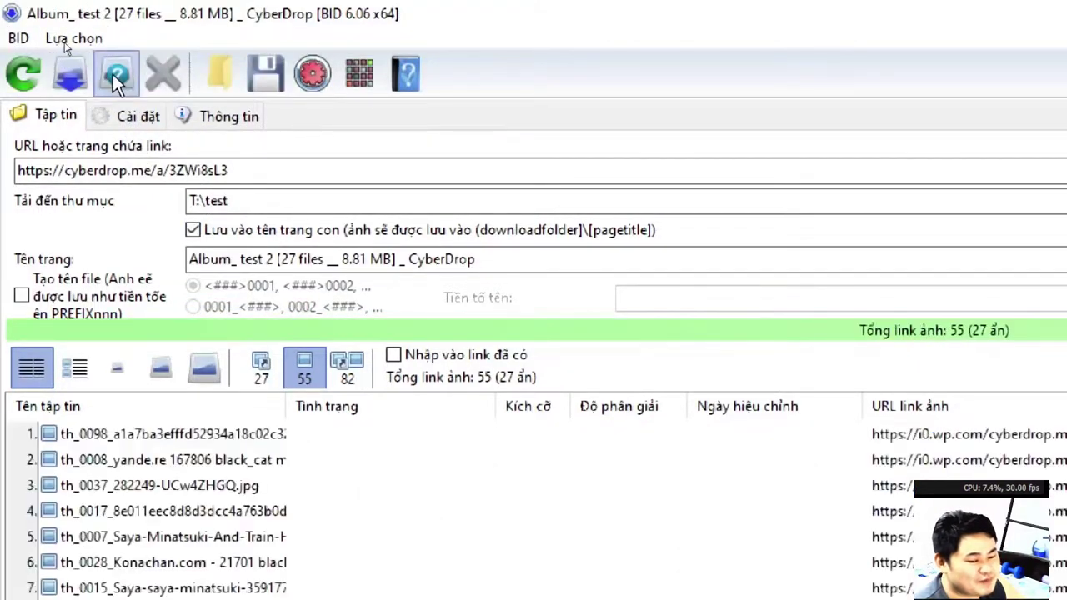
left_click(114, 73)
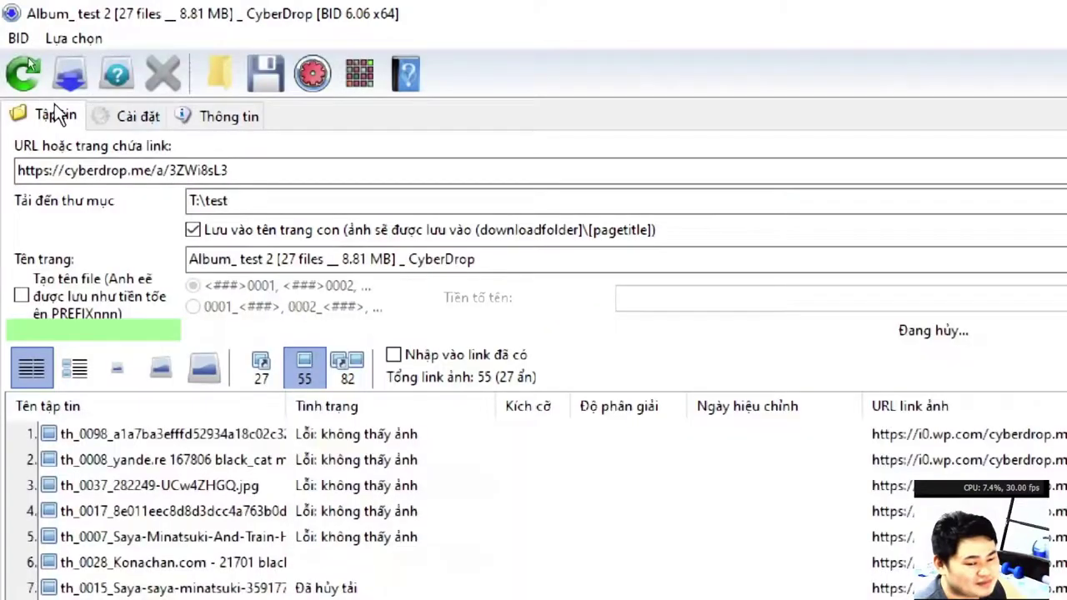
left_click(25, 77)
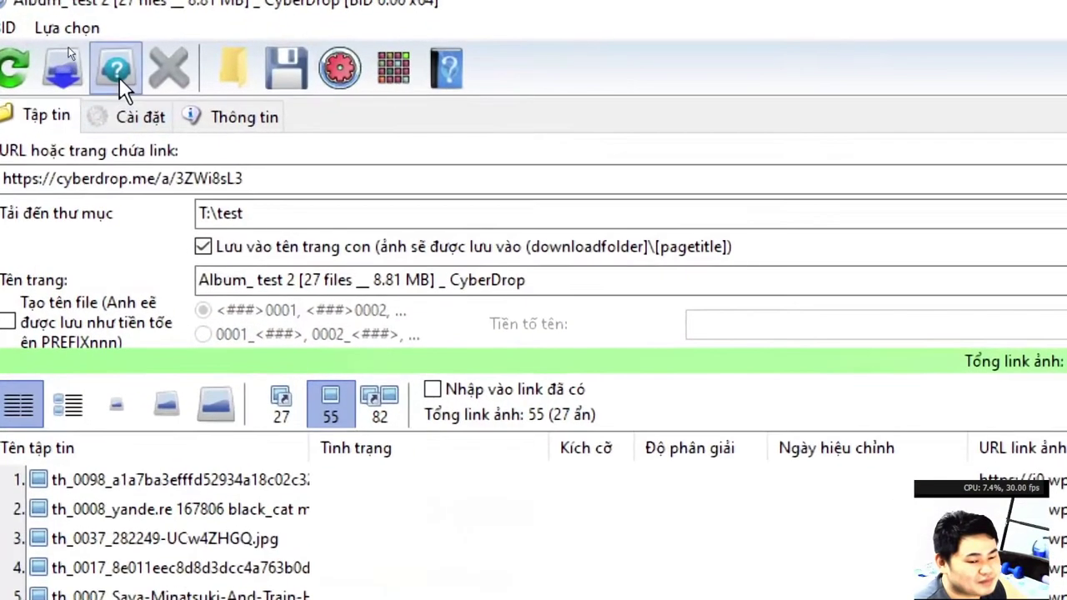
left_click(132, 63)
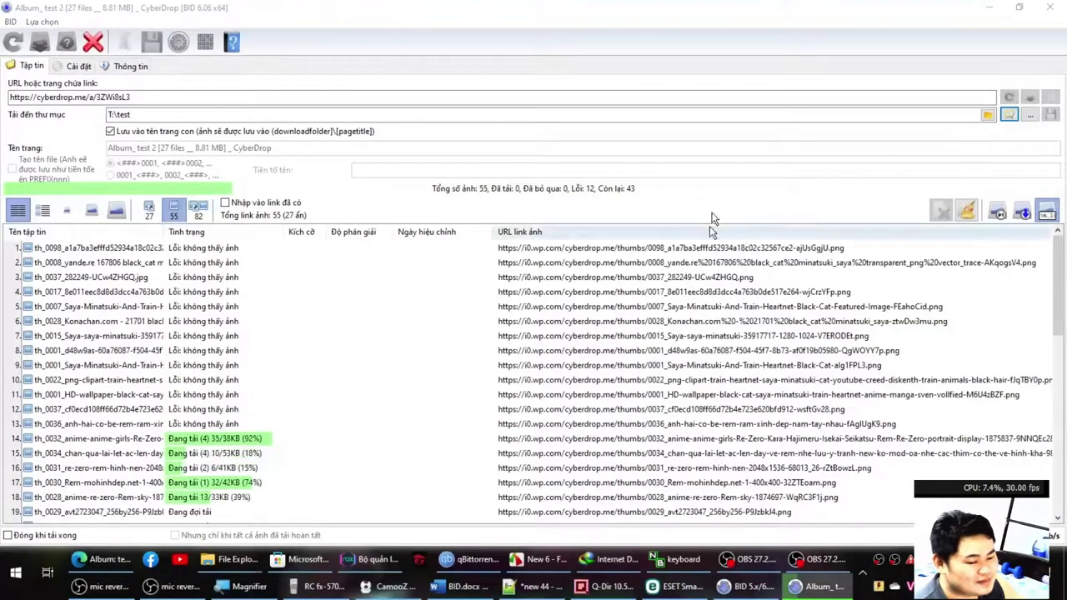
Open the T:\test download folder, review the album download statuses, then bring the CyberDrop page back.
left_click(988, 114)
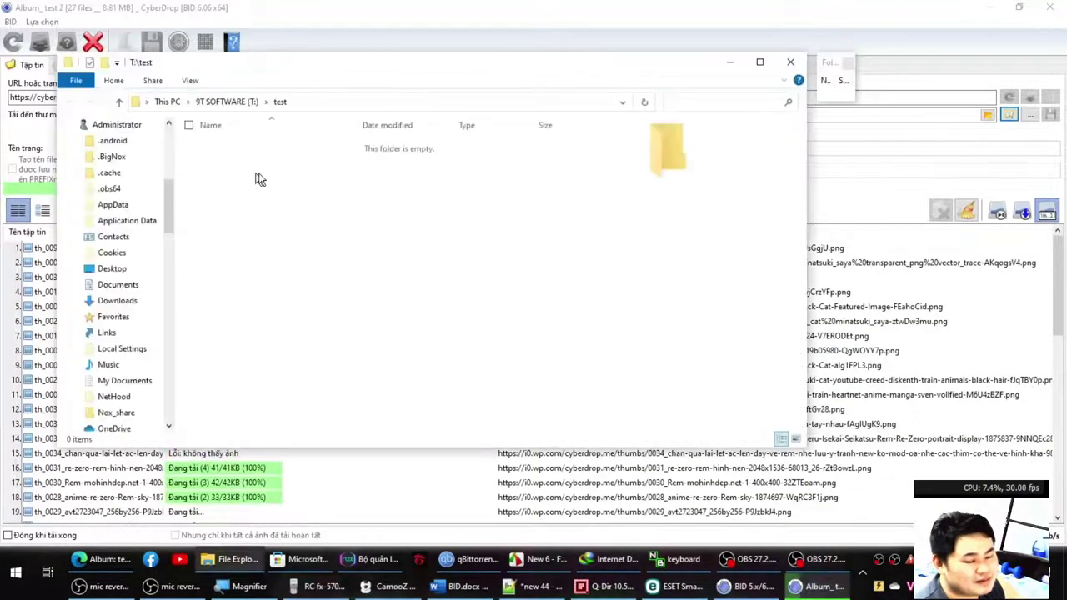
left_click_drag(400, 65, 774, 105)
left_click(269, 343)
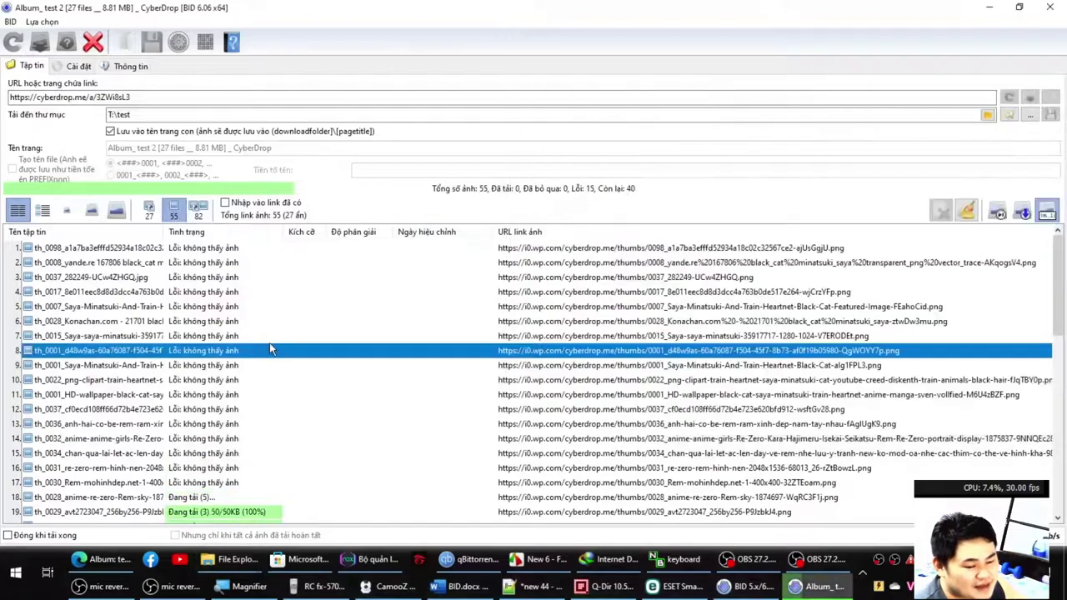
scroll(277, 361, "down", 7)
scroll(278, 367, "down", 2)
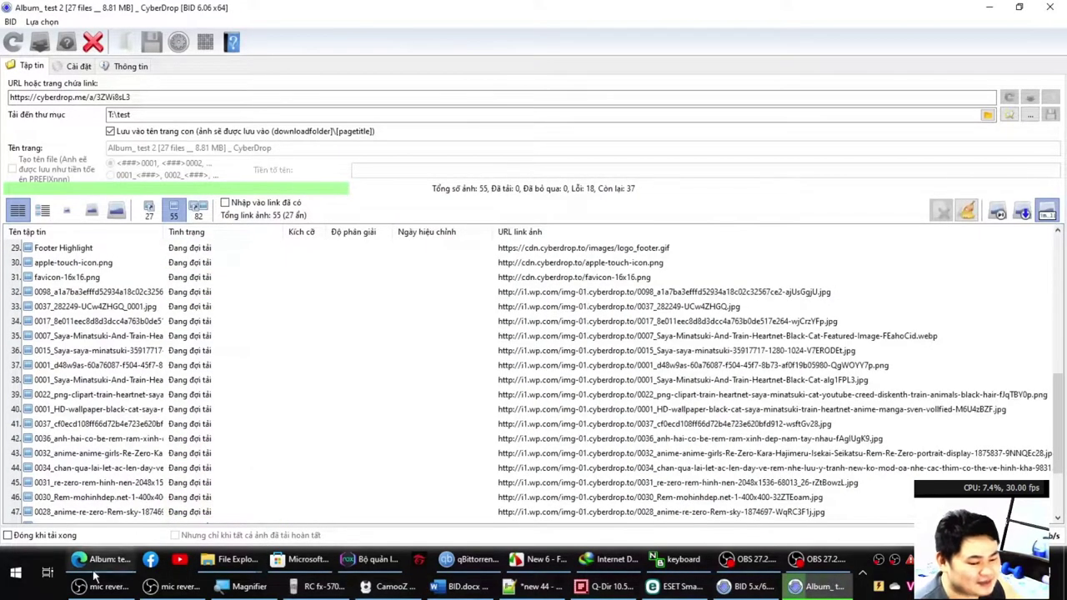
left_click(100, 560)
scroll(225, 478, "down", 2)
Copy the first album thumbnail and paste it into FastStone Editor as a new image.
right_click(345, 317)
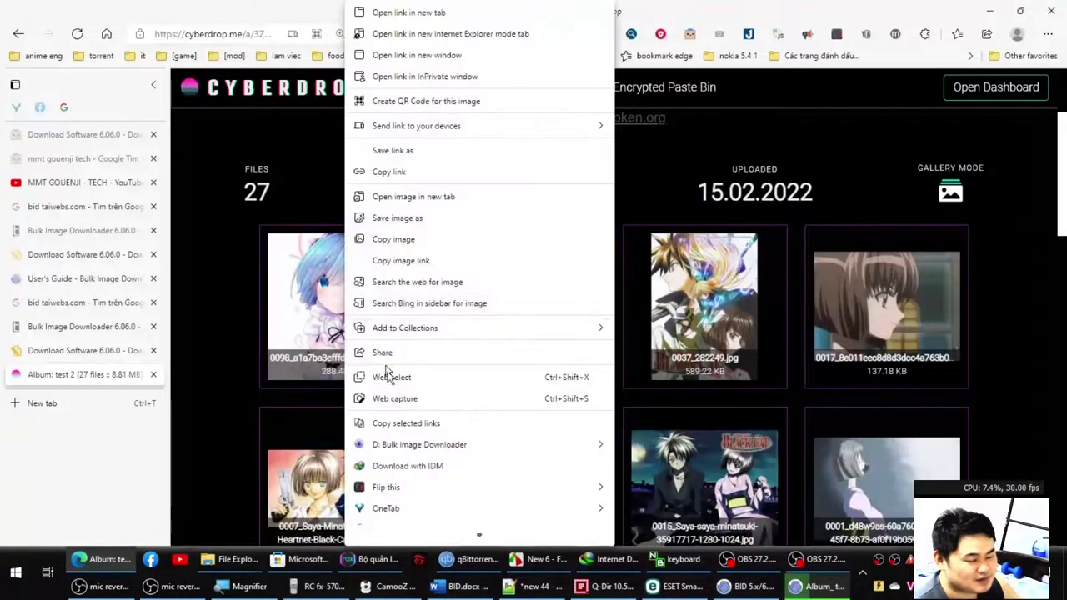
left_click(397, 244)
key("alt+Tab")
key("ctrl+v")
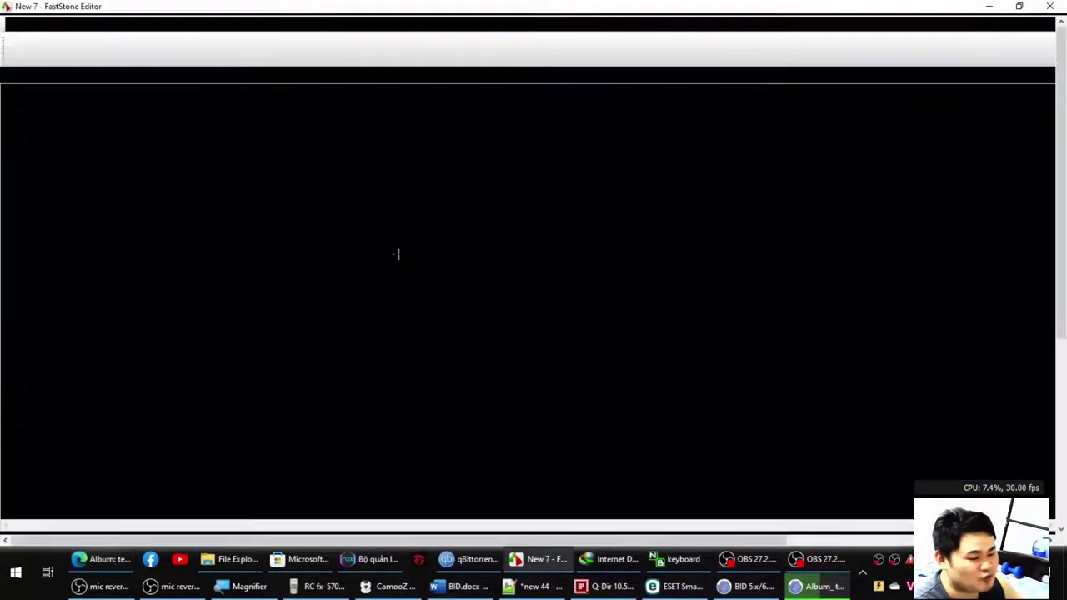
key("alt+Tab")
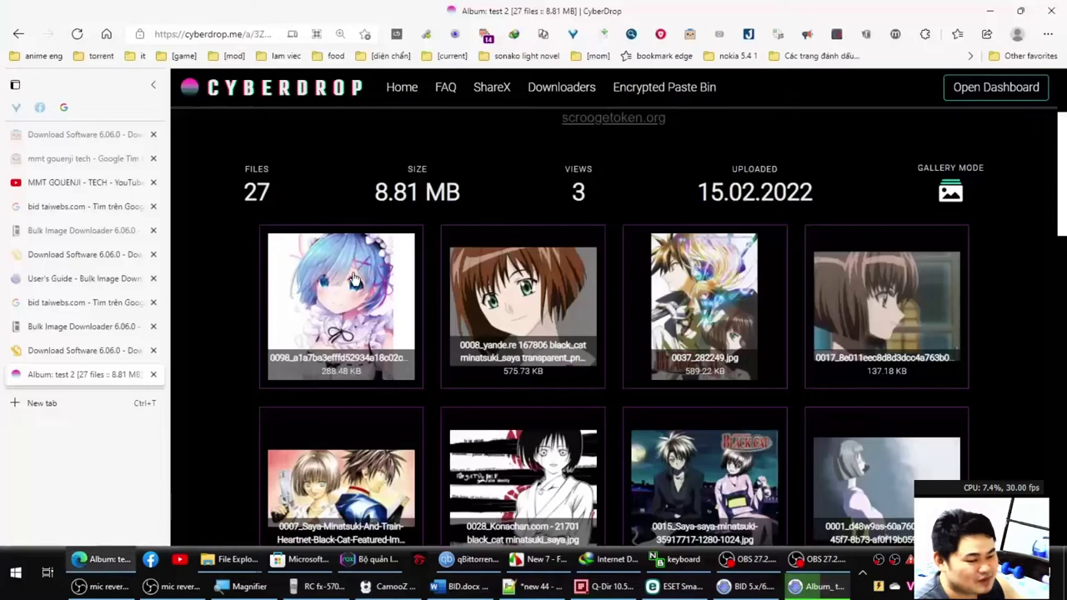
Open the first album image at full 1130x1130 size in its own Edge tab.
left_click(350, 280)
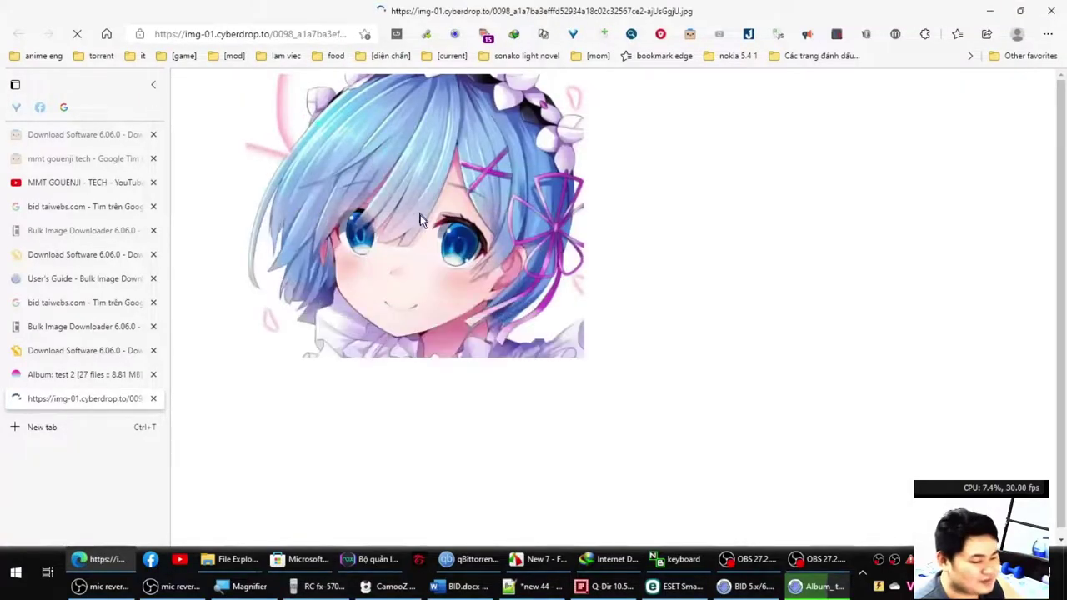
left_click(533, 587)
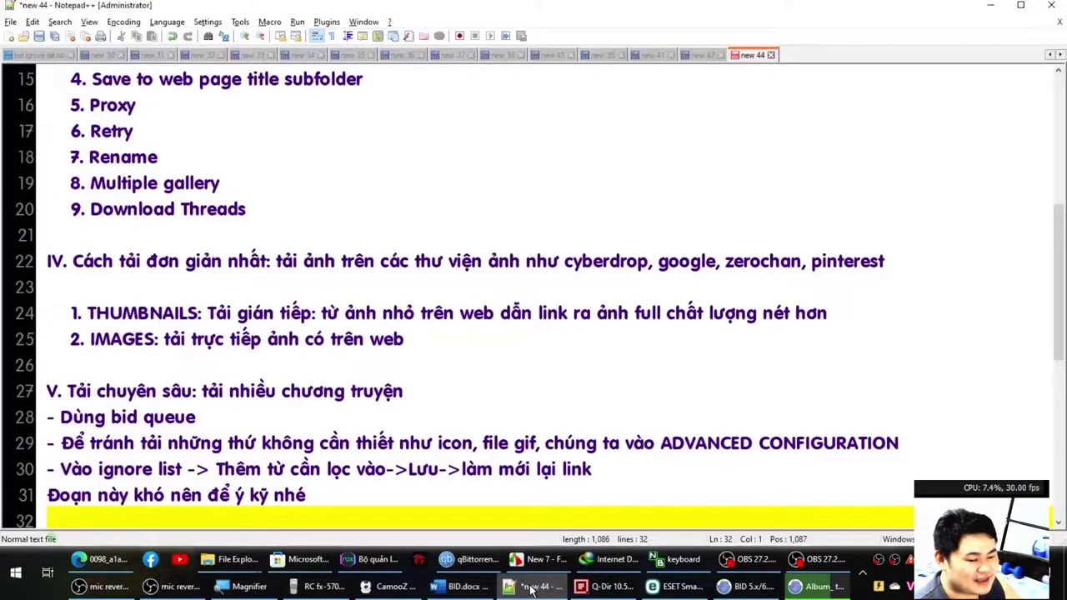
left_click(531, 588)
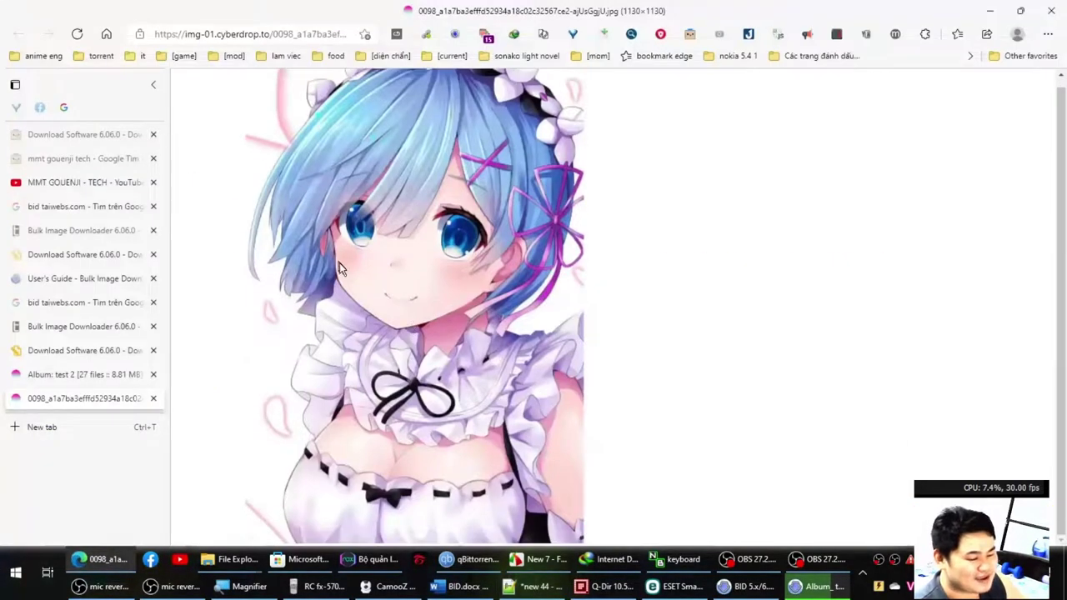
right_click(380, 278)
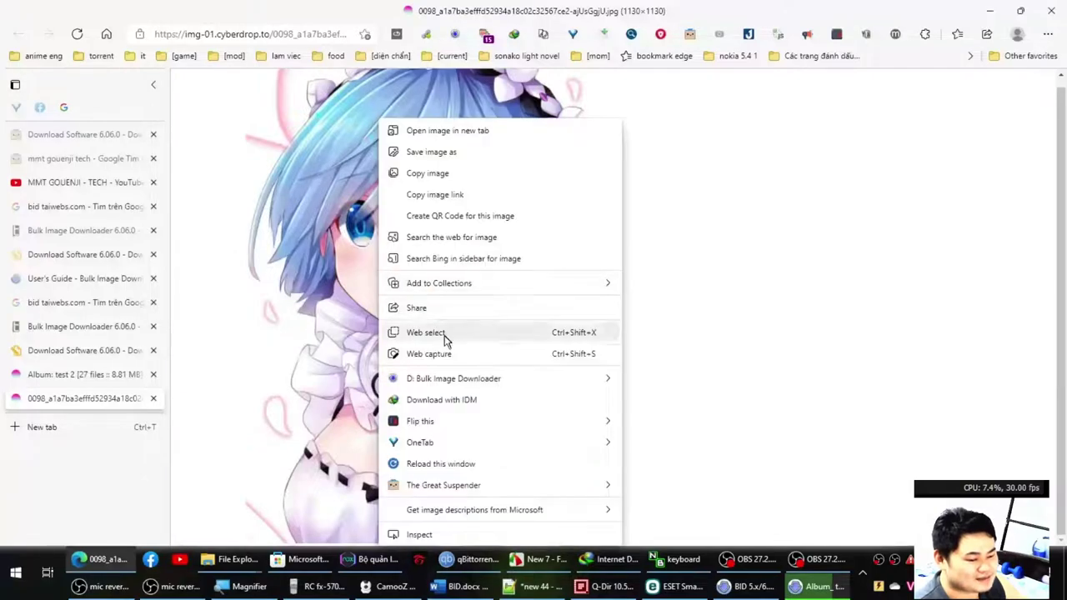
Copy the full-size image into FastStone as New 8, compare it with the New 7 thumbnail, then return to BID.
left_click(421, 175)
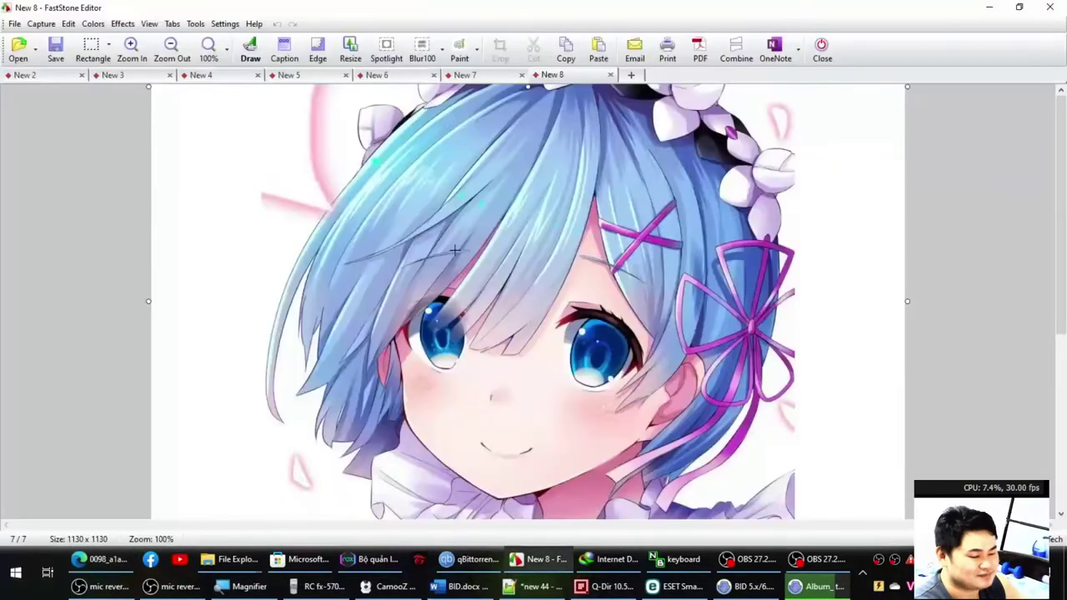
scroll(152, 397, "down", 3)
key("ctrl+shift+Tab")
scroll(66, 462, "up", 4)
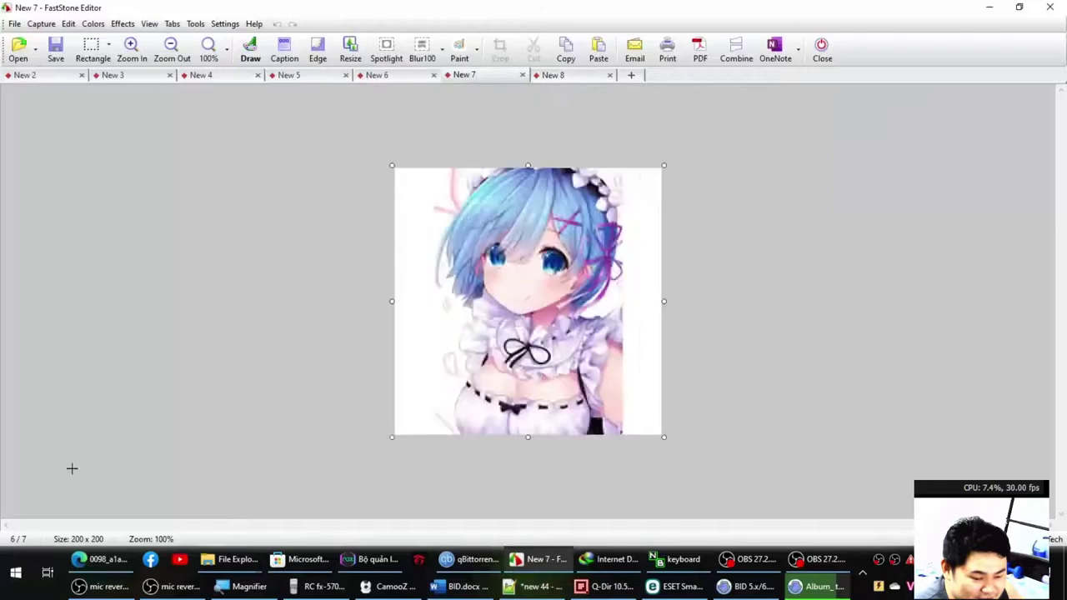
key("ctrl+Tab")
key("ctrl+shift+Tab")
key("ctrl+Tab")
left_click(724, 585)
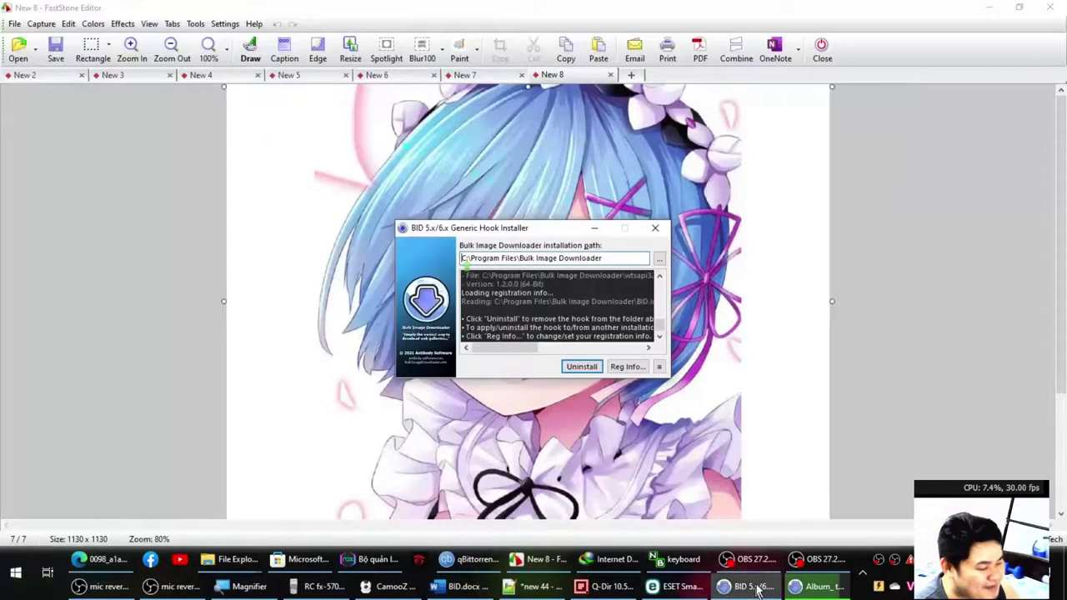
left_click(817, 585)
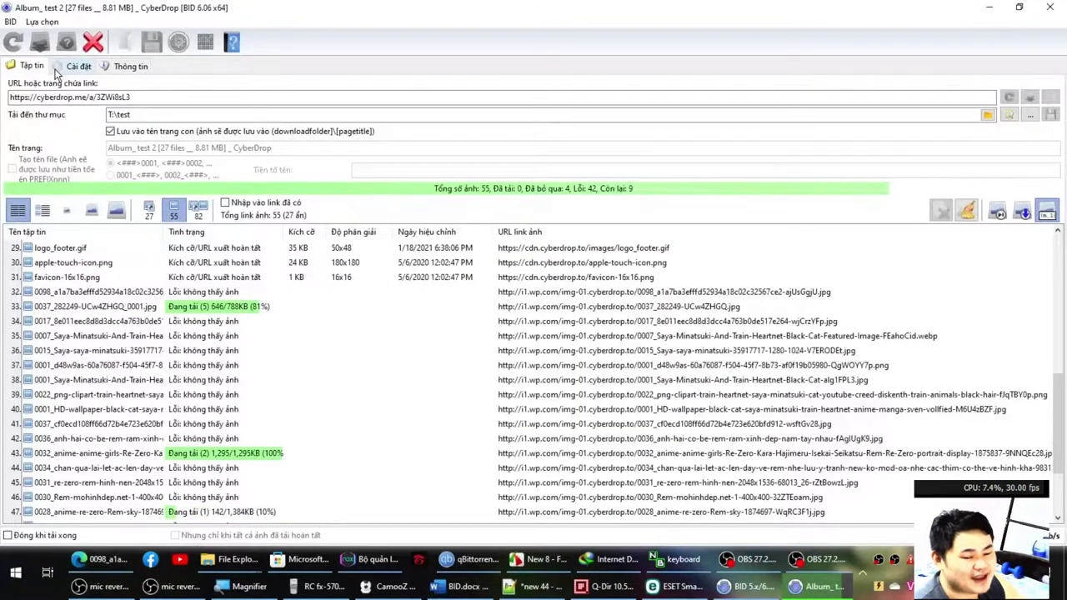
Cancel the running downloads and filter the list to the 27 full-size image links.
left_click(92, 41)
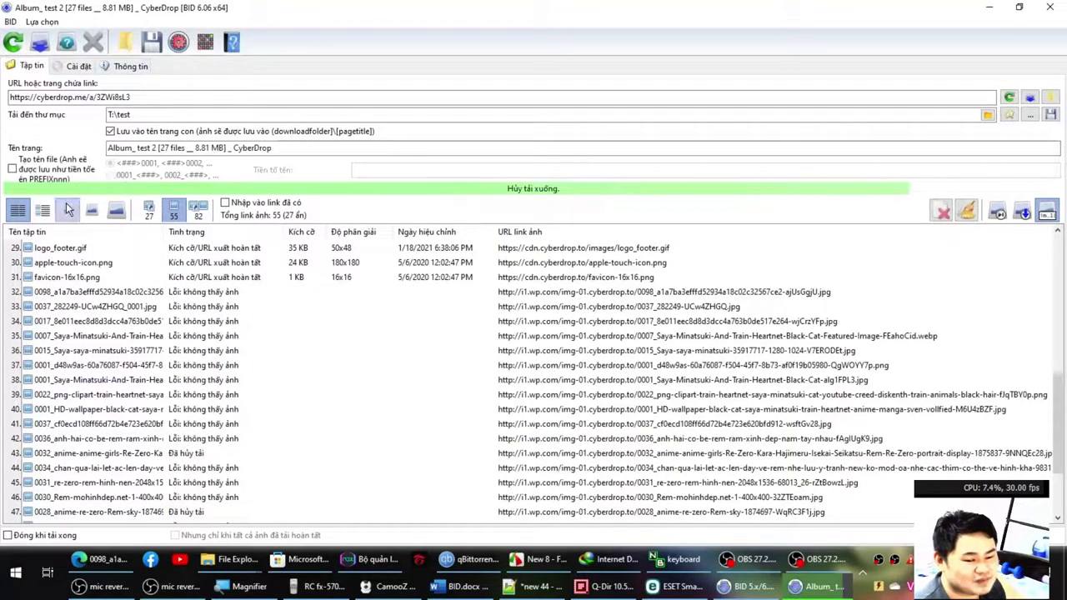
left_click(92, 210)
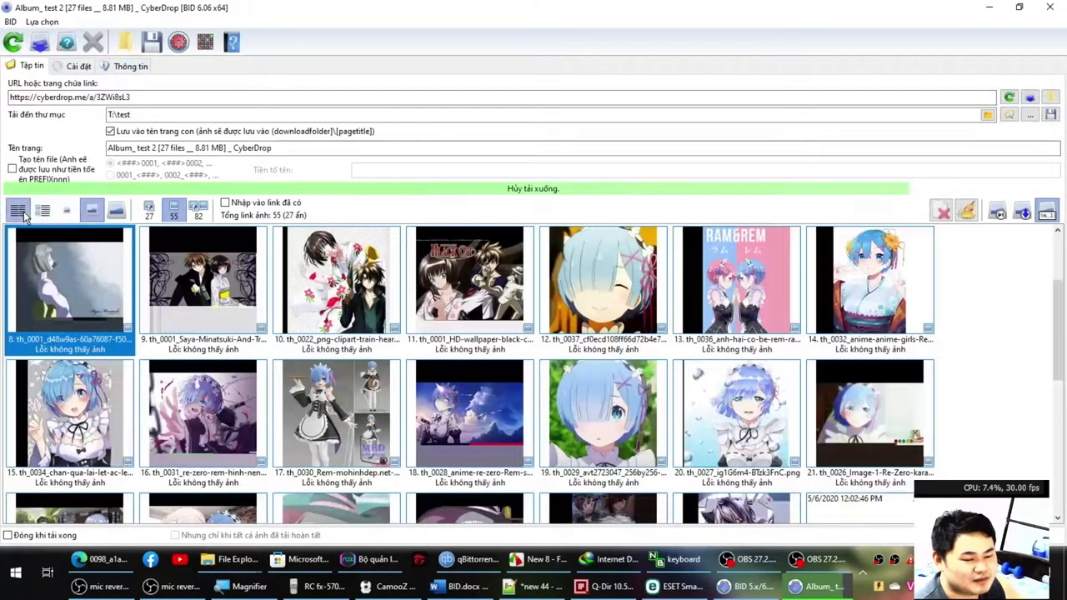
left_click(19, 210)
left_click(148, 210)
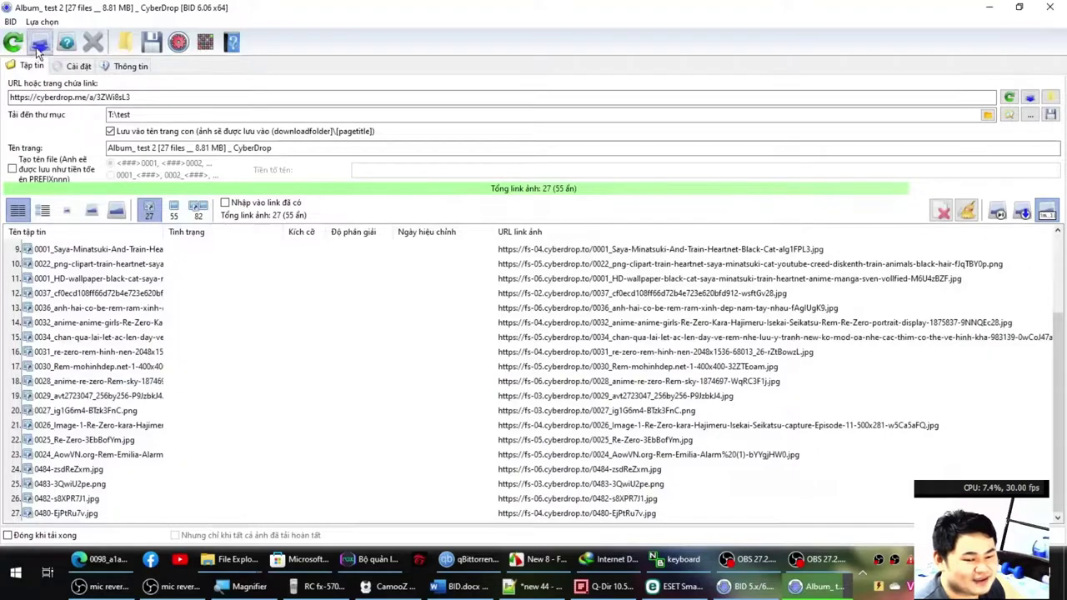
Restart downloading the 27 images and open the download settings page.
left_click(40, 43)
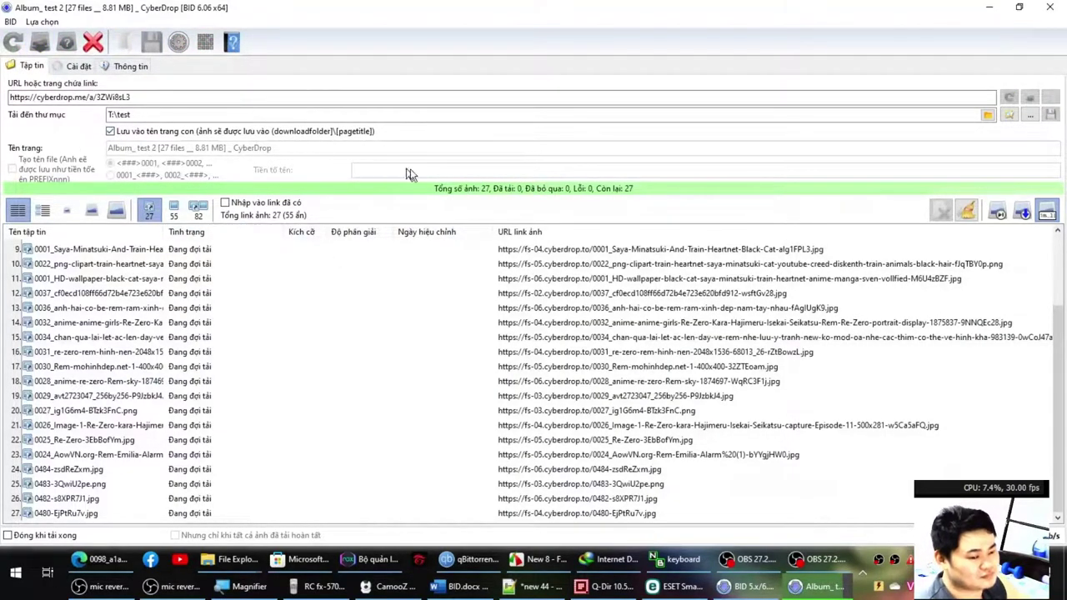
left_click(223, 284)
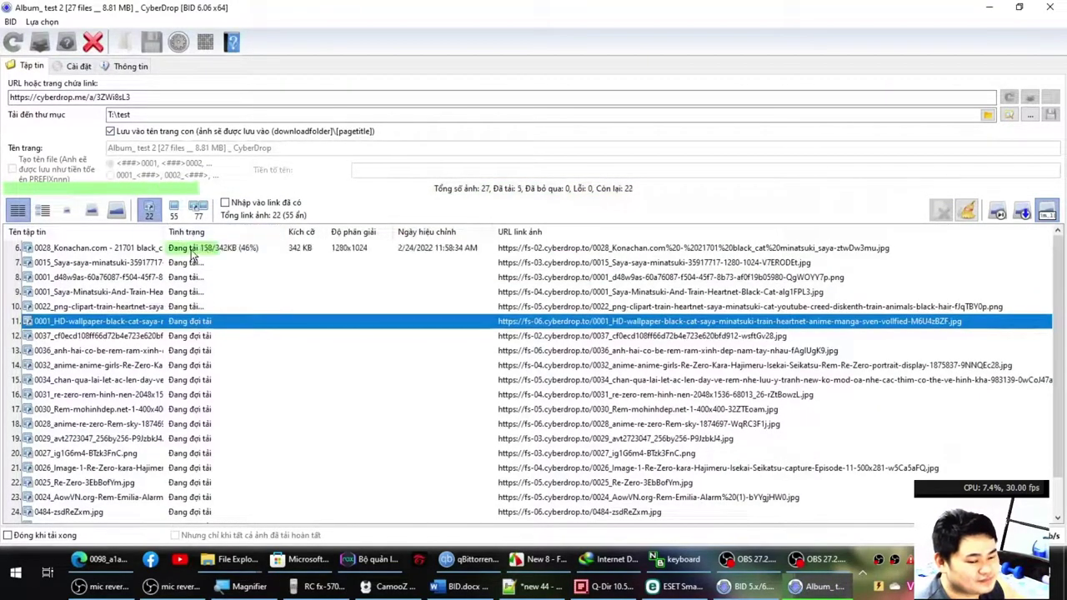
left_click(81, 69)
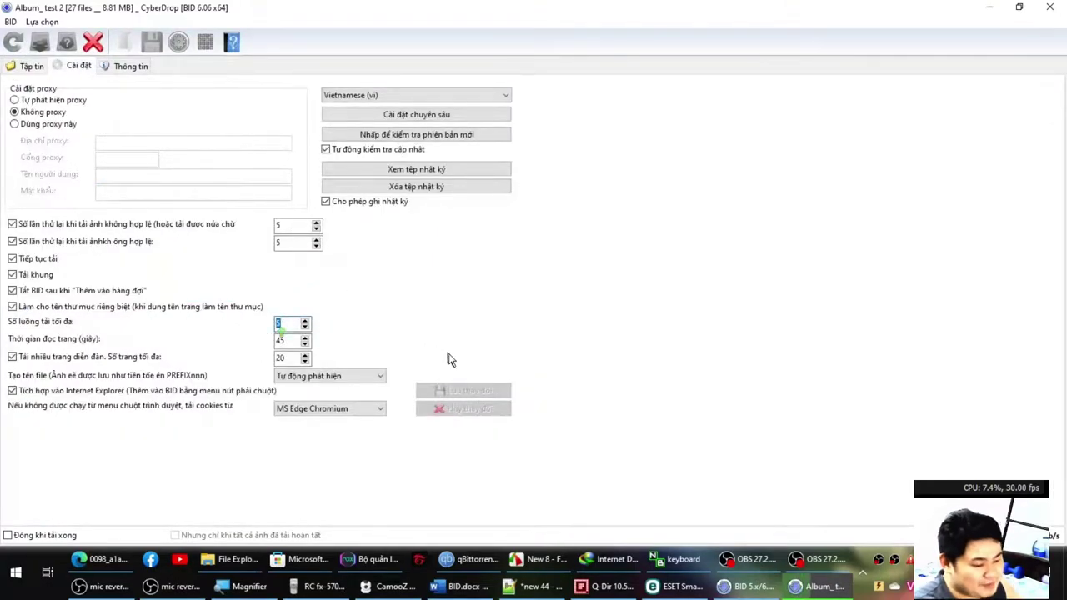
Save maximum download threads as 8, then open the album folder and its first saved image.
type("8")
left_click(464, 390)
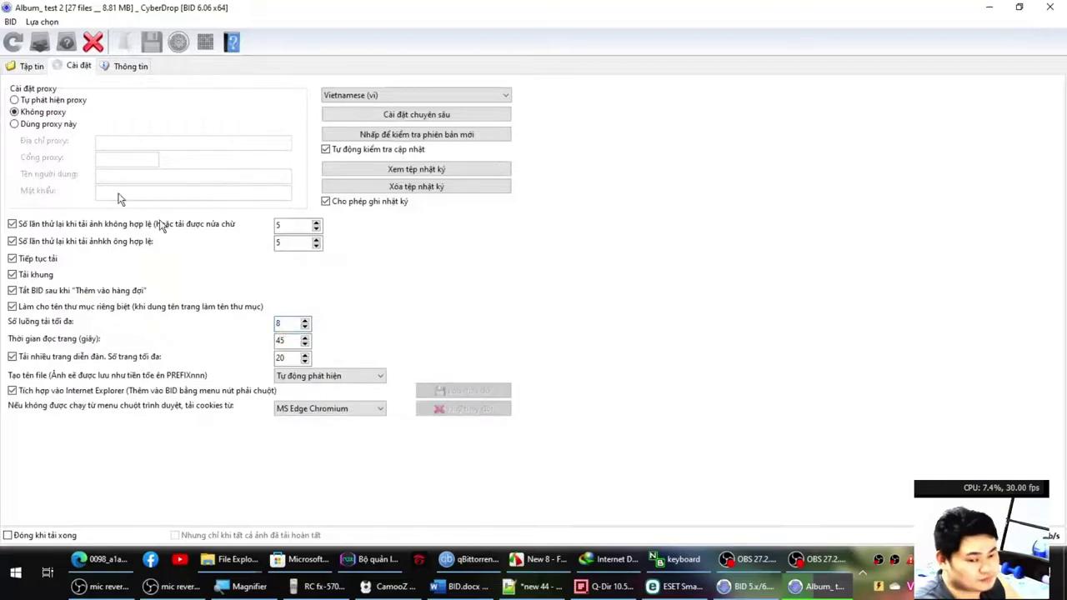
left_click(30, 68)
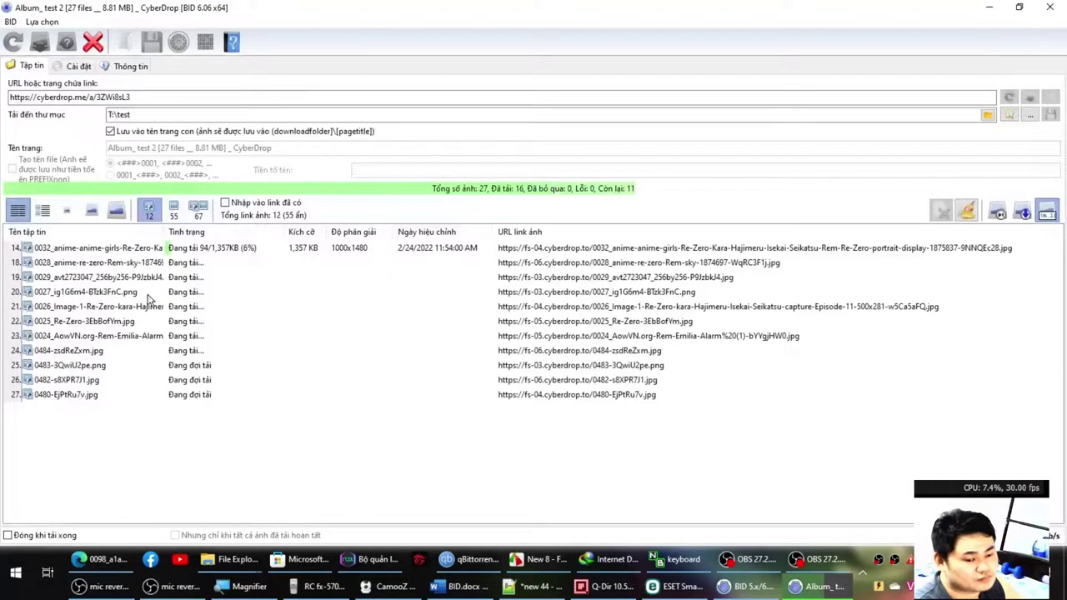
left_click(188, 297)
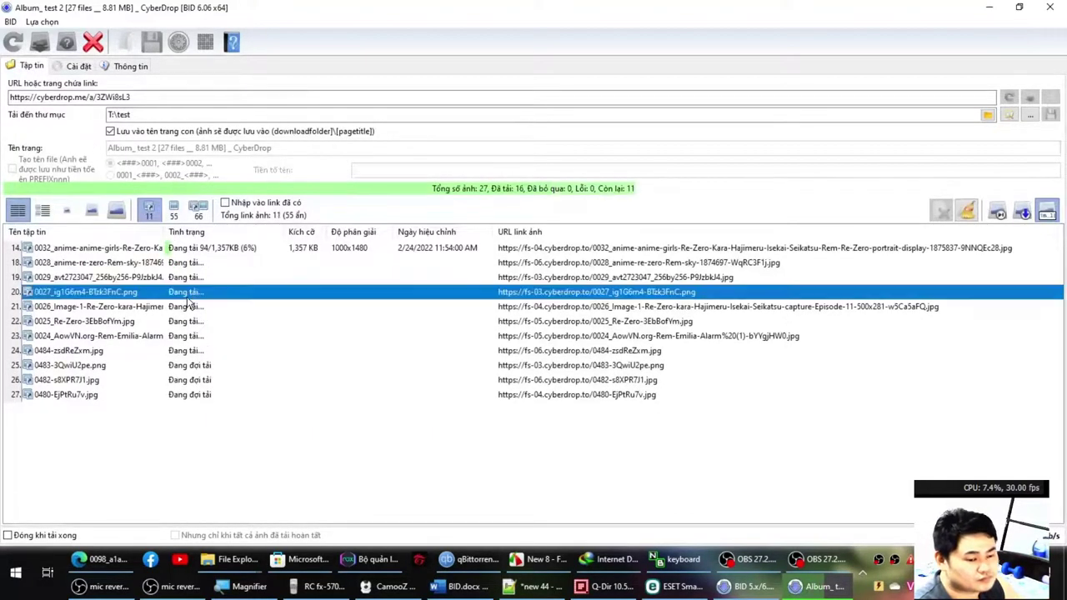
left_click(1008, 115)
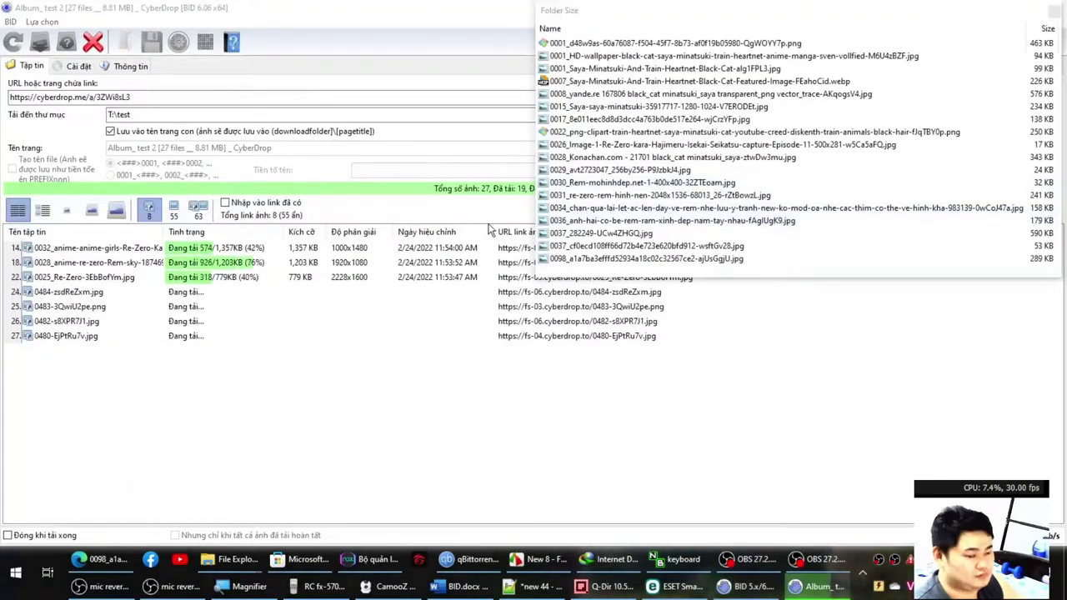
double_click(180, 102)
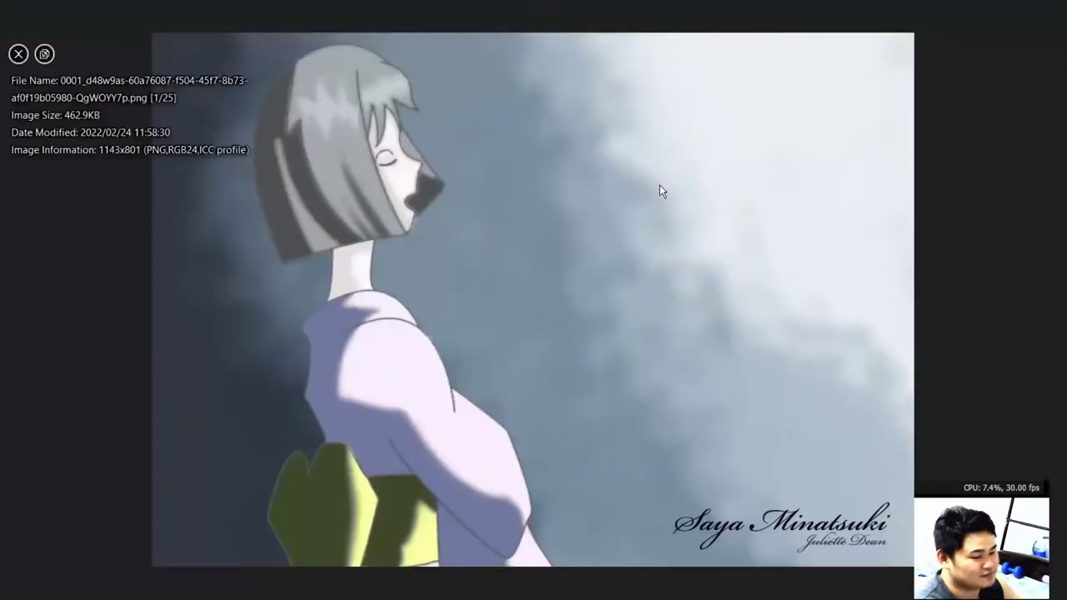
Step through the first downloaded album images, close the viewer, and return to the 0098 image in Edge.
scroll(659, 191, "down", 2)
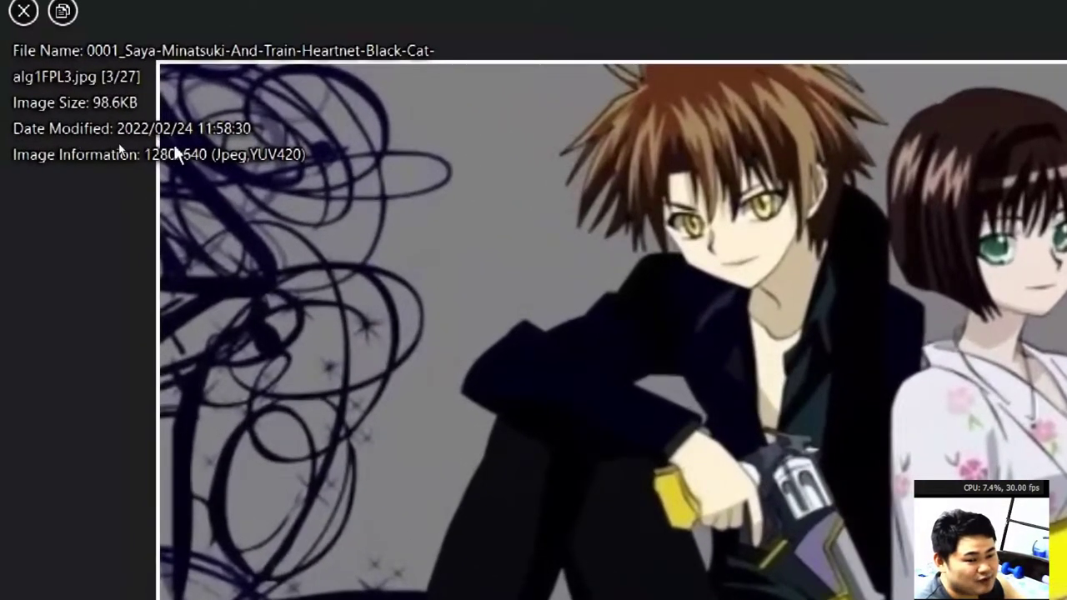
scroll(126, 154, "down", 1)
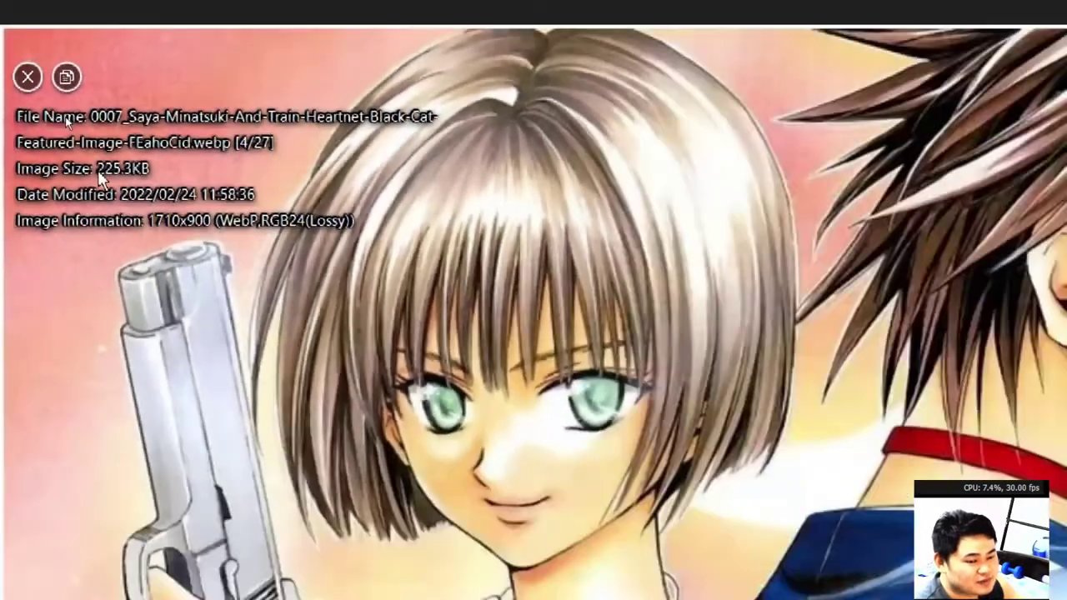
scroll(93, 190, "down", 1)
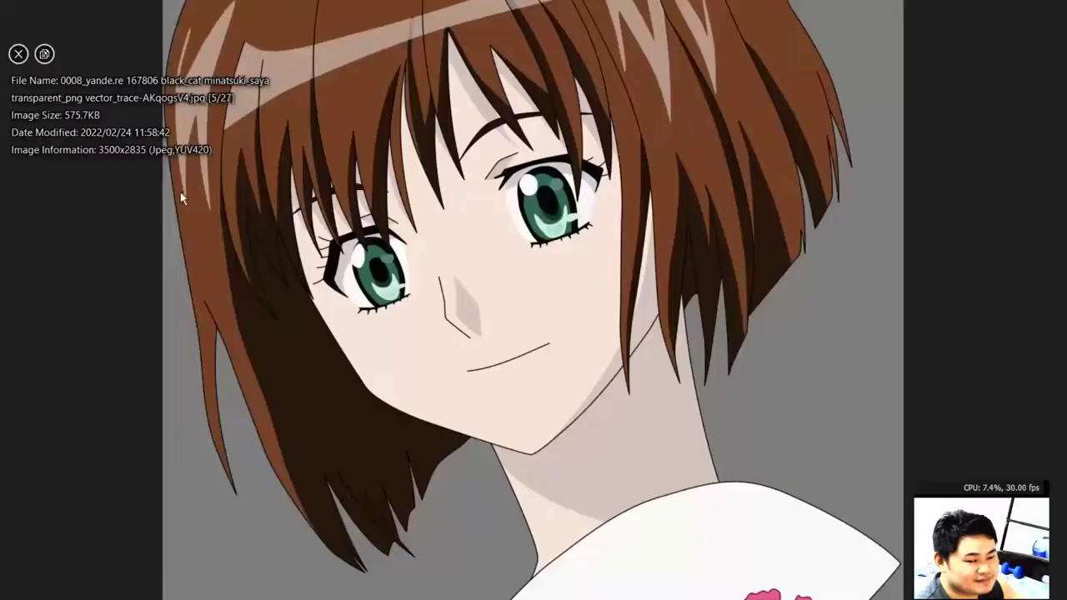
scroll(94, 190, "up", 1)
scroll(258, 177, "down", 1)
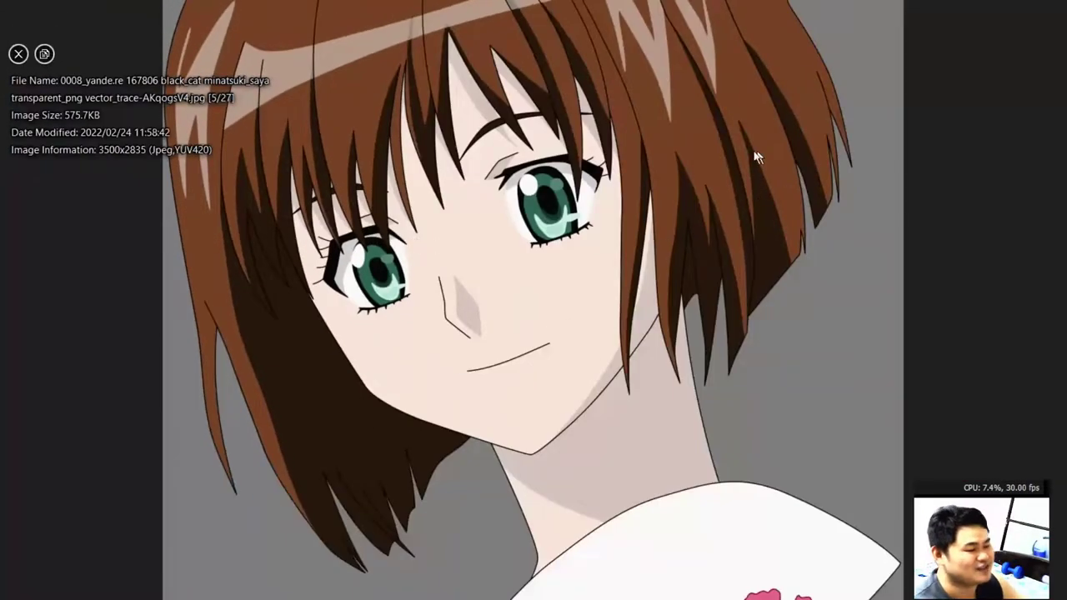
key("Escape")
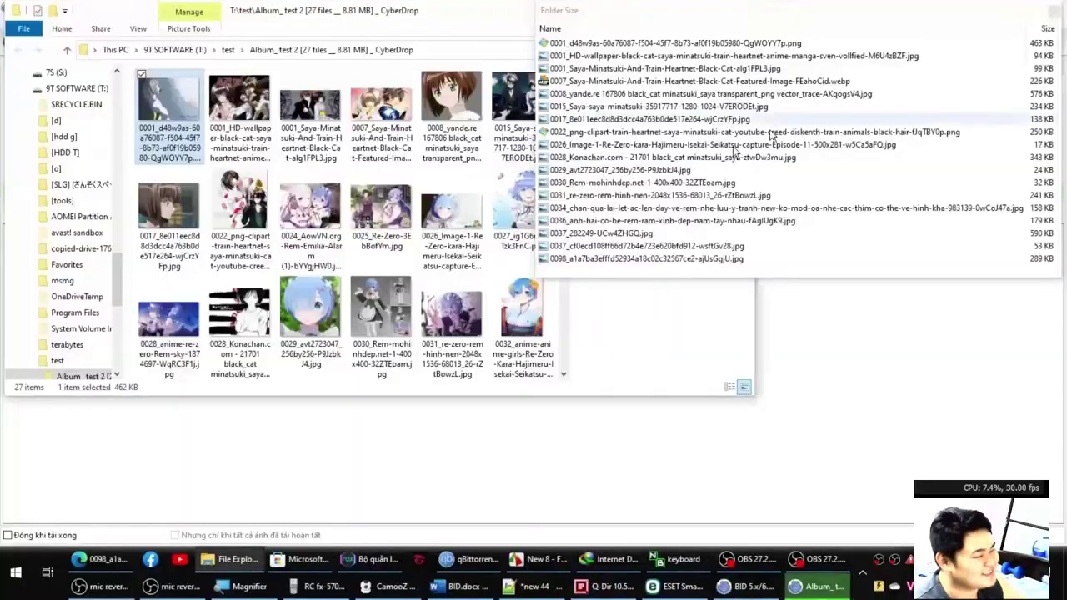
left_click(357, 331)
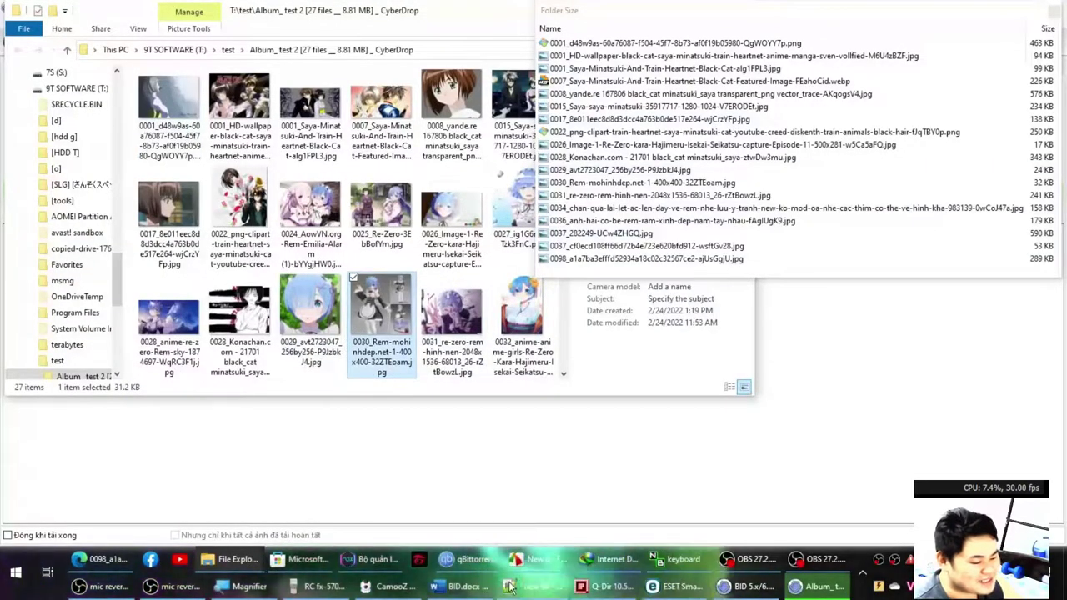
mouse_move(527, 593)
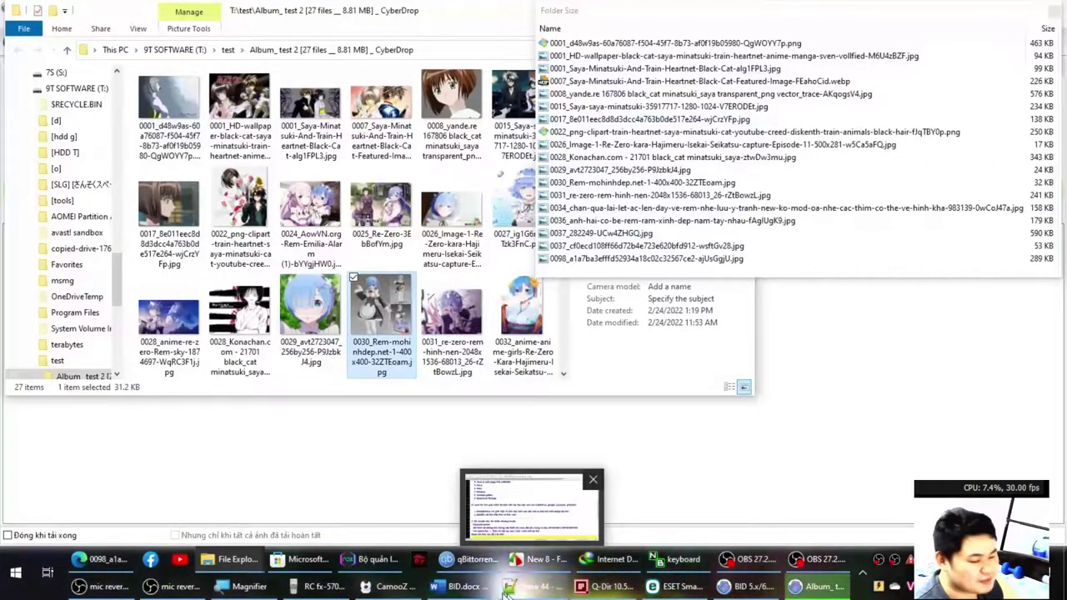
left_click(115, 565)
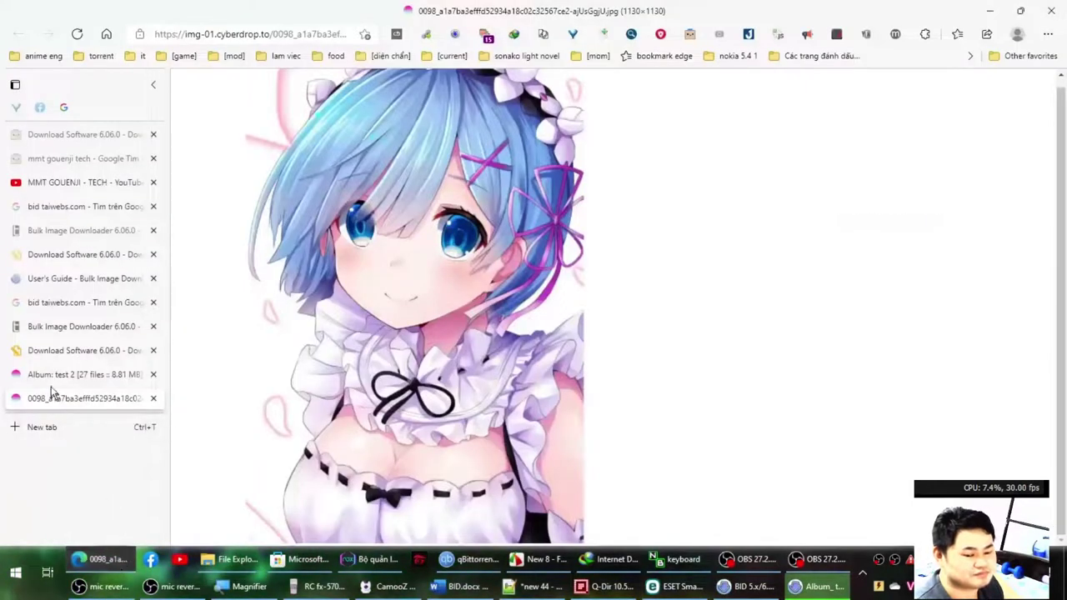
Close the full-size 0098 image tab, the 'Album: test 2' tab and the 'Download Software 6.06.0' tab.
middle_click(87, 397)
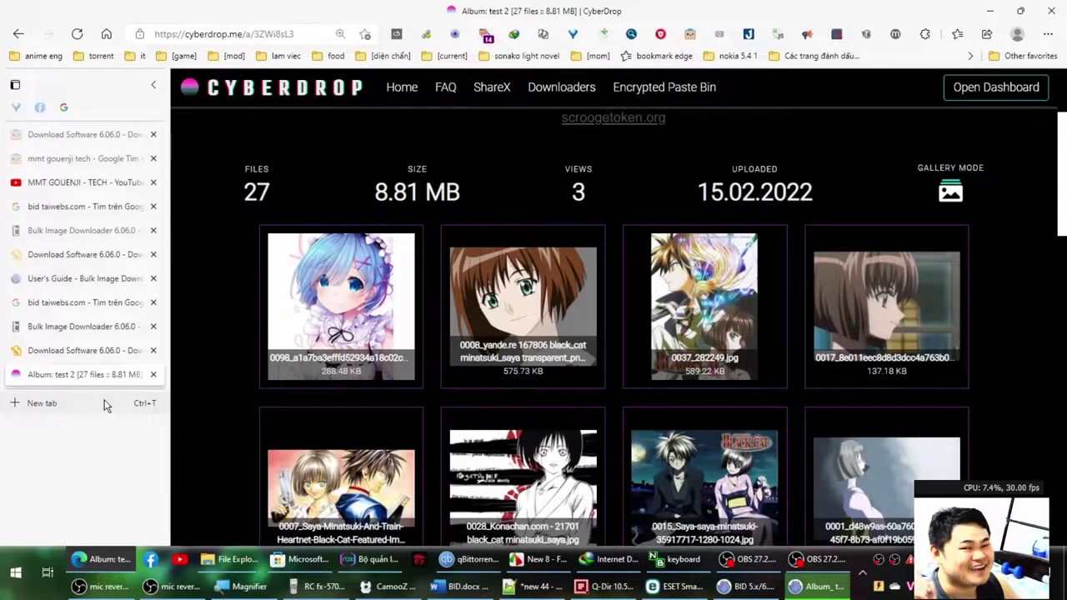
middle_click(64, 377)
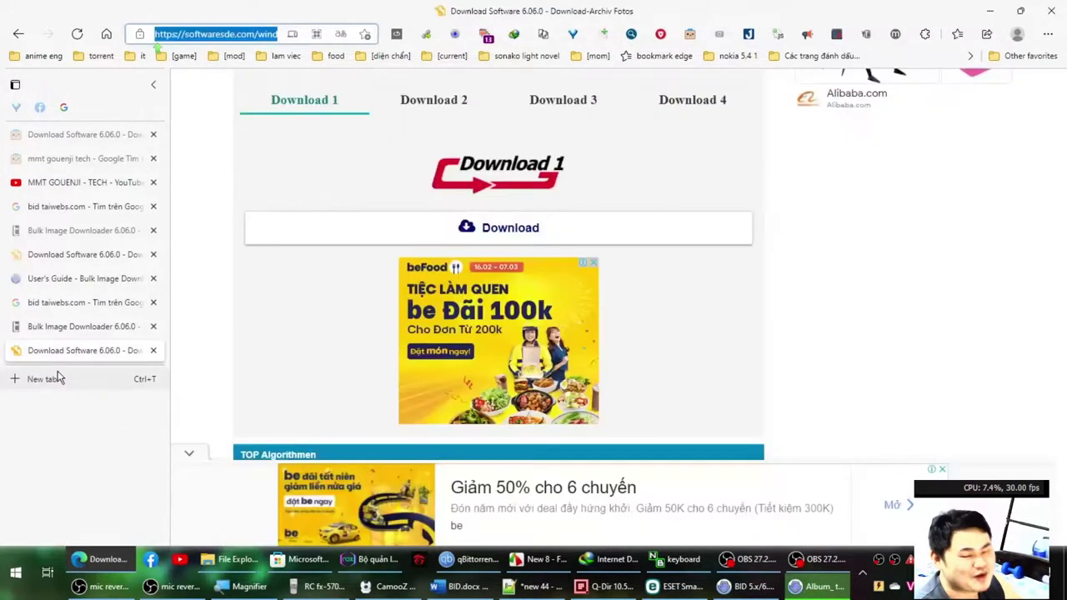
middle_click(103, 353)
left_click(768, 590)
Bring the BID.docx Word guide to the front at section IV's list of download methods.
left_click(821, 587)
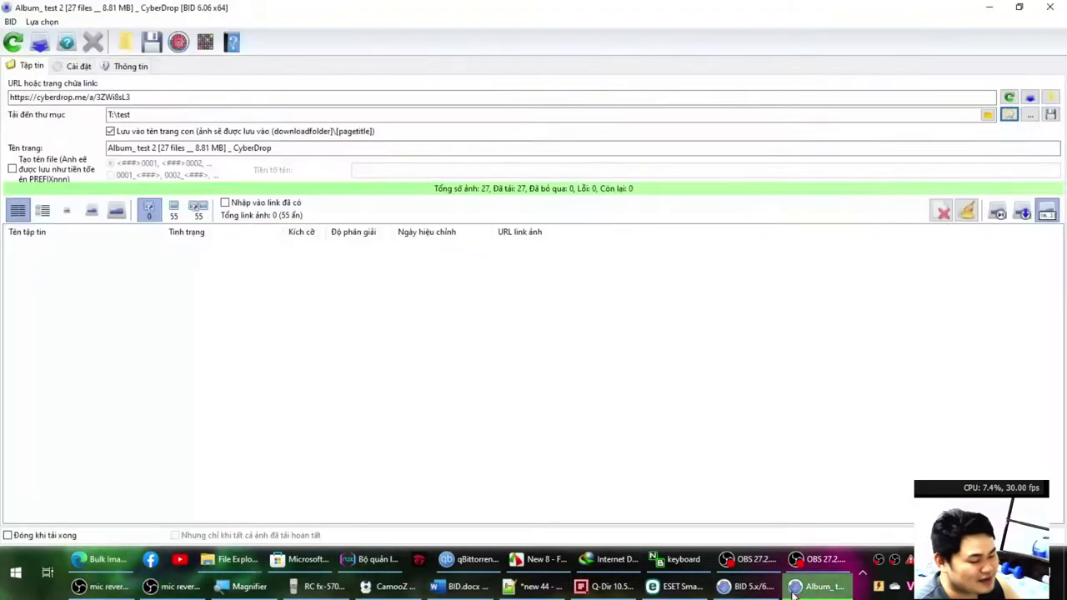
left_click(533, 587)
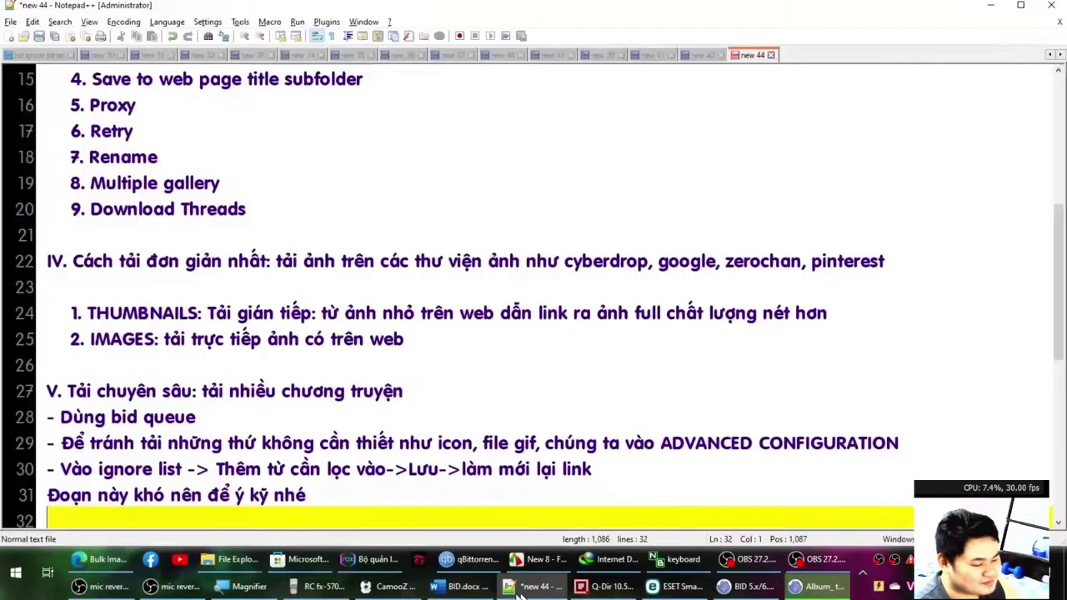
left_click(462, 587)
scroll(368, 435, "down", 2)
scroll(324, 332, "up", 1)
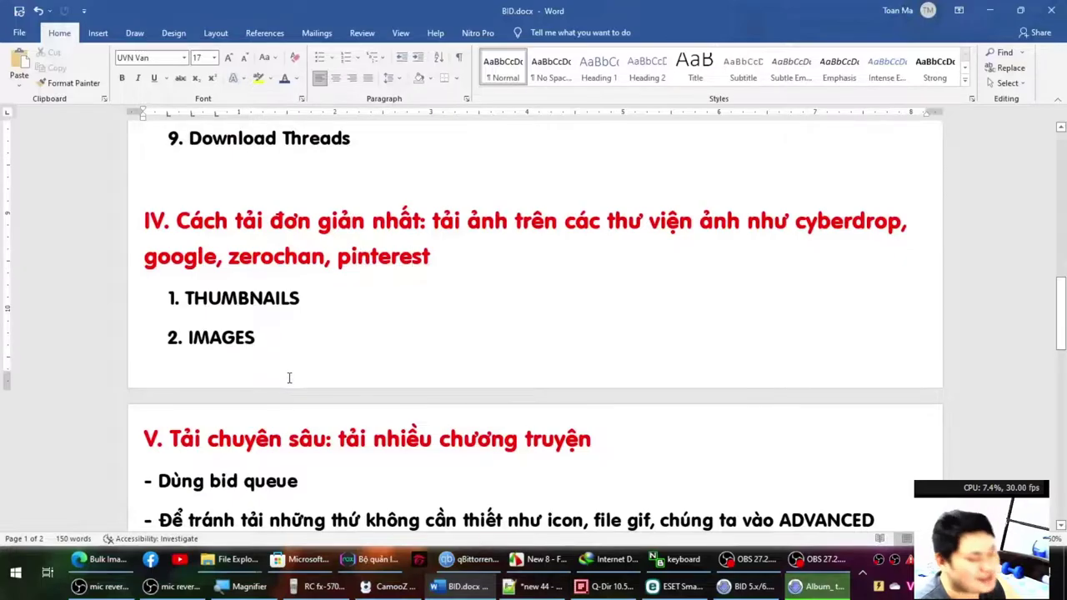
Close the Generic Hook Installer dialog so the Album_test 2 download window stays in front.
left_click(747, 587)
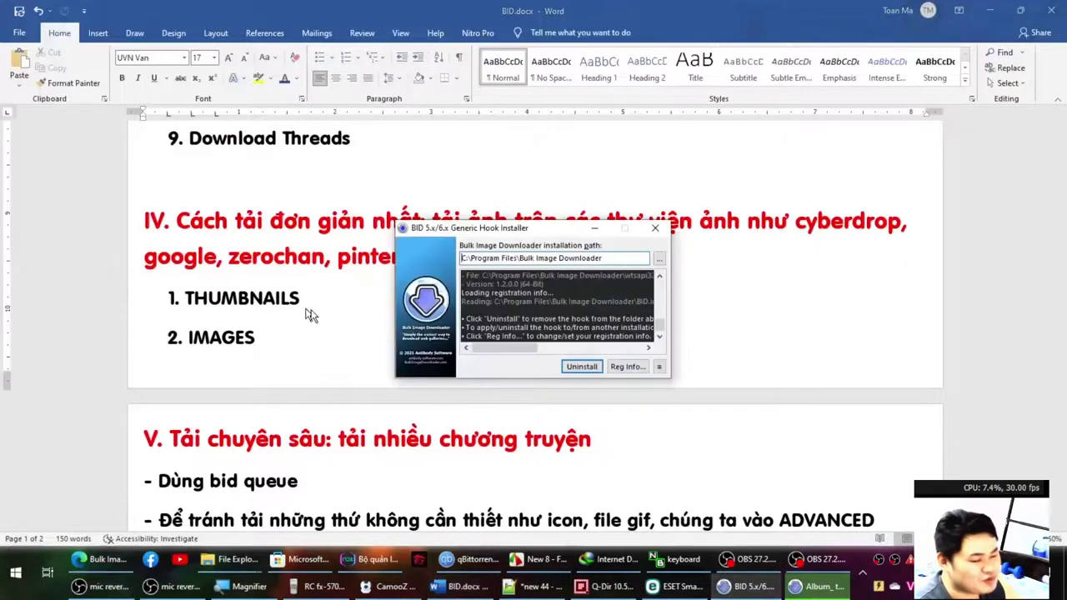
left_click(819, 587)
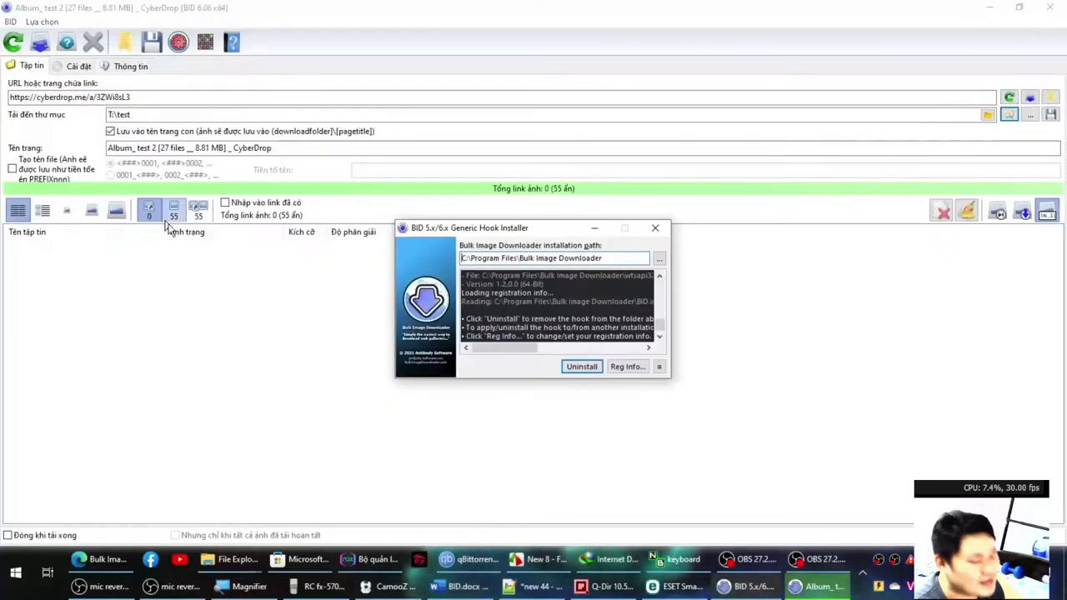
left_click(659, 221)
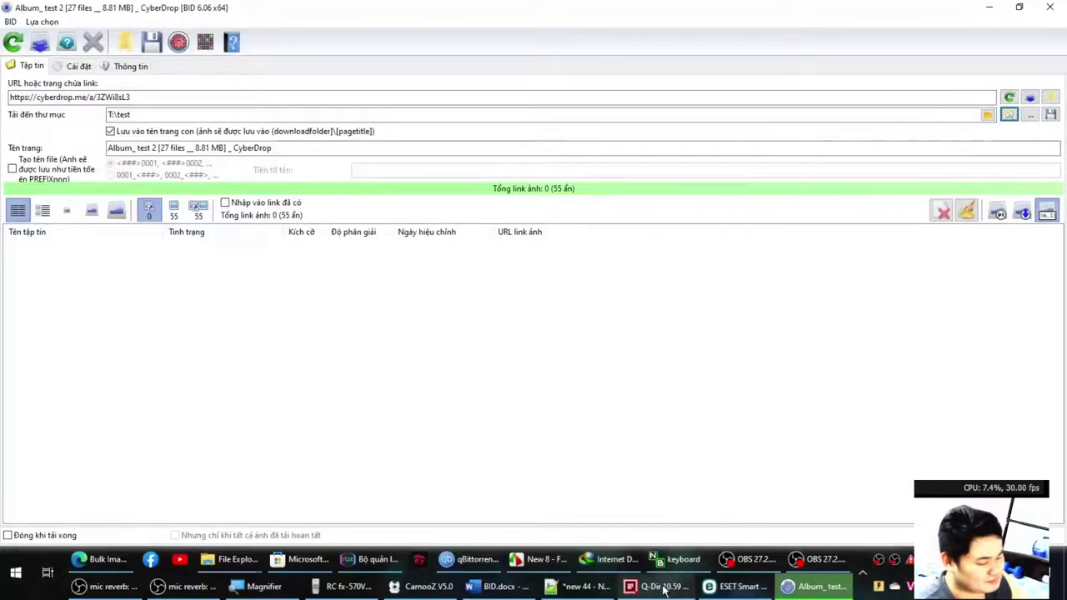
left_click(491, 587)
Add the line '- Kiểm tra trước bằng Bulk Image Downloader' below '- Dùng bid queue' in section V.
scroll(457, 498, "down", 1)
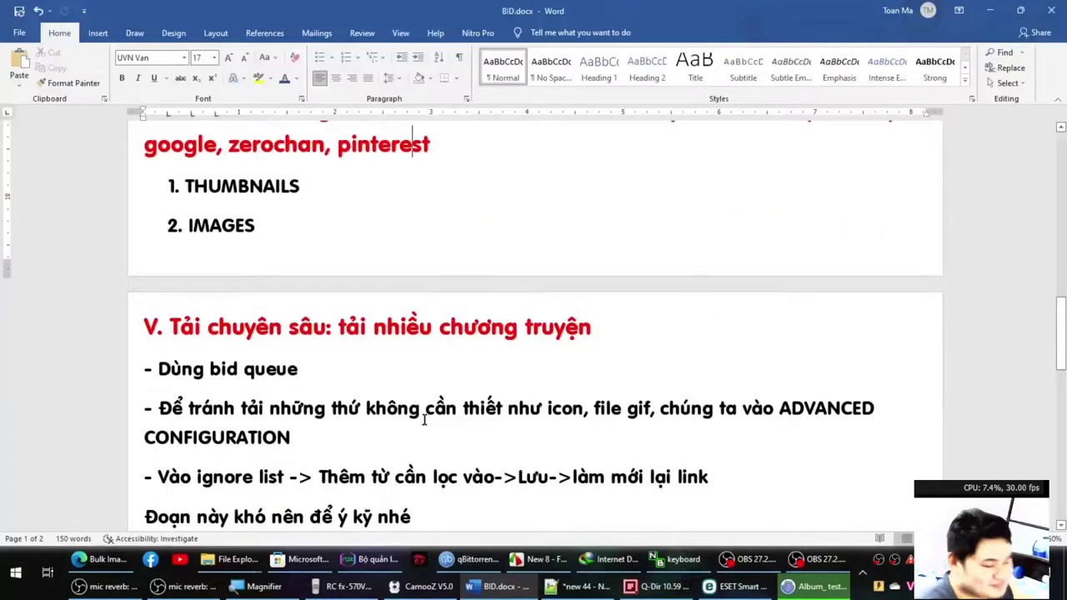
left_click(306, 369)
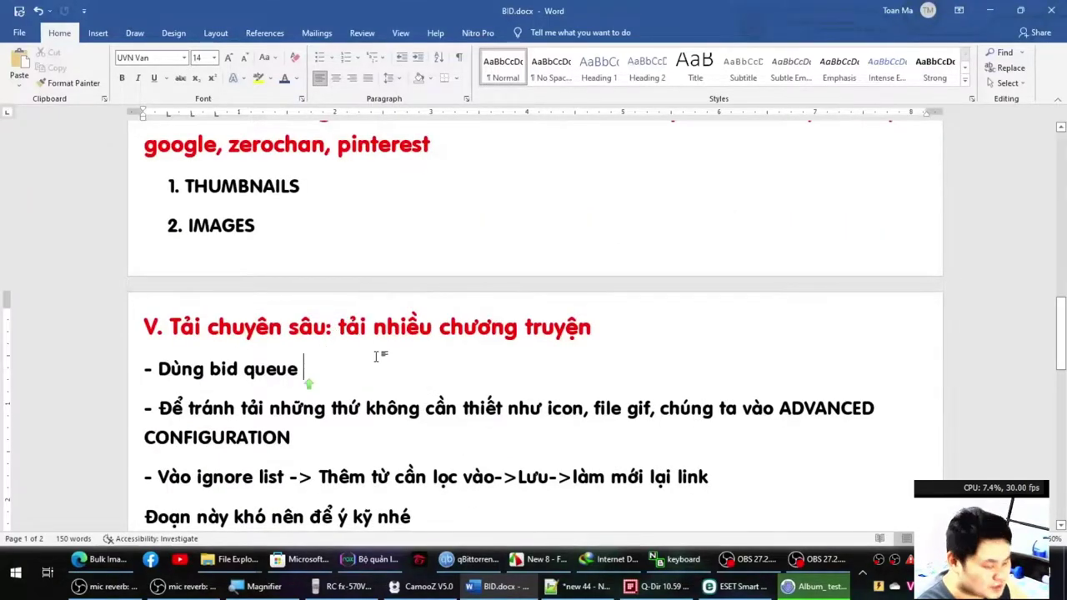
key("Return")
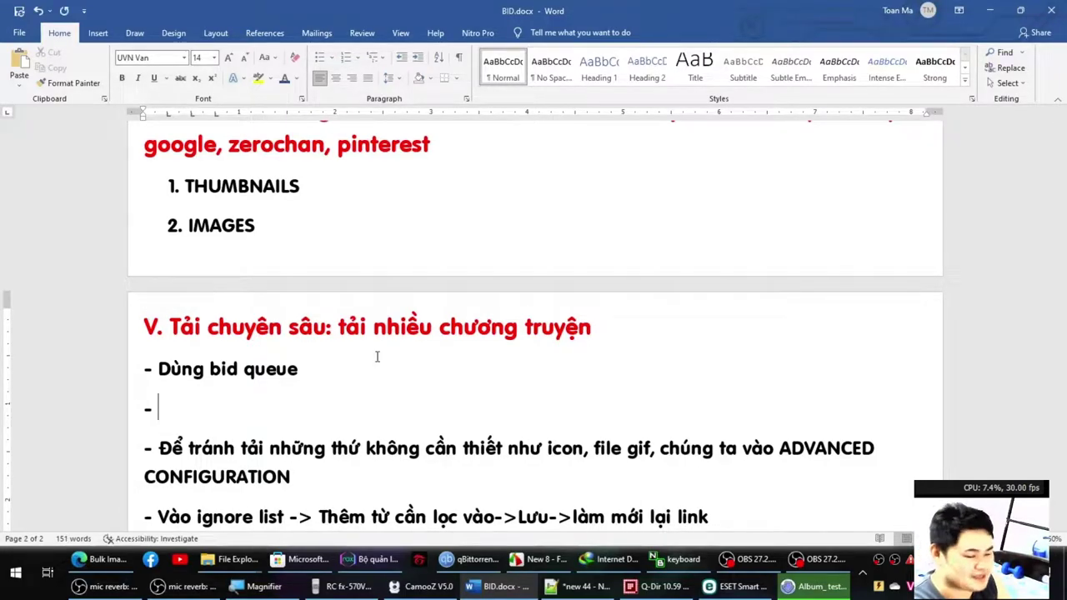
type("- Kiểm t")
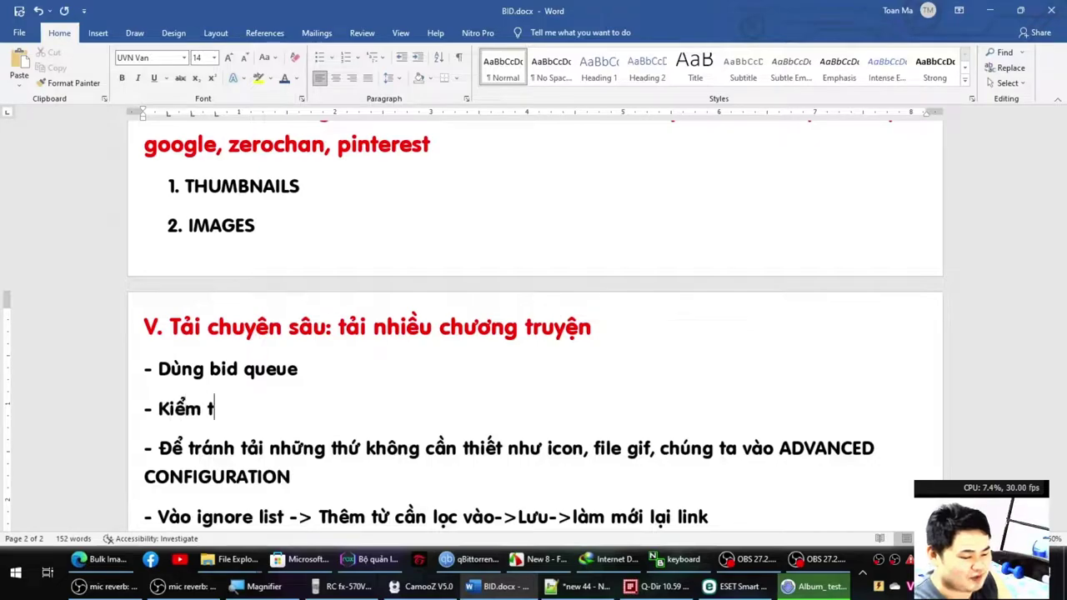
type("ra trước bản")
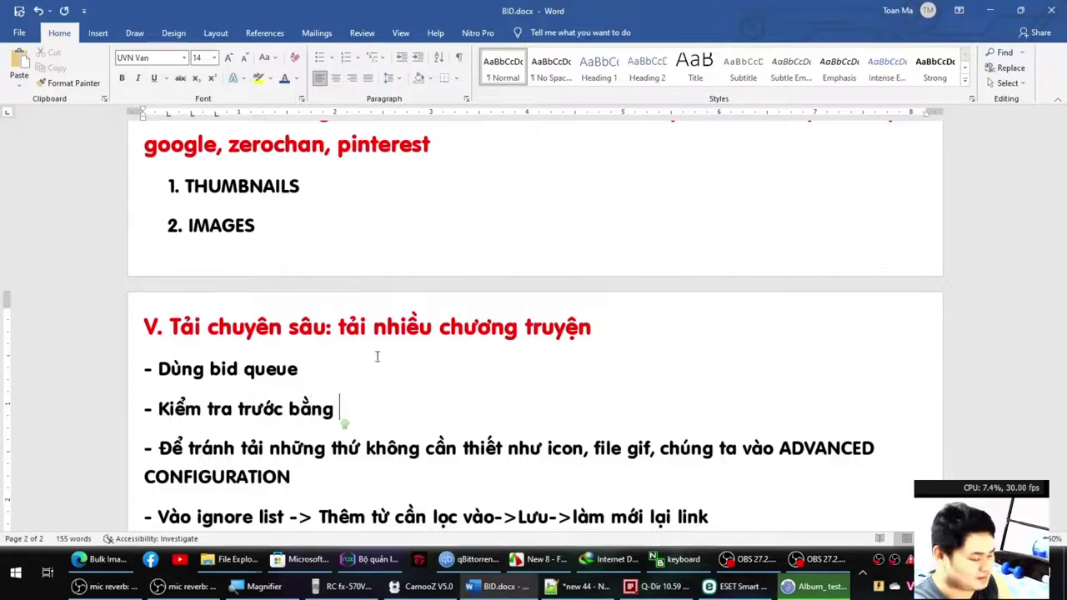
type("g Bulk Image Downloader")
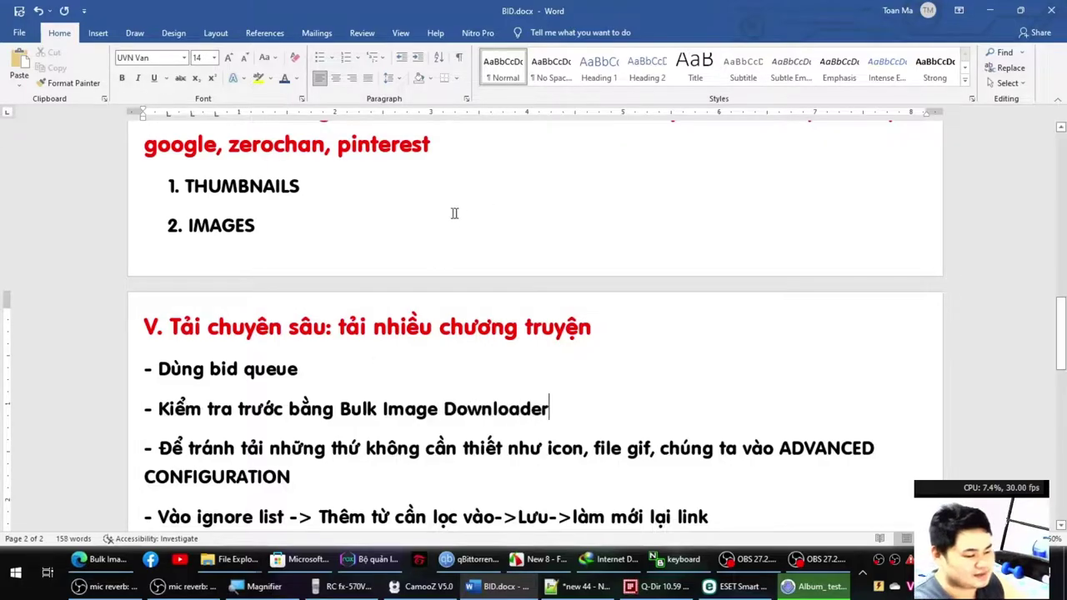
scroll(454, 258, "up", 10)
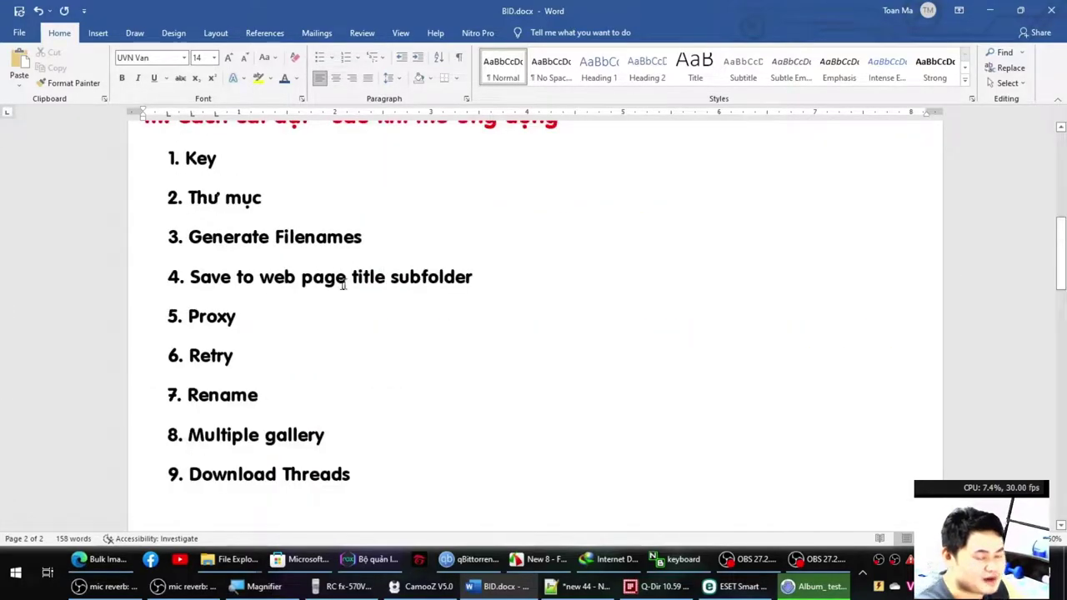
left_click(209, 196)
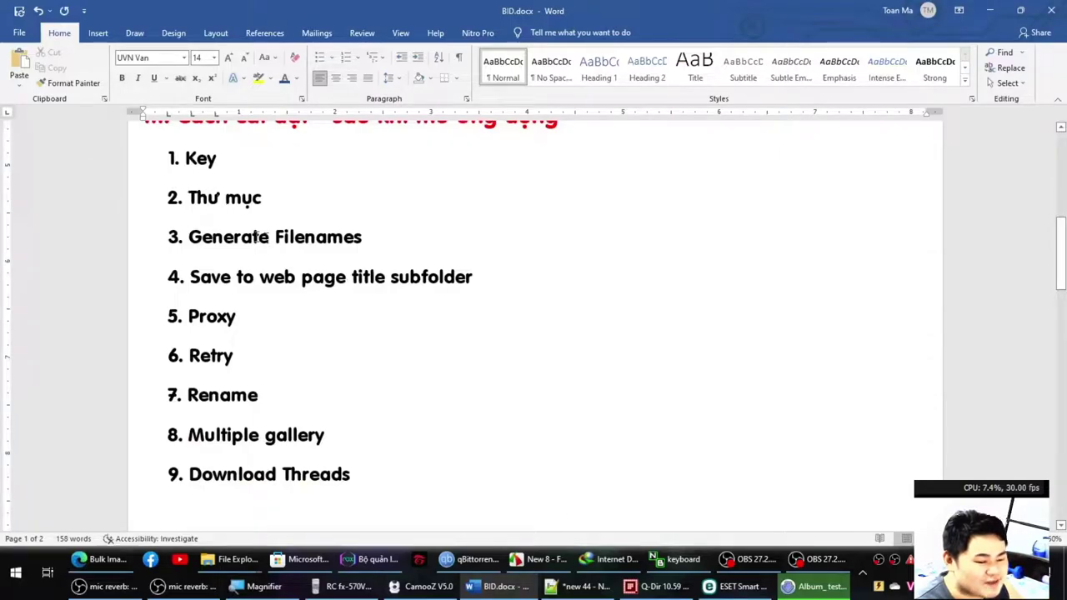
key("alt+Tab")
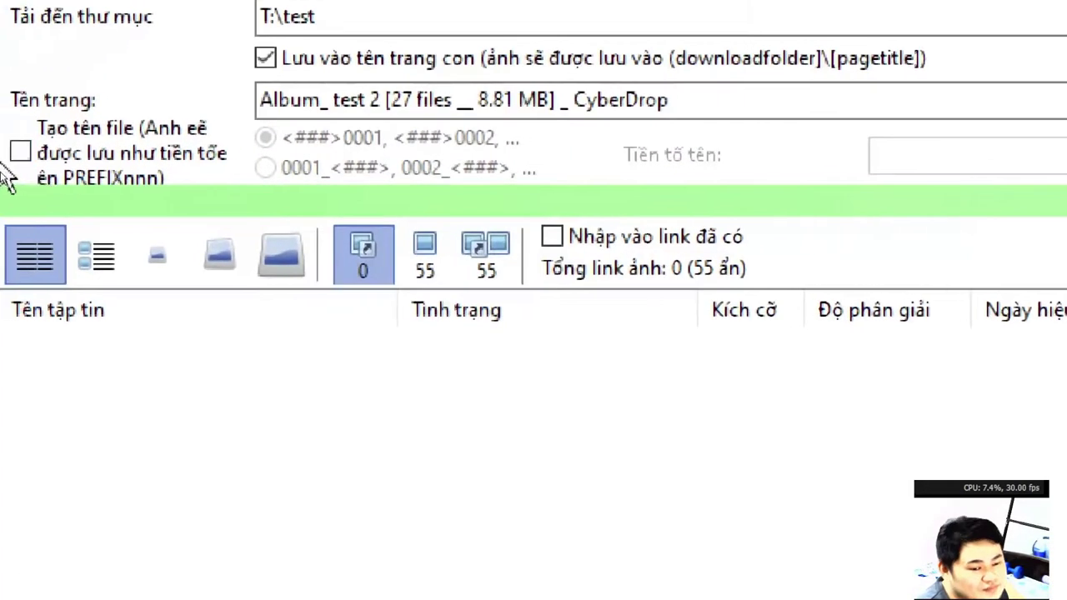
Enable generated file names using the 0001_<###> number-first pattern, then return to the settings page.
left_click(31, 157)
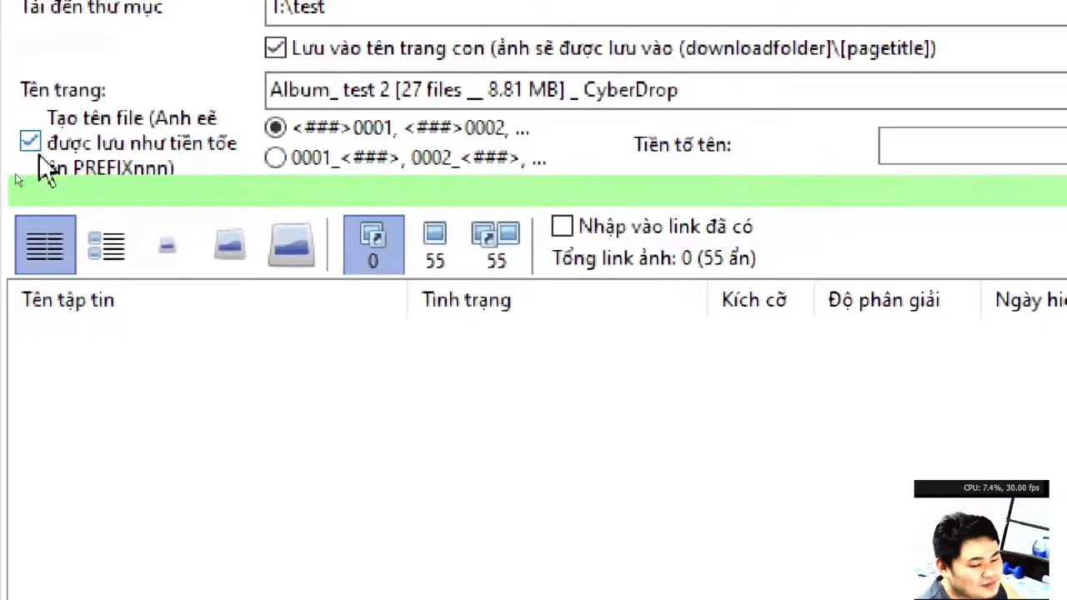
left_click(945, 143)
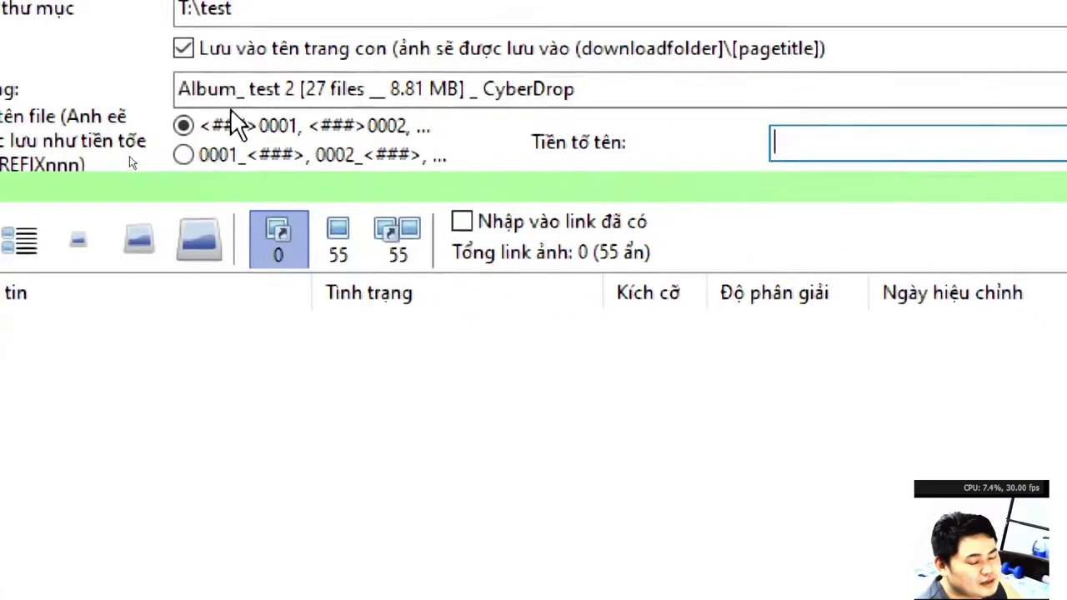
left_click(215, 146)
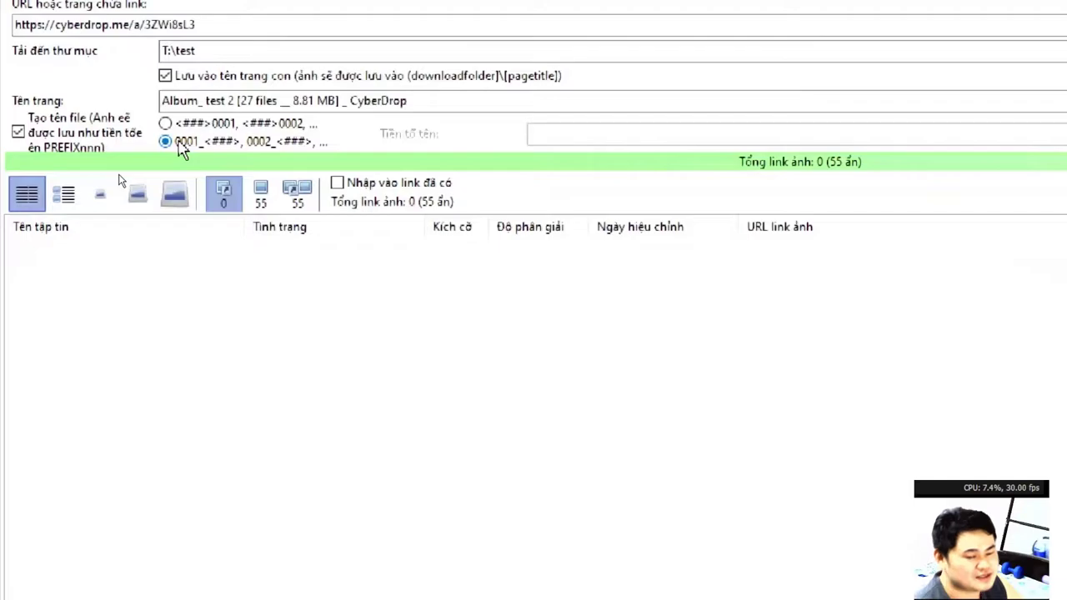
left_click(101, 65)
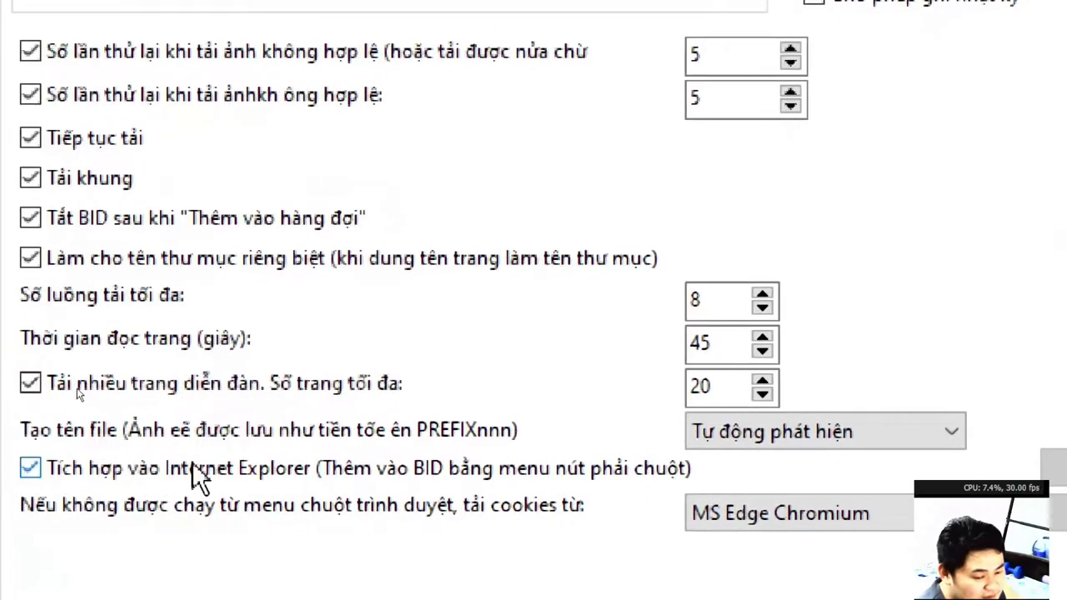
Set file-name generation to Luôn luôn, save the changes, and switch the proxy to auto-detect.
left_click(741, 426)
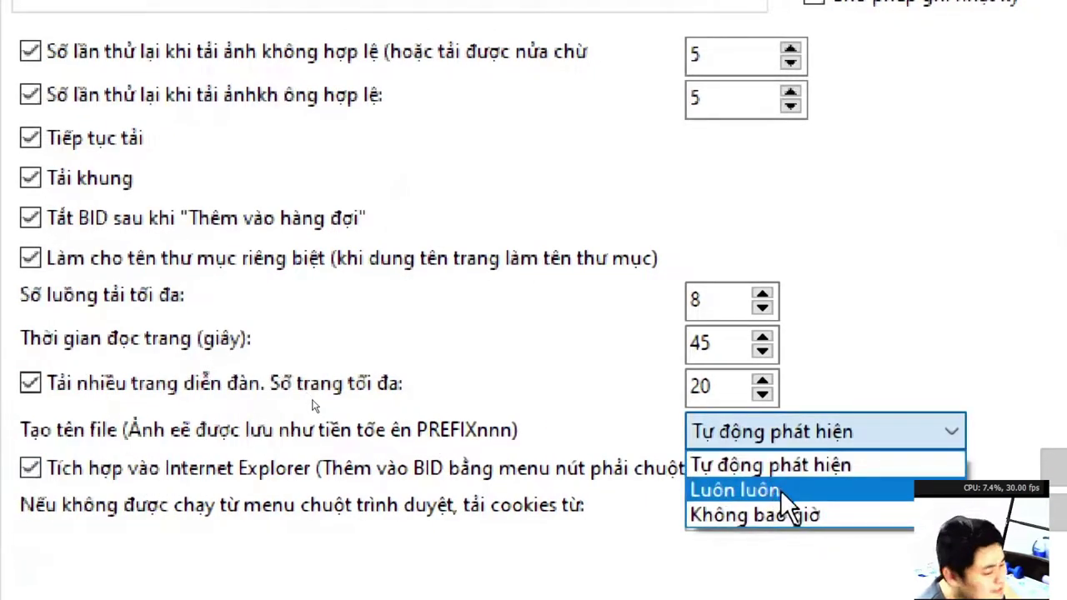
left_click(779, 490)
left_click(781, 470)
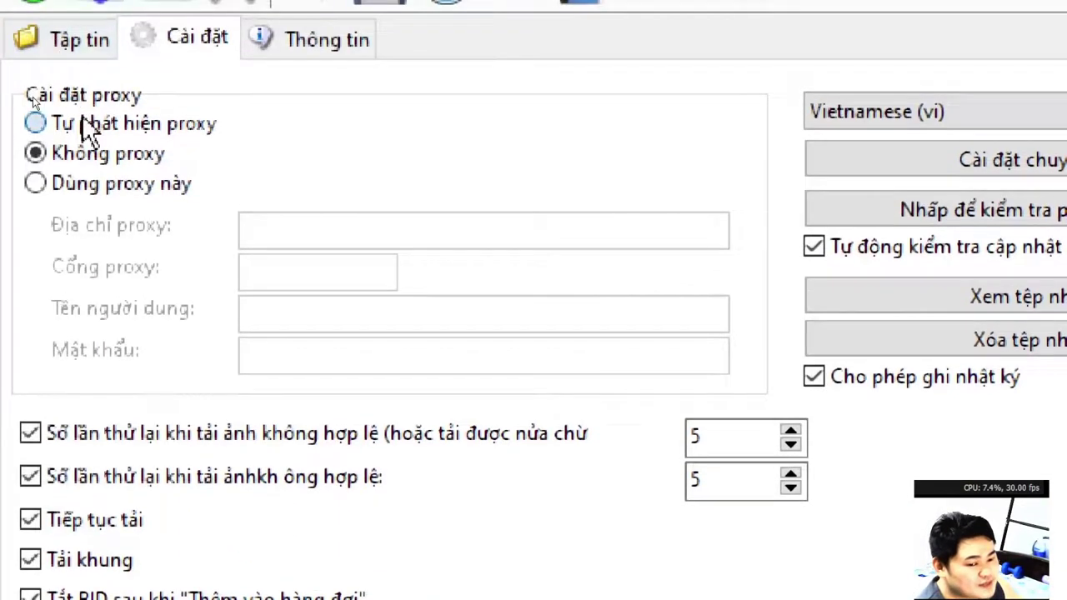
left_click(82, 117)
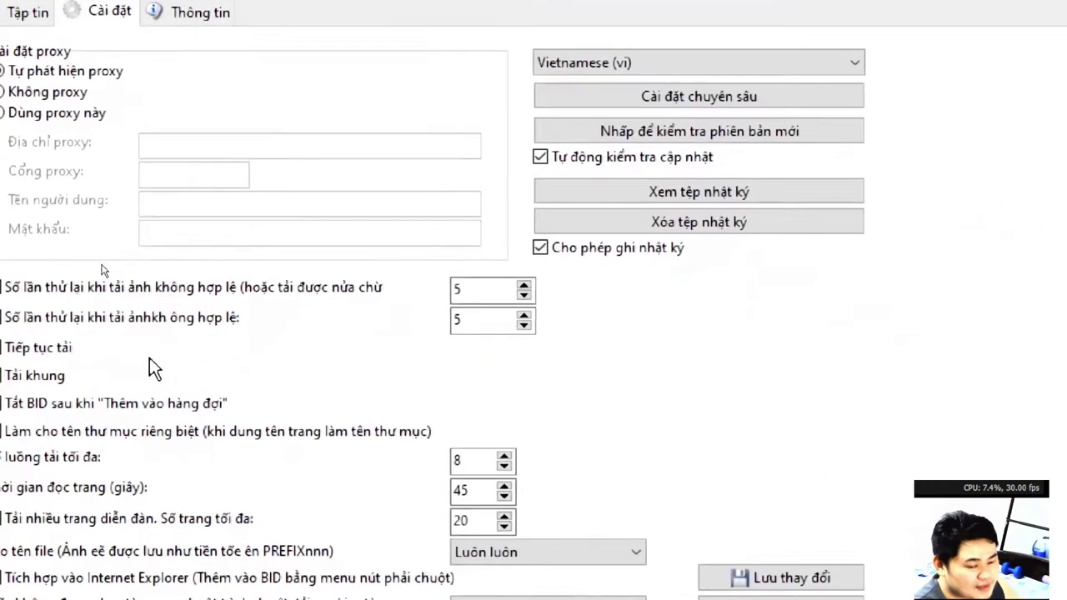
Lower both retry counts from 5 to 2.
double_click(695, 288)
type("2")
key("Tab")
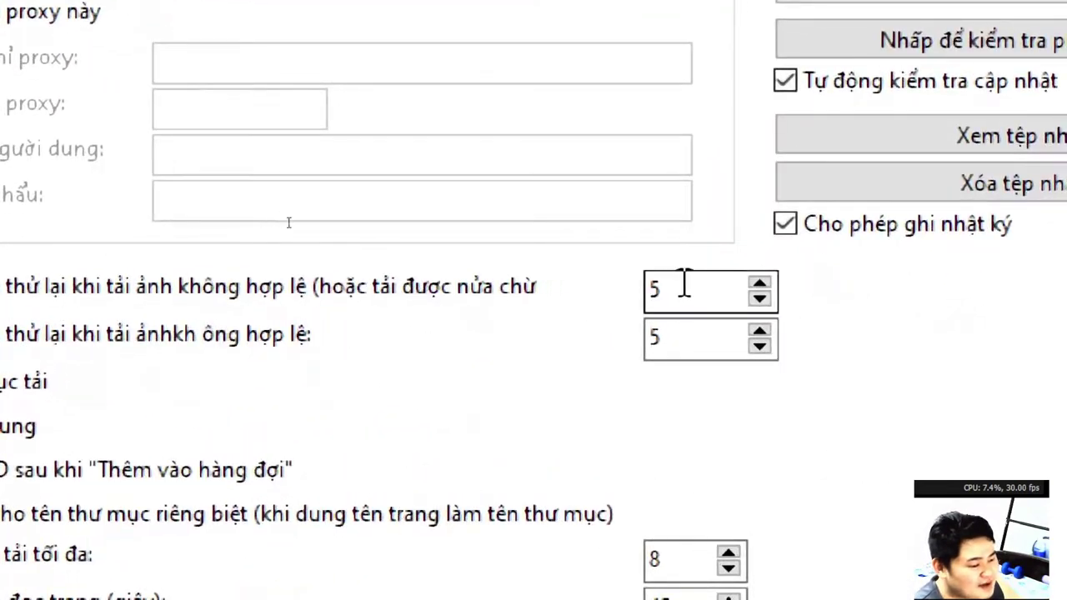
type("2")
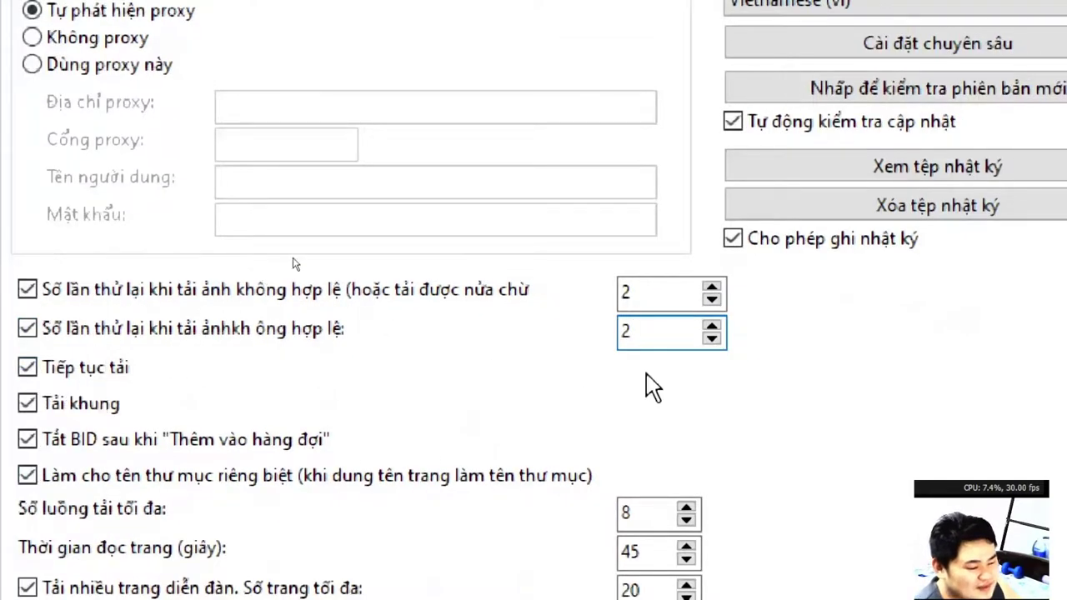
left_click(617, 342)
left_click(641, 343)
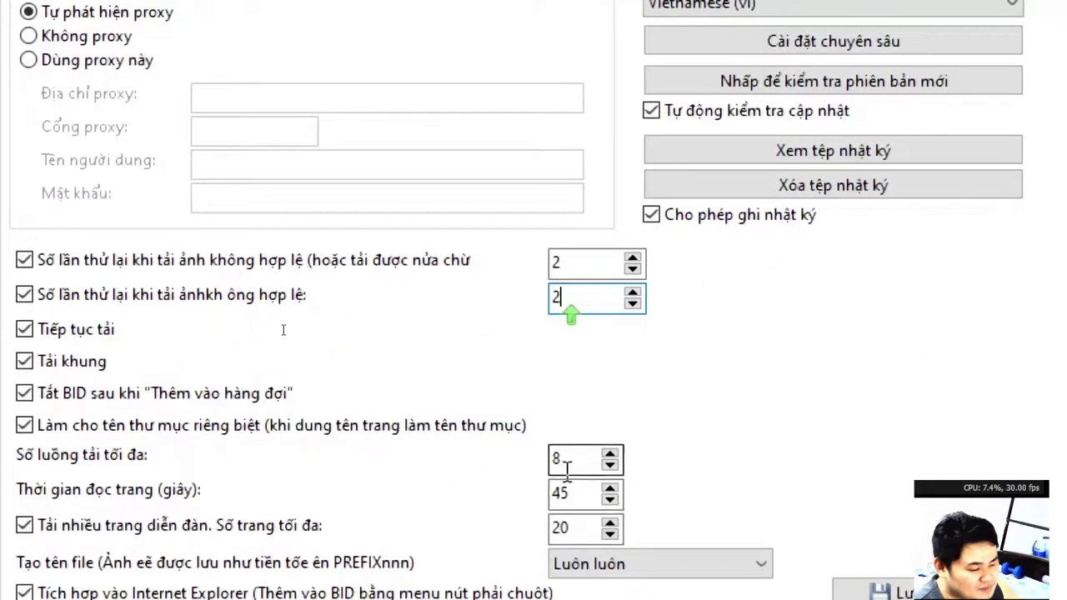
Change the maximum download threads value from 8 to 5.
double_click(571, 459)
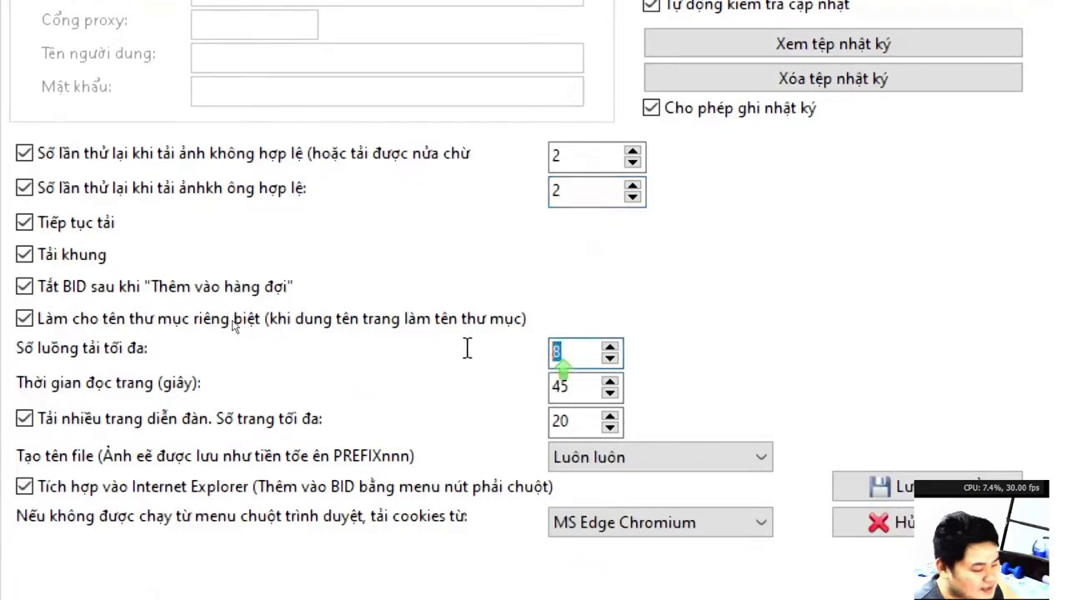
left_click(576, 386)
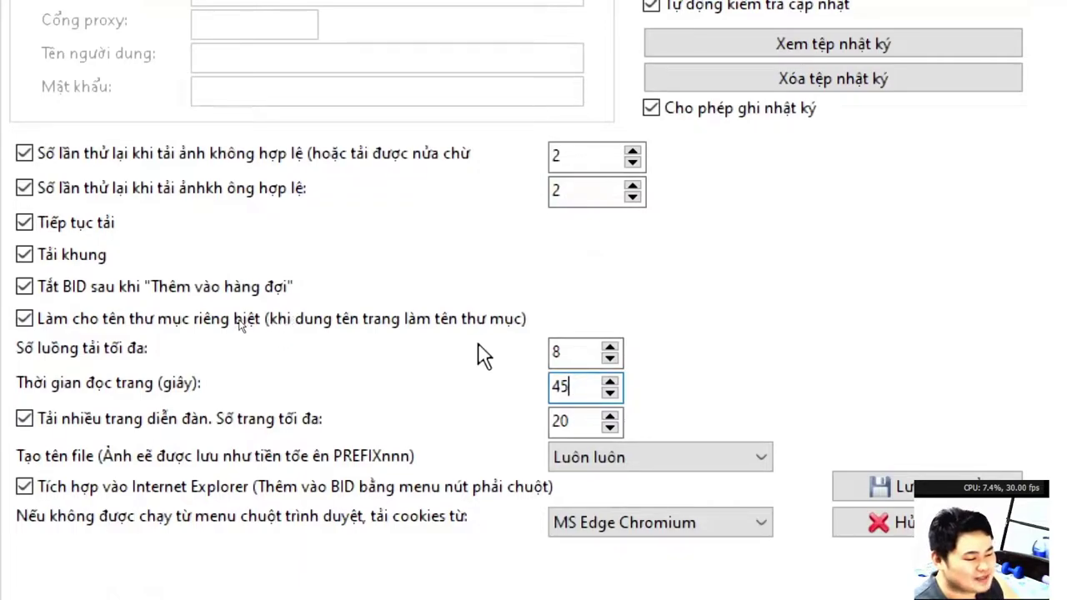
left_click(568, 354)
key("BackSpace")
type("5")
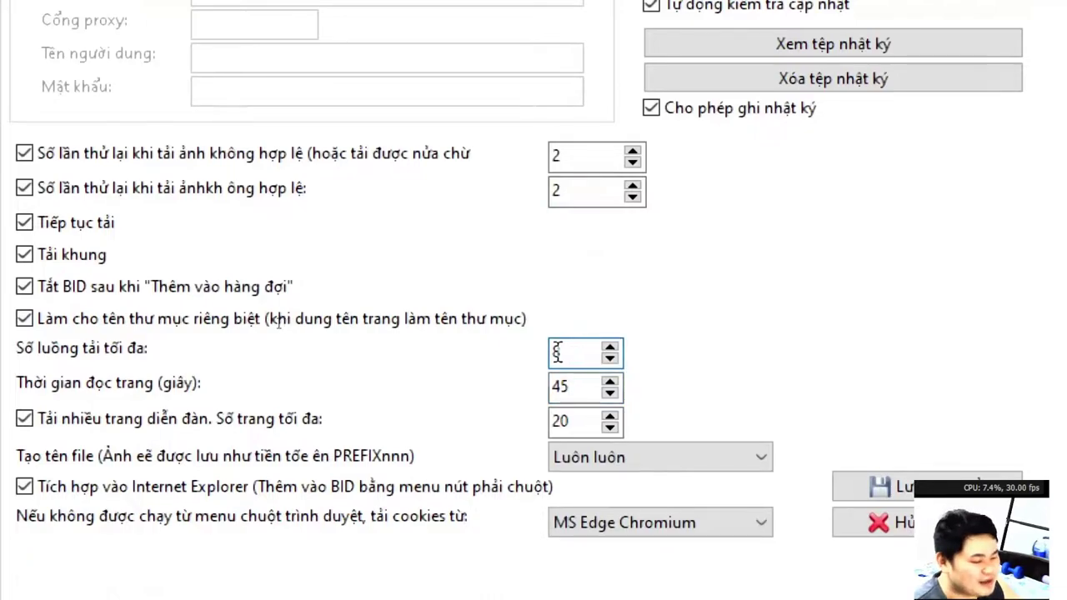
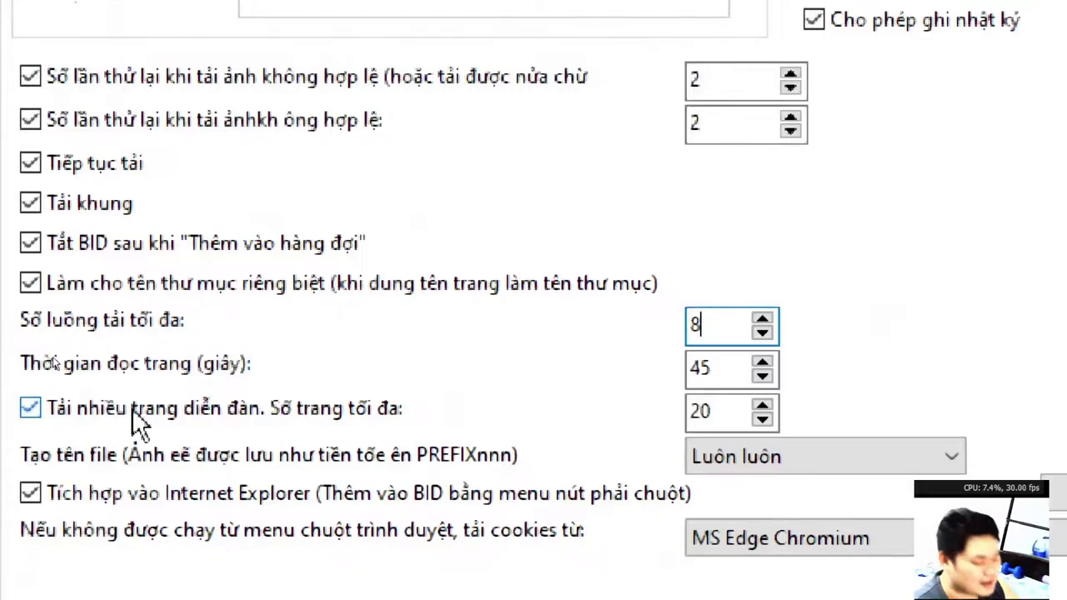
Uncheck 'Tải nhiều trang diễn đàn', save the settings, and return to the Tập tin file list.
left_click(139, 414)
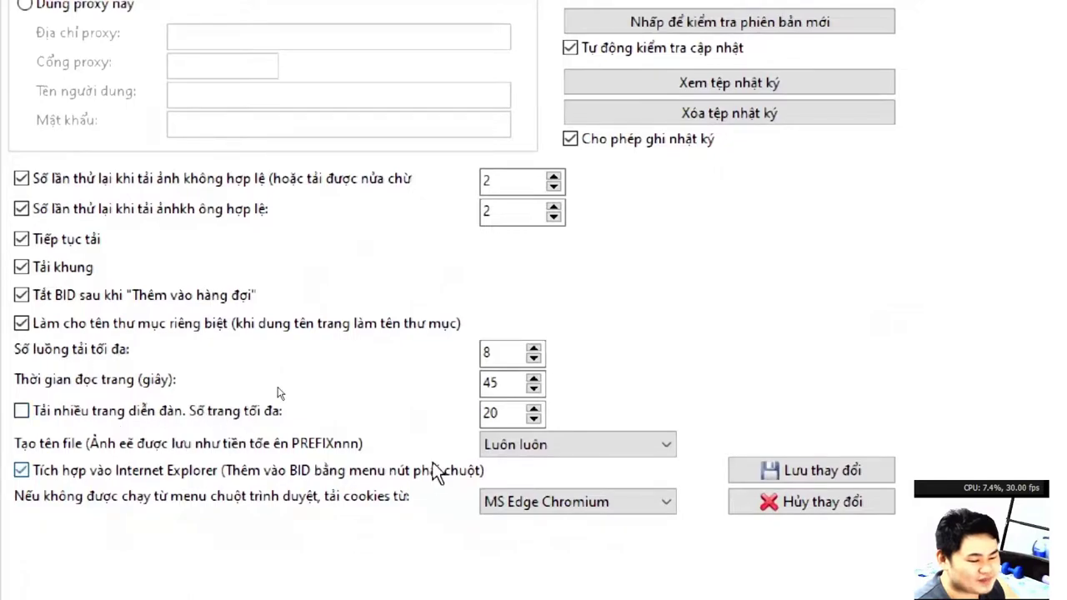
left_click(770, 471)
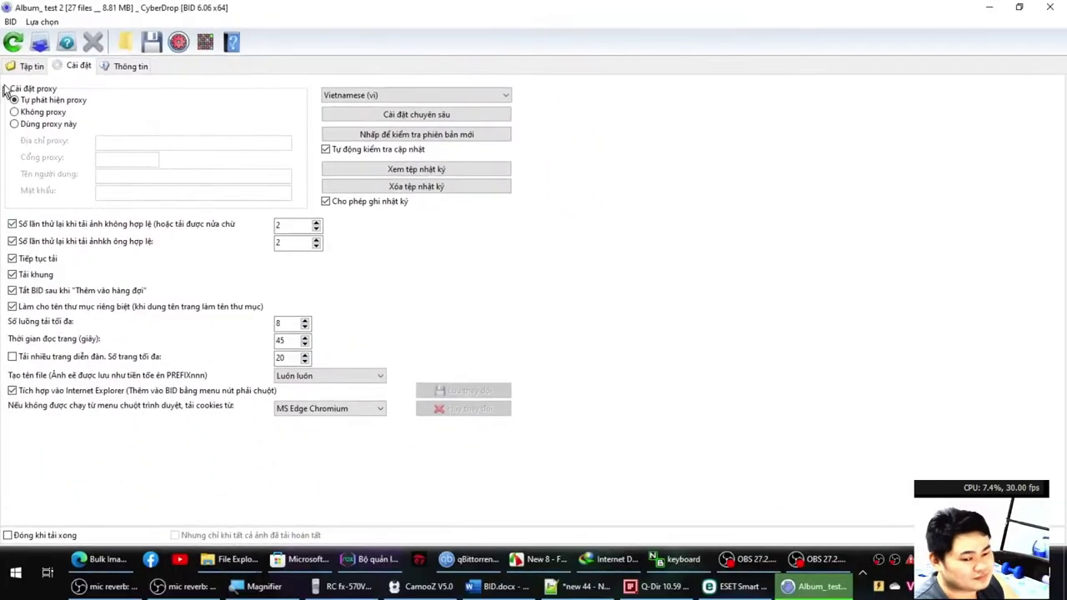
left_click(31, 66)
Open the Thần Chết Ichigo series page on nettruyengo in a new Edge tab, closing the casino ad.
left_click(97, 560)
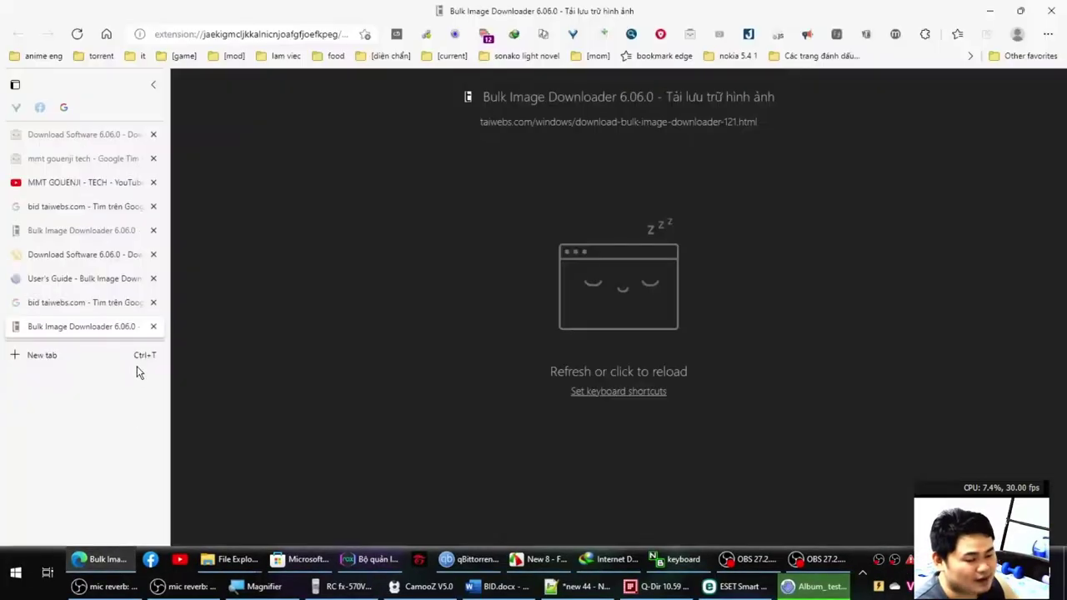
key("ctrl+t")
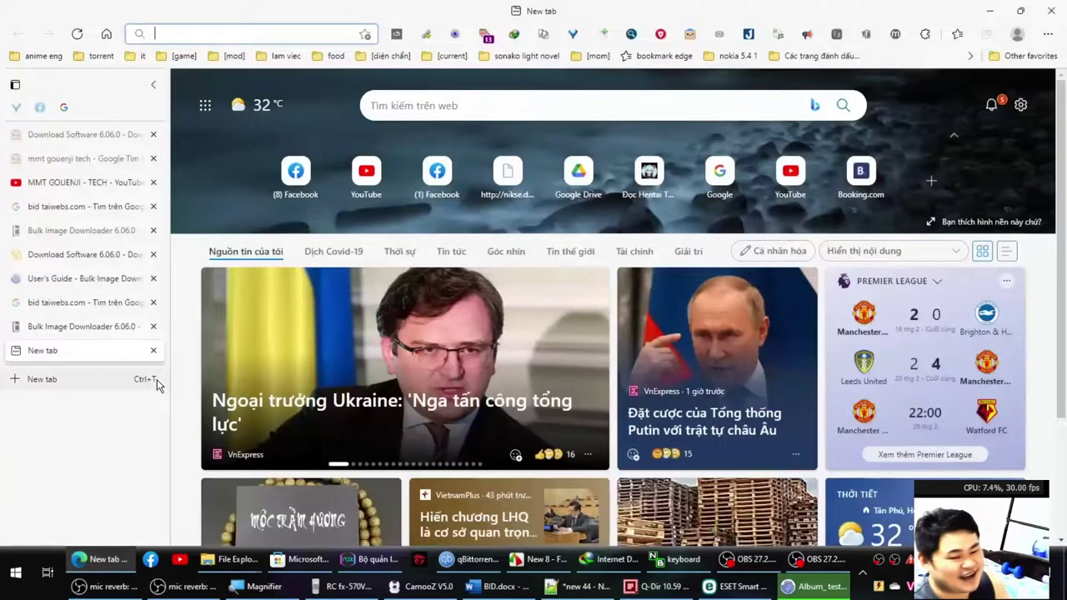
type("nettruy")
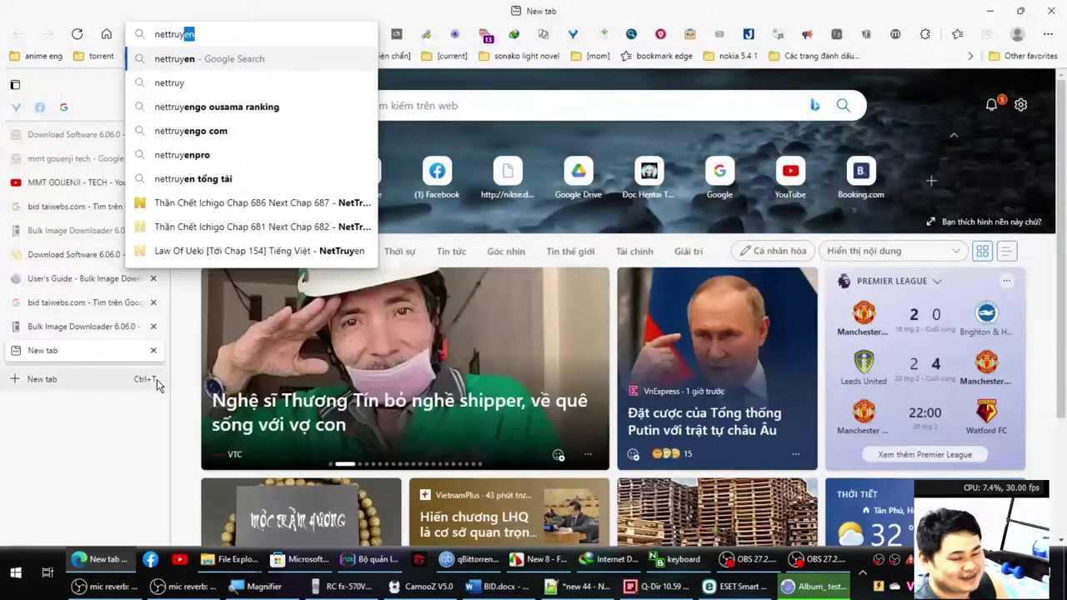
key("Up")
key("Up")
key("Up")
key("Return")
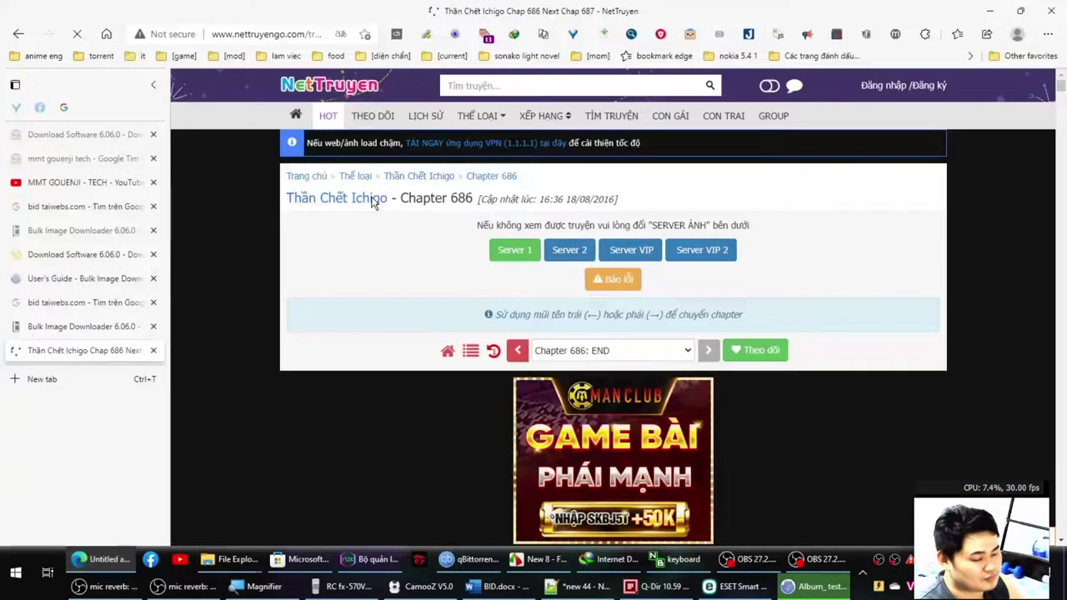
left_click(373, 204)
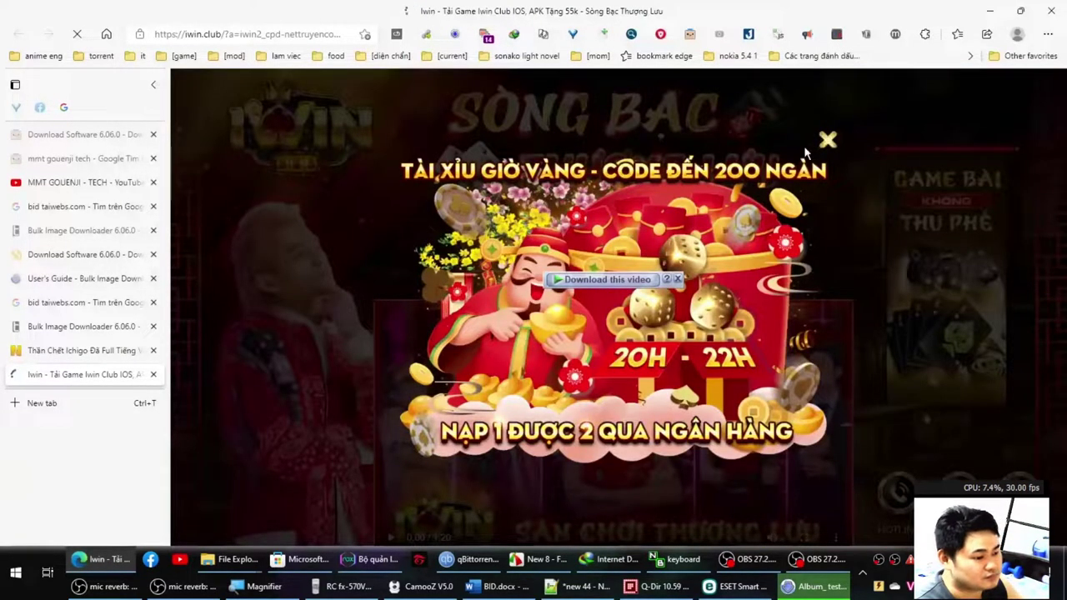
left_click(827, 140)
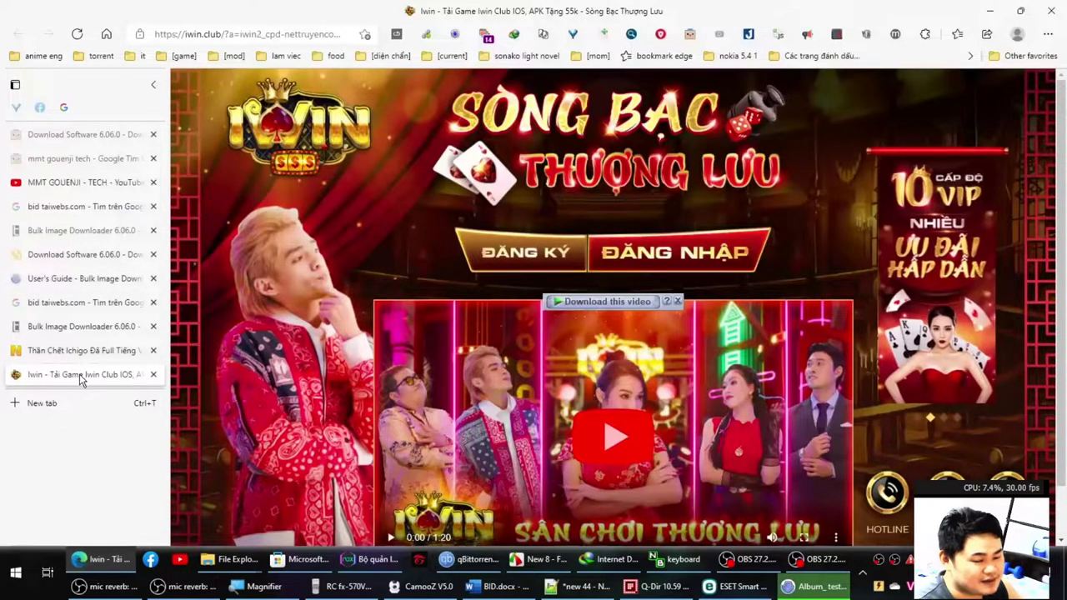
middle_click(80, 376)
Expand the full chapter list and select every chapter from 686: END down to Chapter 1.
scroll(270, 321, "down", 4)
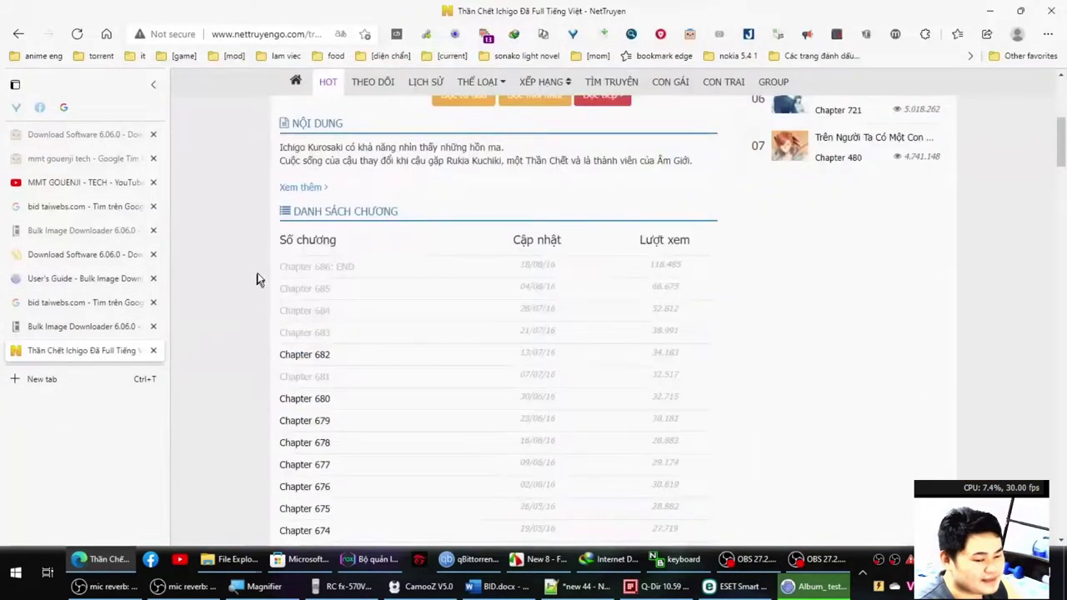
left_click_drag(257, 279, 295, 309)
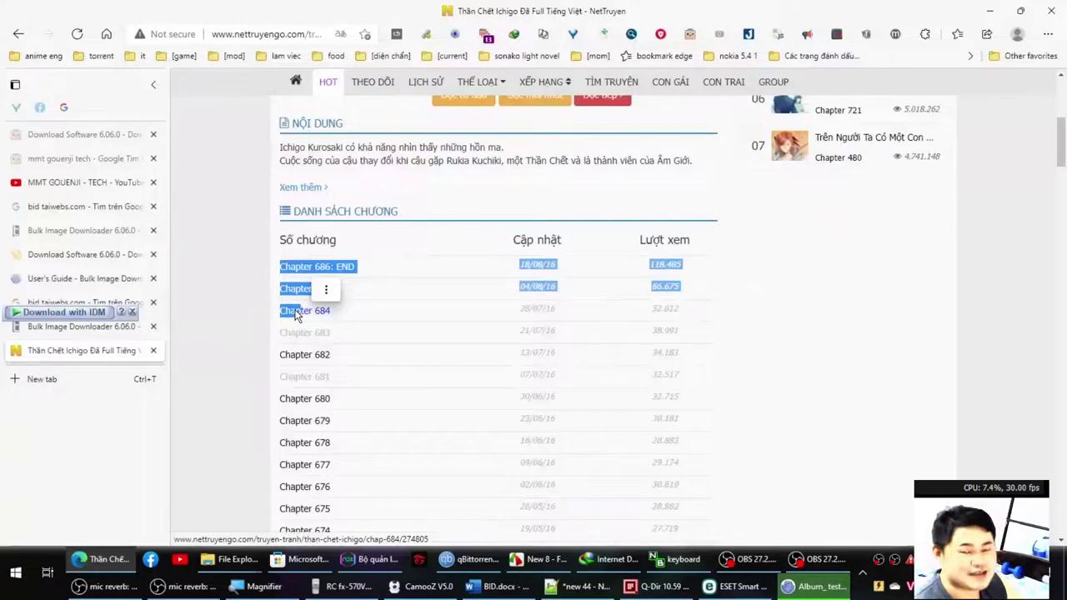
scroll(258, 350, "down", 4)
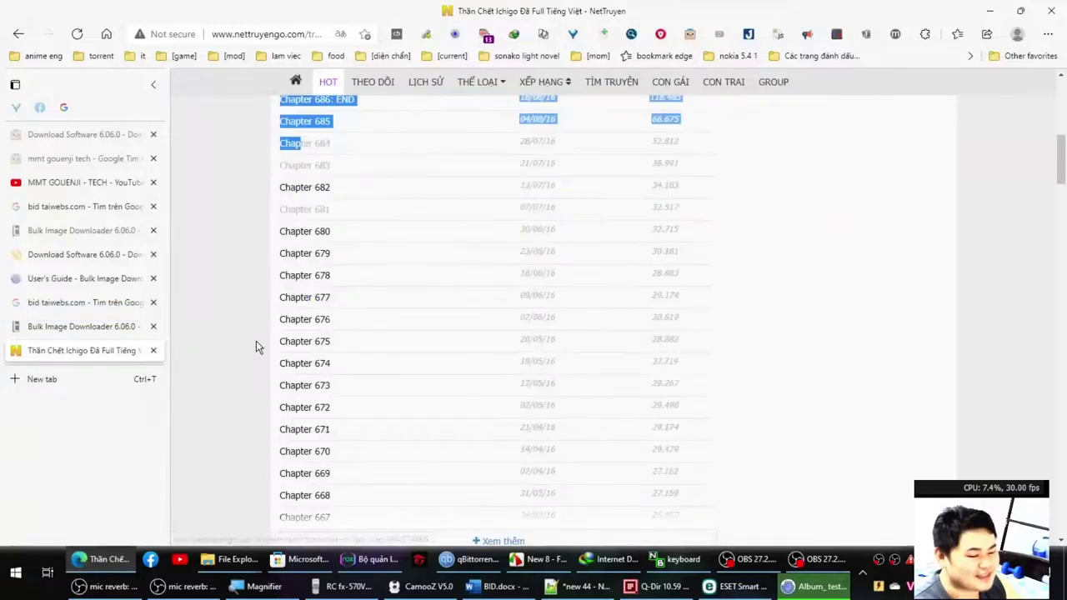
left_click(445, 386)
scroll(434, 376, "down", 6)
scroll(421, 368, "down", 15)
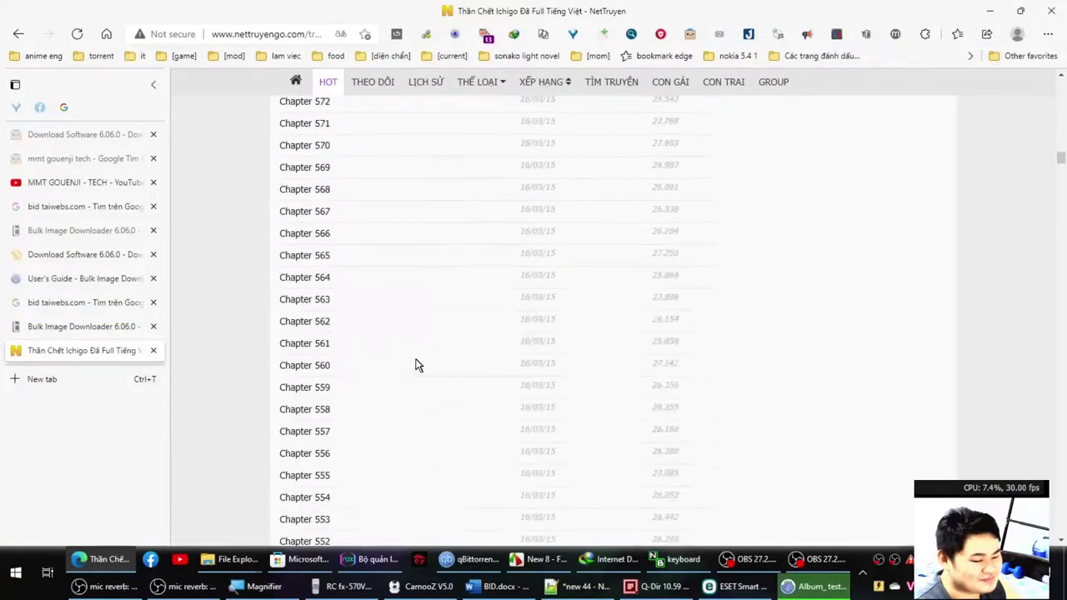
left_click_drag(1062, 188, 1030, 466)
left_click(481, 239, "shift")
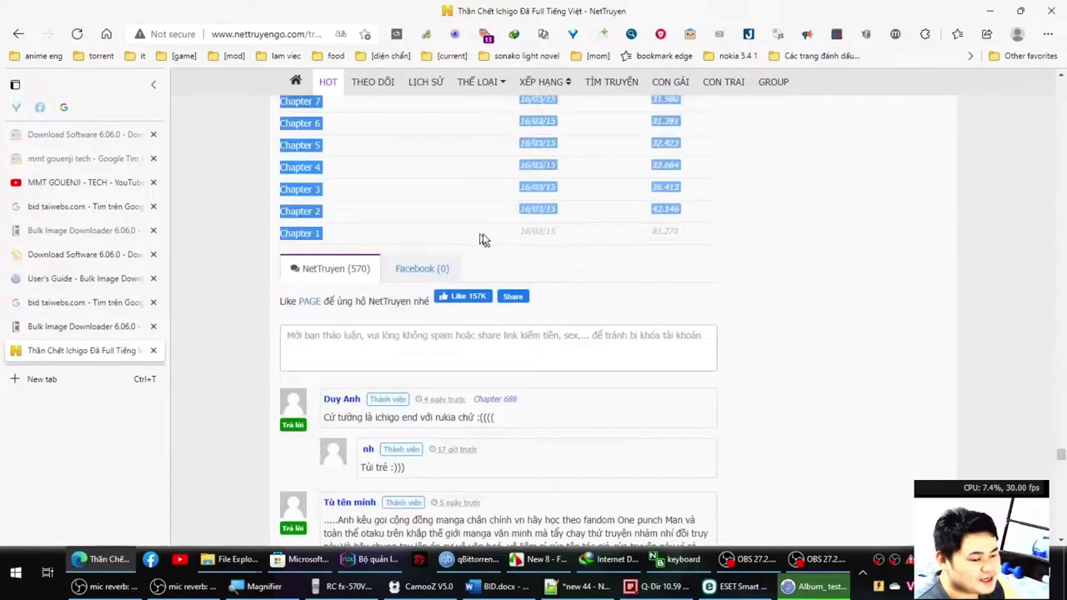
Copy the links of all selected chapters from the right-click menu.
right_click(305, 237)
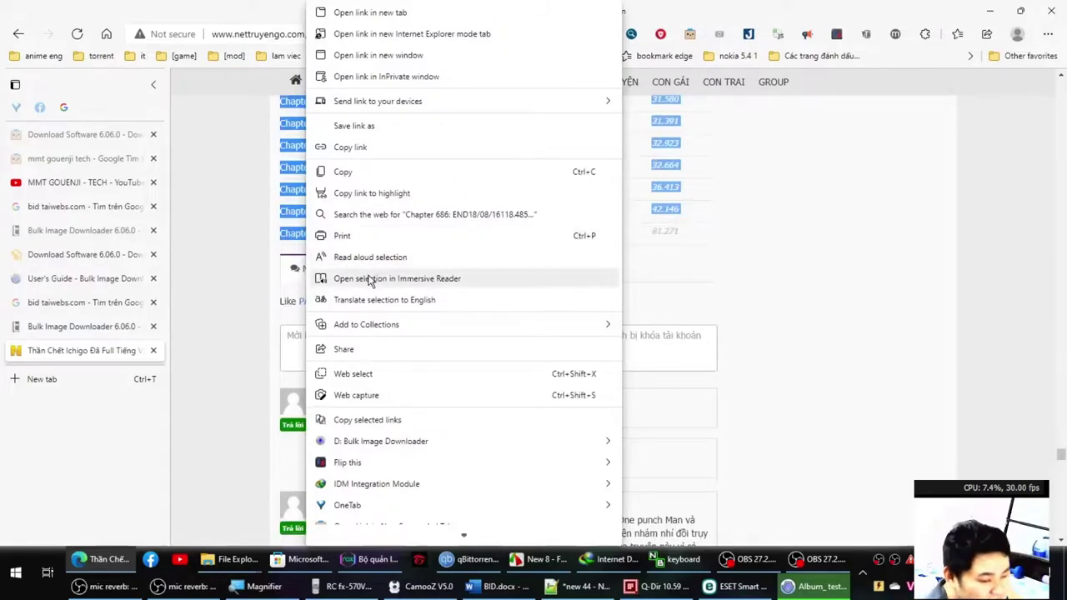
left_click(290, 11)
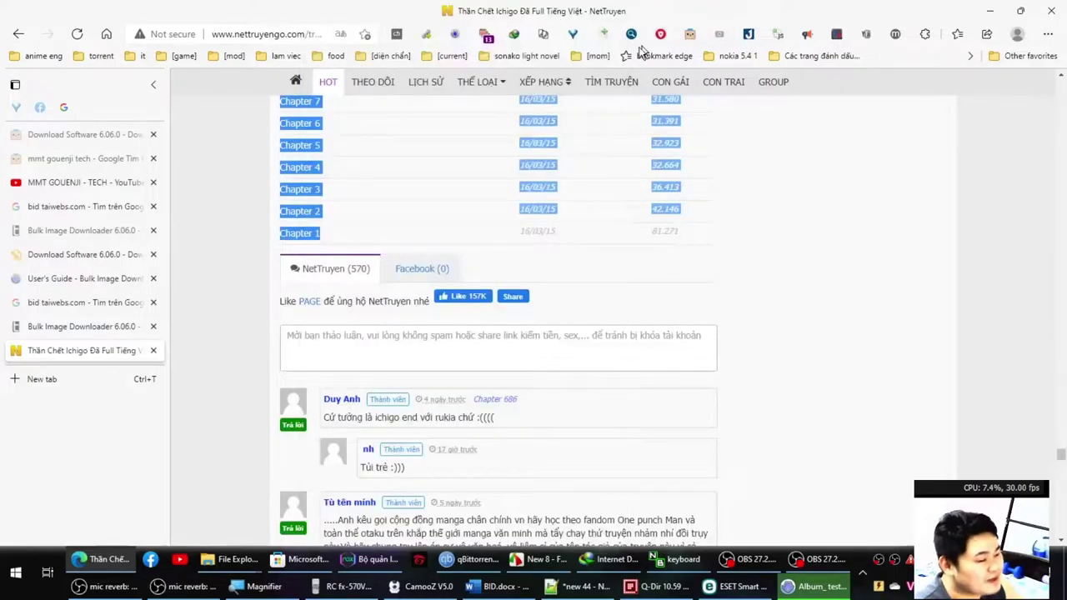
right_click(309, 174)
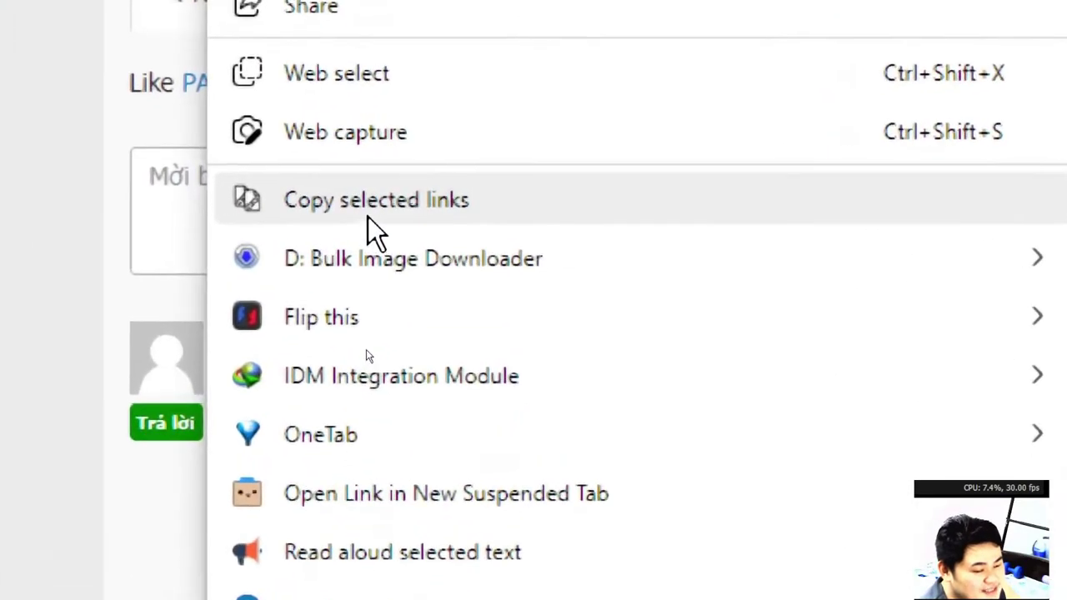
left_click(368, 210)
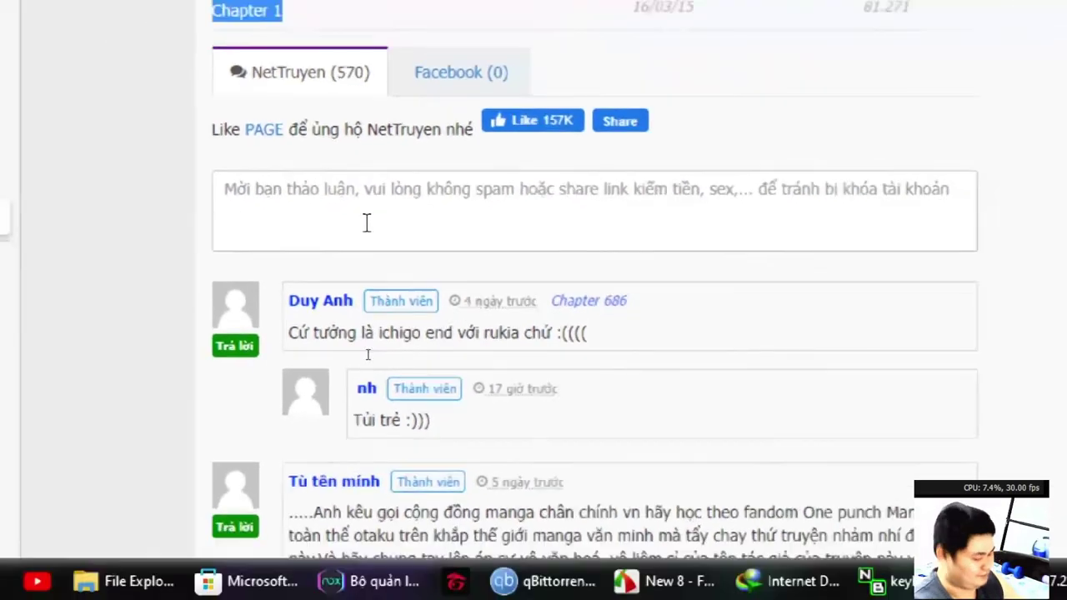
Search 'copy selected links chrome', view the extension's Web Store page, close it, and go to Notepad++.
key("ctrl+t")
type("copy ")
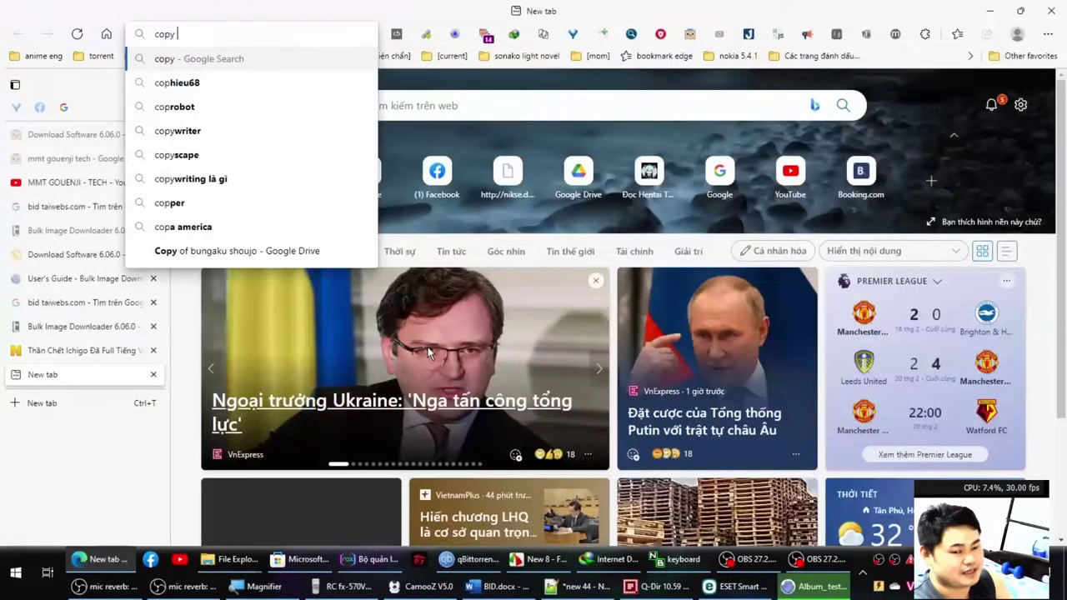
type("selected links ")
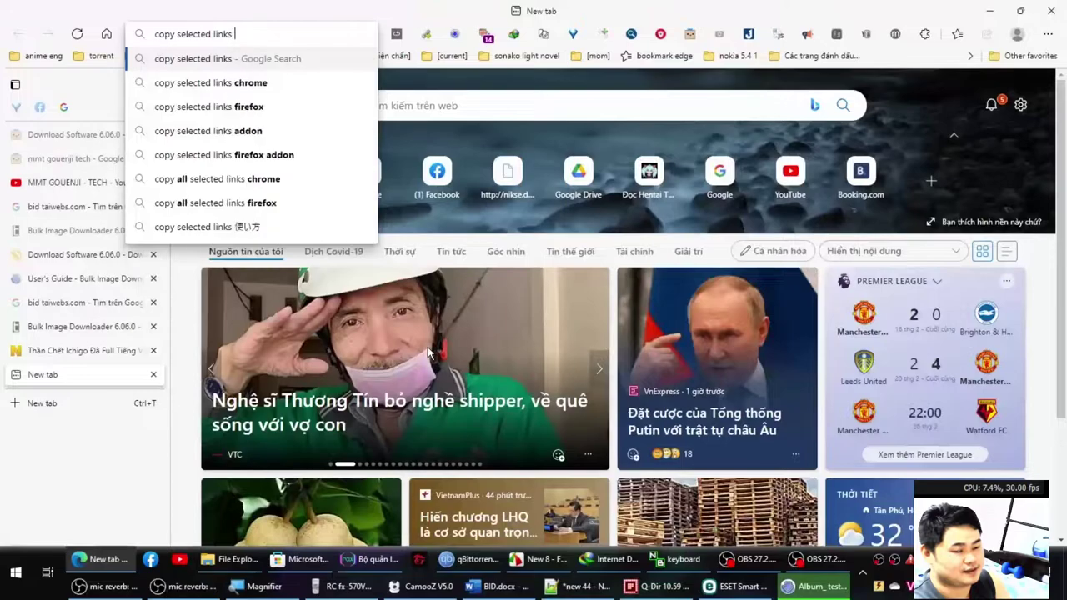
type("chro")
key("Return")
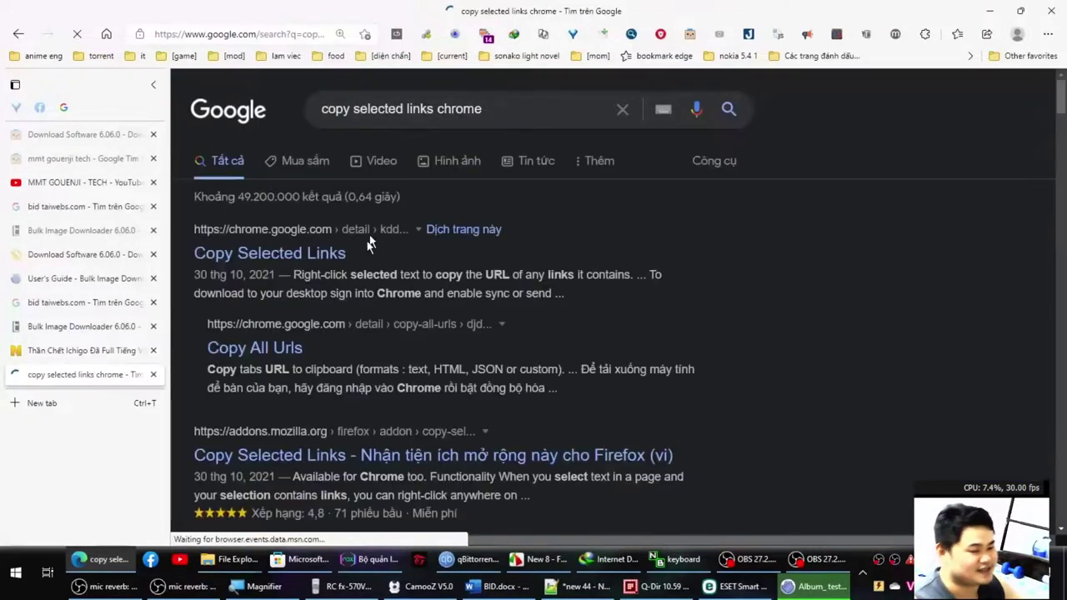
left_click(304, 256)
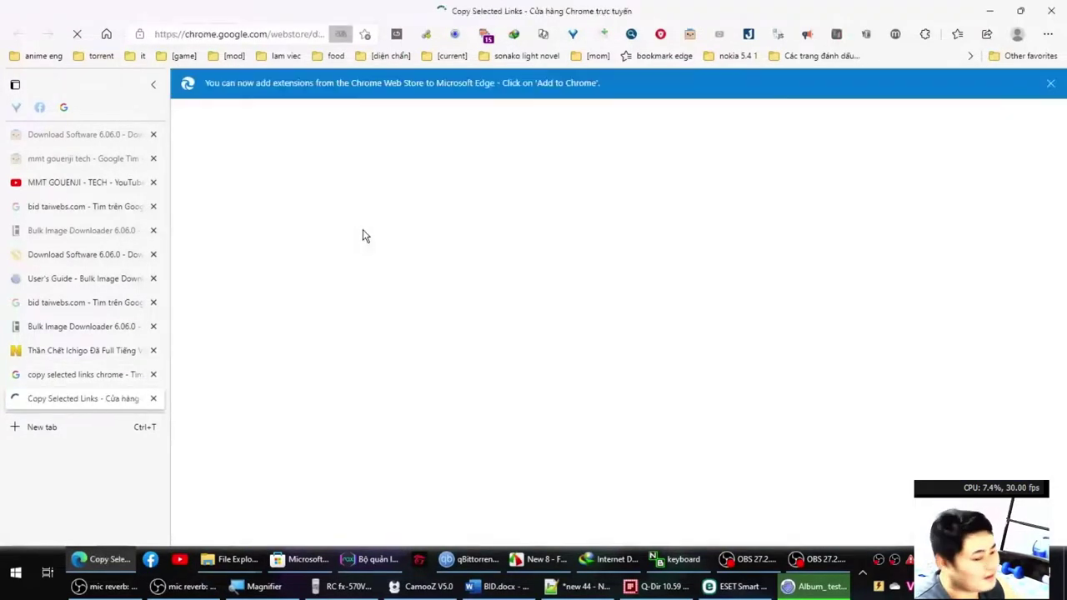
left_click(342, 53)
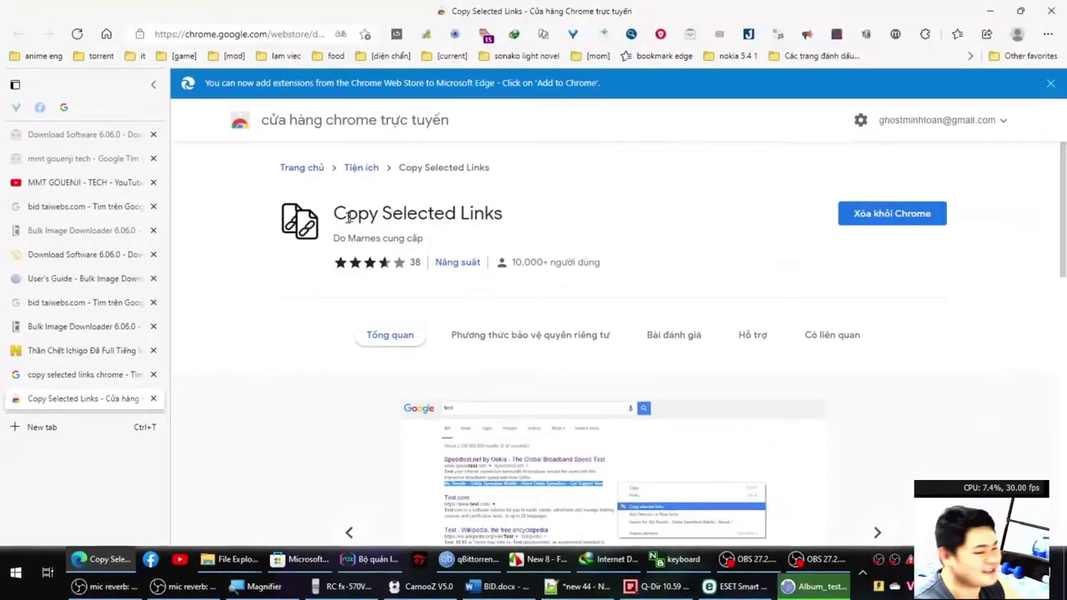
key("ctrl+w")
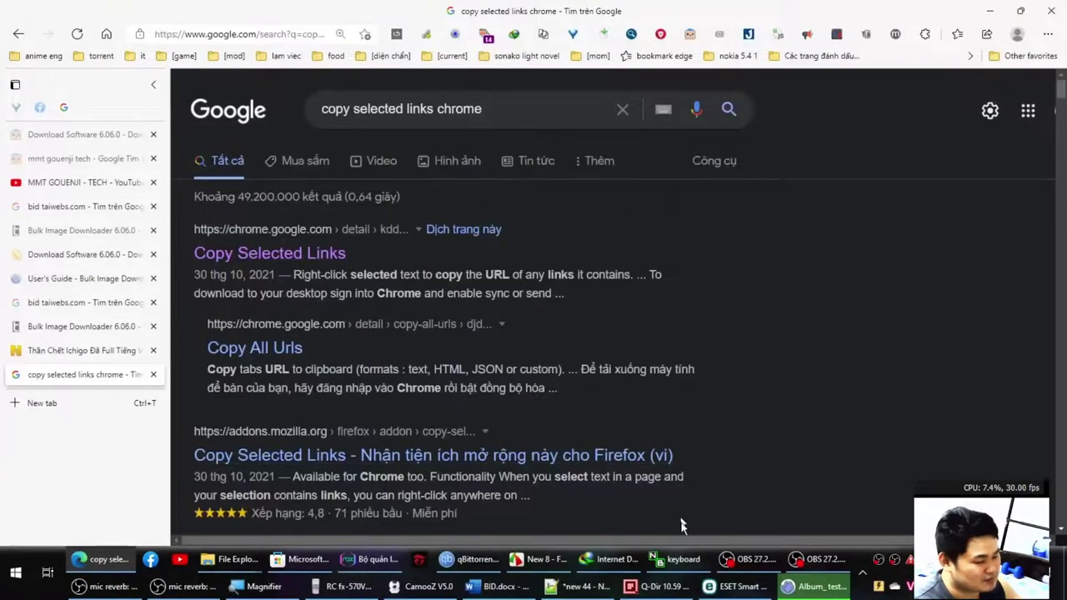
left_click(579, 585)
left_click(486, 340)
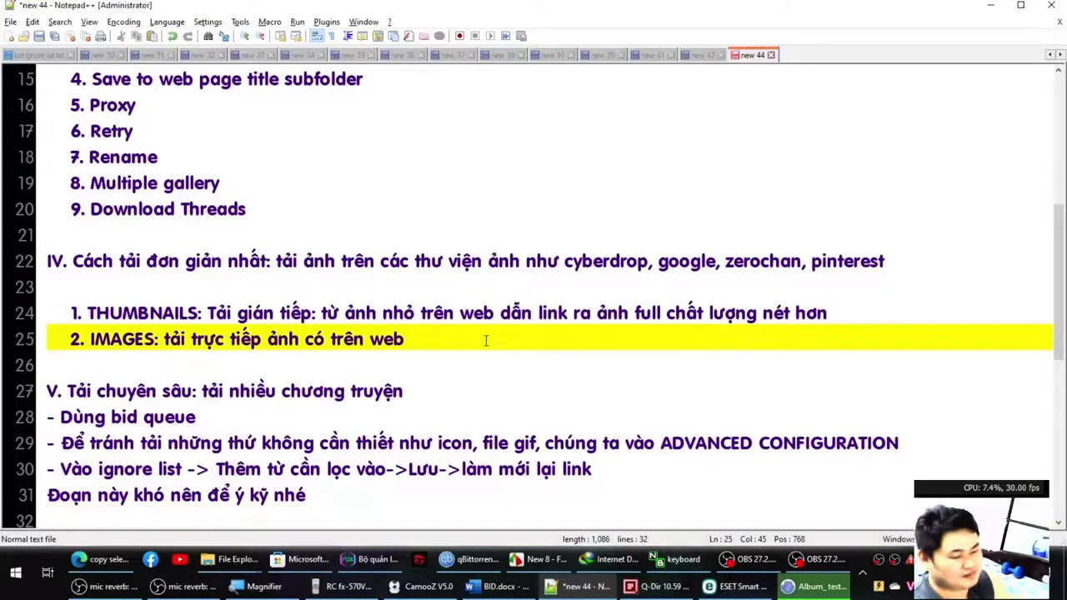
Paste the chapter links into a new document and reverse the line order so chapter 1 comes first.
key("ctrl+n")
key("ctrl+v")
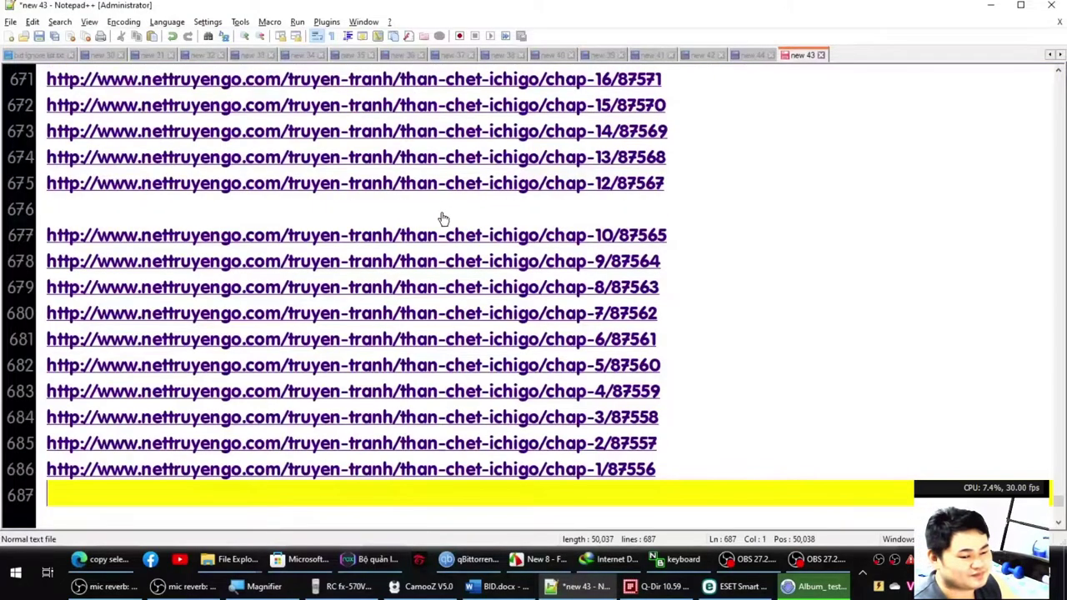
scroll(443, 218, "up", 20)
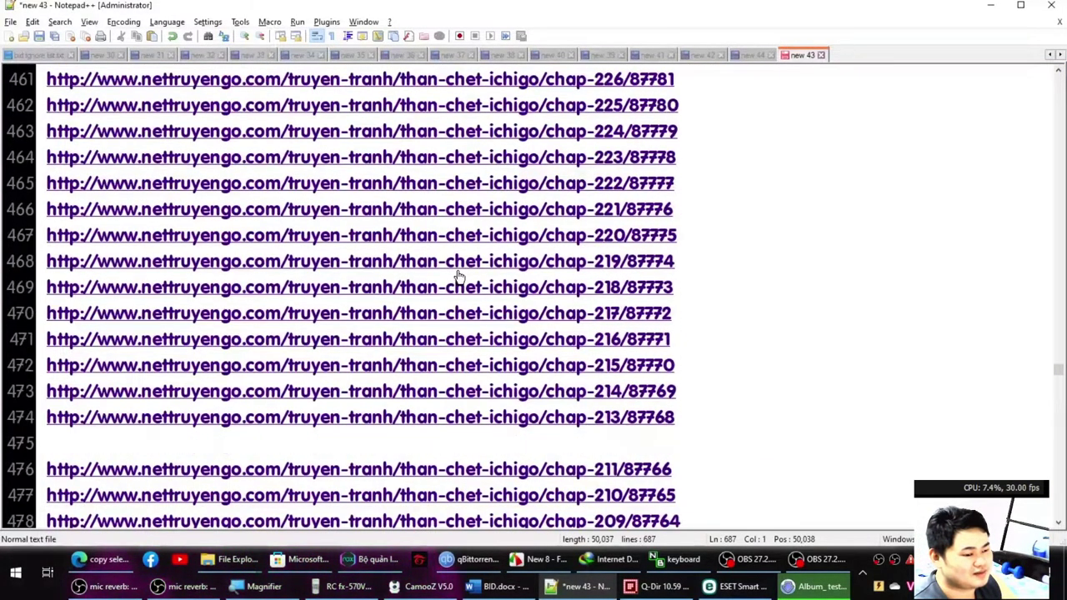
scroll(460, 271, "down", 2)
scroll(460, 270, "up", 20)
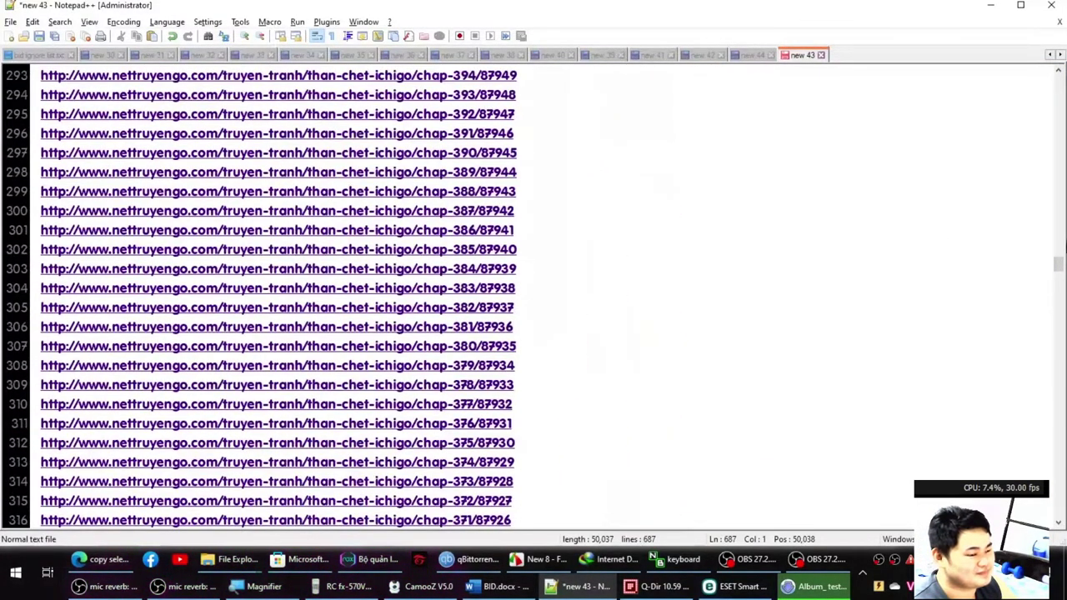
left_click_drag(1056, 267, 1024, 67)
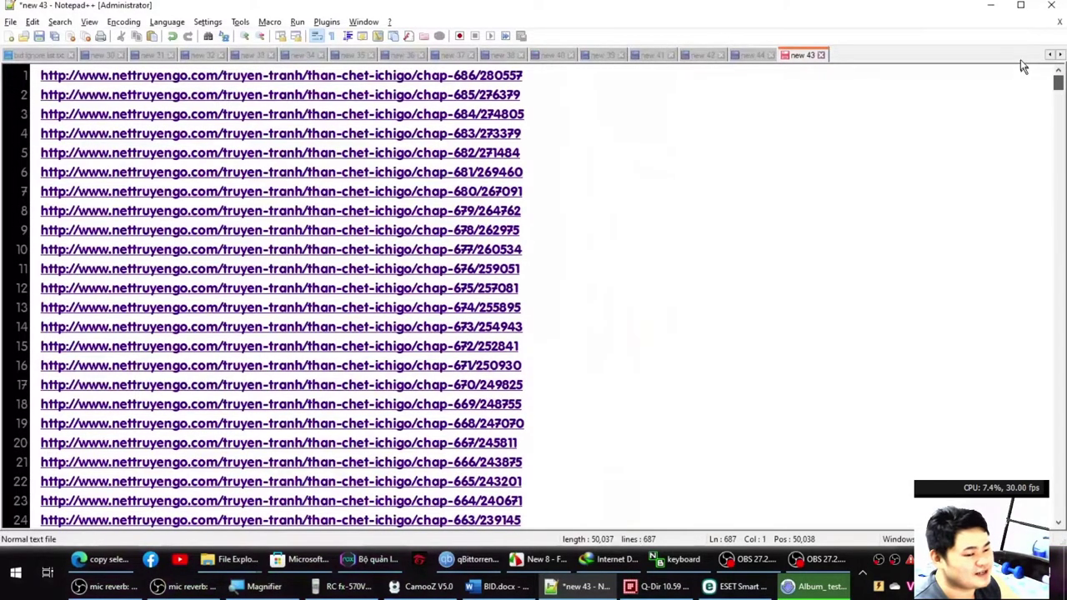
left_click(31, 22)
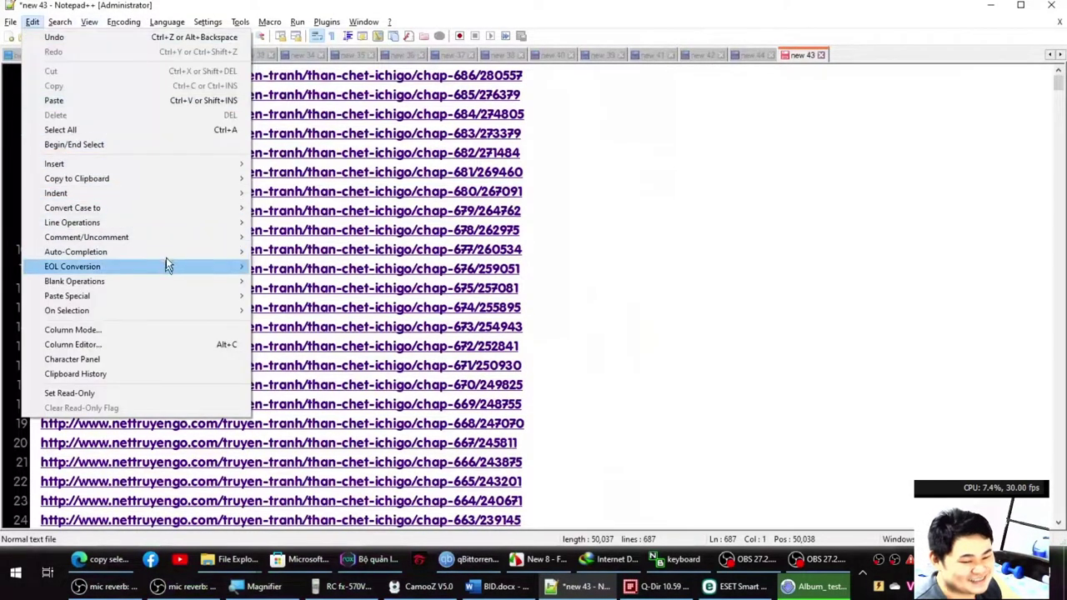
mouse_move(167, 225)
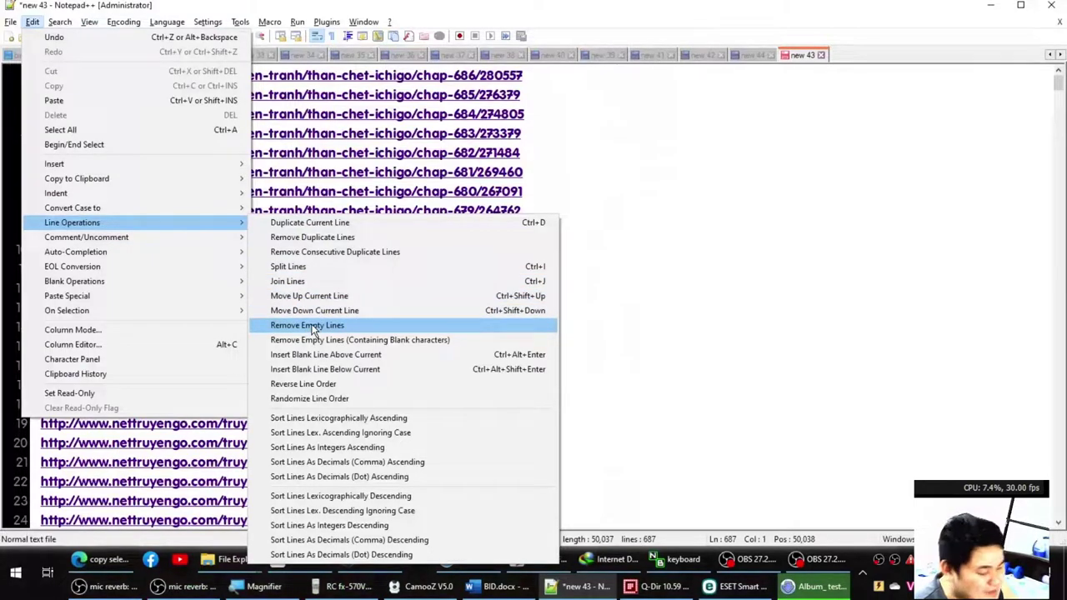
left_click(346, 383)
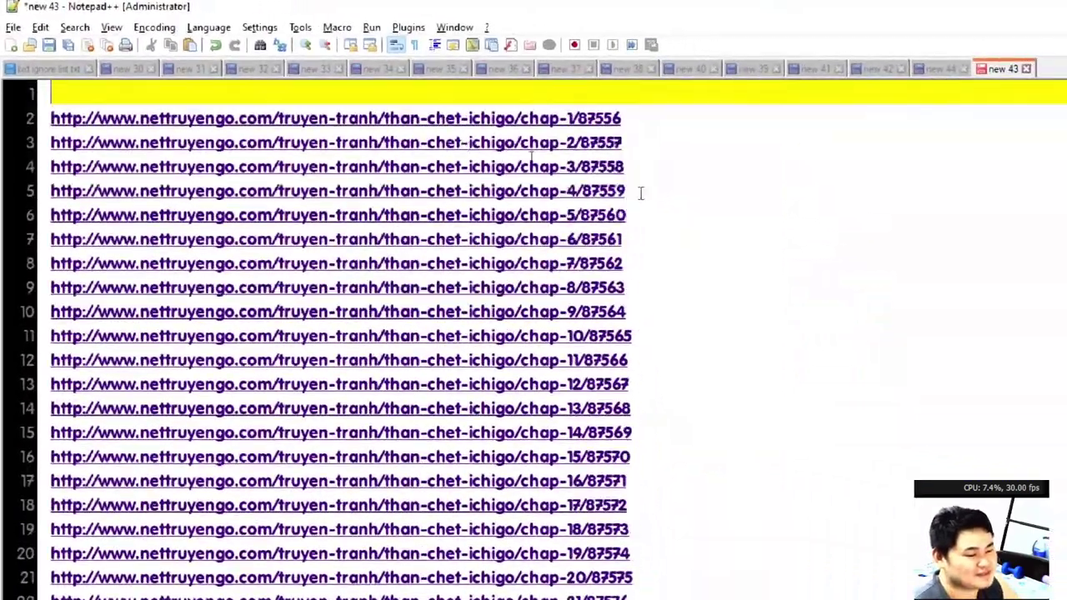
Delete the empty first line, select all the links, and switch to Bulk Image Downloader.
scroll(738, 254, "down", 20)
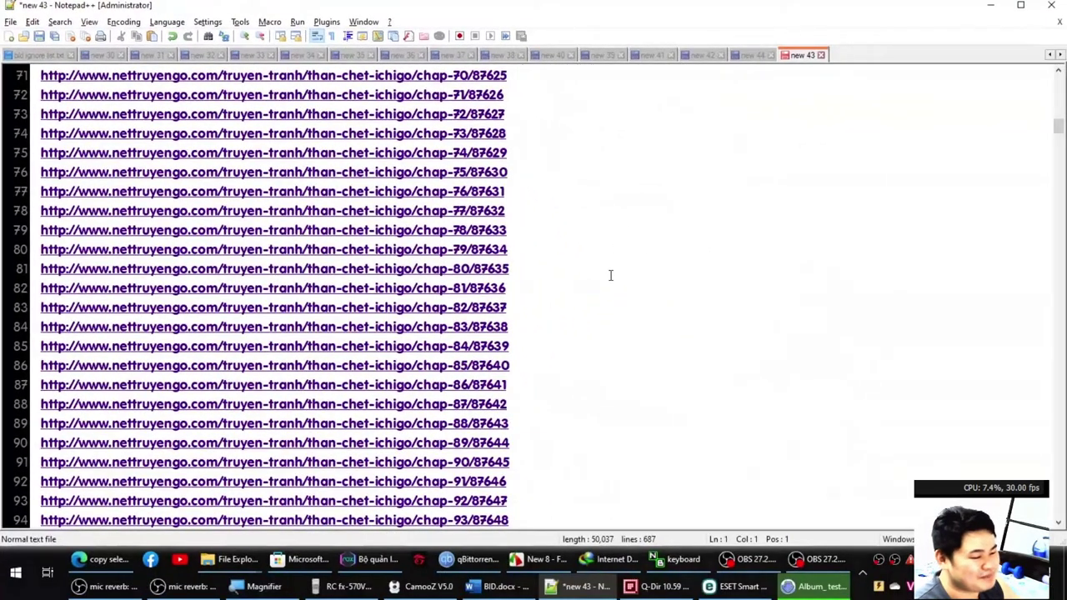
scroll(719, 259, "down", 20)
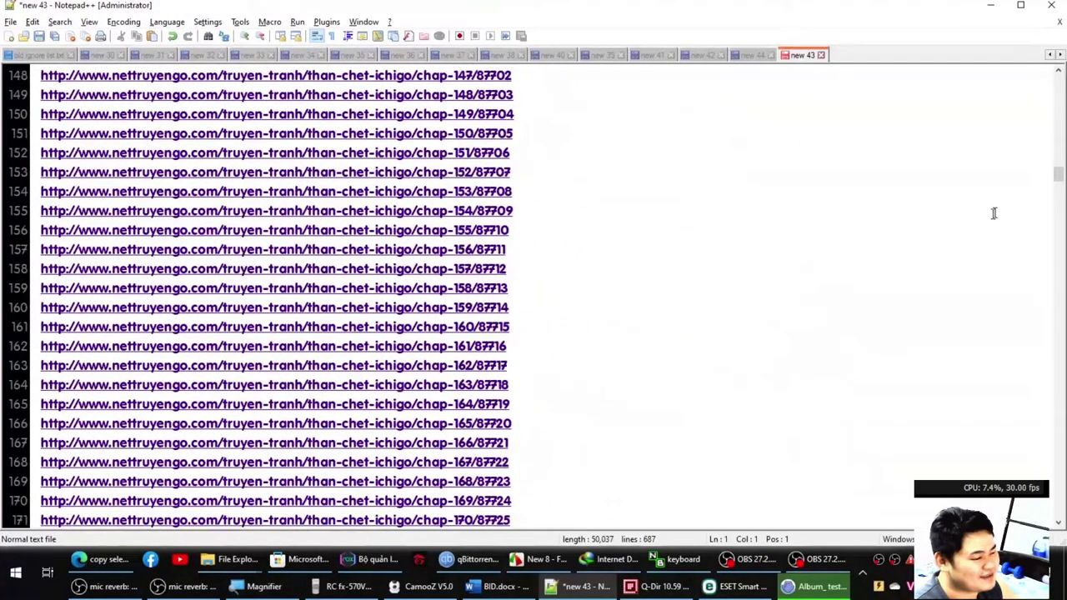
left_click_drag(1057, 171, 1057, 508)
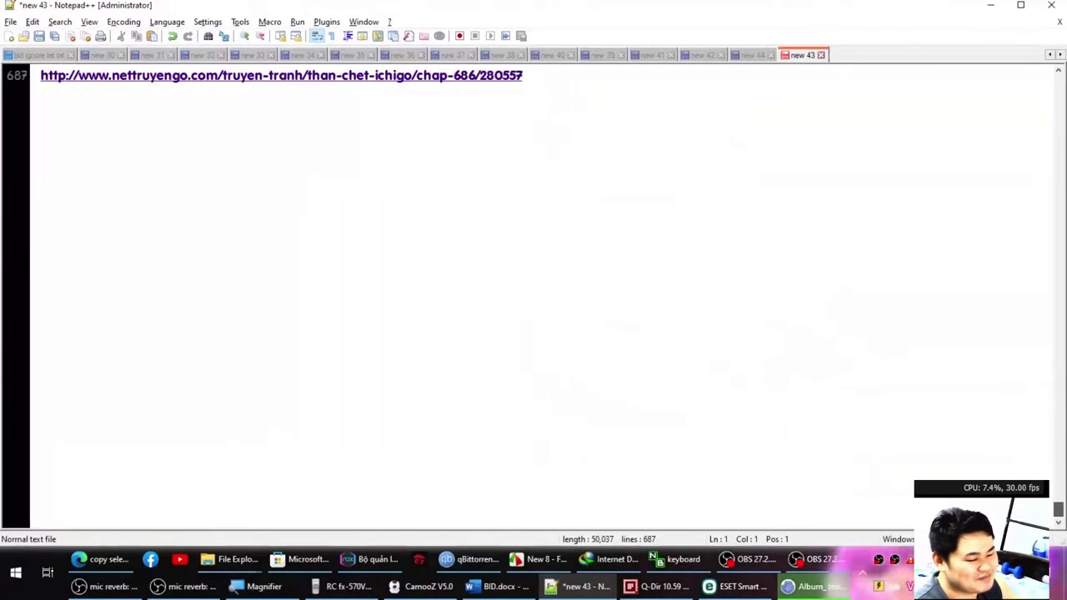
left_click(813, 414)
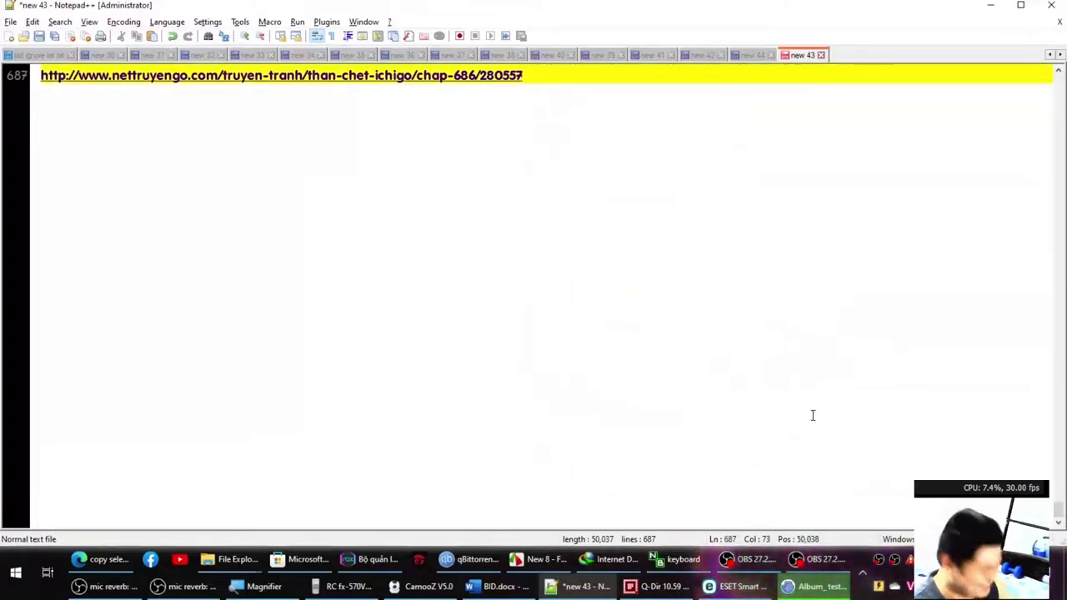
key("ctrl+a")
key("ctrl+Home")
key("Delete")
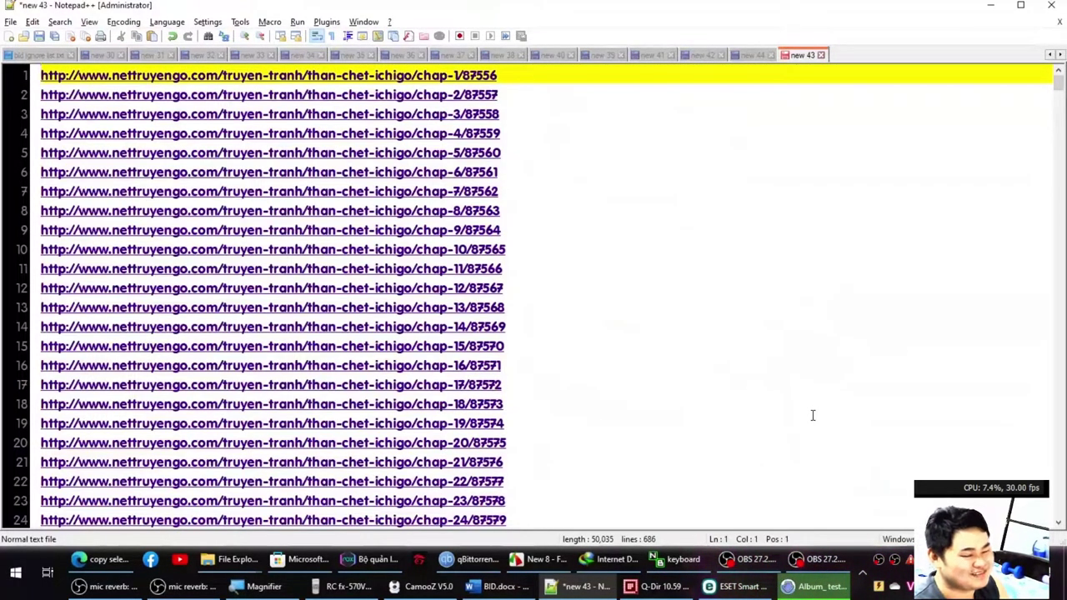
key("ctrl+a")
left_click(817, 586)
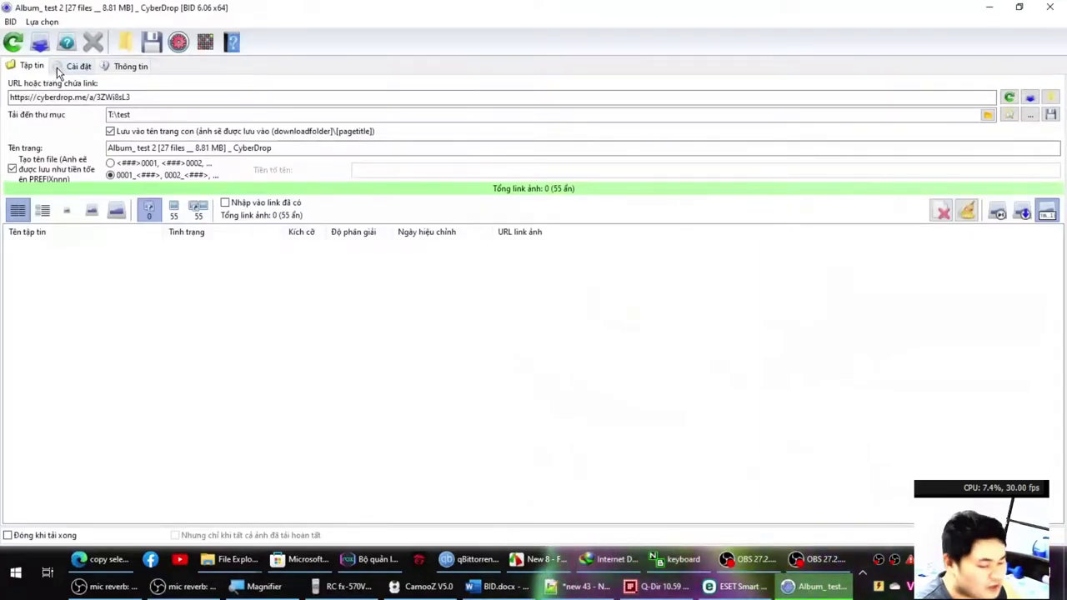
Show the found image links as thumbnails on the files page.
left_click(150, 216)
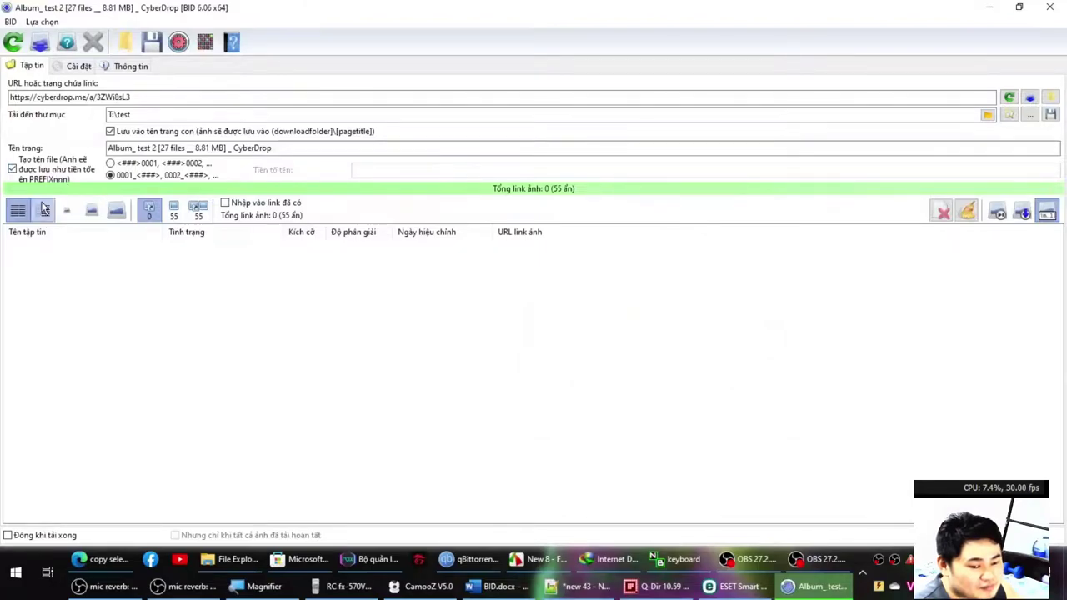
left_click(46, 210)
left_click(77, 66)
left_click(34, 66)
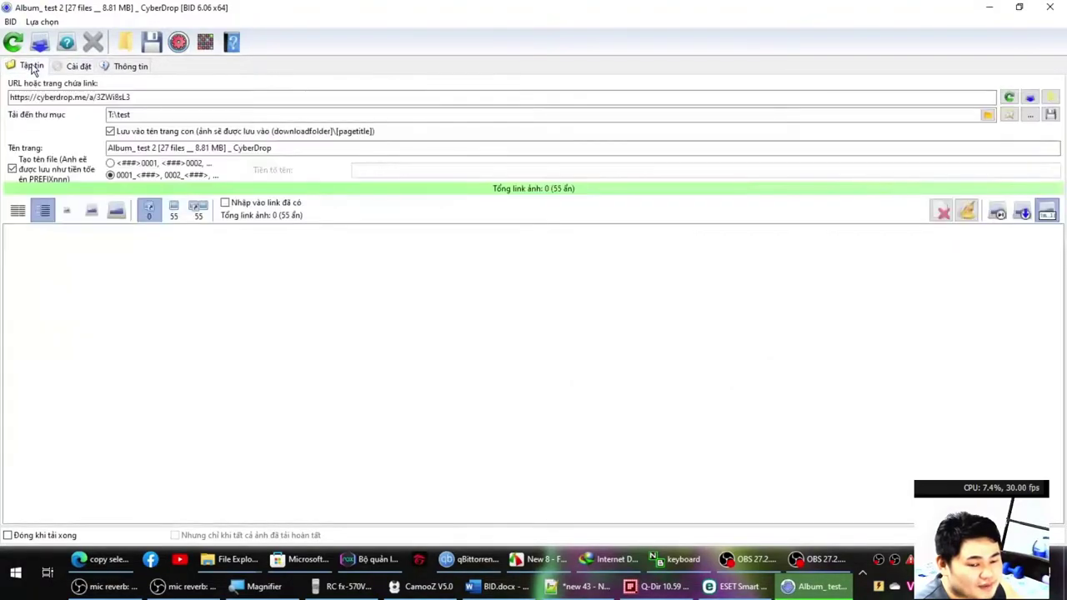
Load the pasted chapter 1 URL, list all 88 image links, then return to Notepad++.
double_click(128, 98)
type("http://www.nettruyengo.com/truyen-tranh/than-chet-ichigo/chap-1/87556")
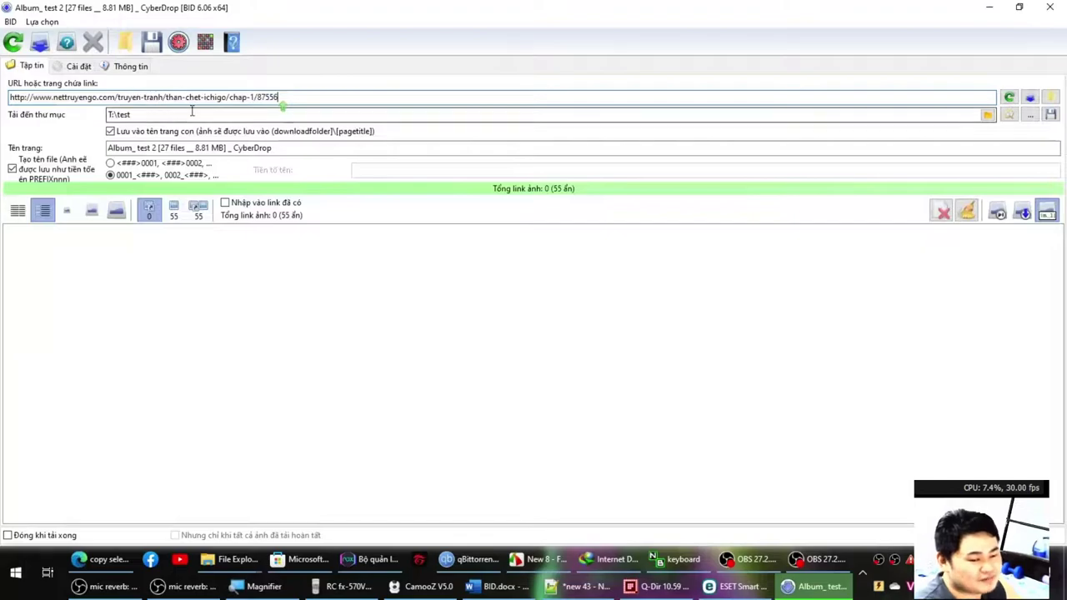
key("Return")
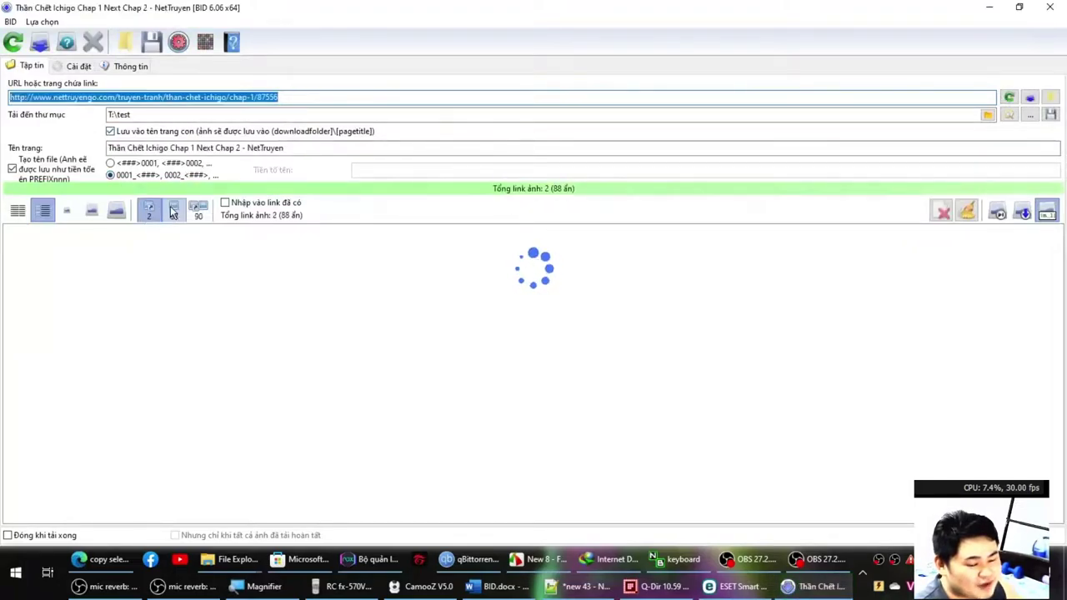
left_click(176, 211)
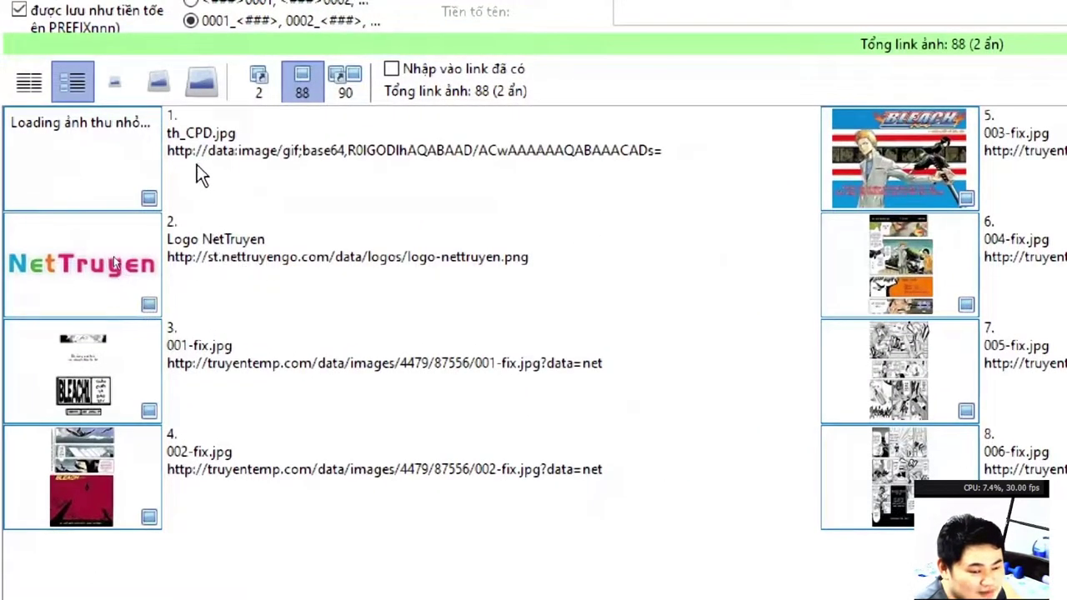
left_click(199, 162)
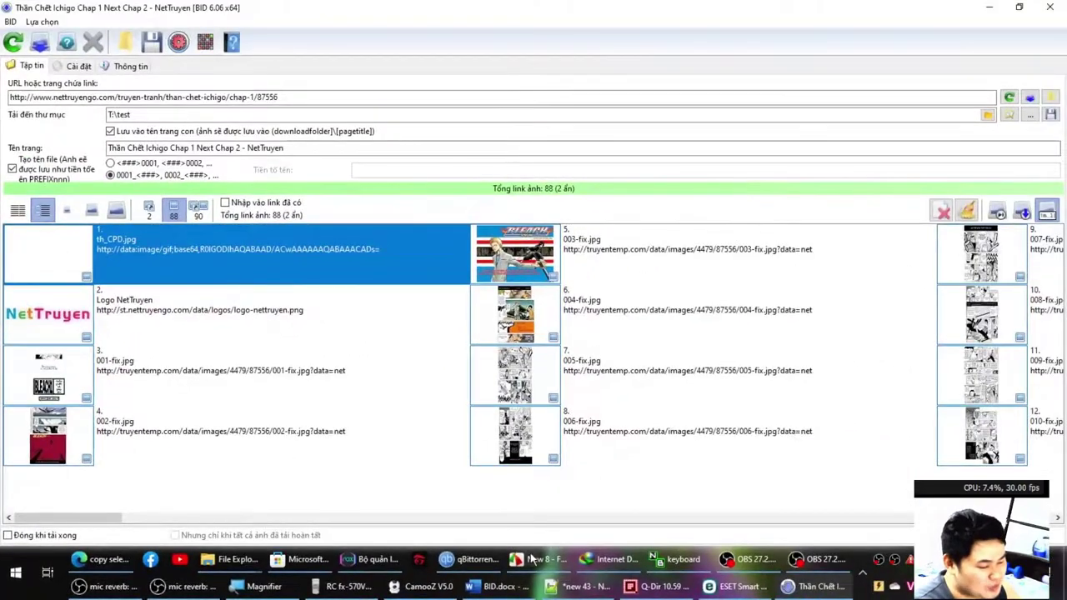
left_click(583, 586)
left_click(458, 366)
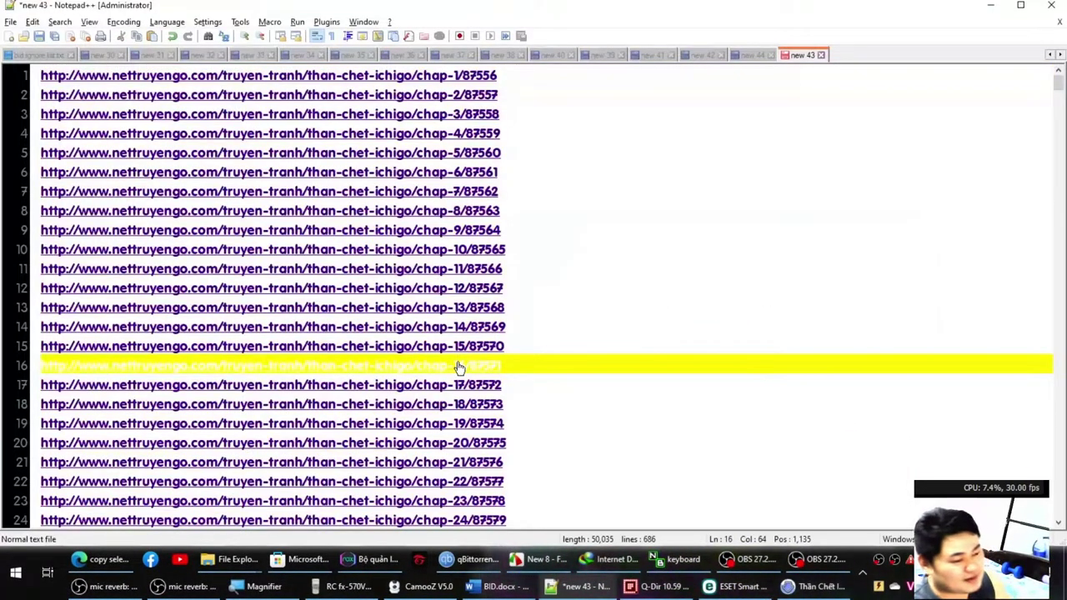
Type 'Logo Nettruyen' into a new note, checking the name against the Logo NetTruyen entry in the downloader.
key("ctrl+n")
type("Logo")
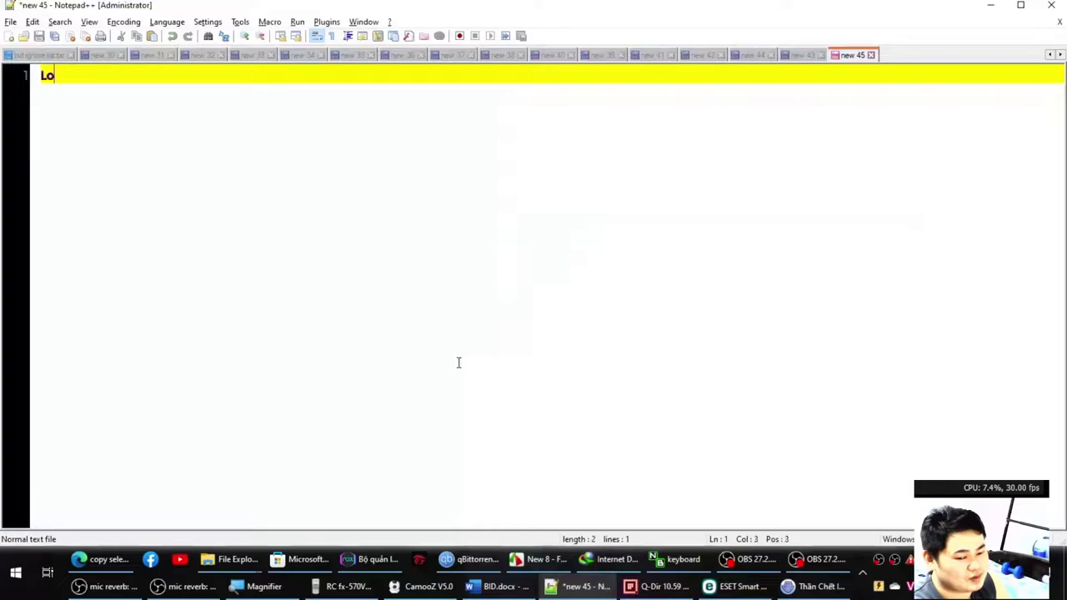
key("alt+Tab")
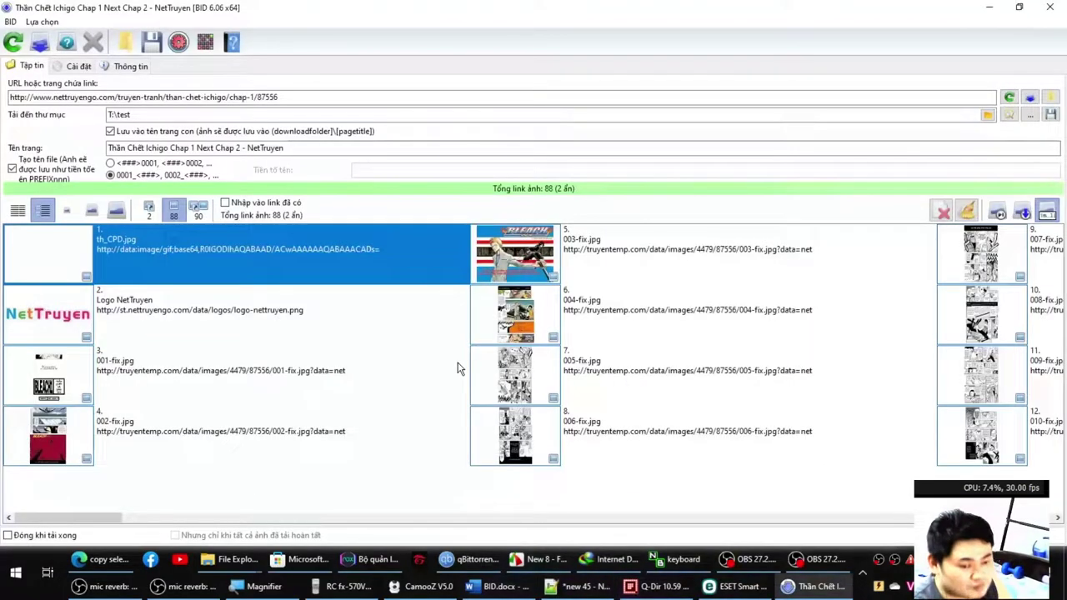
key("alt+Tab")
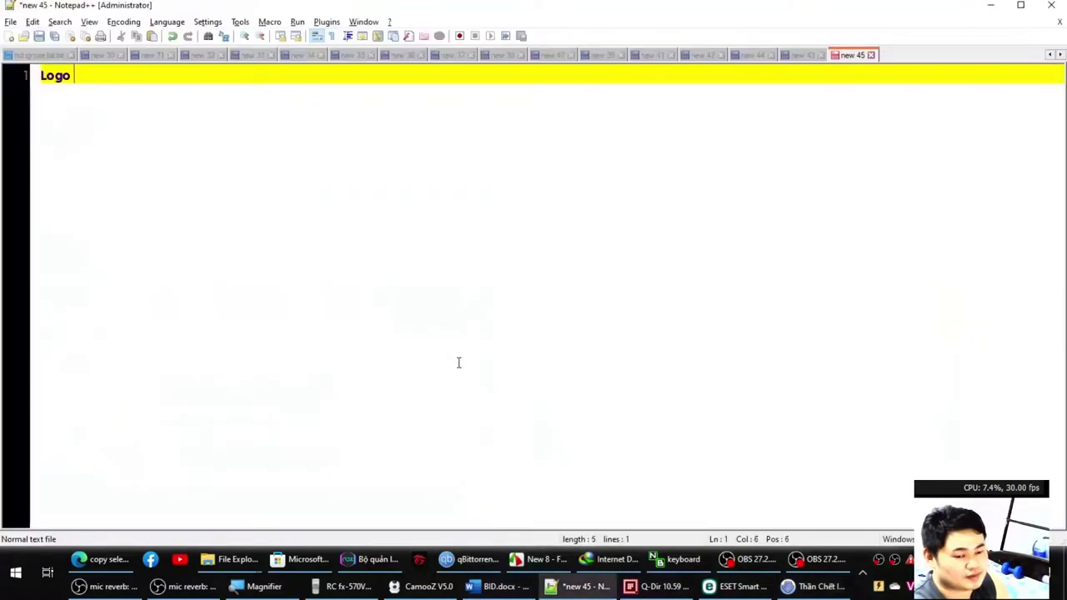
type("Nettruyen")
key("alt+Tab")
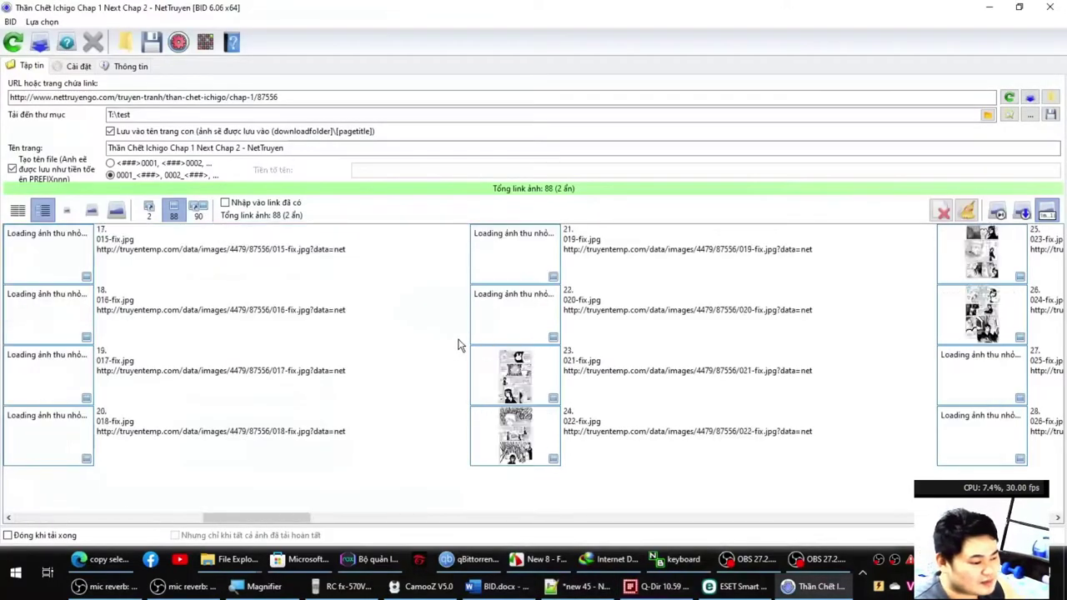
key("Home")
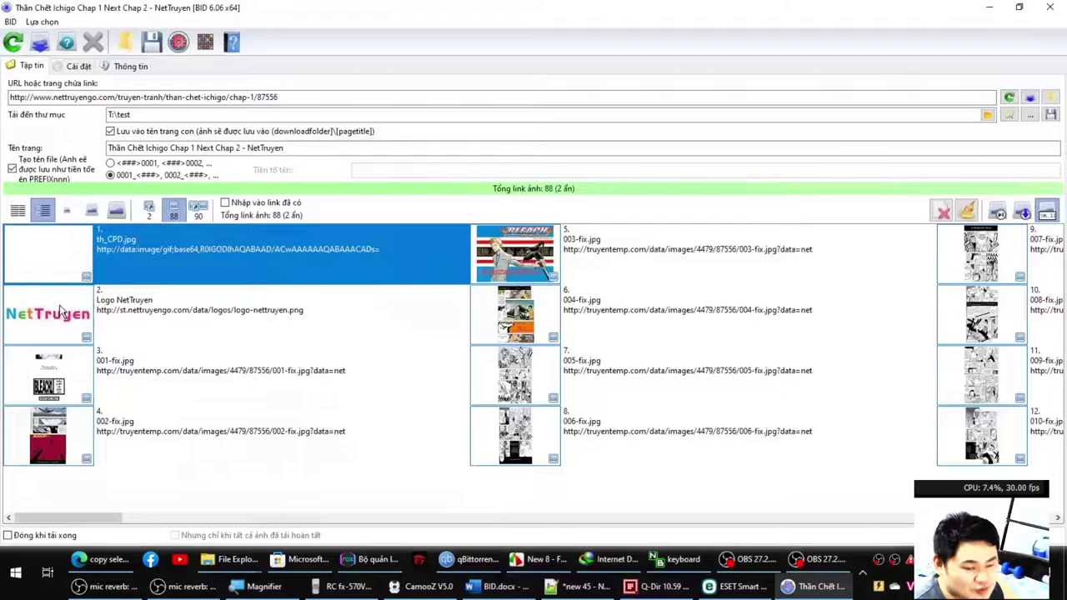
left_click(329, 339)
scroll(409, 360, "down", 15)
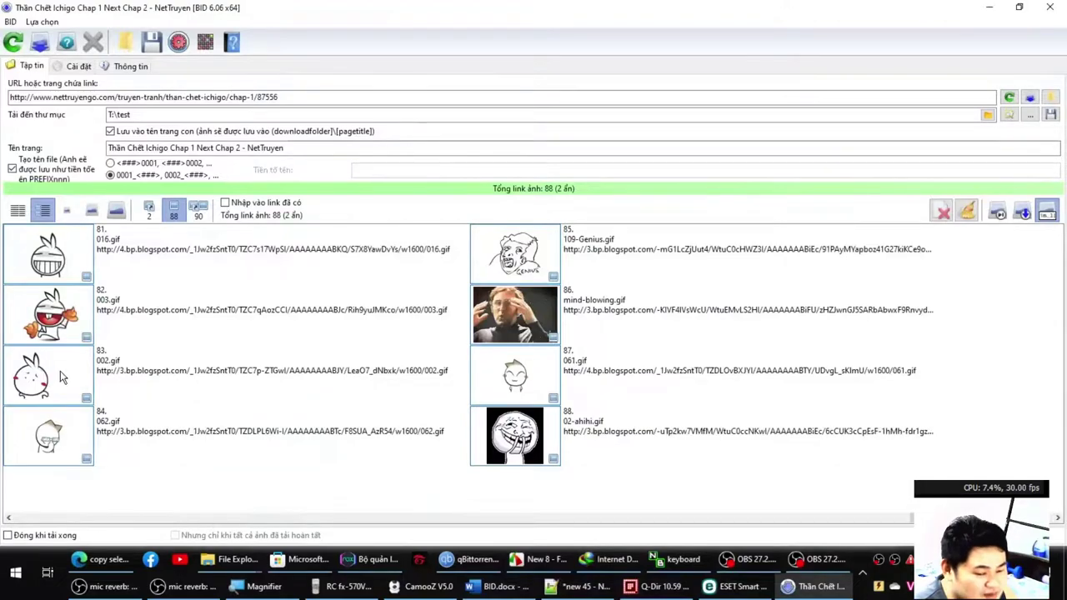
scroll(62, 377, "up", 2)
scroll(73, 373, "up", 1)
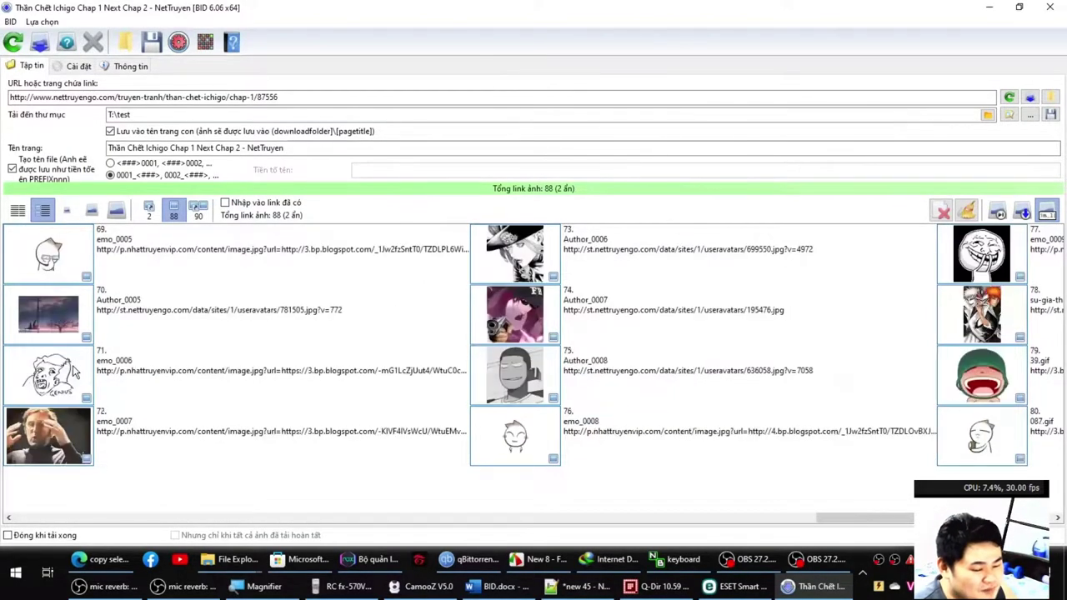
scroll(50, 350, "up", 1)
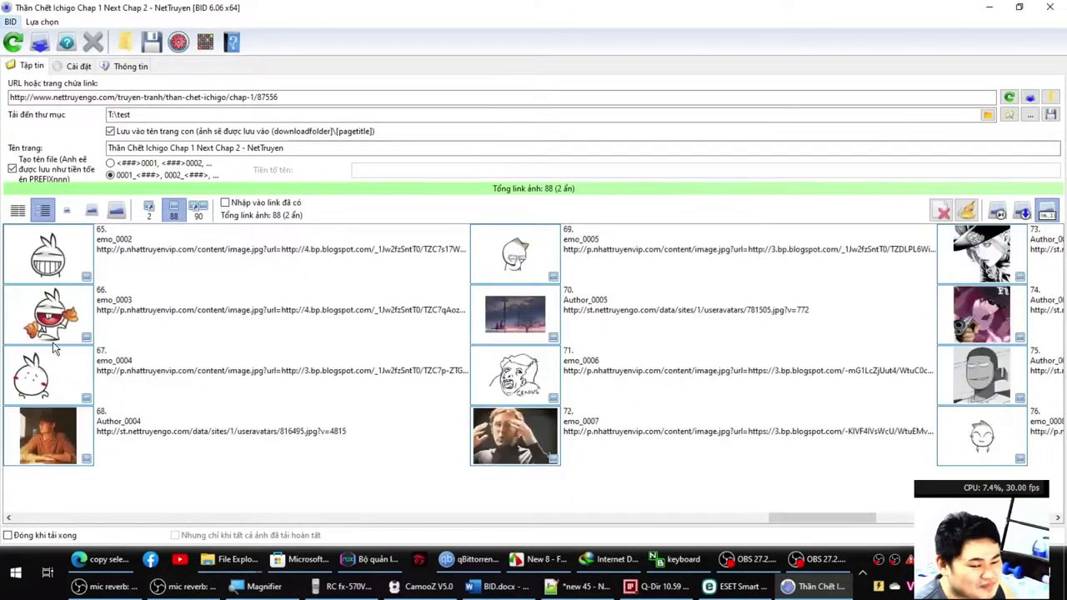
scroll(129, 346, "up", 16)
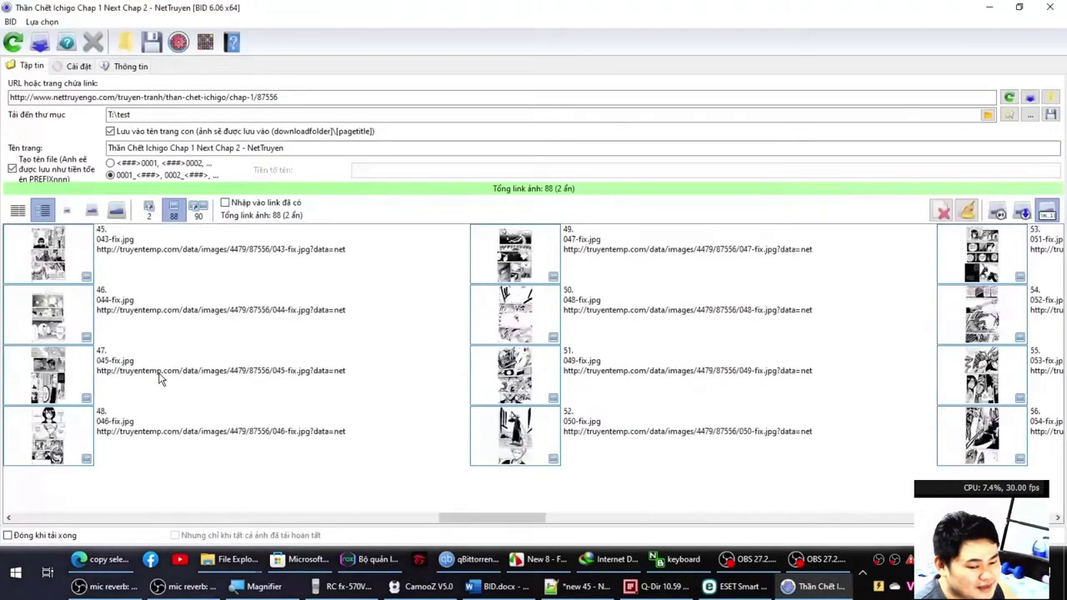
left_click(52, 331)
left_click(65, 255)
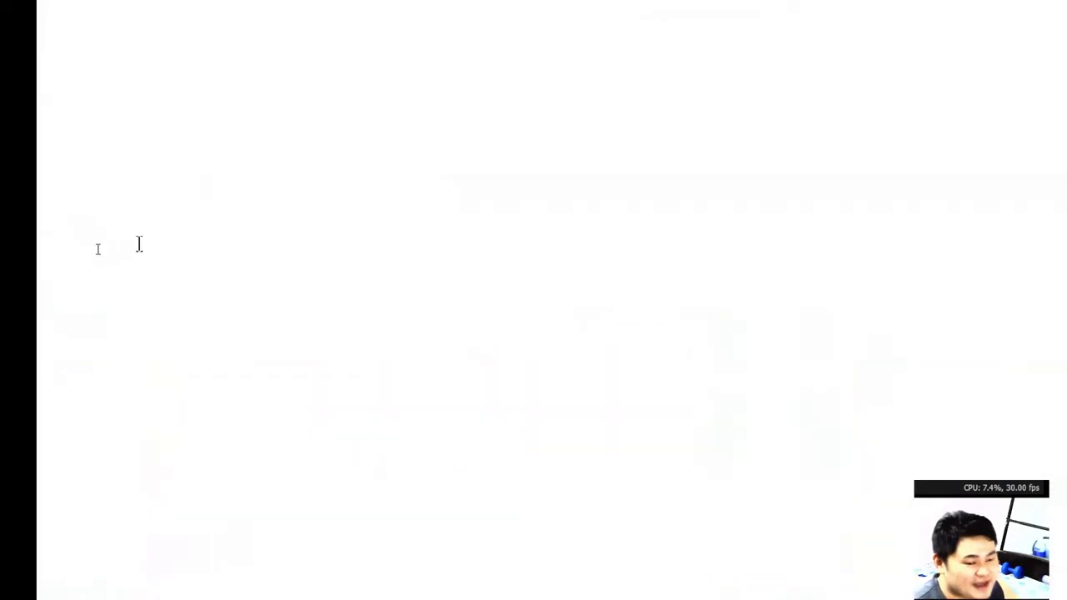
Add th_CPD on a new line under Logo Nettruyen and select both junk names.
key("Return")
type("th_CPD")
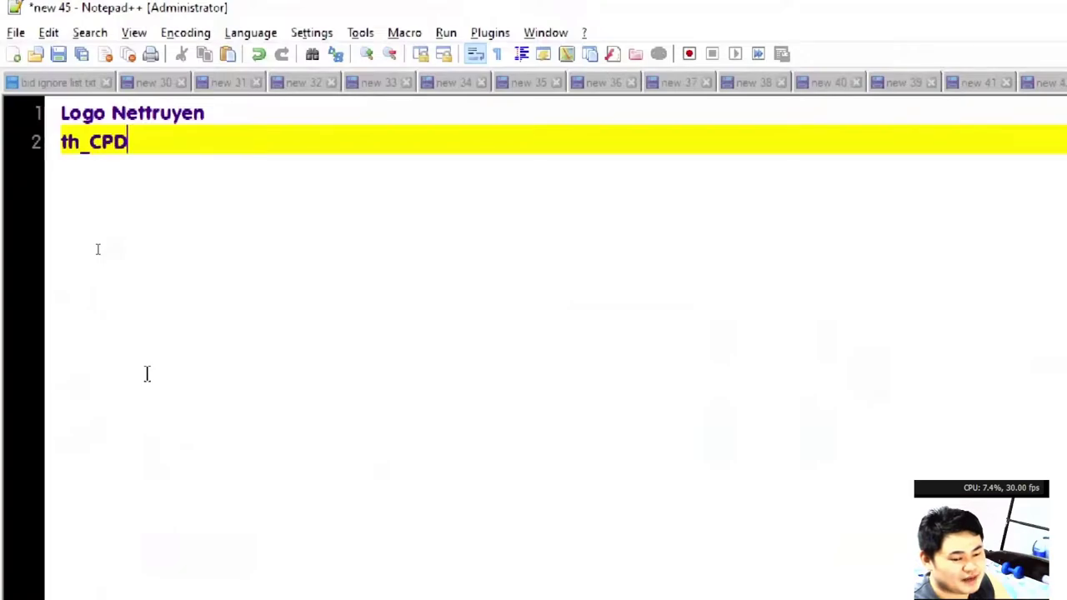
key("alt+Tab")
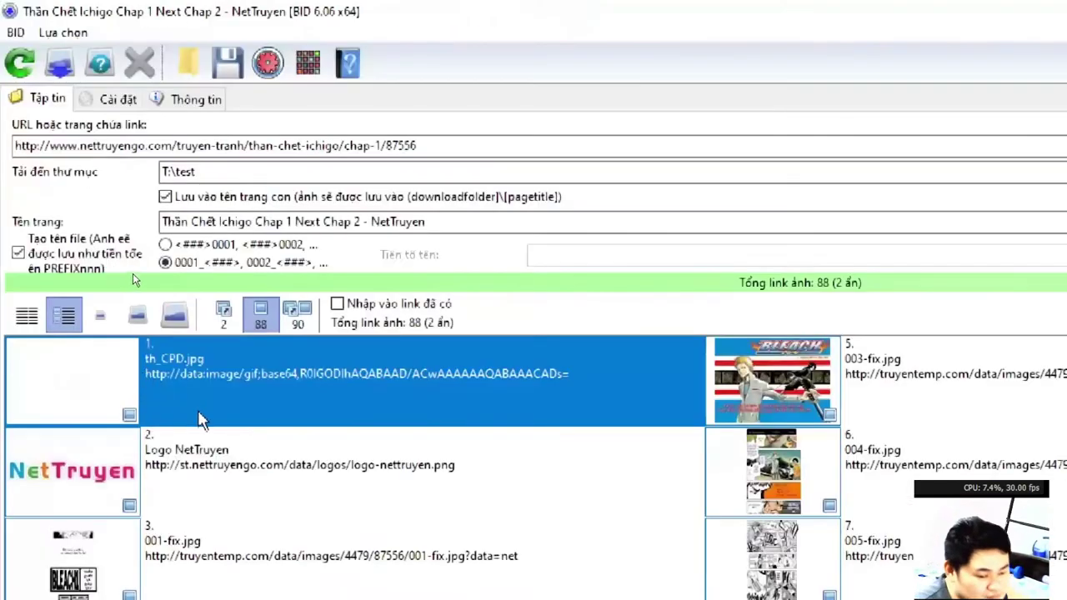
left_click(187, 442)
key("alt+Tab")
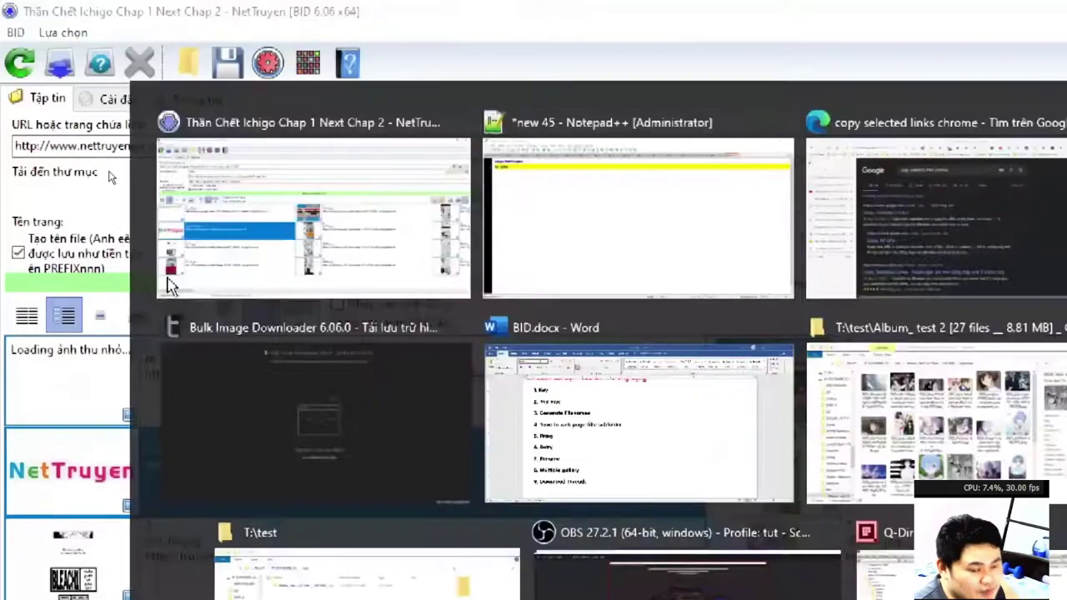
key("ctrl+a")
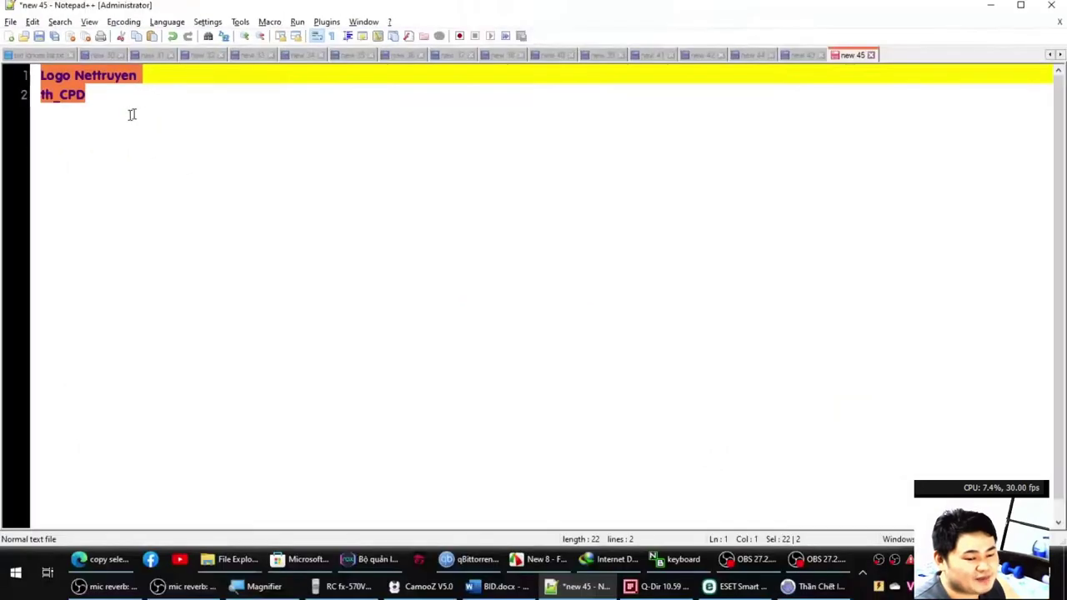
key("alt+Tab")
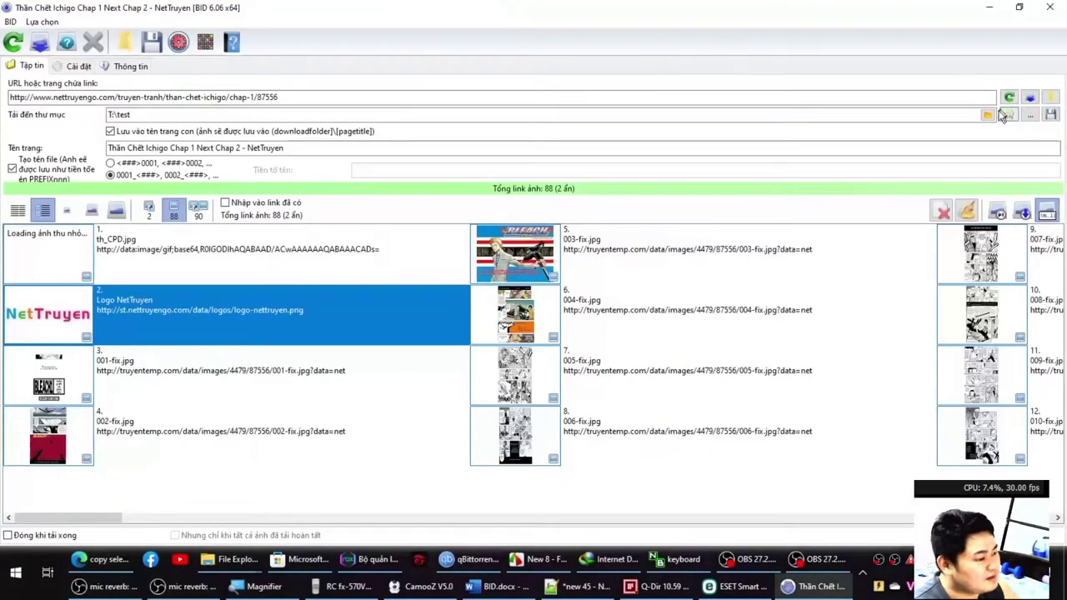
Append Logo Nettruyen and th_CPD to the end of the Danh sách bỏ qua ignore list and save.
left_click(76, 70)
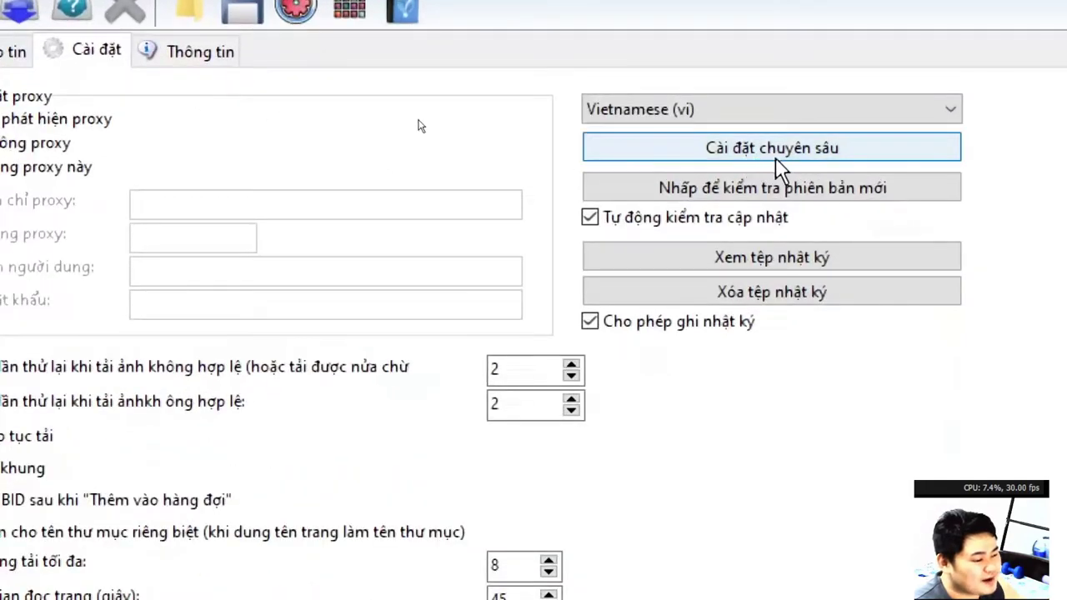
left_click(776, 158)
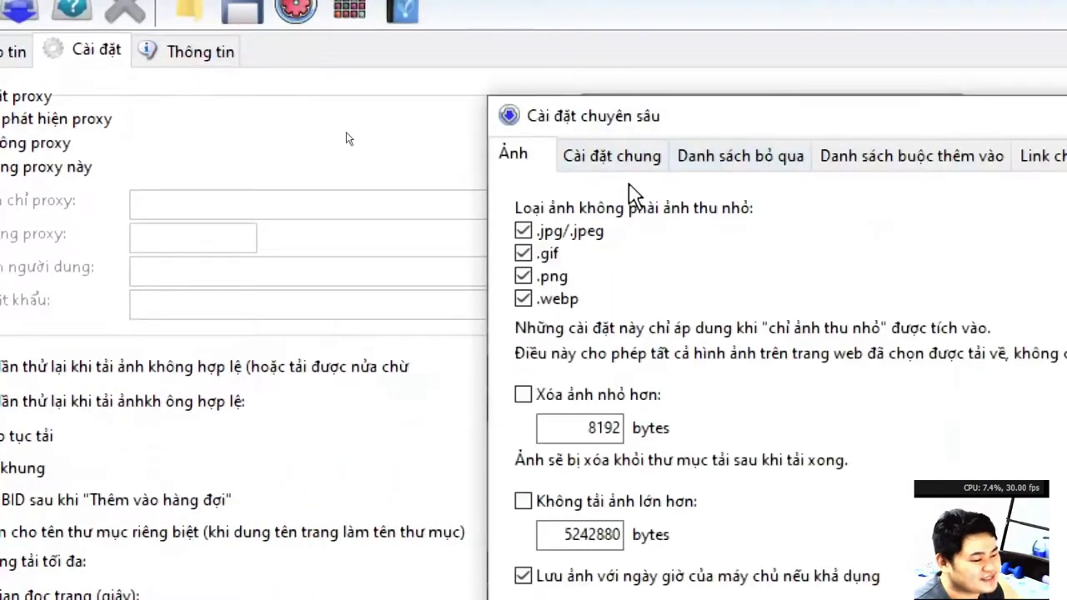
left_click(704, 160)
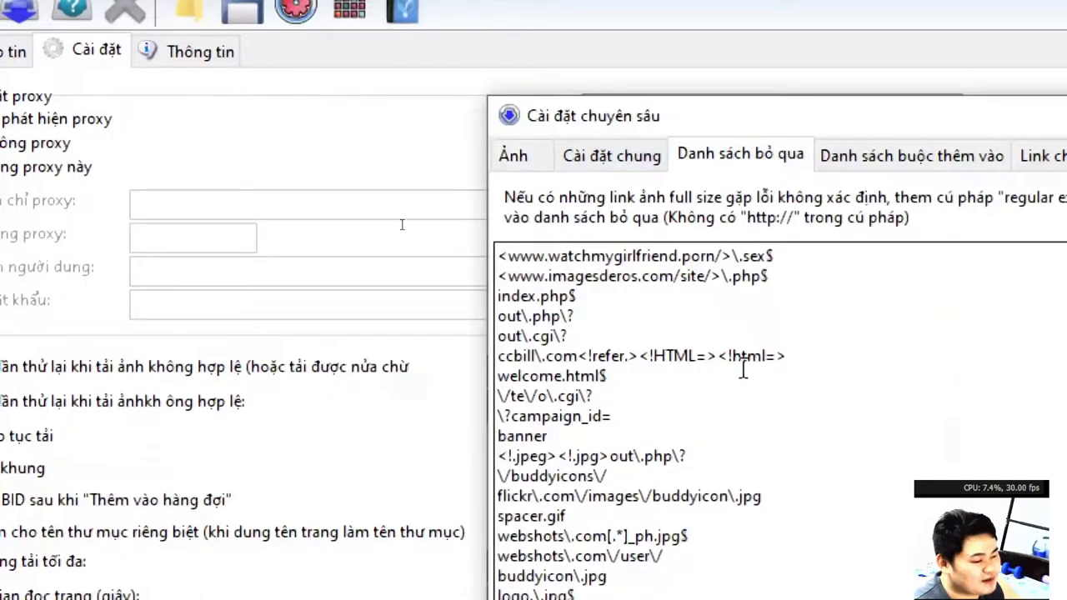
scroll(746, 368, "down", 7)
scroll(750, 368, "down", 5)
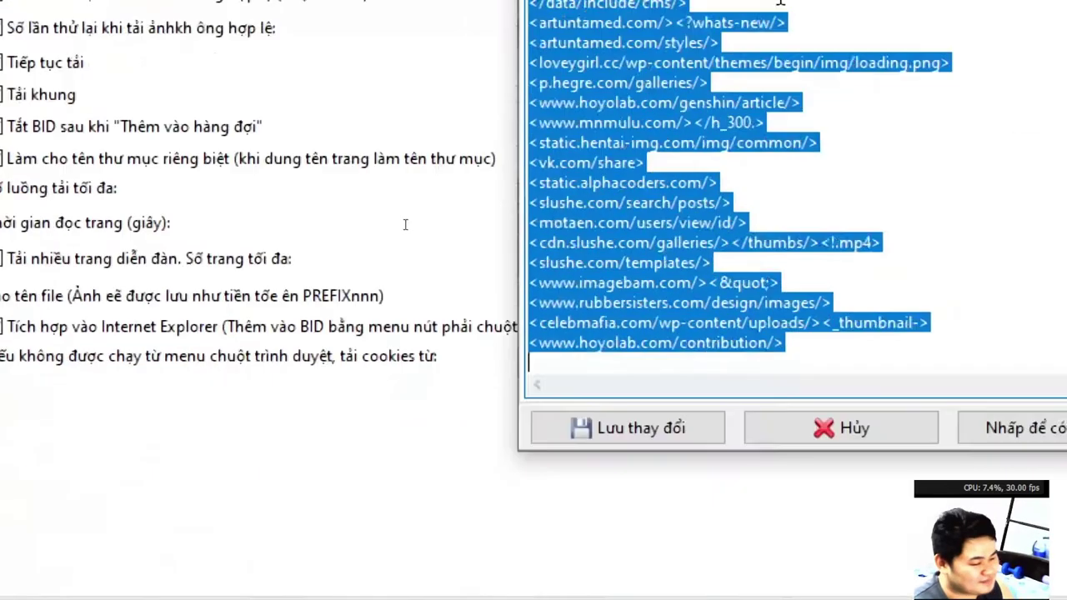
key("ctrl+End")
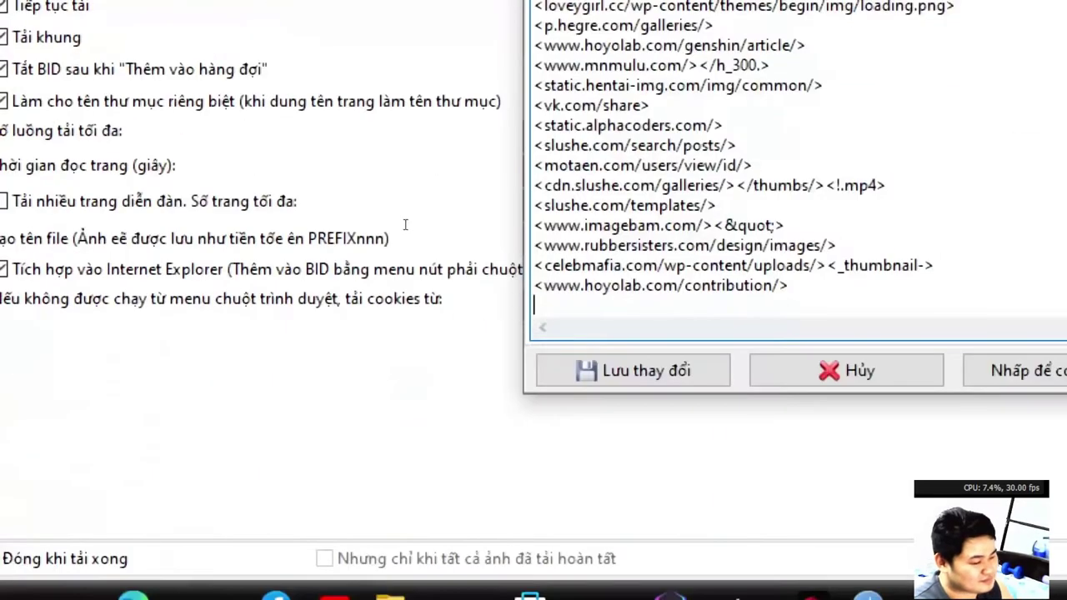
type("Logo Nettruyen")
key("Return")
type("th_CPD")
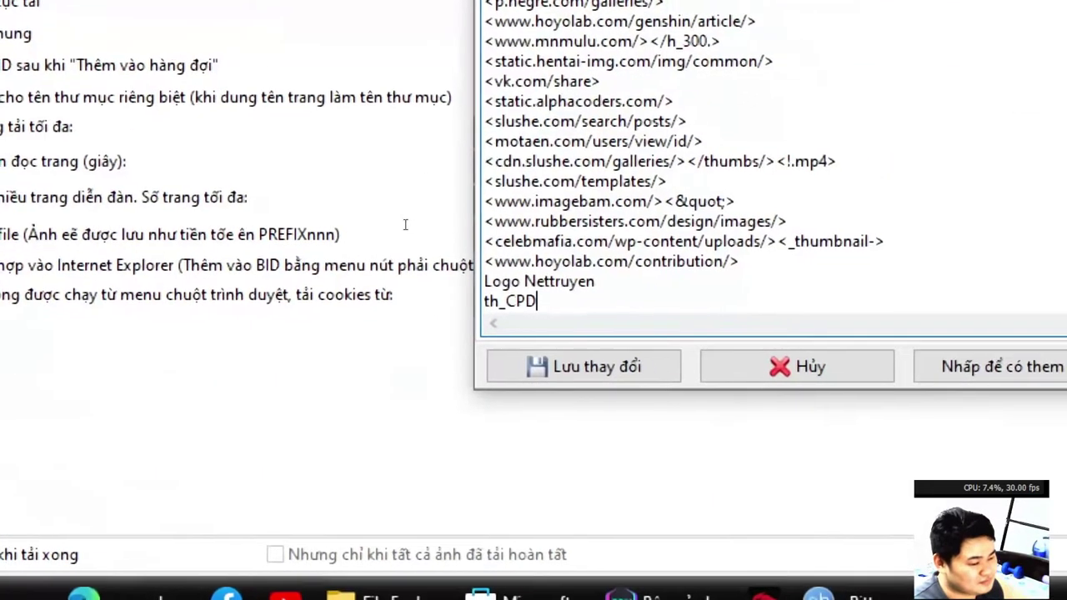
left_click(593, 367)
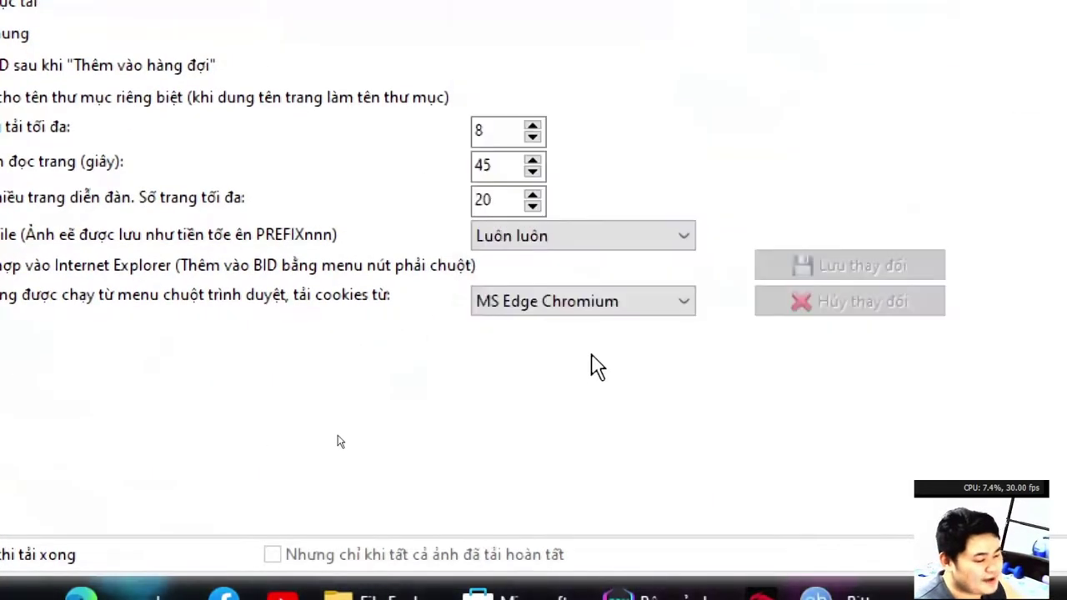
Rescan the chapter 1 page and check whether th_CPD.jpg is still listed.
left_click(31, 66)
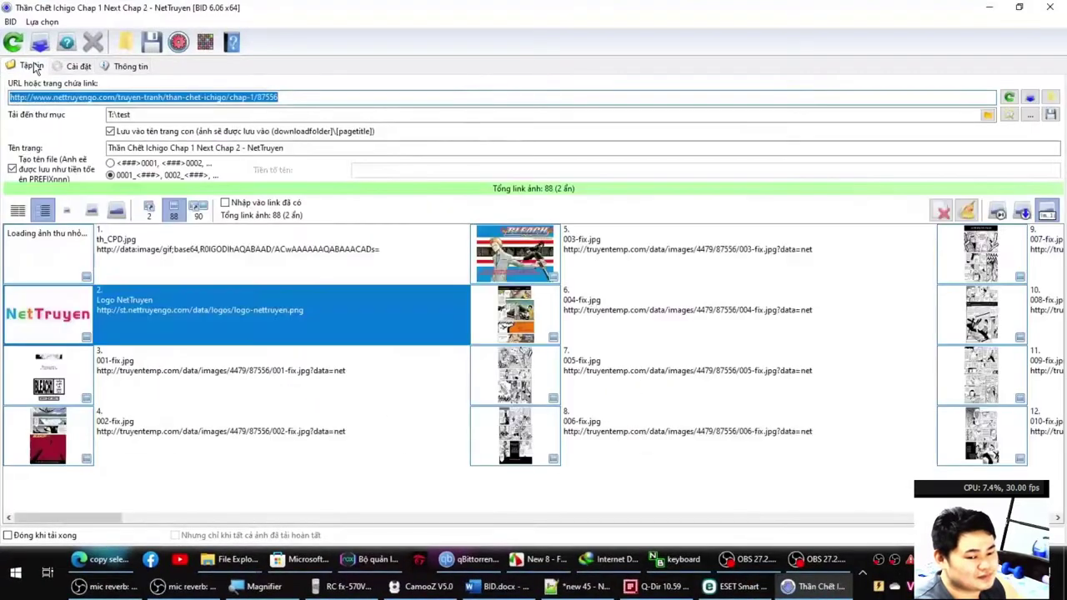
key("Return")
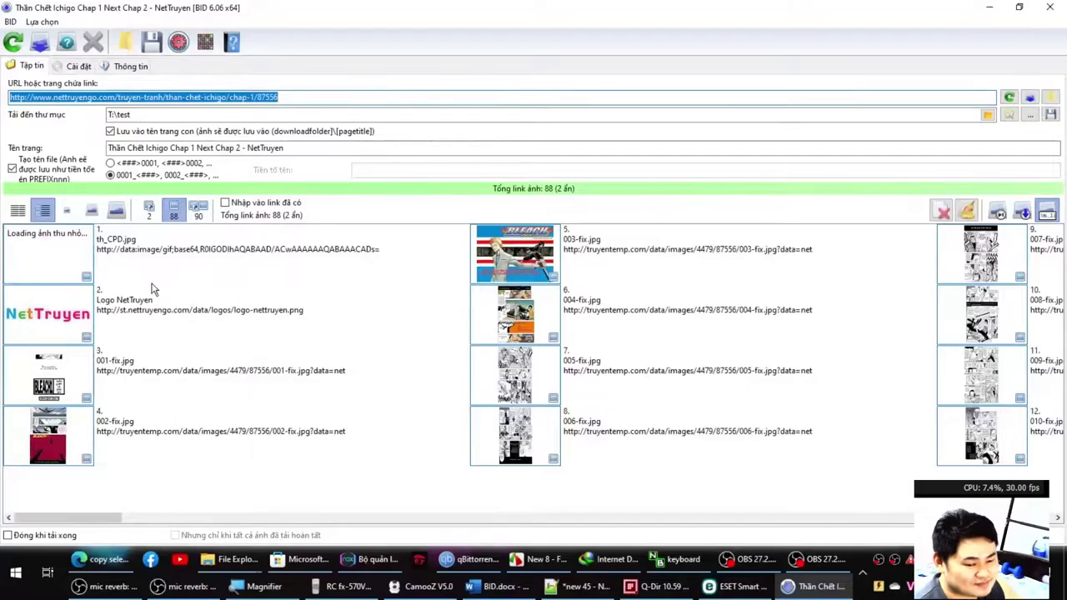
left_click(126, 263)
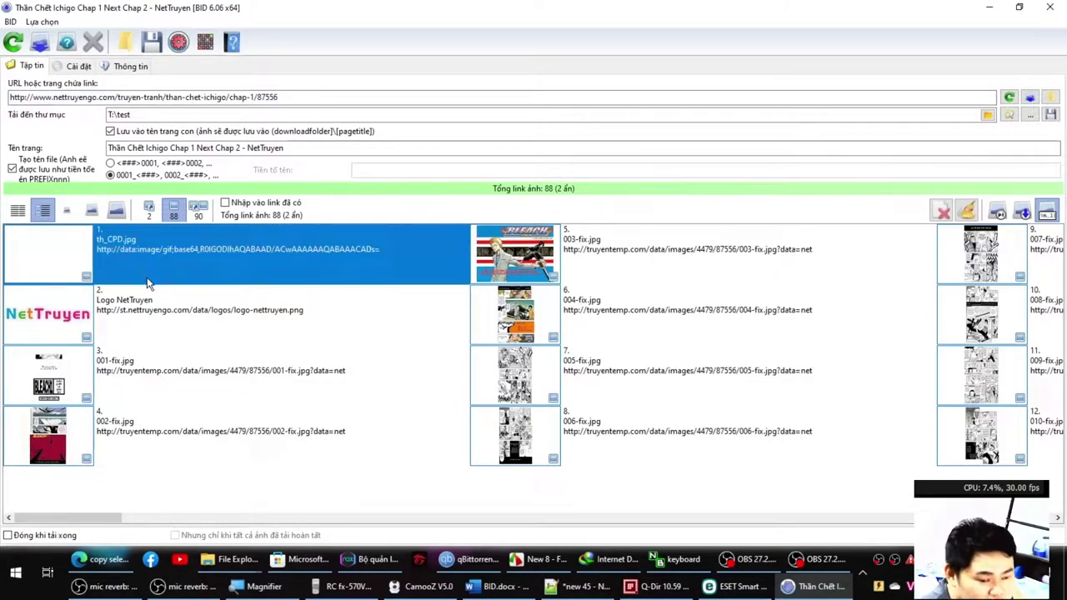
Review the ignore list again in the advanced settings and save it.
left_click(83, 68)
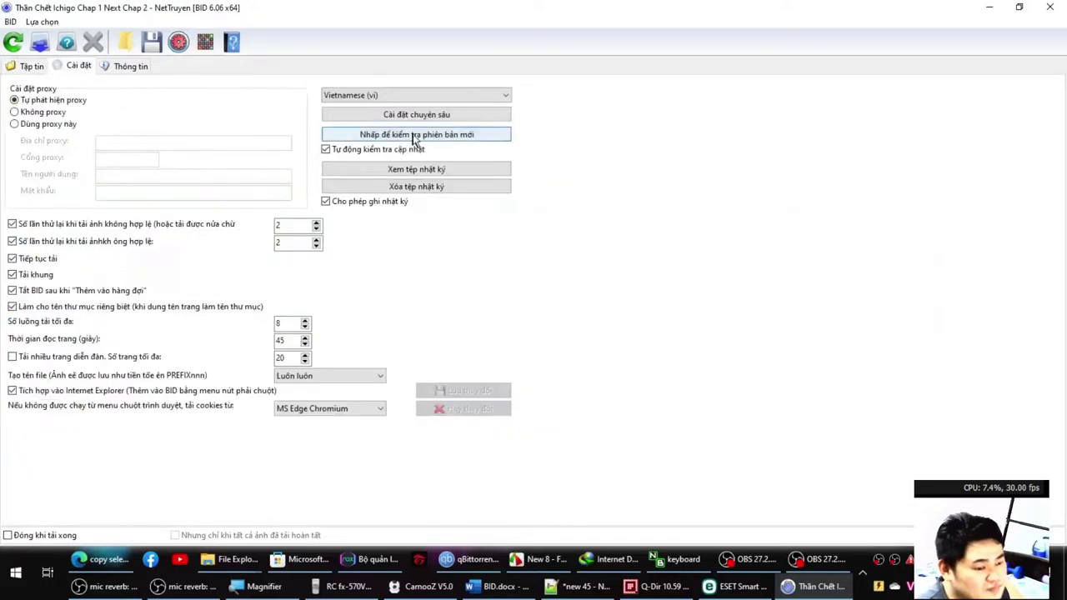
left_click(352, 113)
left_click(373, 119)
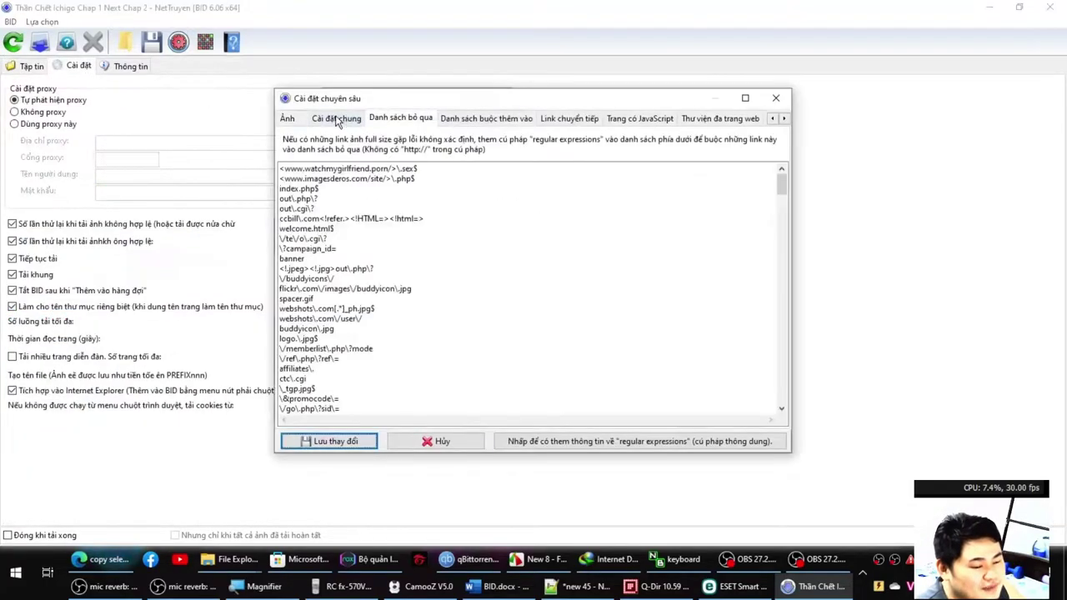
left_click(340, 117)
left_click(300, 119)
left_click(338, 119)
left_click(401, 117)
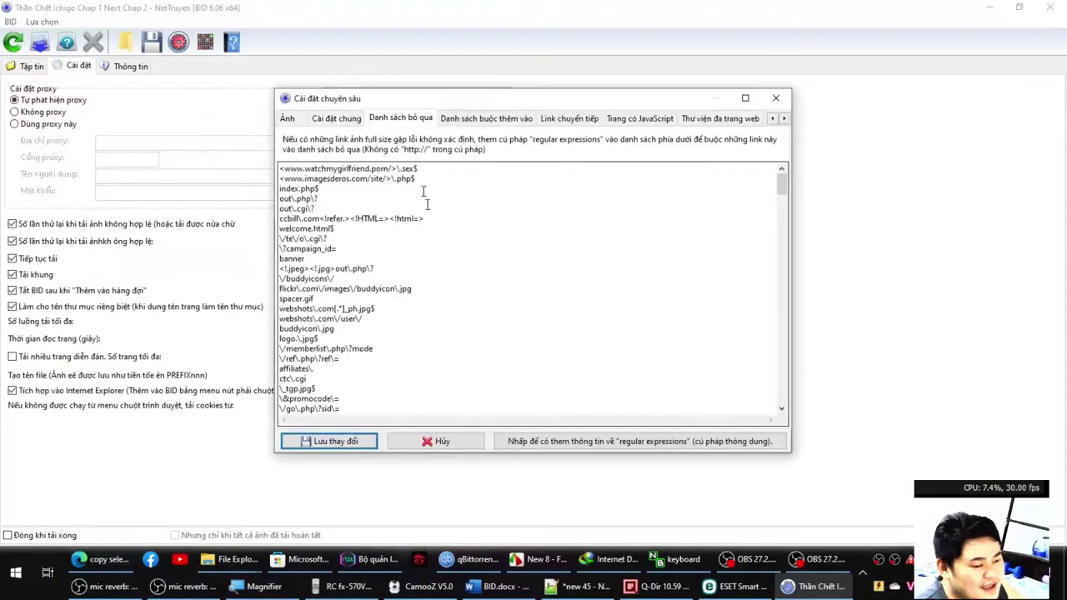
left_click(428, 218)
key("ctrl+a")
key("ctrl+End")
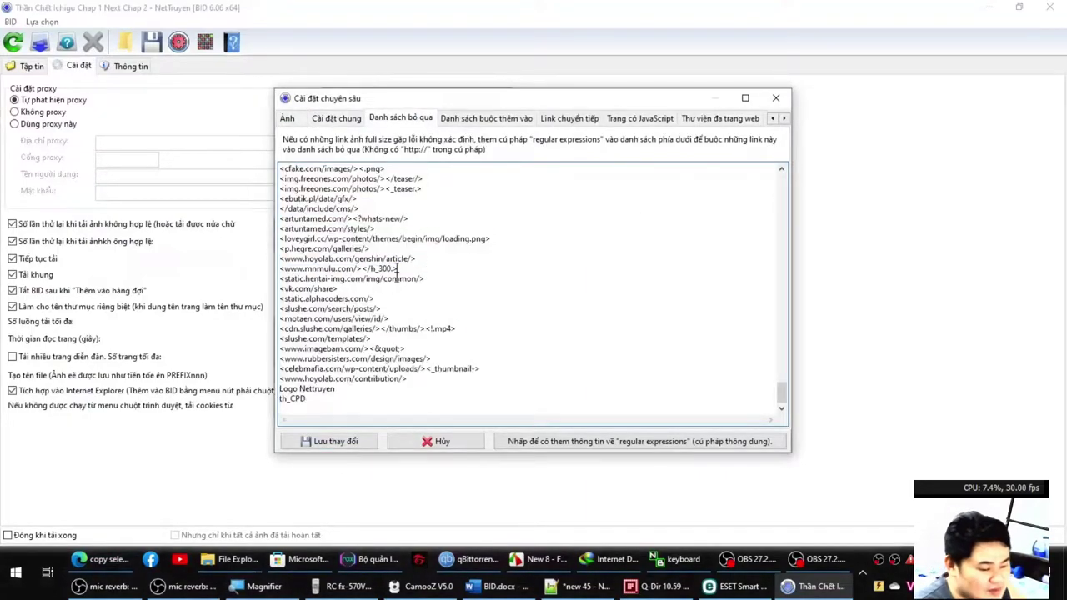
left_click(333, 442)
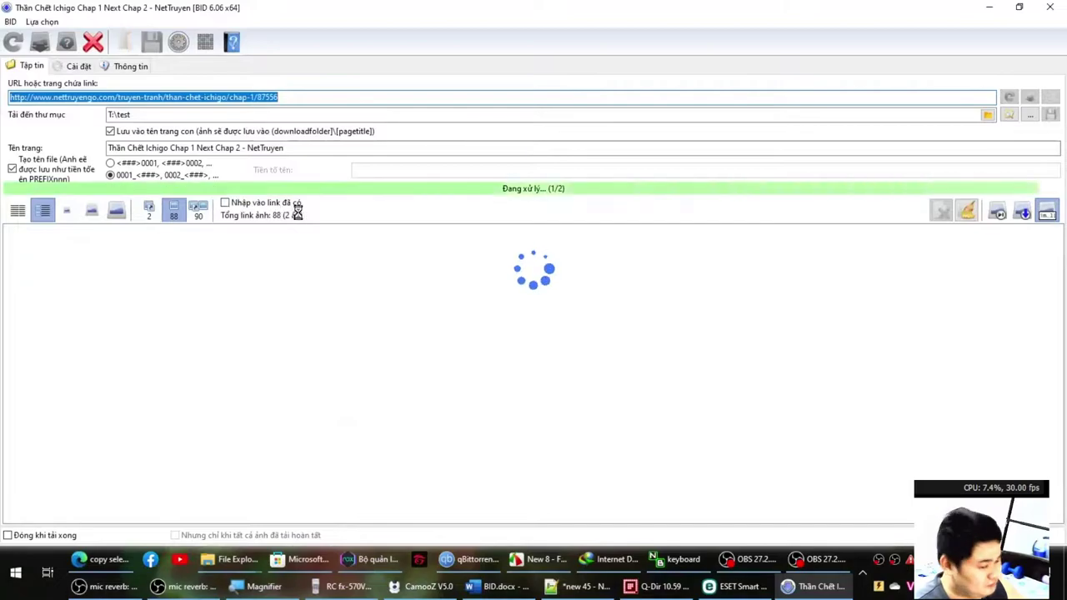
Select the th_CPD.jpg and Logo NetTruyen entries, send them to Danh sách bỏ qua, and save.
left_click(100, 257)
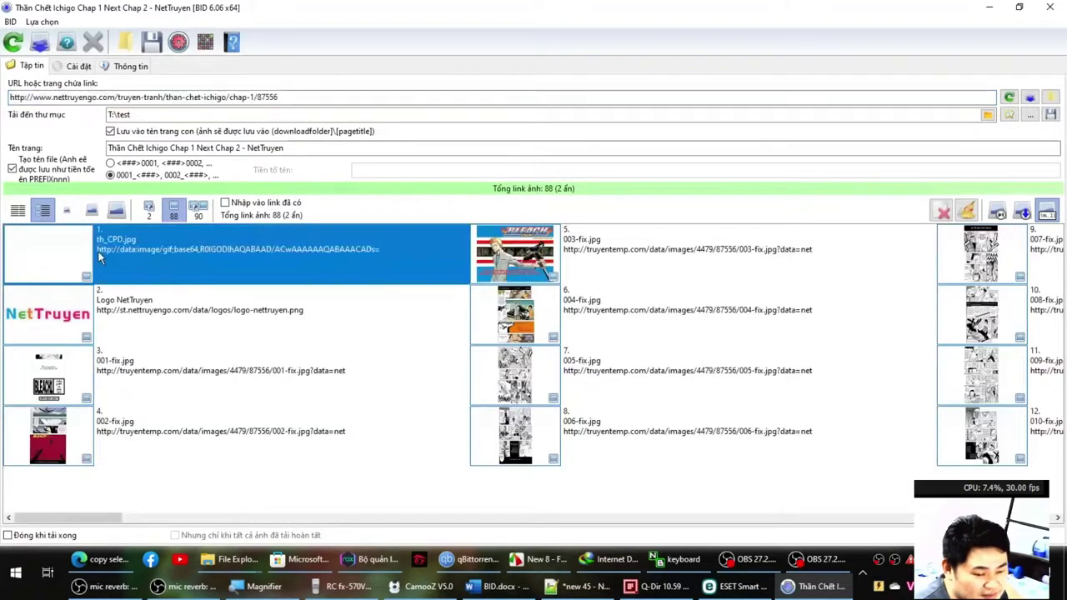
left_click(134, 308, "ctrl")
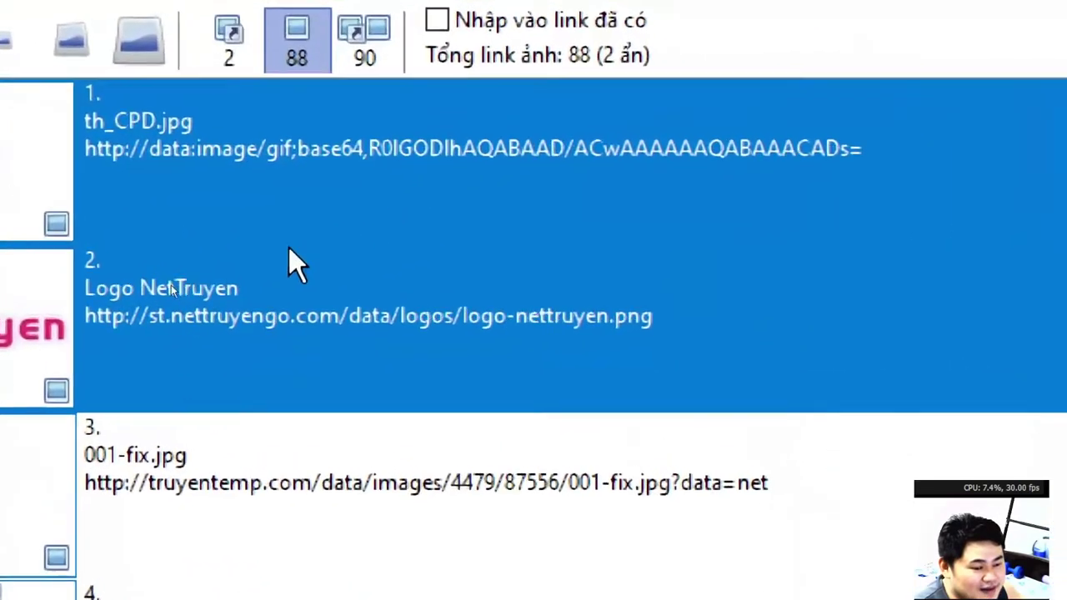
right_click(138, 299)
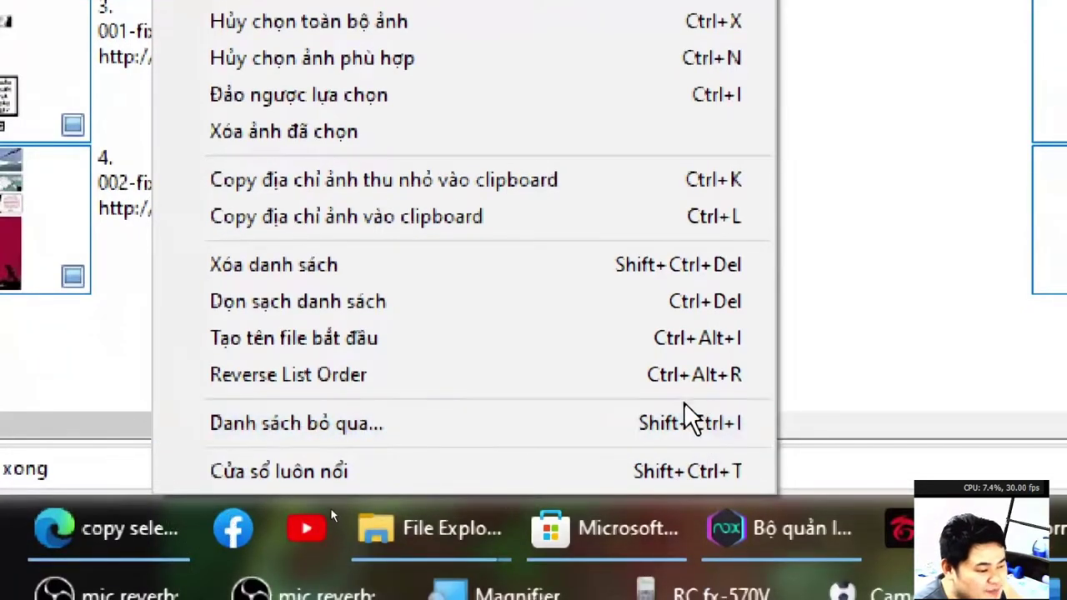
left_click(674, 431)
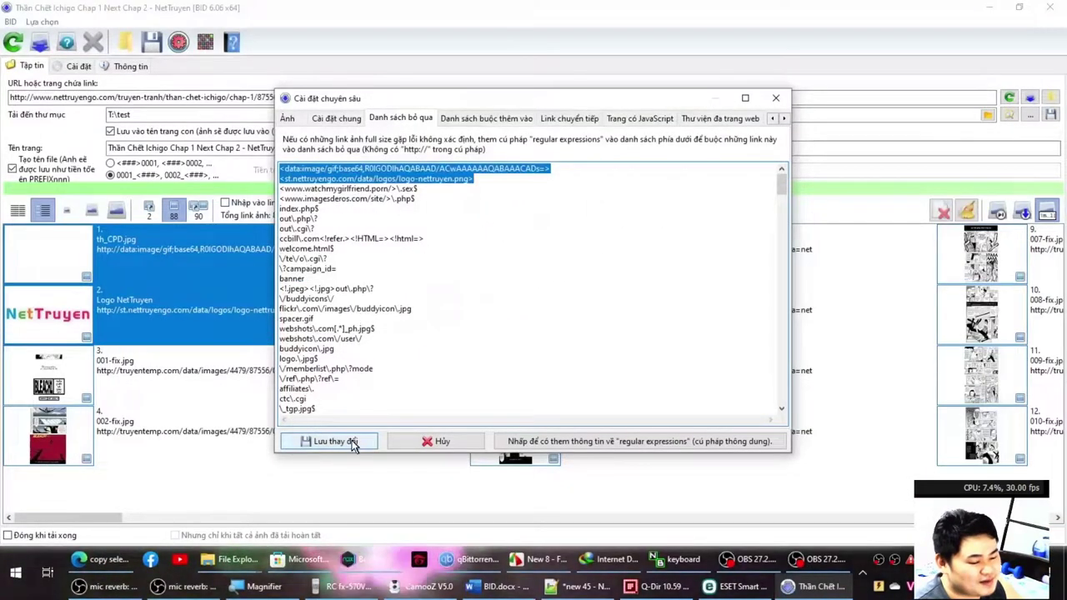
left_click(351, 443)
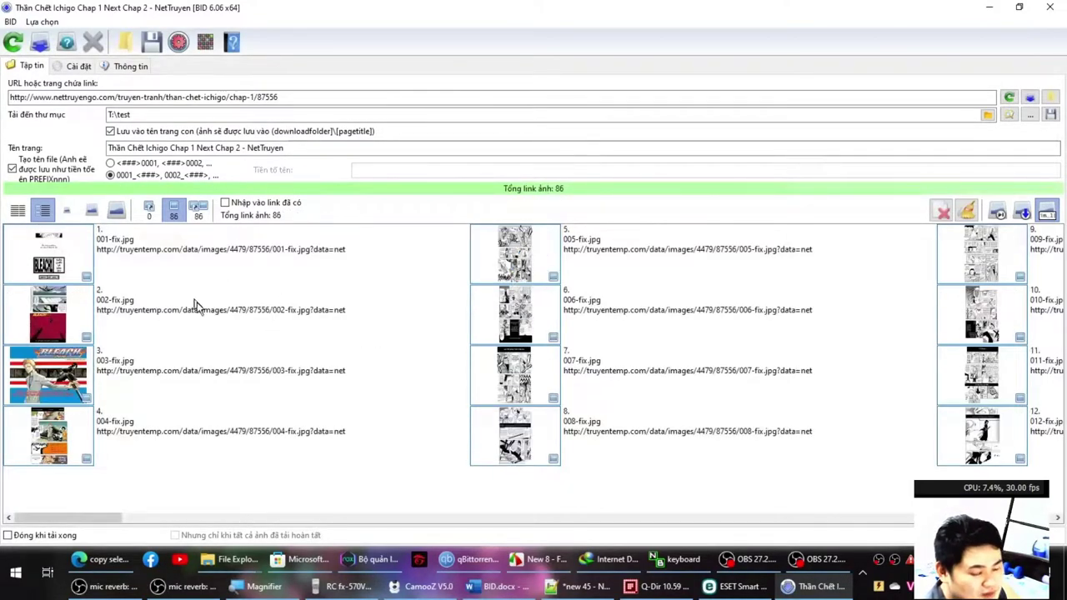
Check the end of the 86-link list and the download folder history, then open Cài đặt chuyên sâu.
scroll(302, 350, "down", 10)
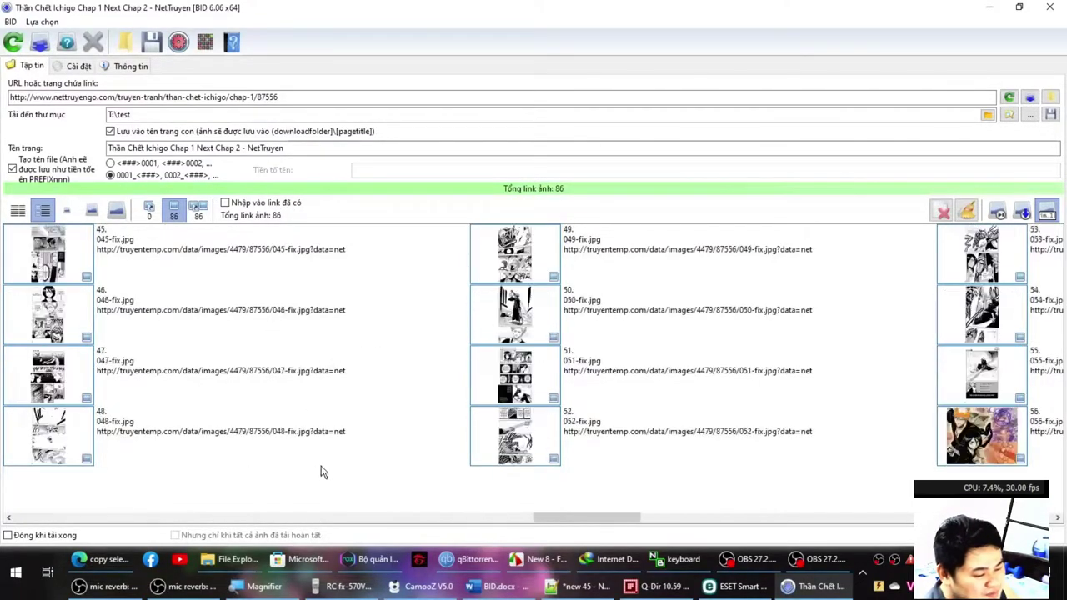
scroll(334, 463, "down", 8)
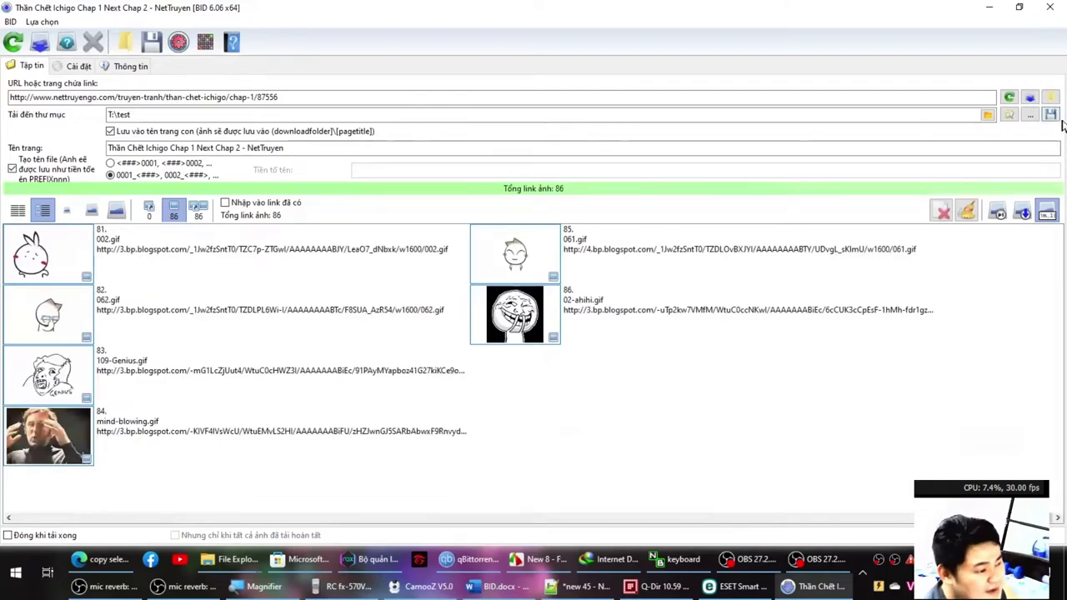
left_click(1030, 116)
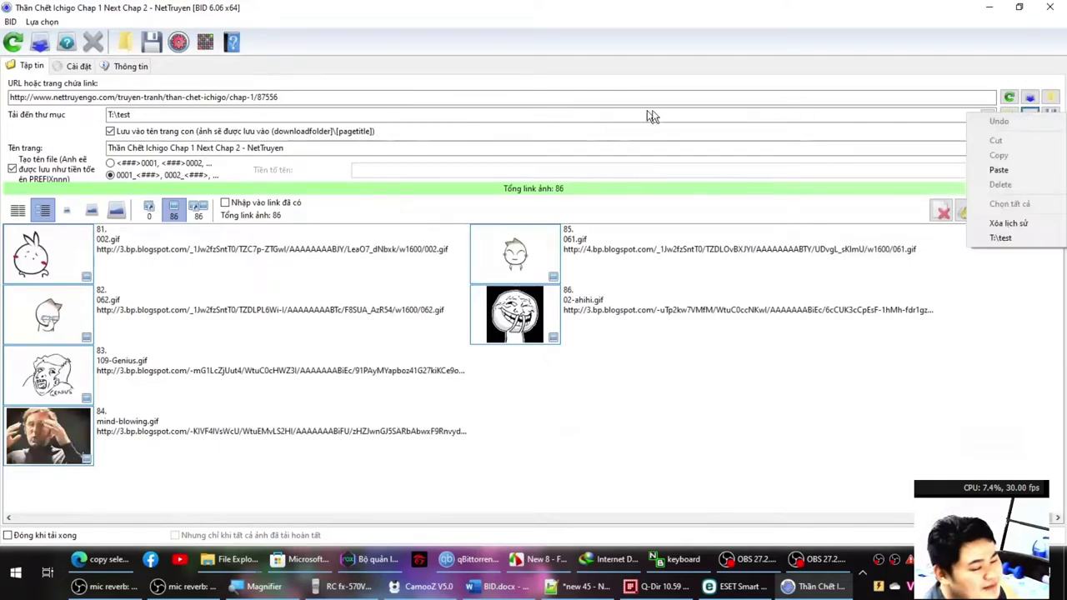
left_click(79, 66)
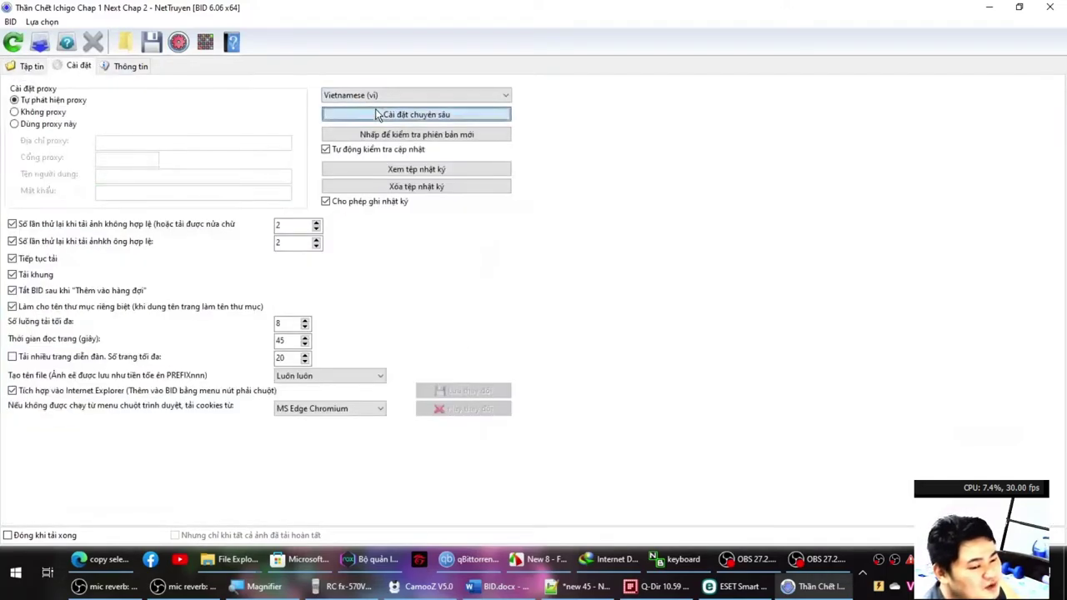
left_click(379, 113)
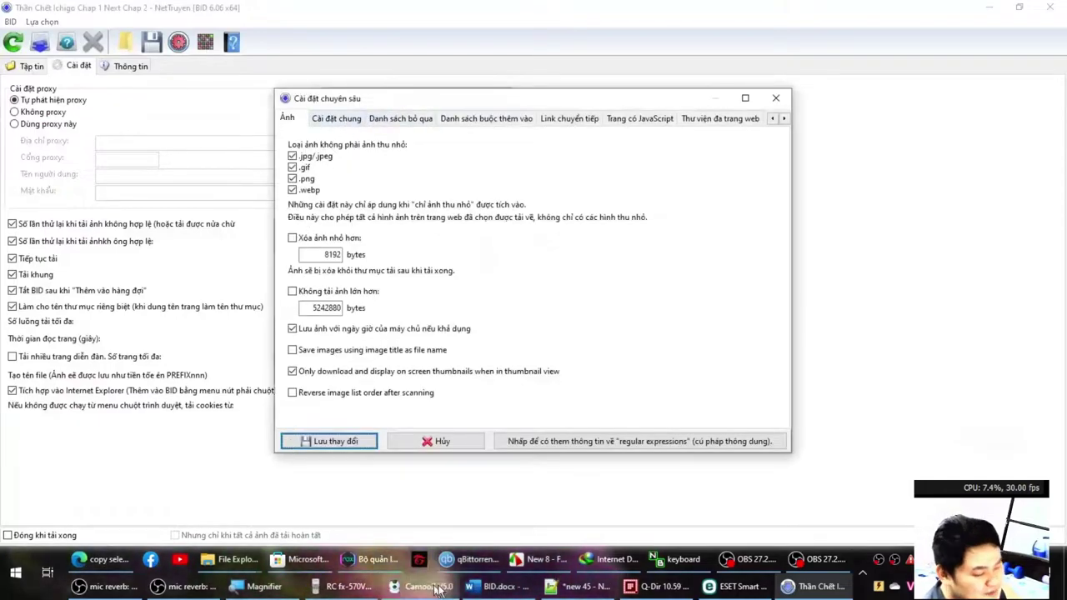
Run the swbidignore shortcut from the Run box, retrying after the error, to open zTEXT\bid in Q-Dir.
left_click(583, 586)
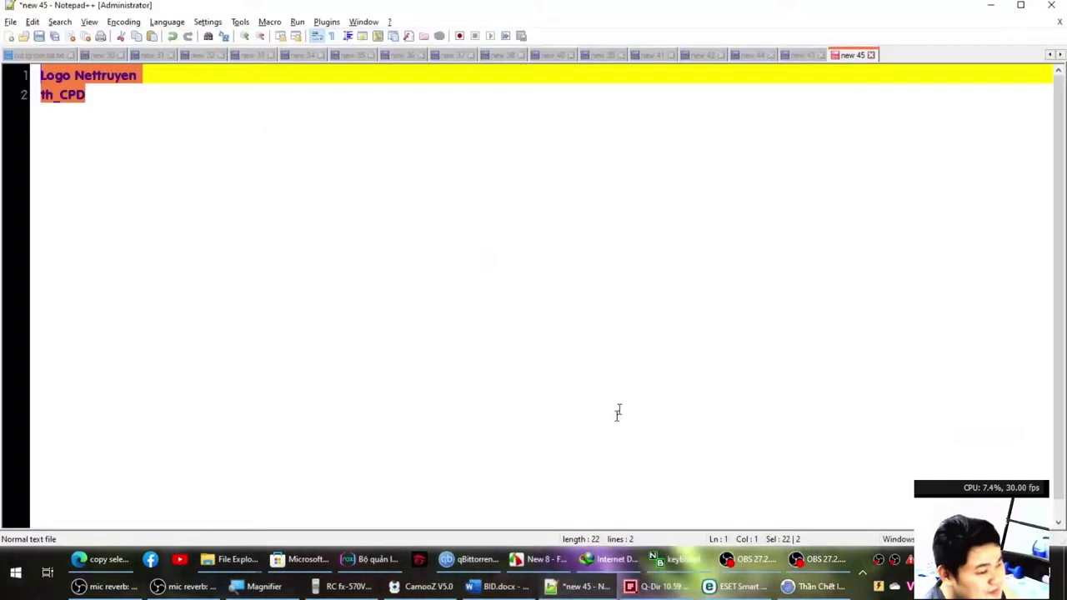
left_click(440, 173)
key("super+r")
type("swb")
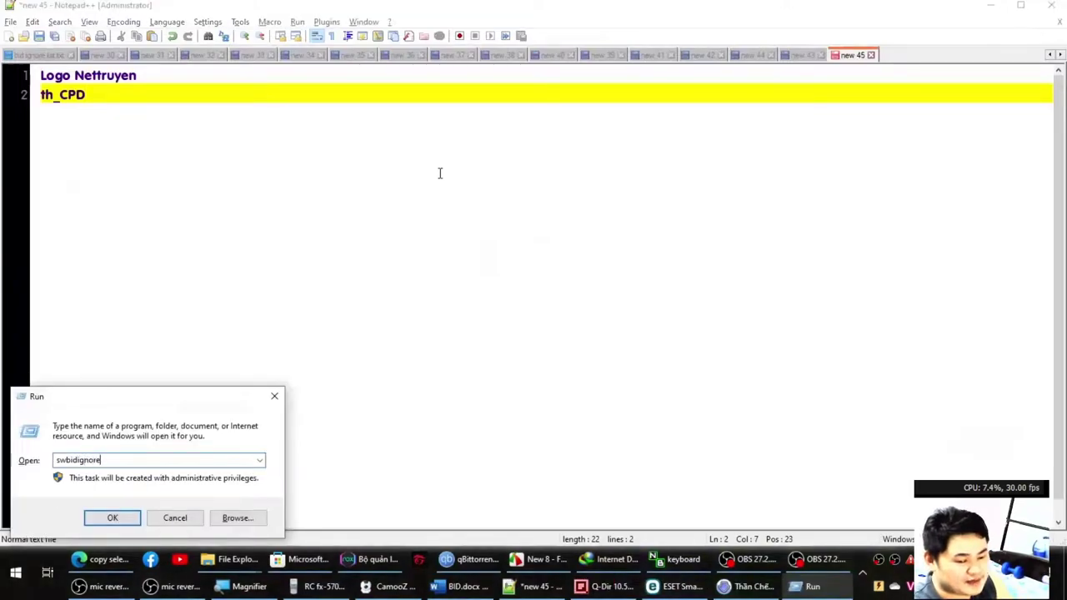
key("Return")
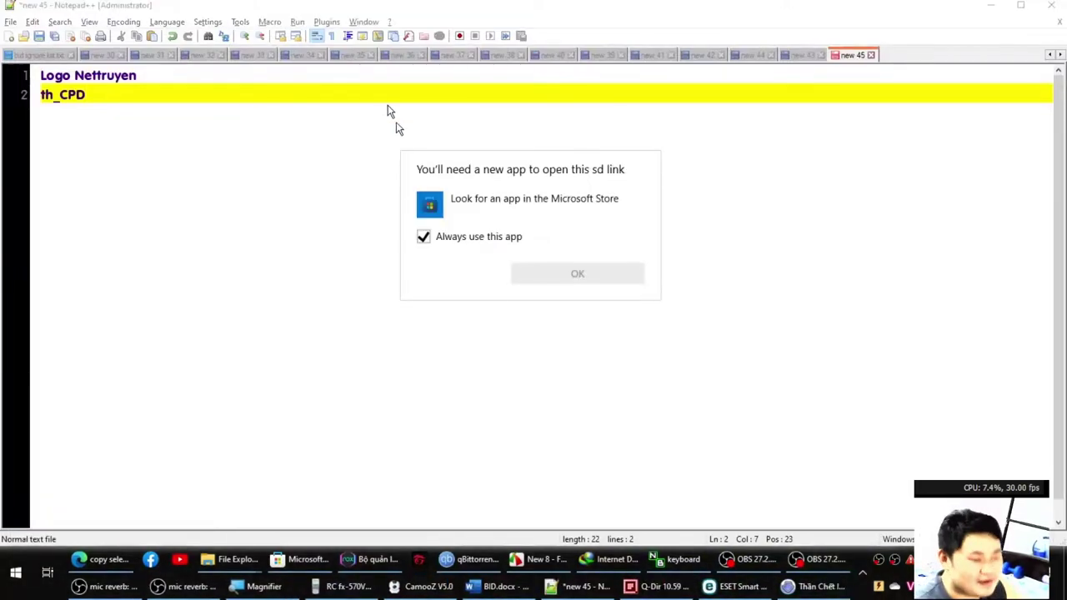
key("Escape")
key("super+r")
type("swbi")
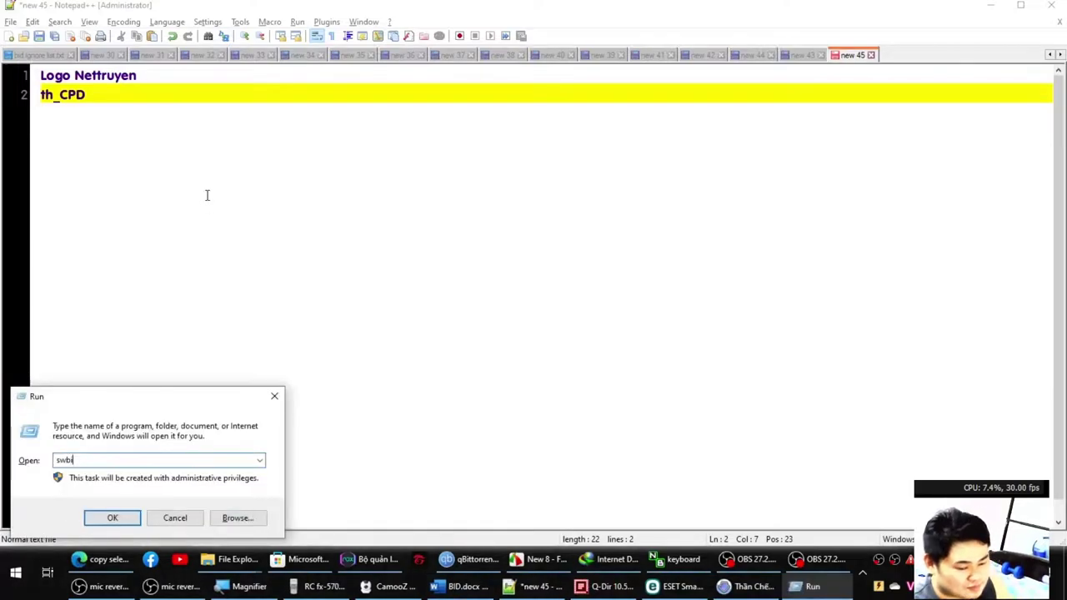
type("dignore")
key("space")
key("Return")
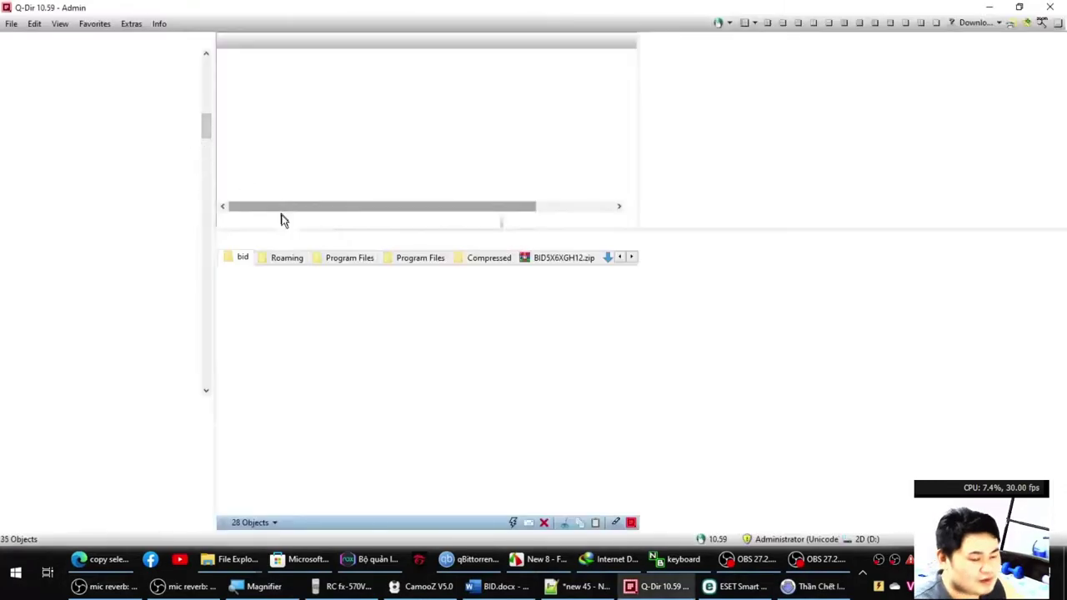
Open bid ignore list.txt in Notepad++ and scroll through its entries to the truyentranh86 section.
double_click(275, 304)
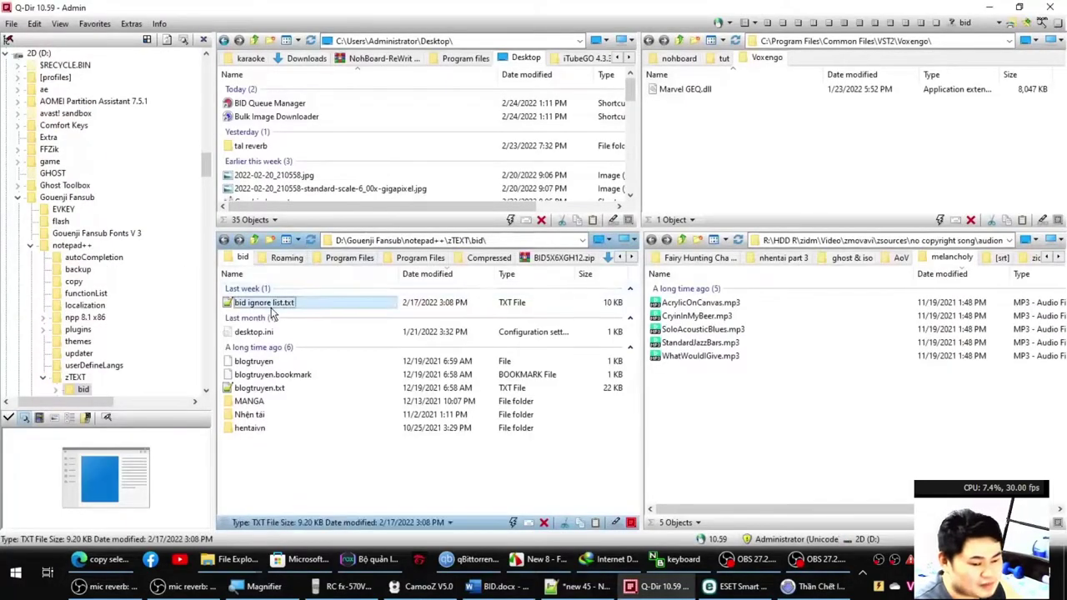
scroll(290, 290, "down", 20)
scroll(300, 292, "up", 20)
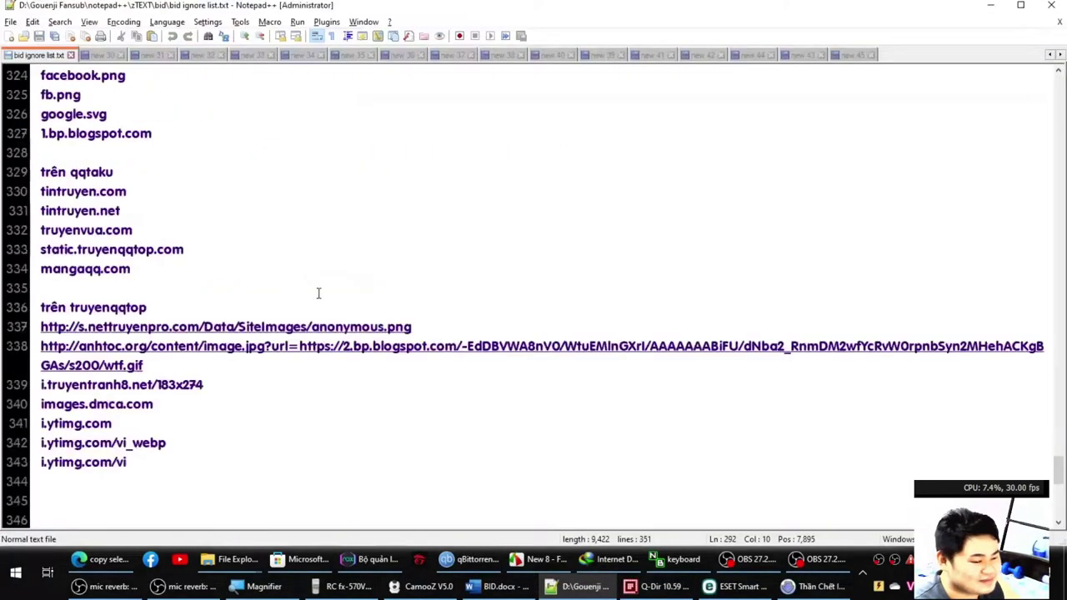
scroll(309, 283, "up", 10)
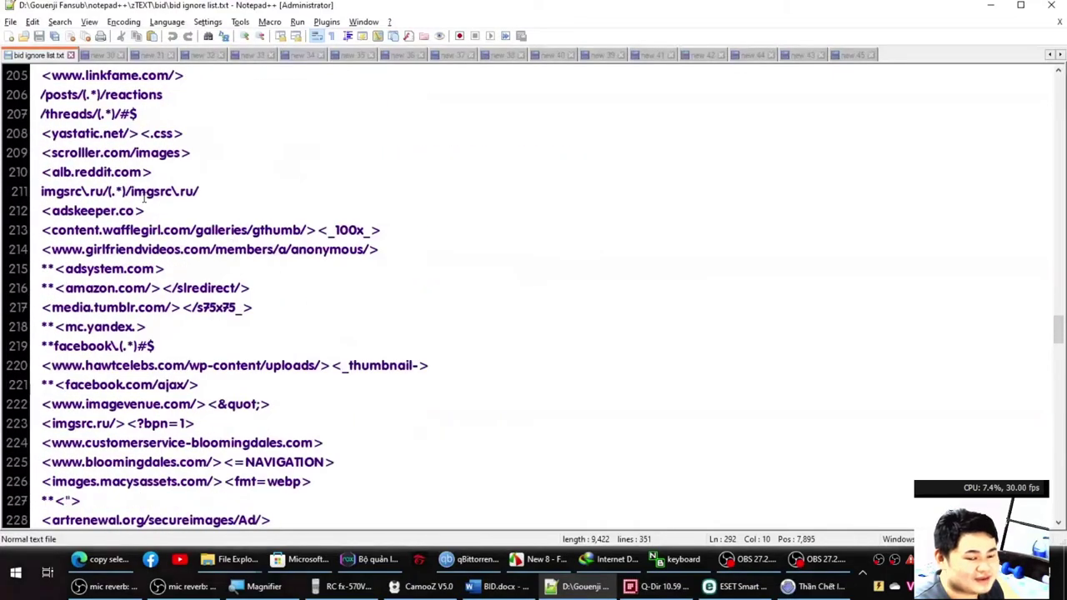
key("End")
scroll(76, 192, "up", 2)
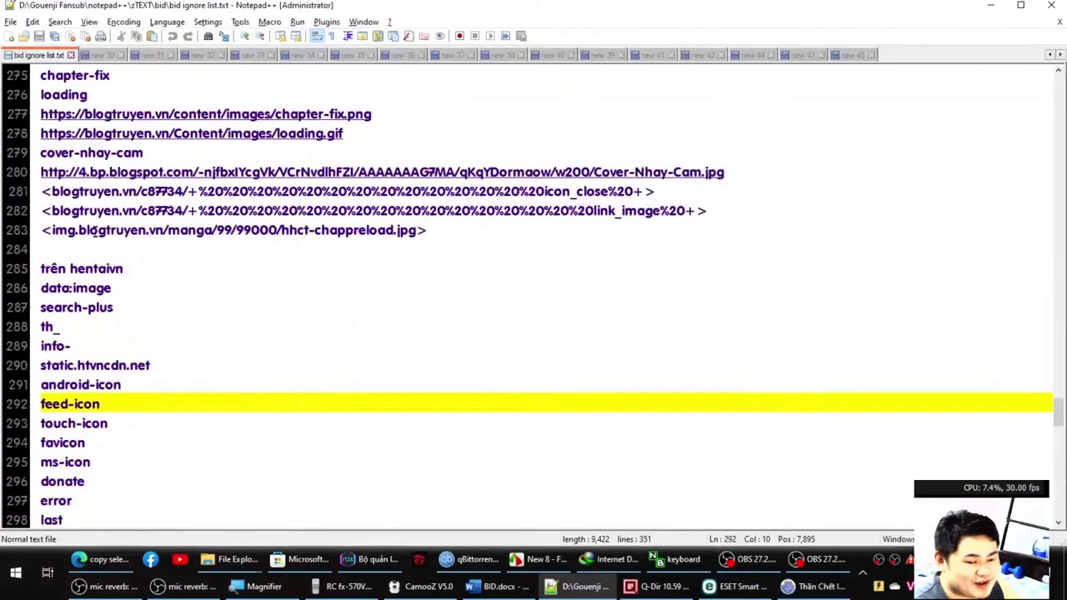
scroll(95, 250, "up", 5)
scroll(100, 284, "down", 12)
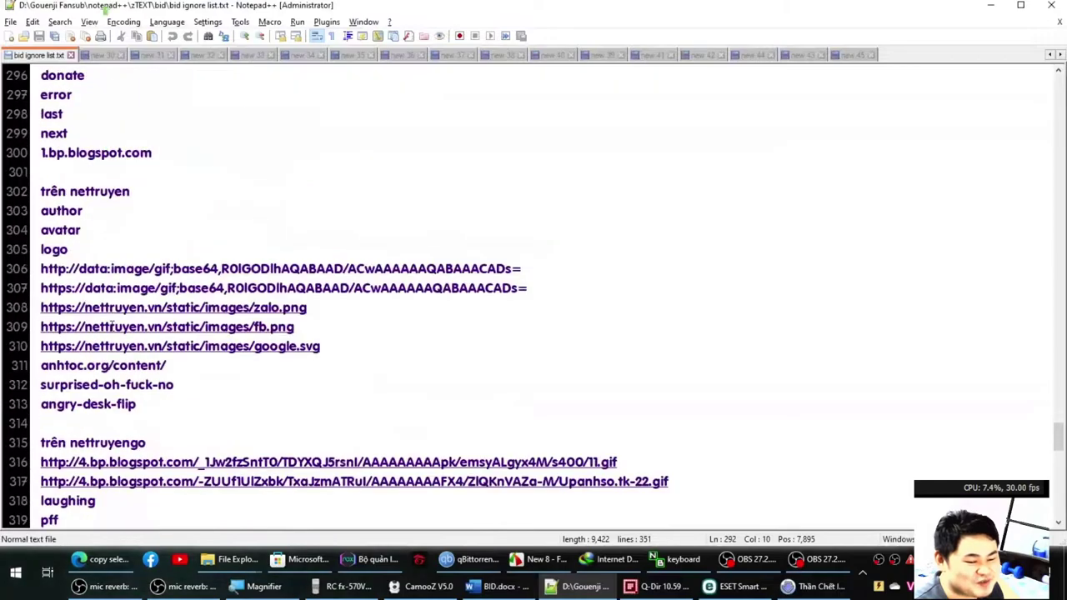
scroll(77, 213, "down", 5)
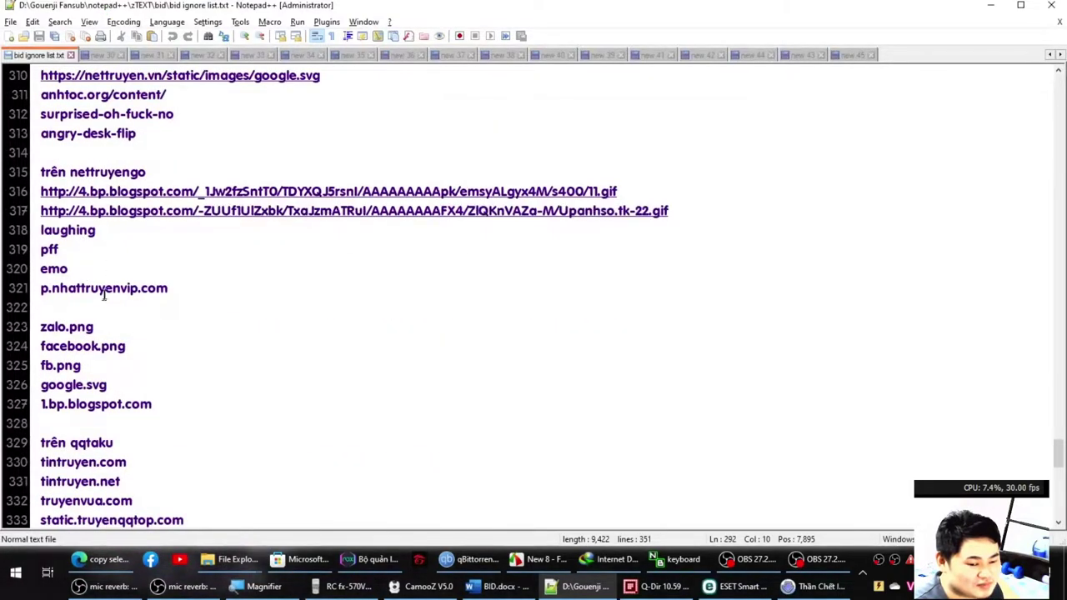
scroll(84, 321, "down", 2)
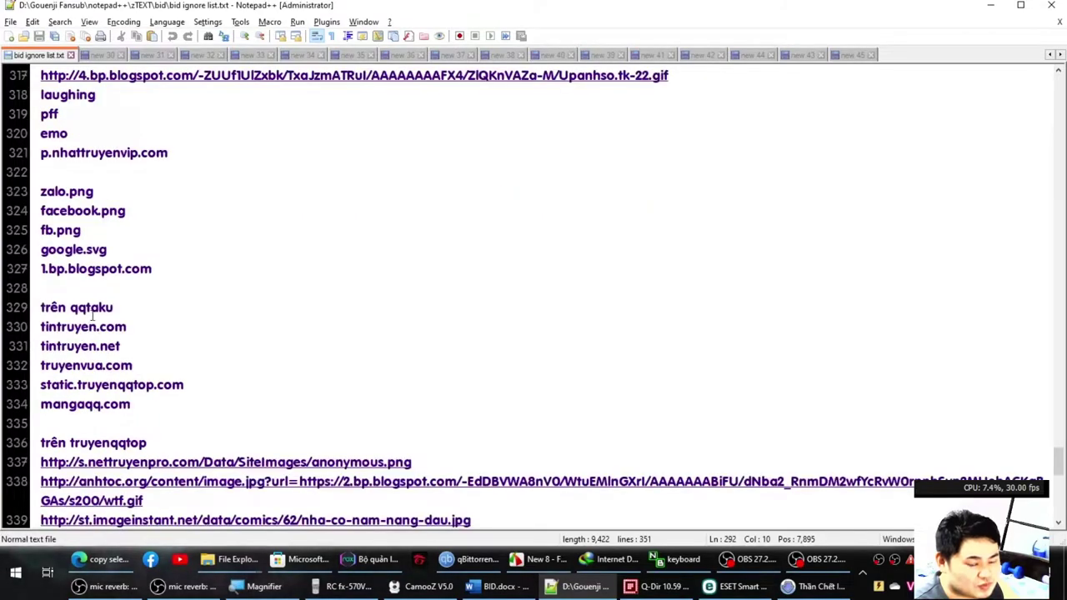
left_click(93, 310)
scroll(114, 350, "down", 5)
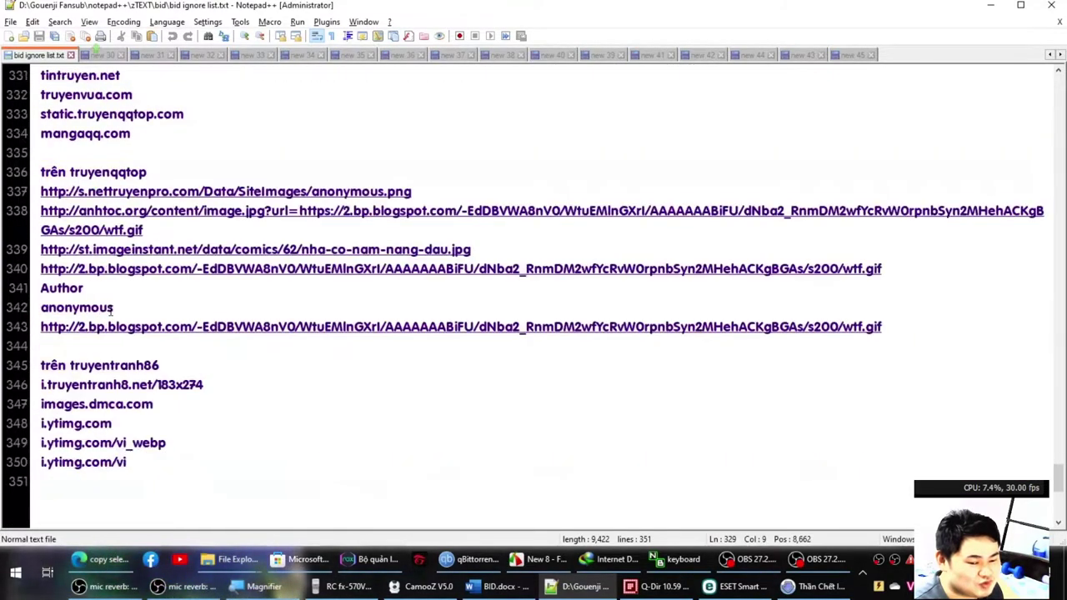
left_click(162, 365)
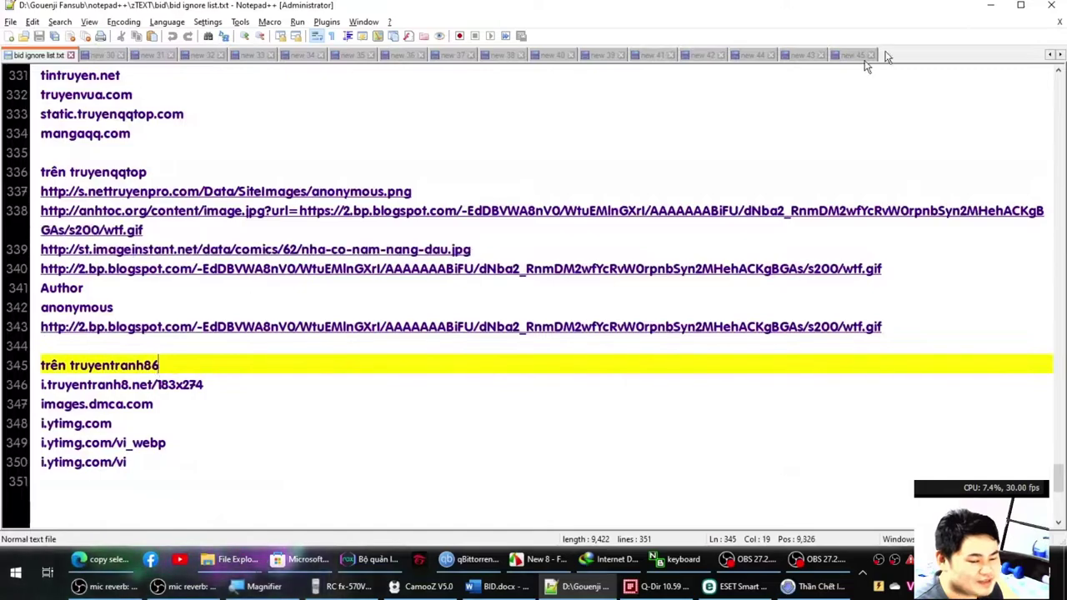
Switch between windows and return to Bulk Image Downloader's advanced settings.
left_click(991, 6)
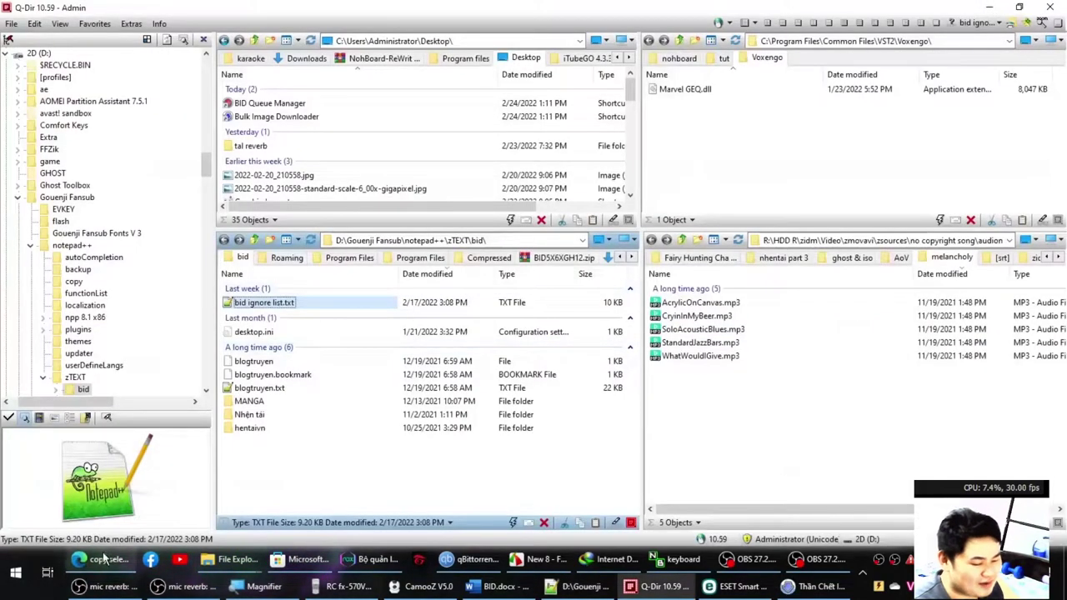
left_click(104, 560)
left_click(754, 566)
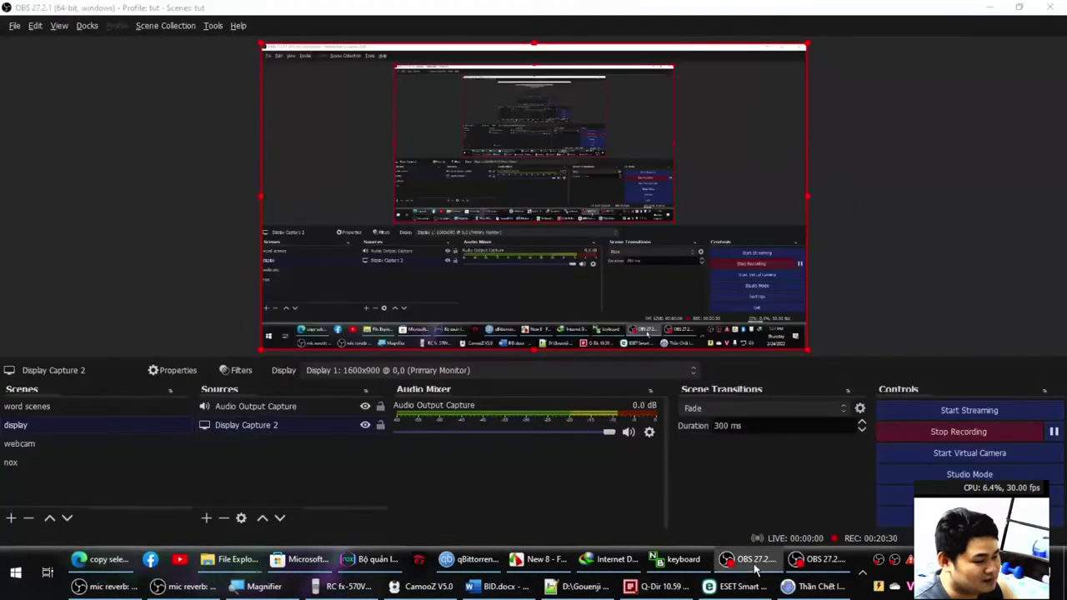
left_click(754, 566)
left_click(583, 588)
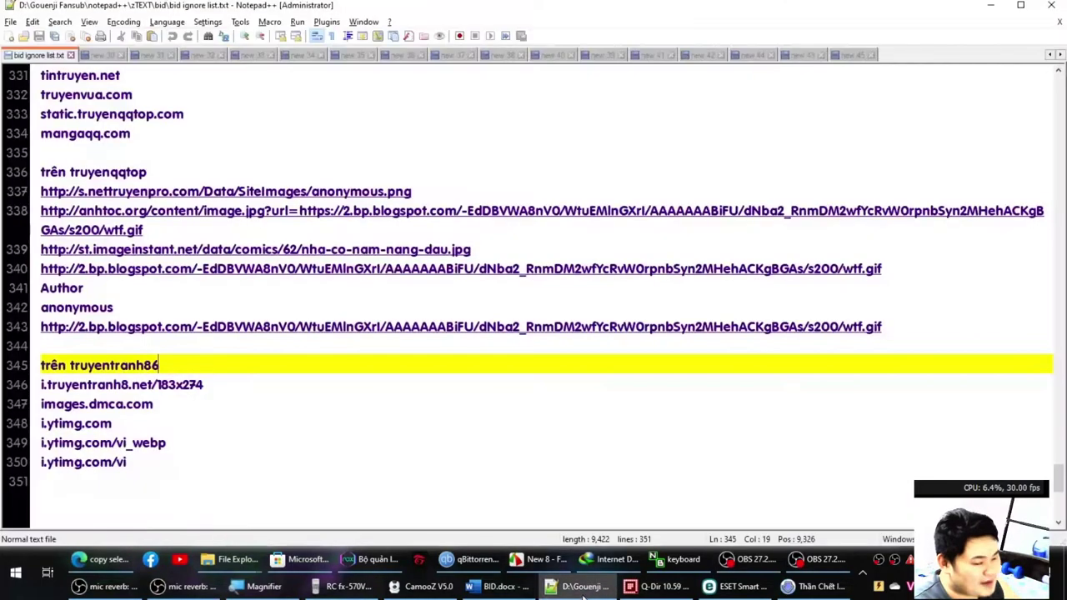
left_click(820, 587)
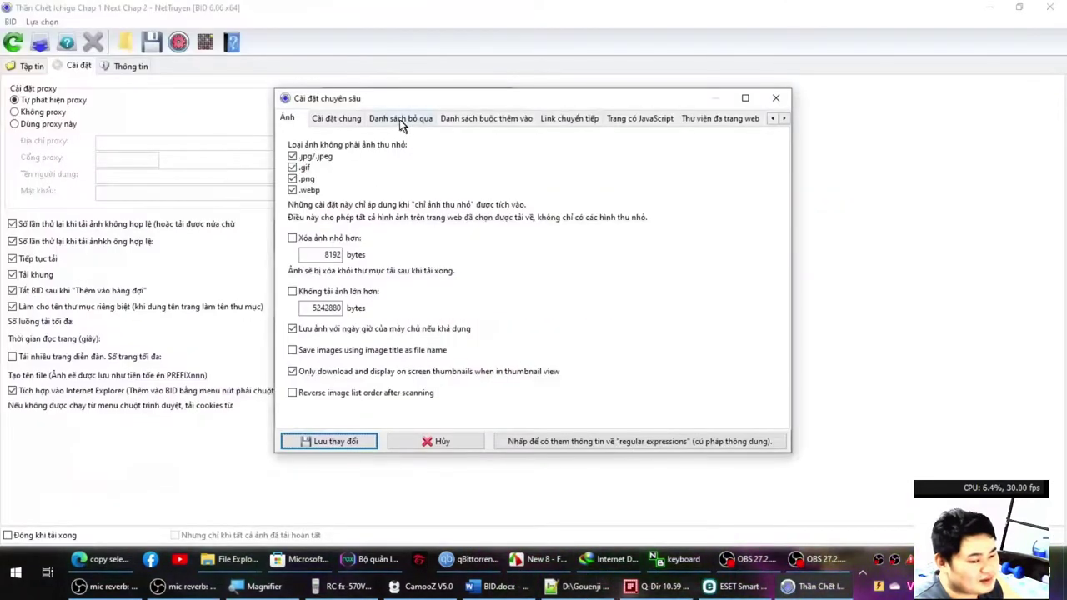
Uncheck .gif on the Ảnh tab, save the advanced settings, and refresh the chapter's image list.
left_click(350, 117)
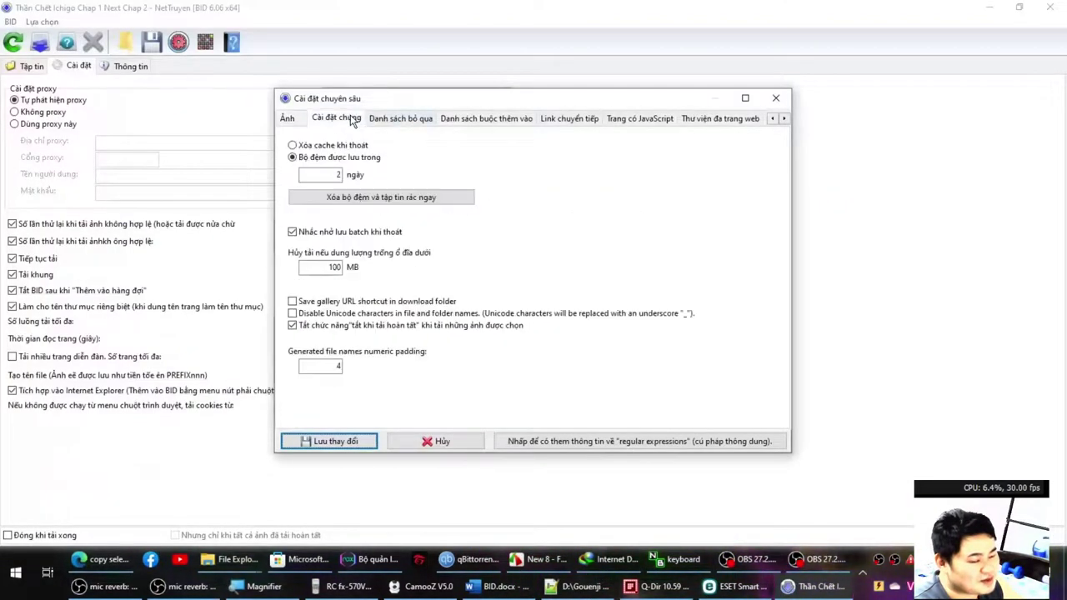
left_click(286, 119)
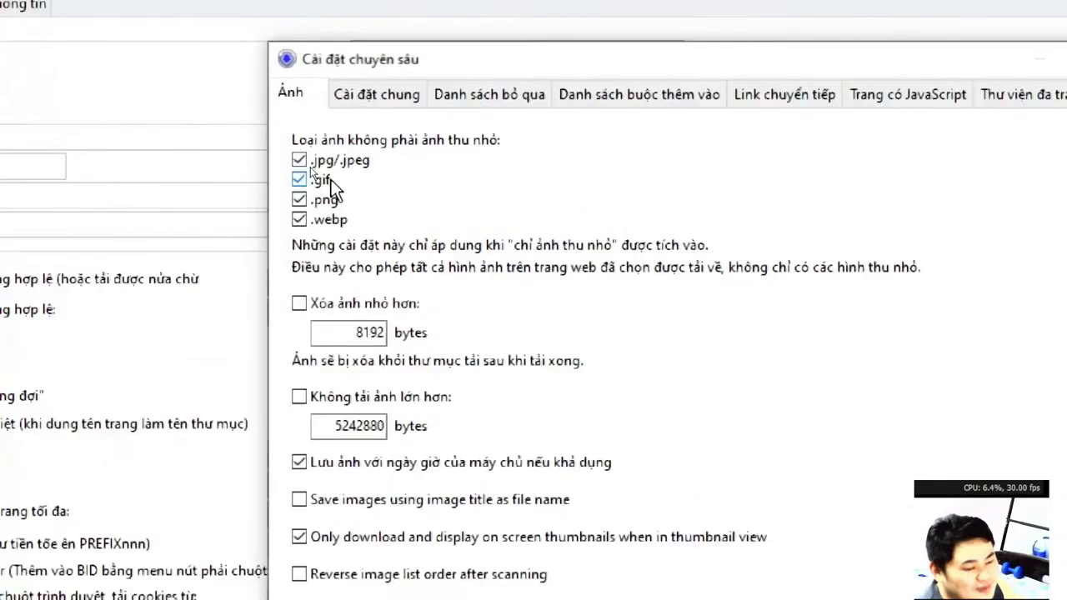
left_click(302, 176)
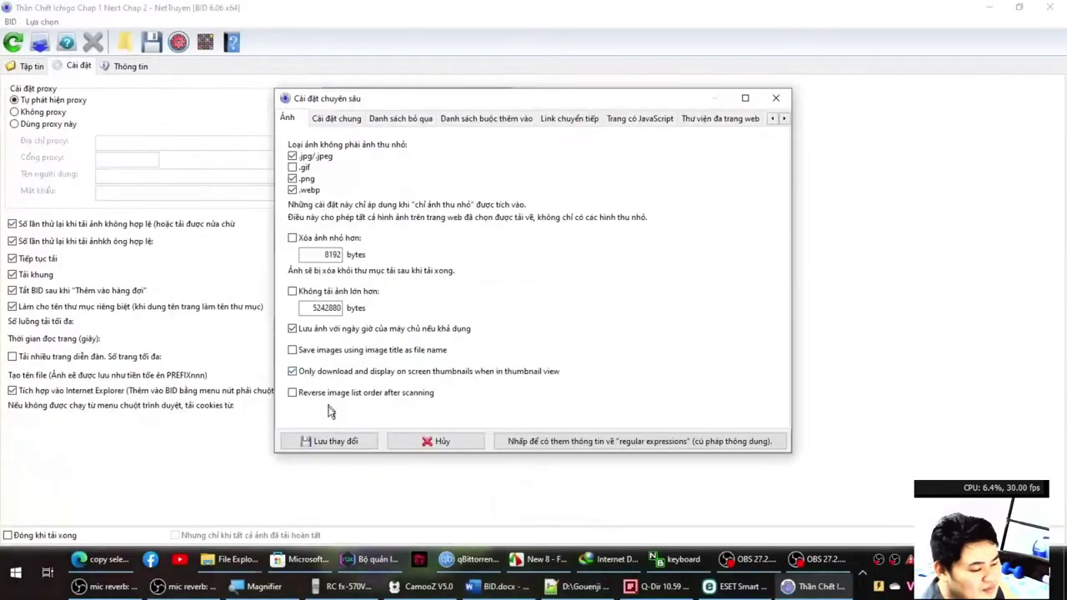
left_click(329, 440)
left_click(32, 66)
left_click(12, 42)
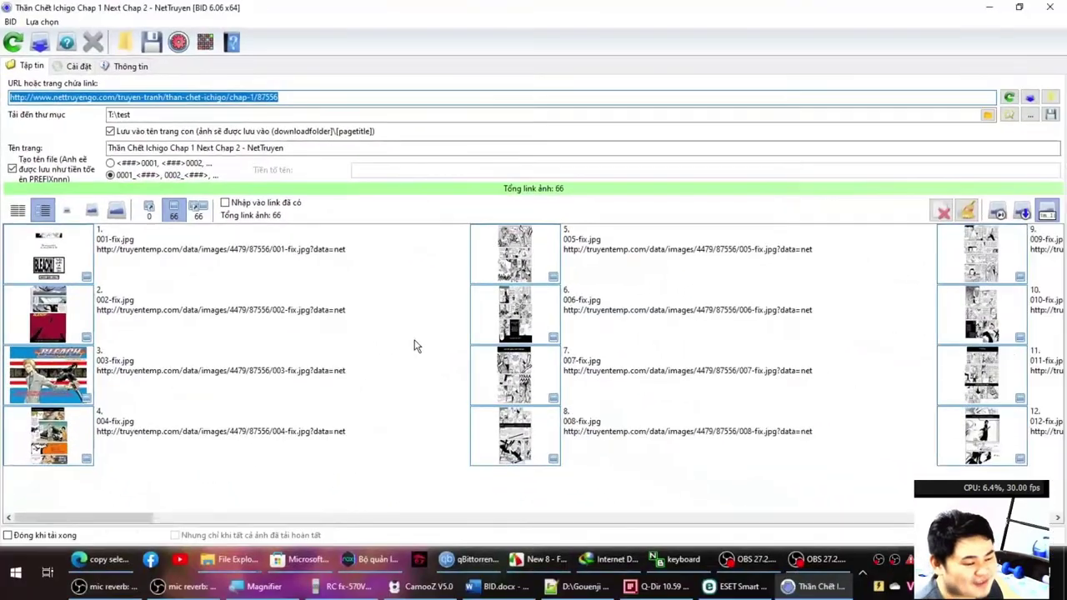
Inspect the Author avatar entries (Author_0001–0008) and su-gia-than-chet.jpg among the 66 images.
scroll(572, 386, "down", 10)
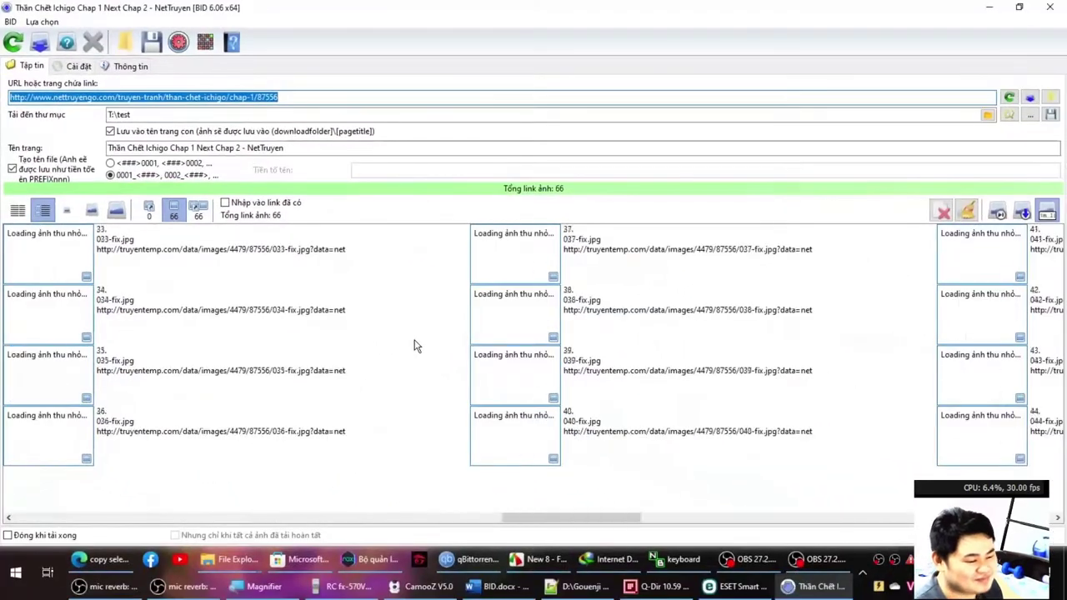
left_click(490, 312)
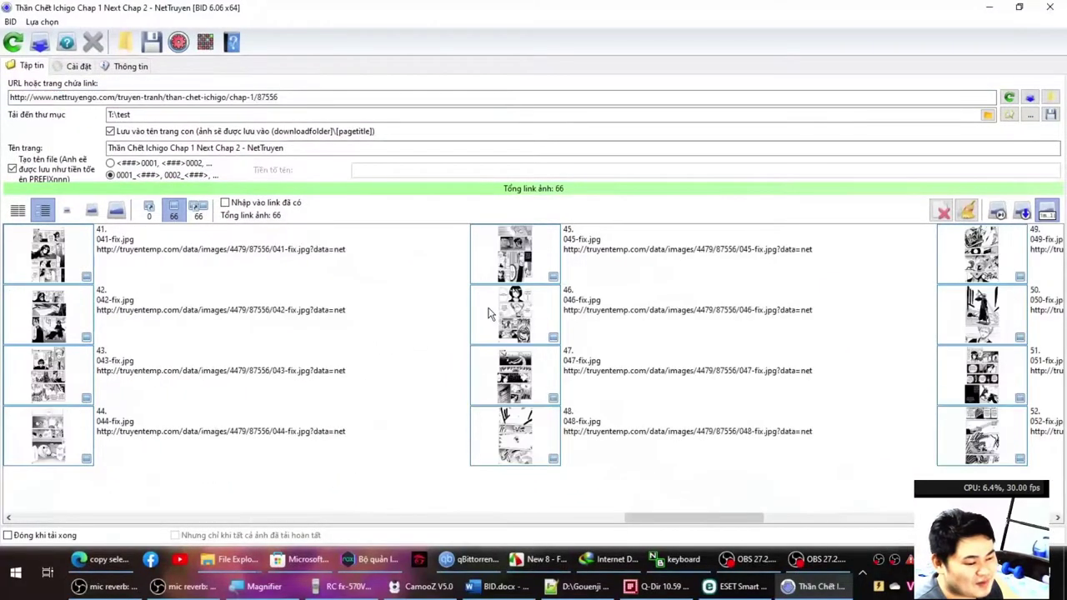
left_click(533, 265)
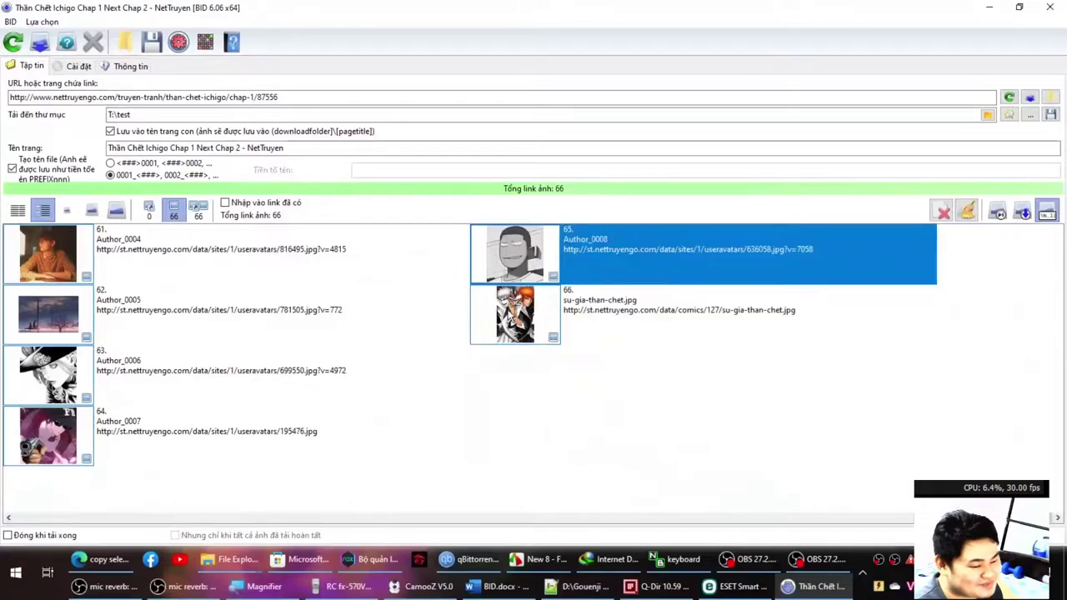
left_click(195, 375)
scroll(200, 373, "up", 2)
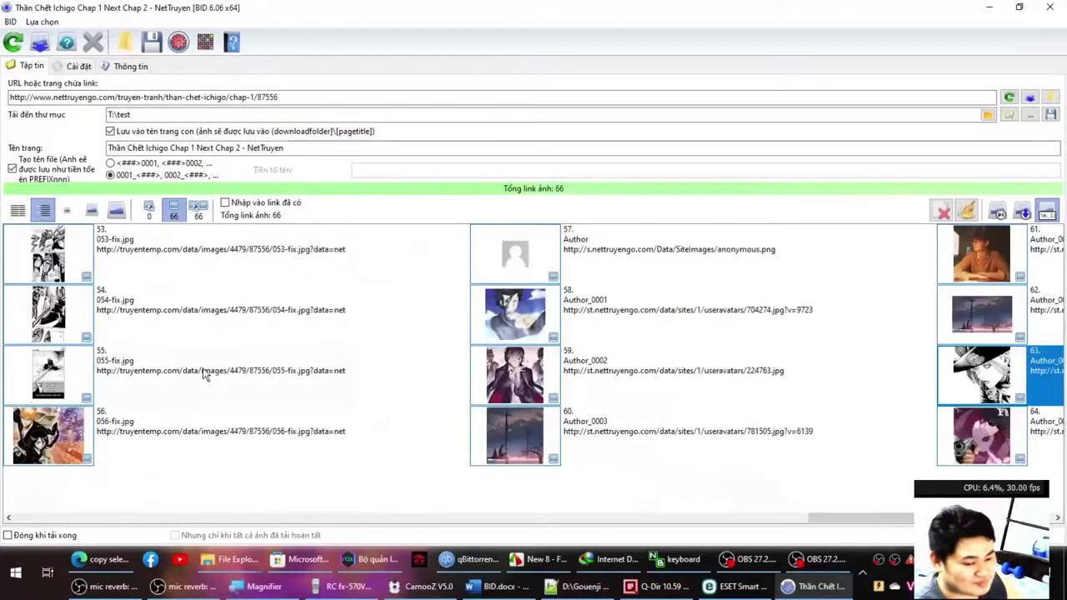
scroll(187, 332, "up", 6)
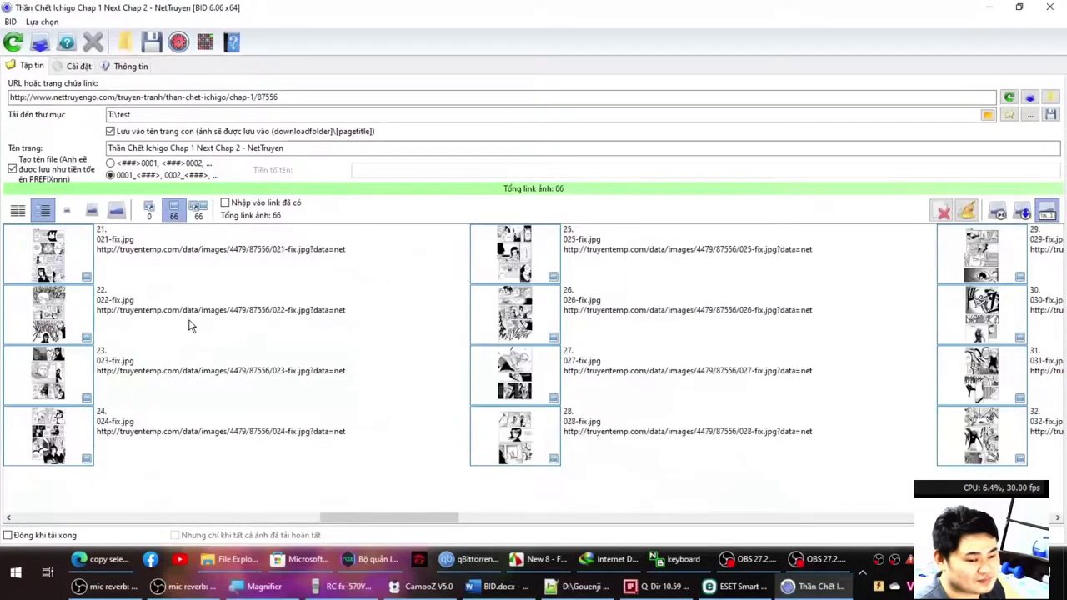
scroll(191, 325, "down", 7)
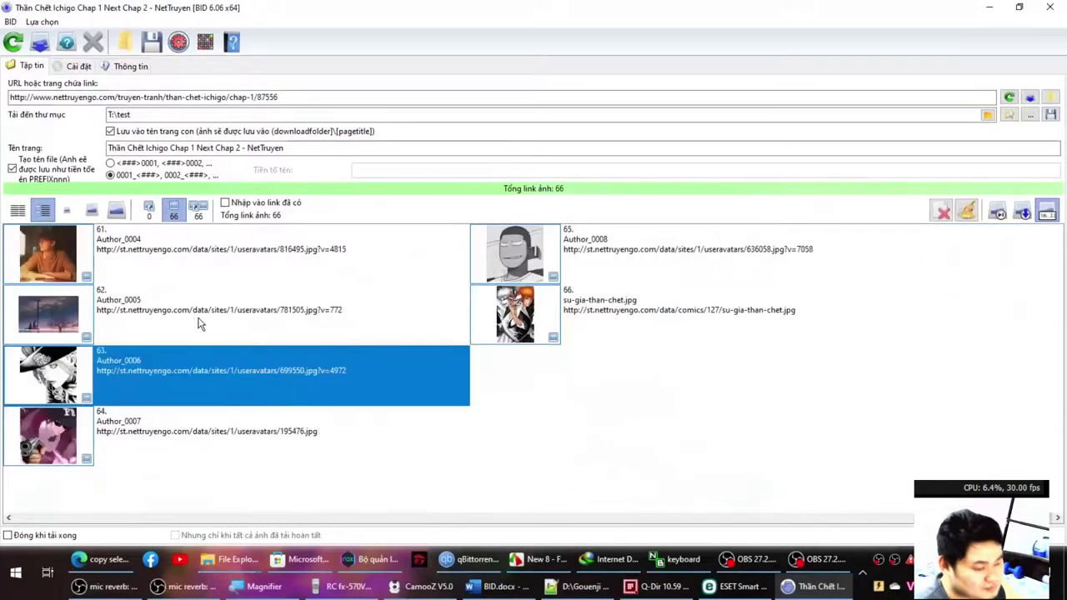
left_click(138, 336)
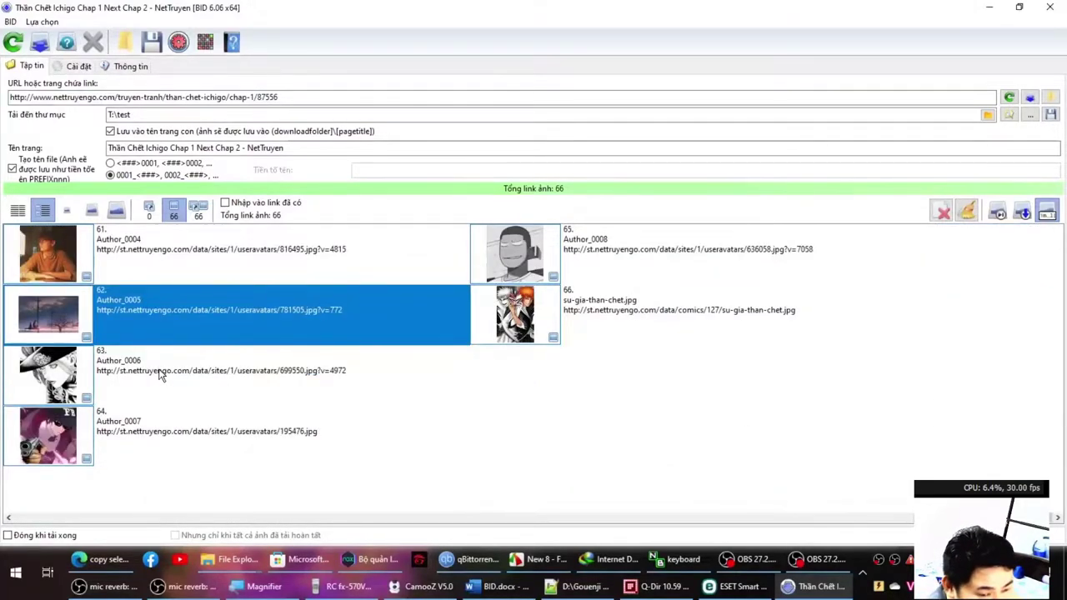
scroll(158, 370, "up", 1)
left_click(144, 309)
left_click(144, 355)
scroll(142, 356, "up", 1)
left_click(139, 327)
left_click(183, 378)
left_click(574, 263)
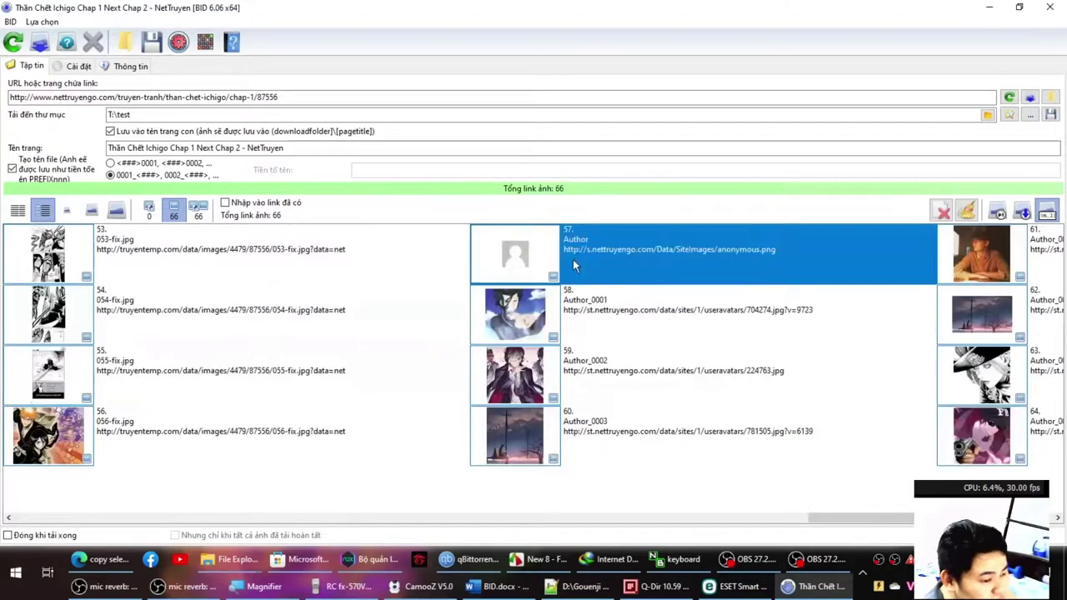
left_click(550, 328)
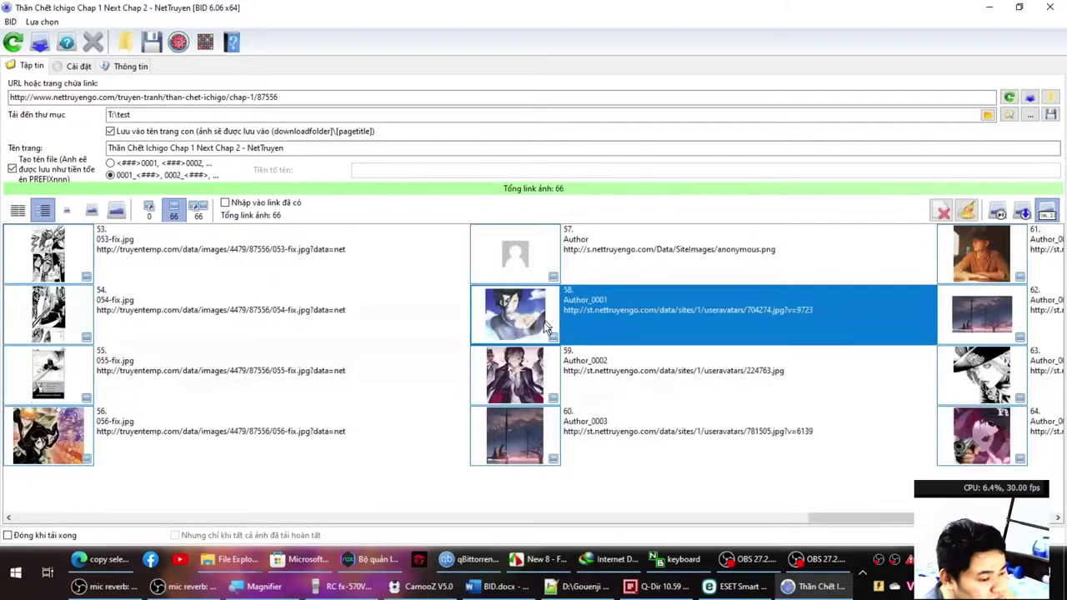
Check the final chapter page entries, 049-fix through 056-fix.
left_click(241, 431)
left_click(250, 382)
left_click(239, 438)
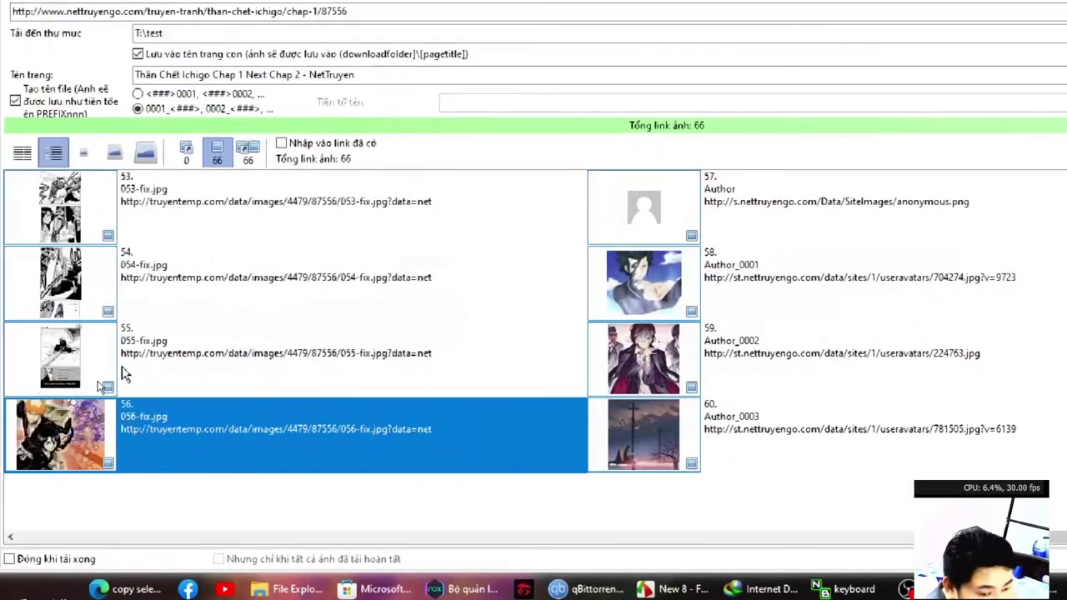
left_click(92, 266)
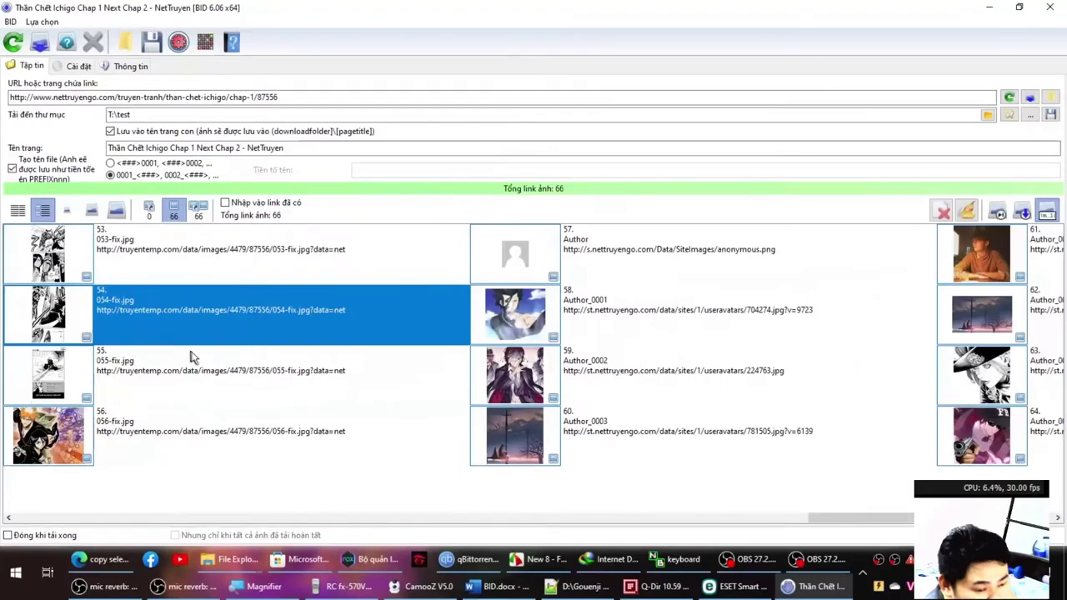
scroll(190, 358, "up", 1)
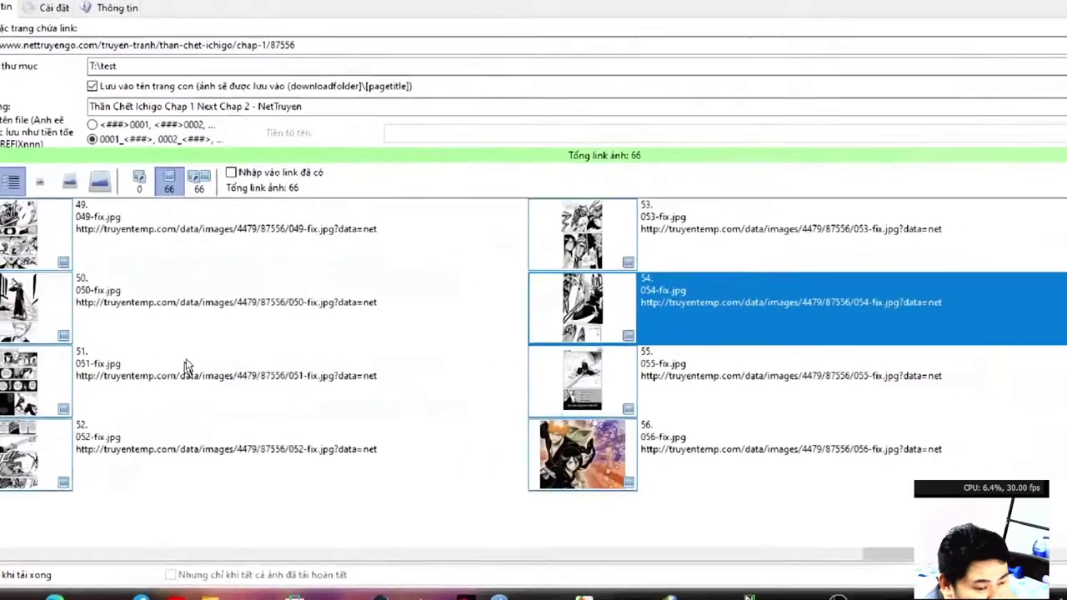
left_click(197, 301)
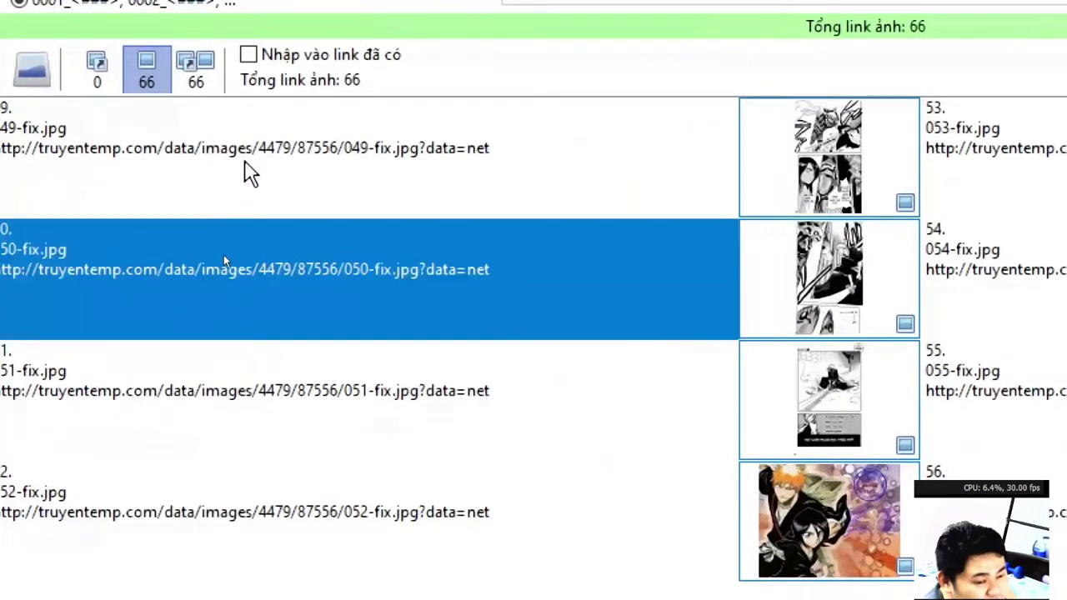
left_click(245, 163)
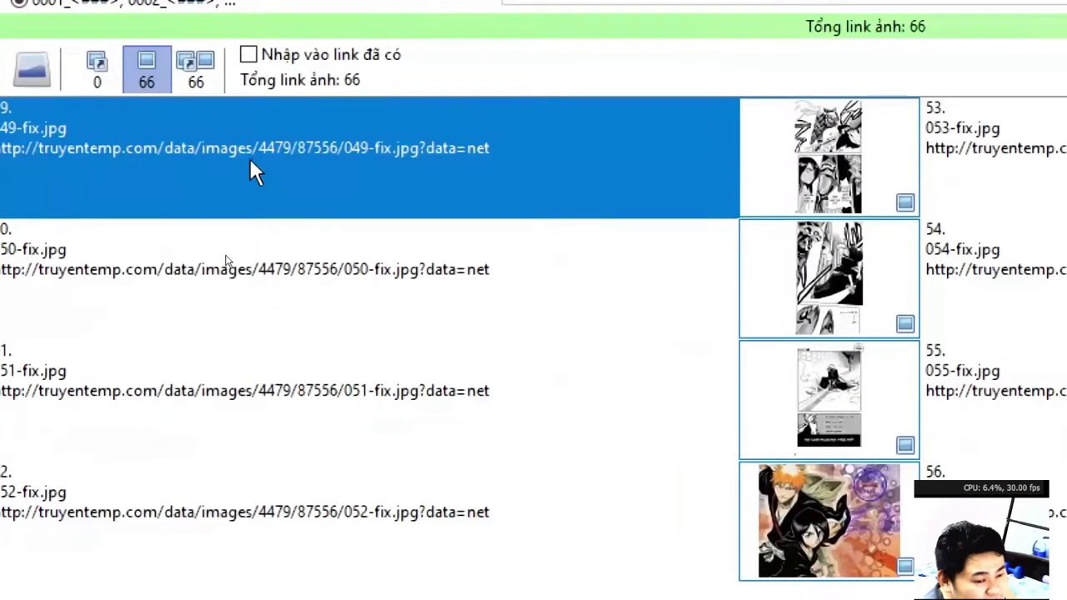
left_click(236, 335)
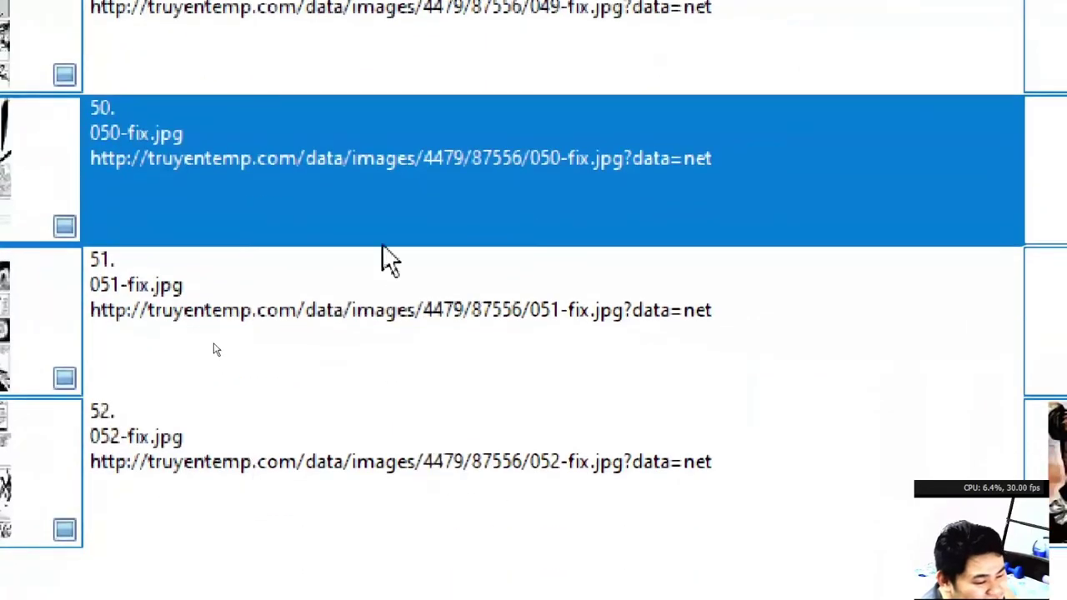
left_click(386, 325)
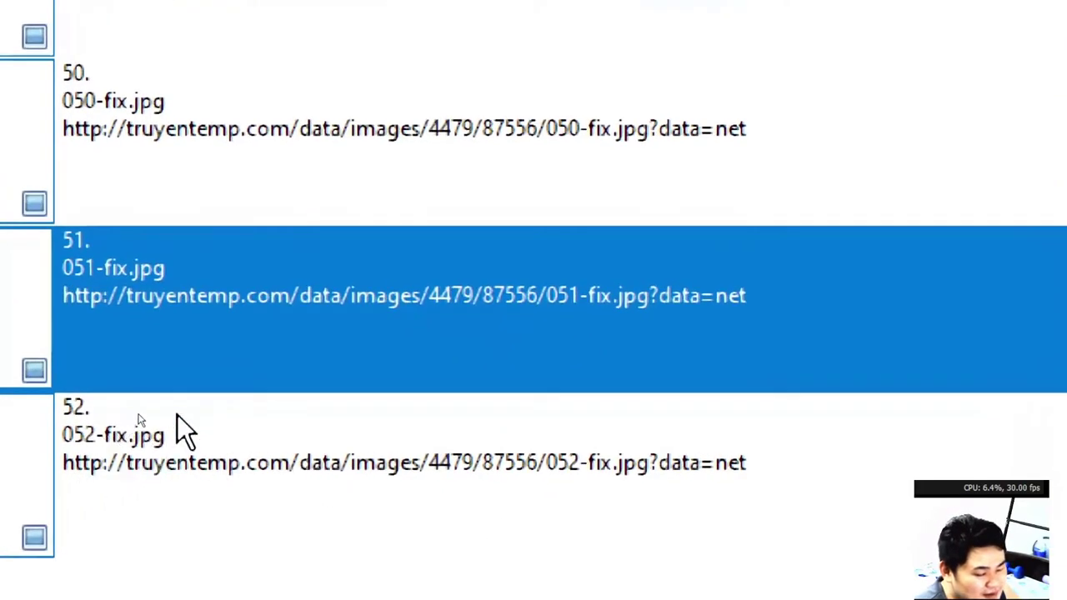
left_click(179, 421)
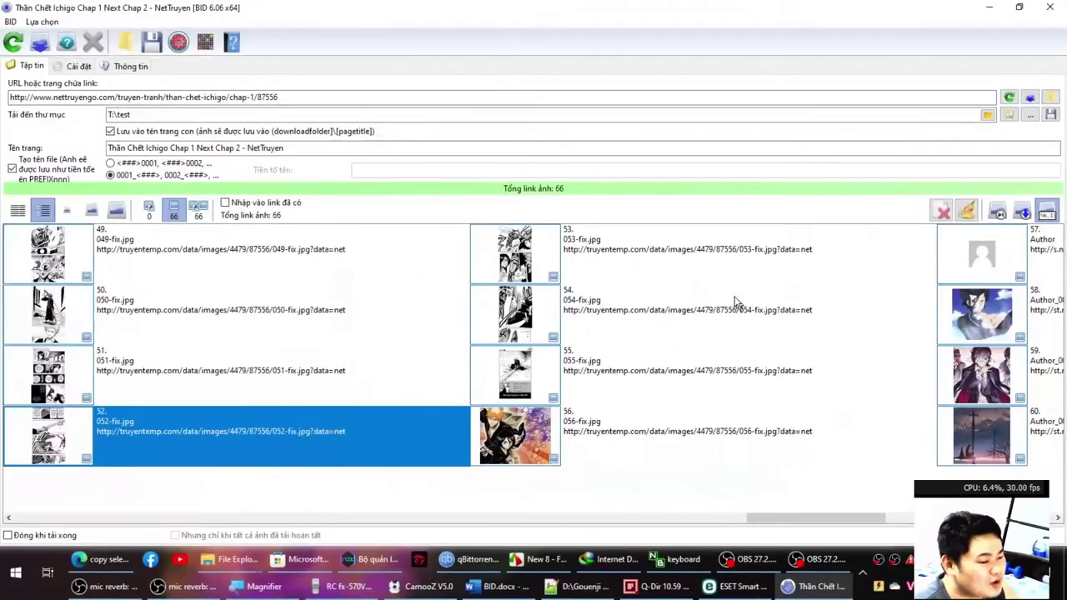
left_click(538, 269)
left_click(215, 255)
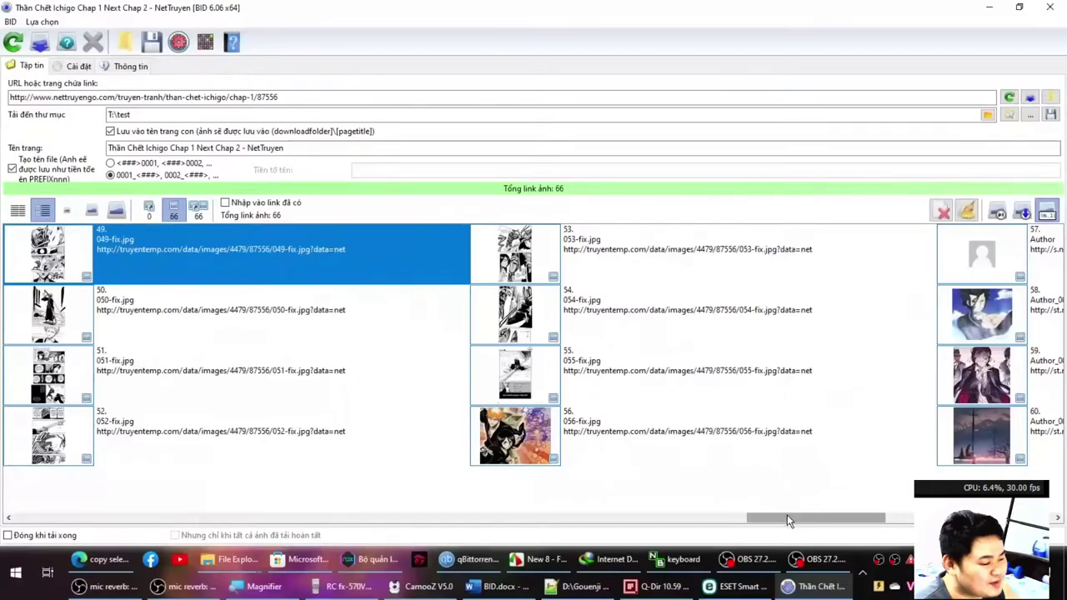
left_click_drag(786, 518, 925, 517)
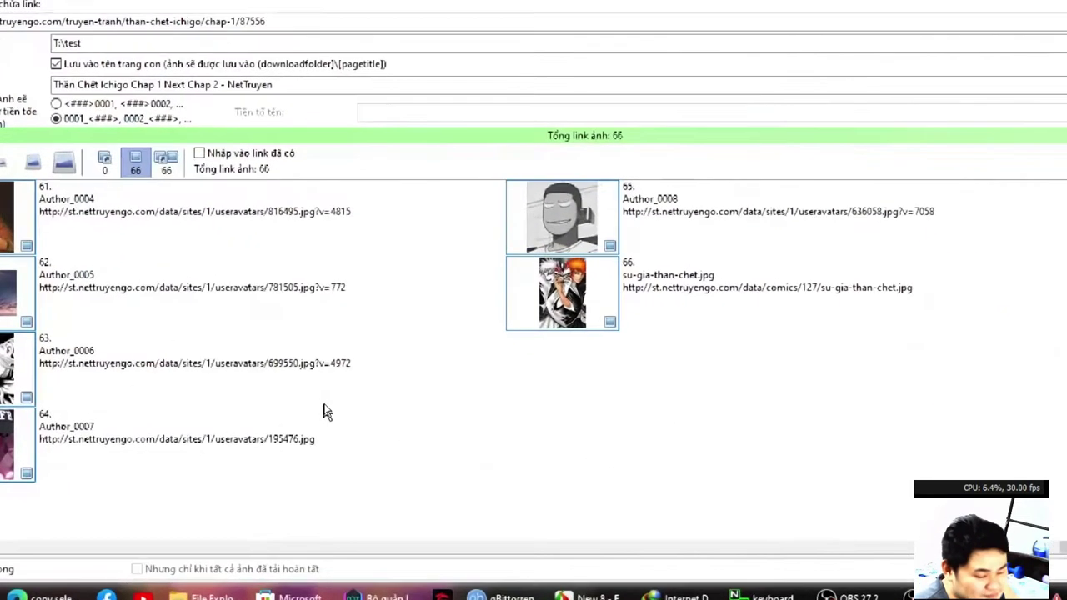
Switch to Details view and sort the list by the 'URL link ảnh' column.
left_click(17, 210)
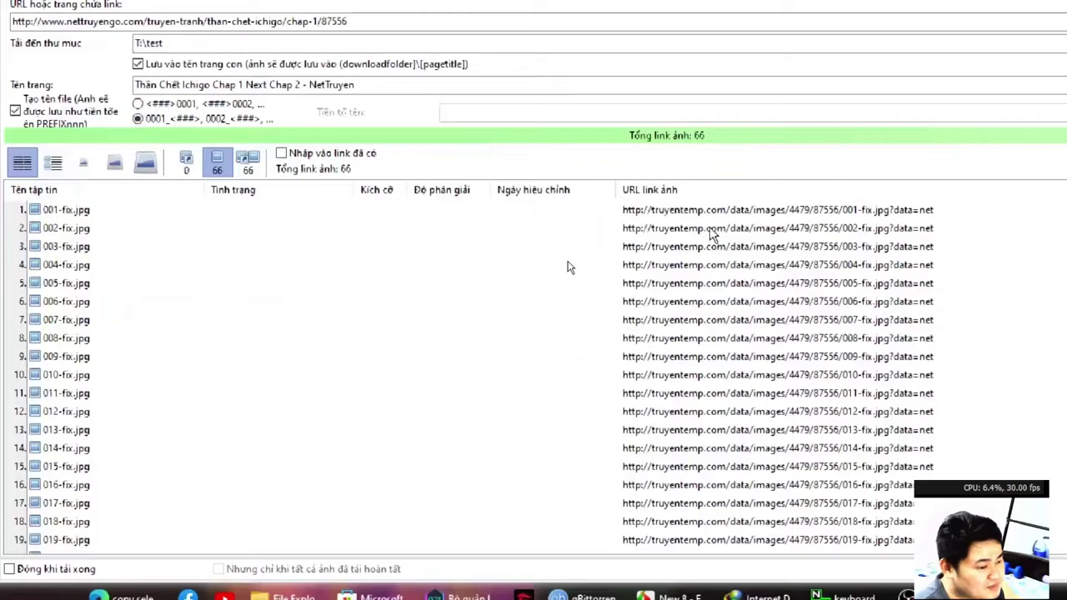
left_click(649, 189)
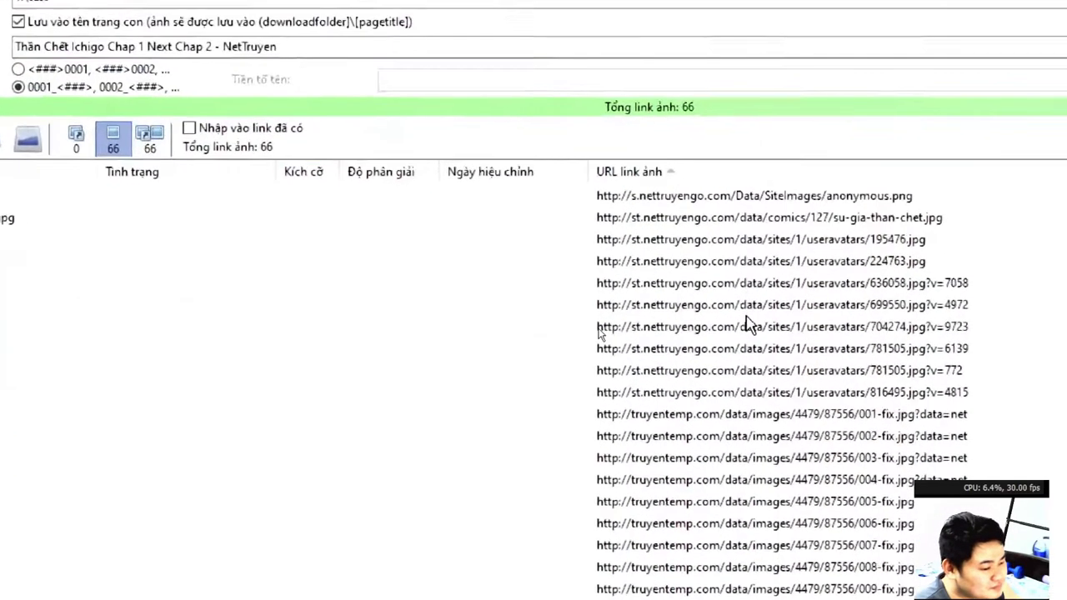
scroll(746, 329, "down", 15)
left_click(739, 511)
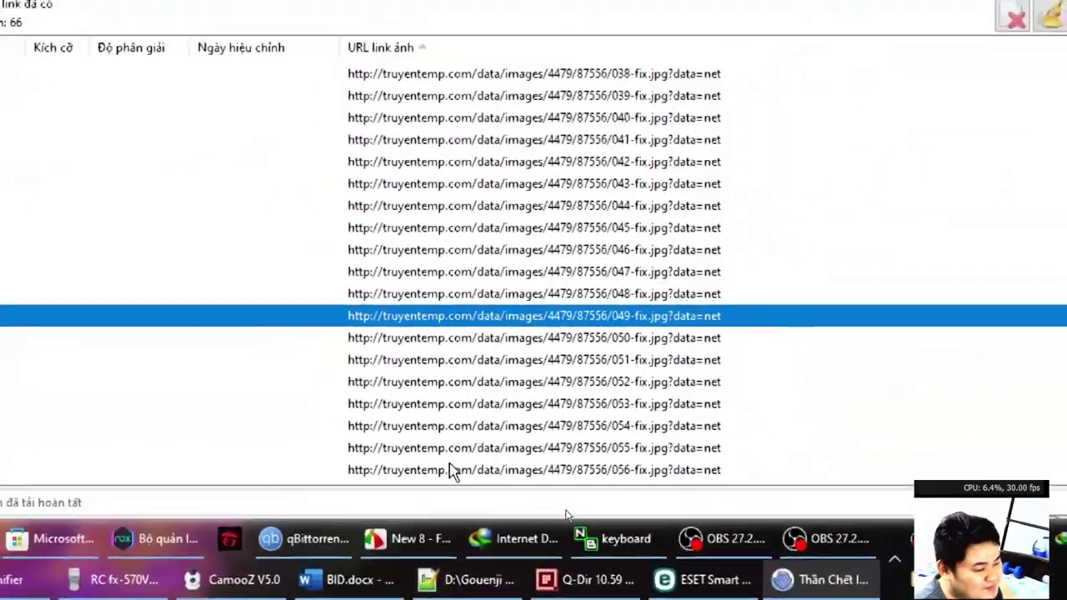
left_click(460, 475)
scroll(459, 466, "up", 15)
left_click(505, 270)
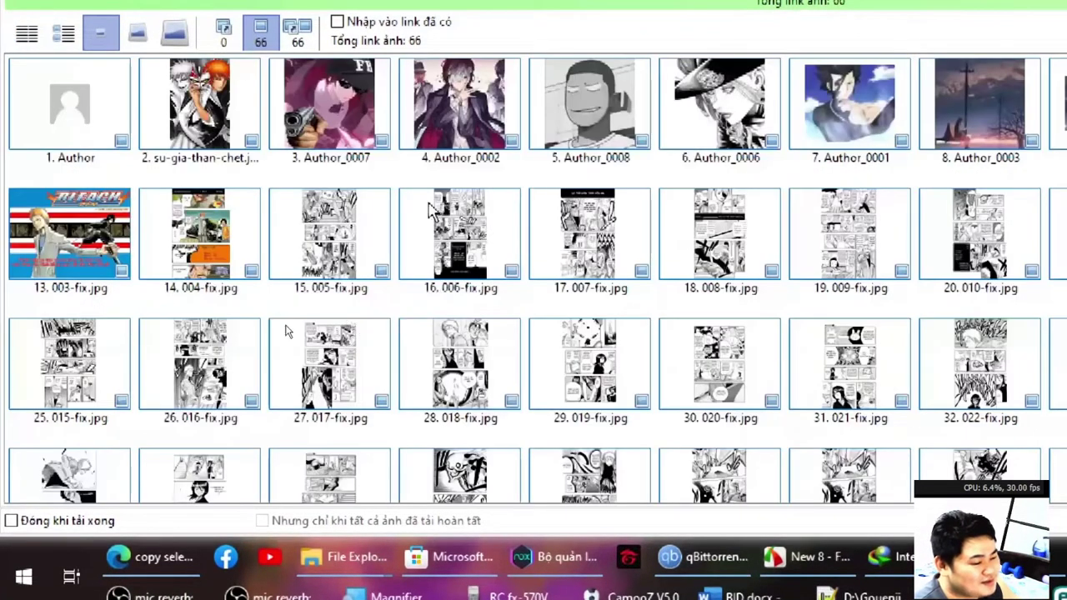
Compare the Author placeholder thumbnail with the 004-fix page before returning to Details view.
left_click(54, 129)
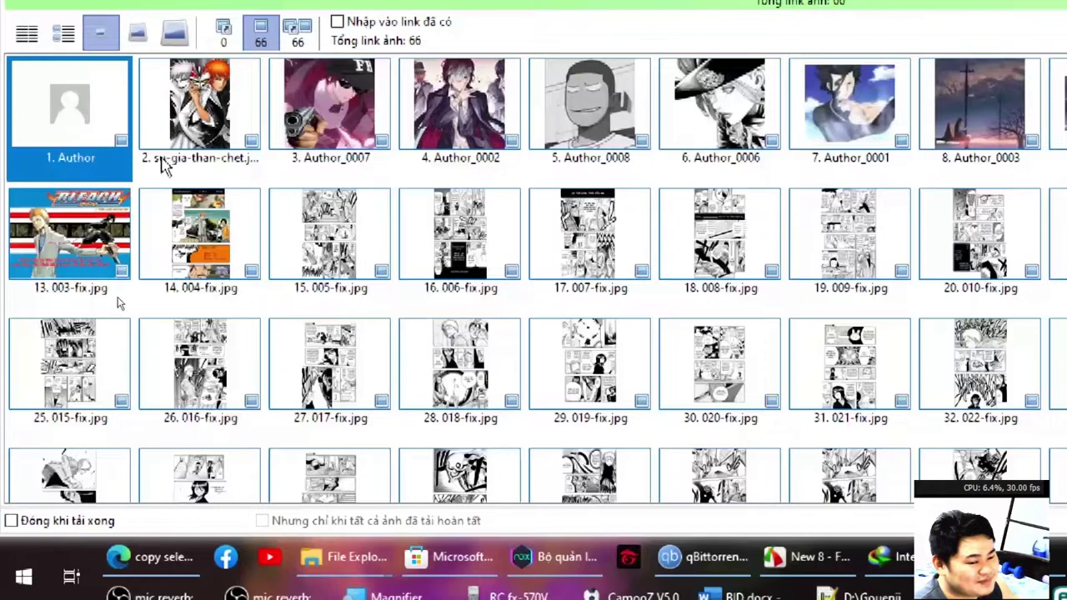
left_click(206, 246)
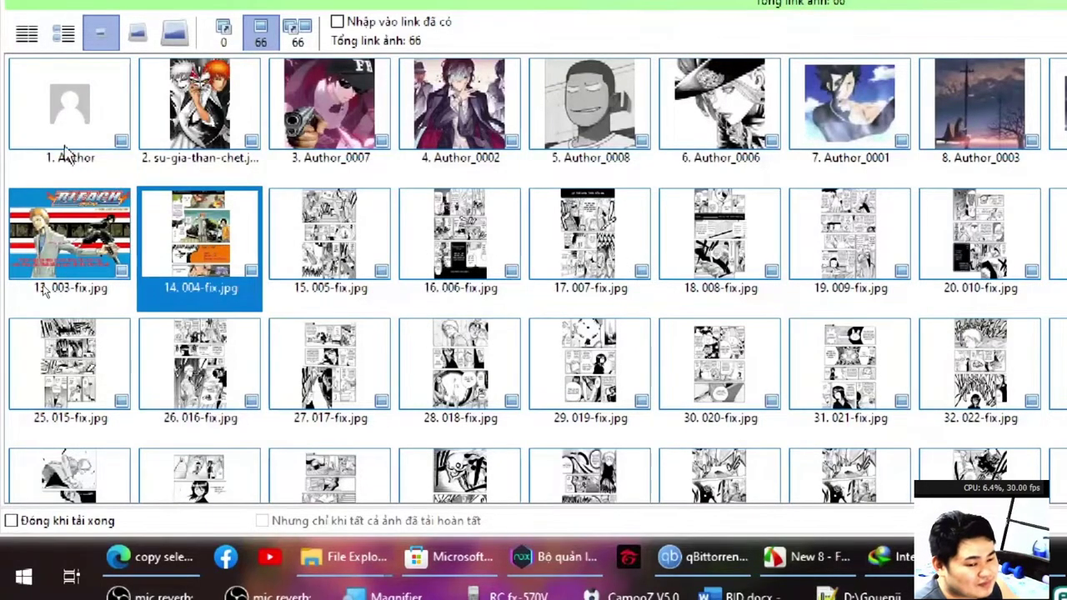
left_click(116, 129)
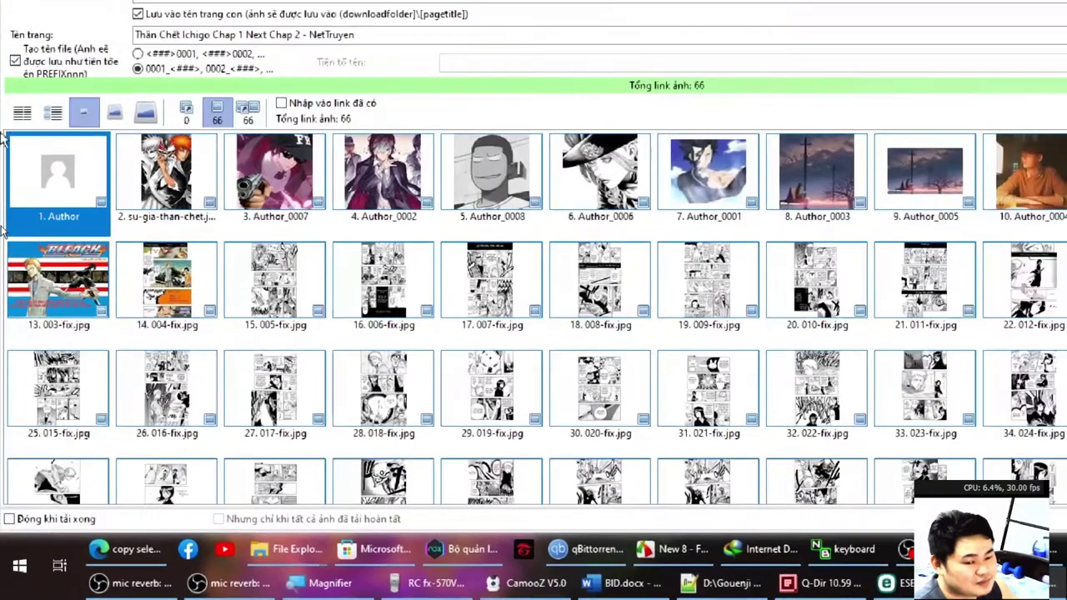
left_click(27, 33)
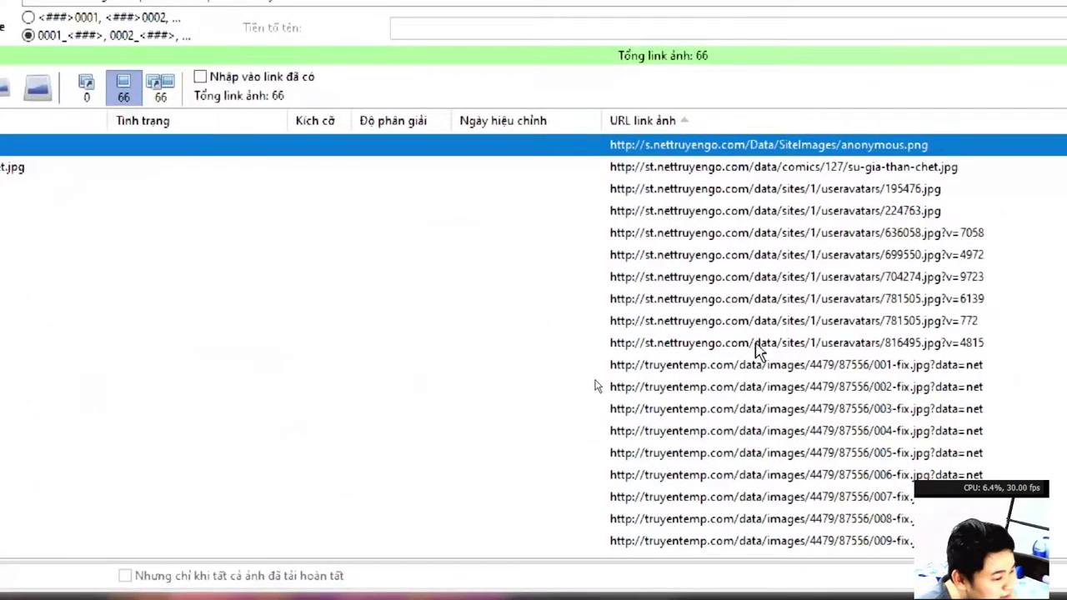
Add the ten selected avatar links to the ignore list and save the settings.
left_click(752, 343, "shift")
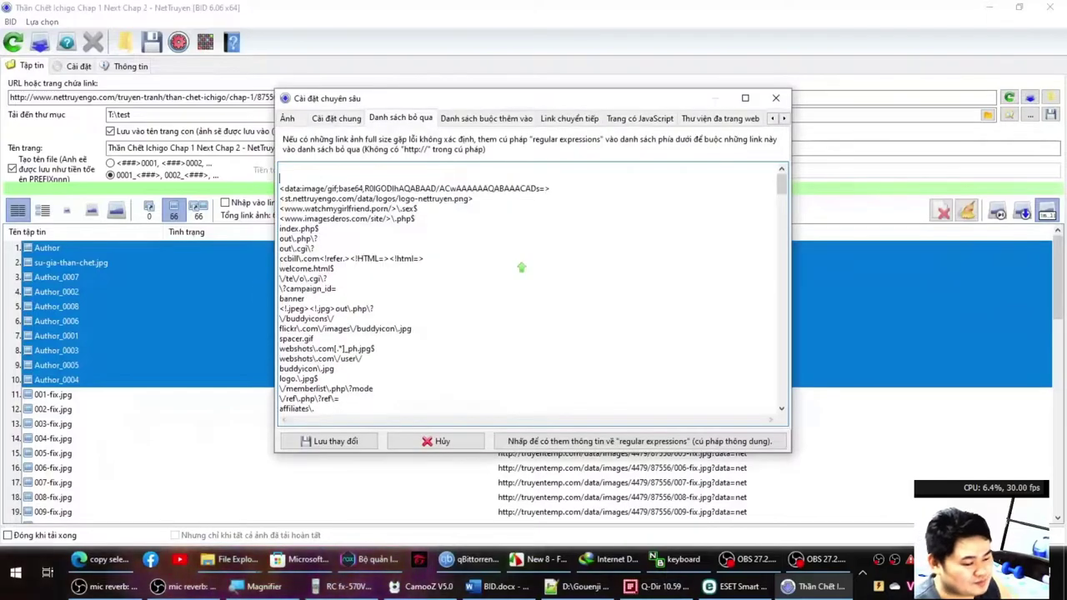
left_click(324, 380)
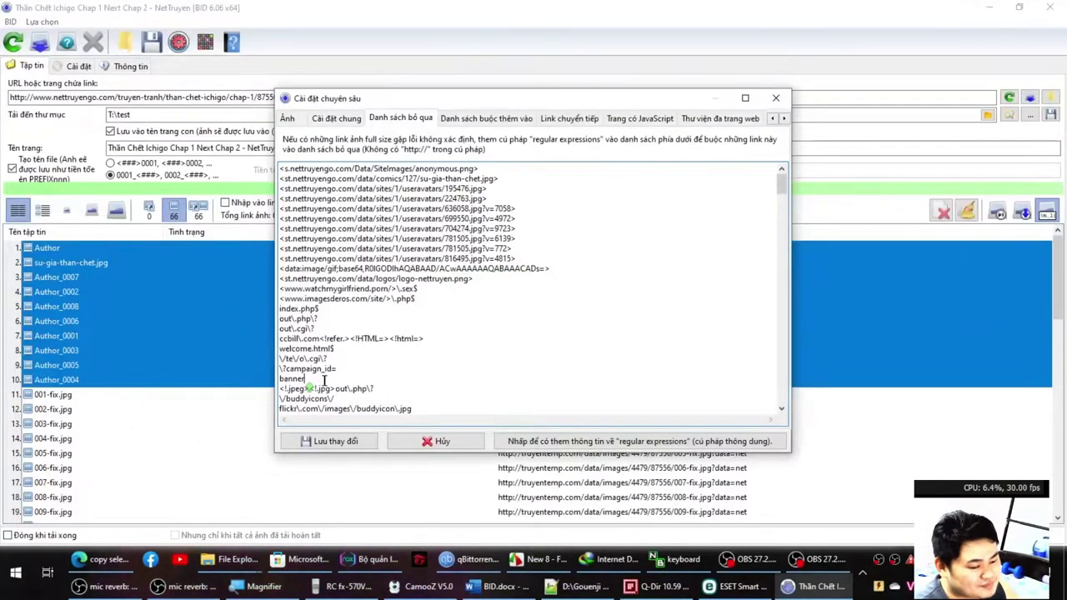
left_click(331, 442)
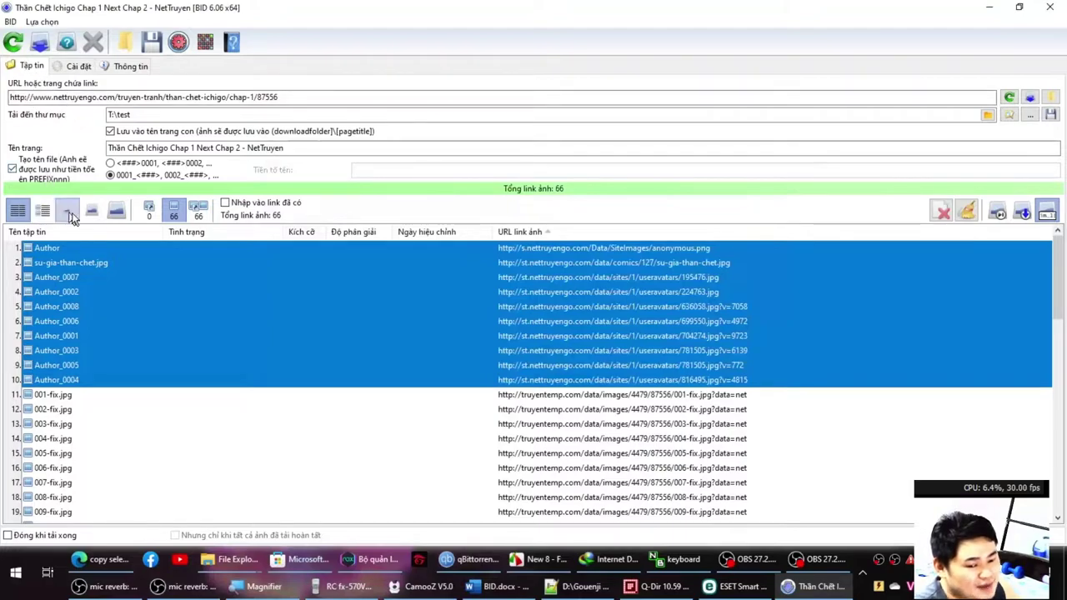
Rescan the chapter and show the remaining 56 page images as thumbnails.
left_click(146, 215)
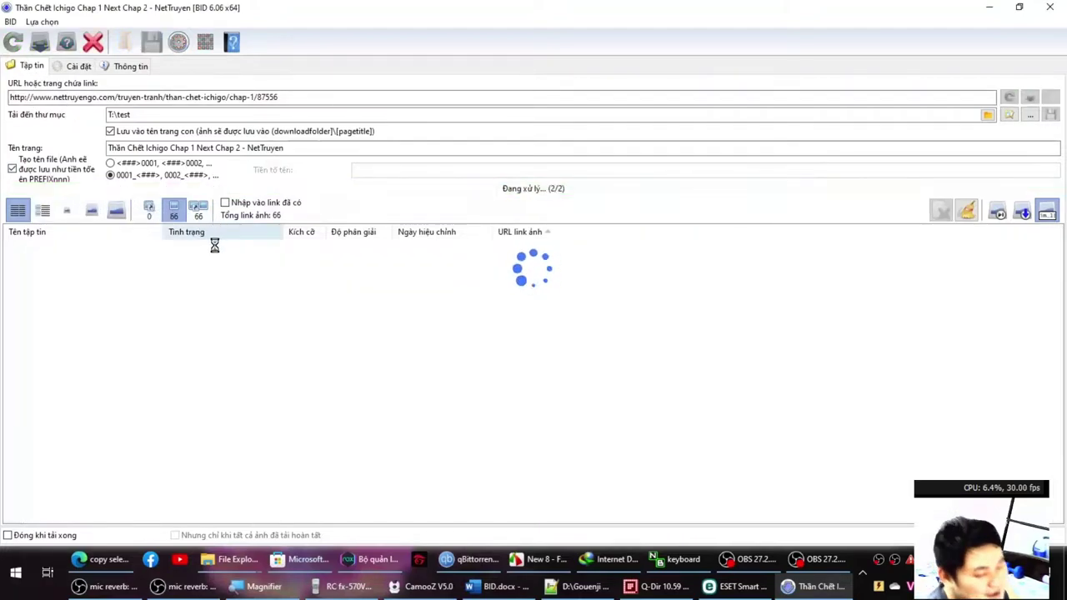
left_click(193, 278)
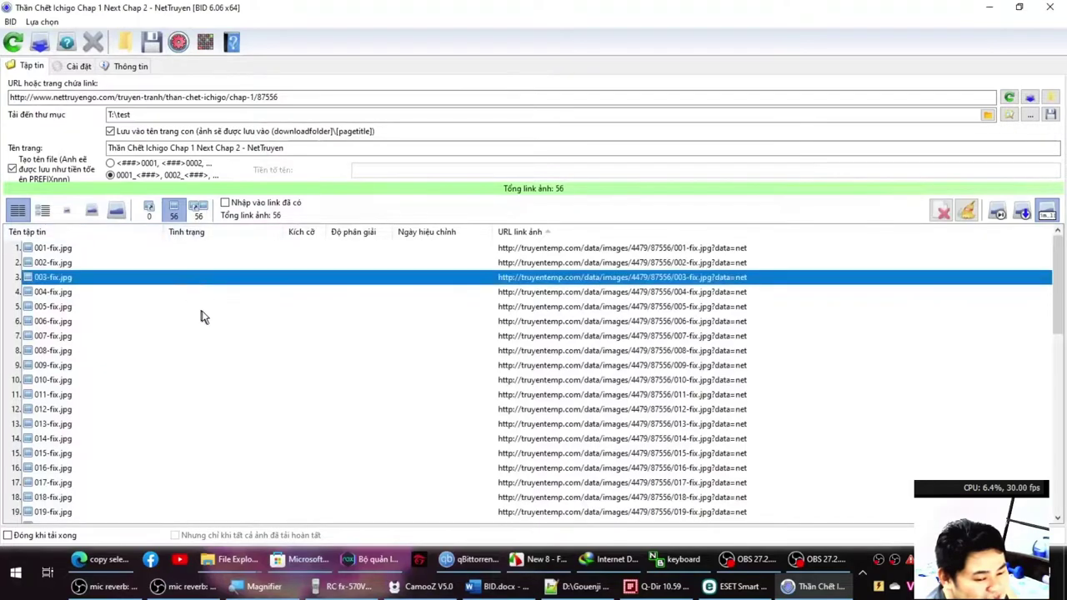
scroll(204, 317, "down", 12)
left_click(66, 209)
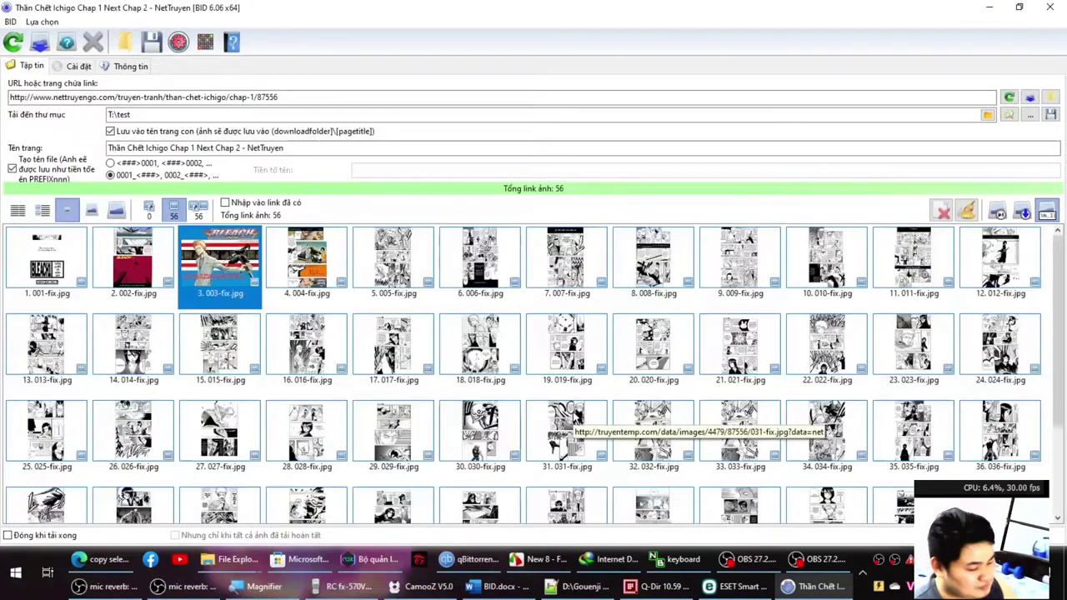
left_click(583, 586)
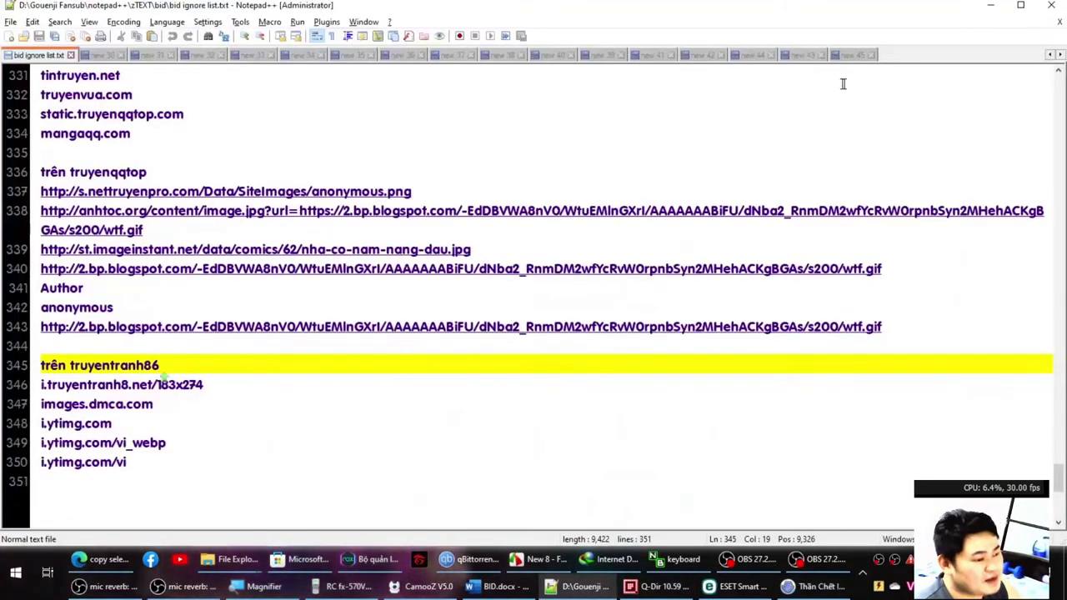
Copy the chapter 3 URL from Notepad++ and load it in Bulk Image Downloader.
left_click(853, 54)
key("ctrl+Page_Up")
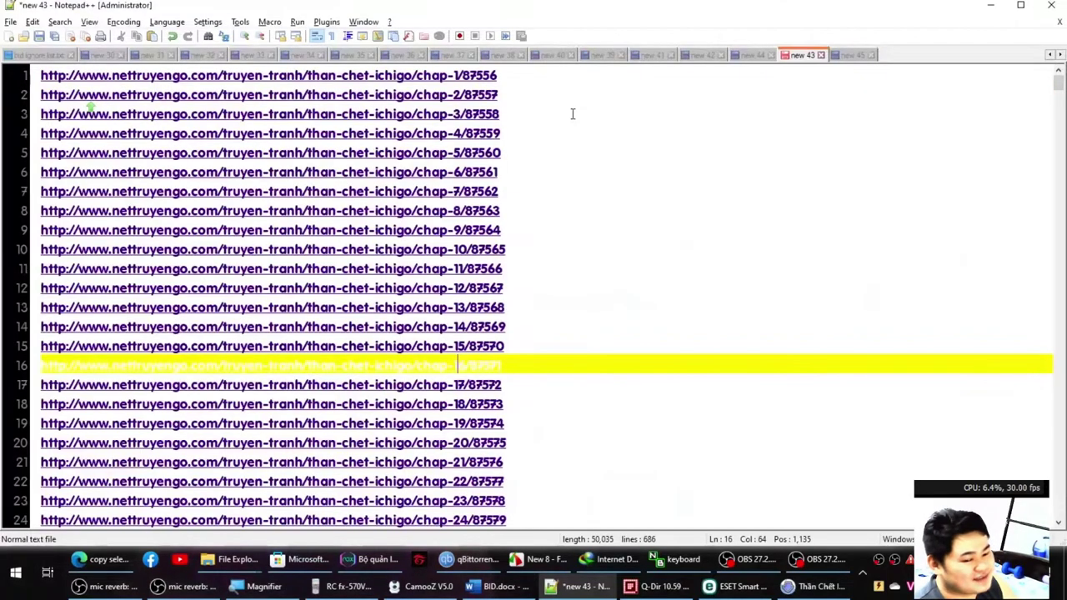
left_click(572, 113)
key("shift+Home")
key("ctrl+c")
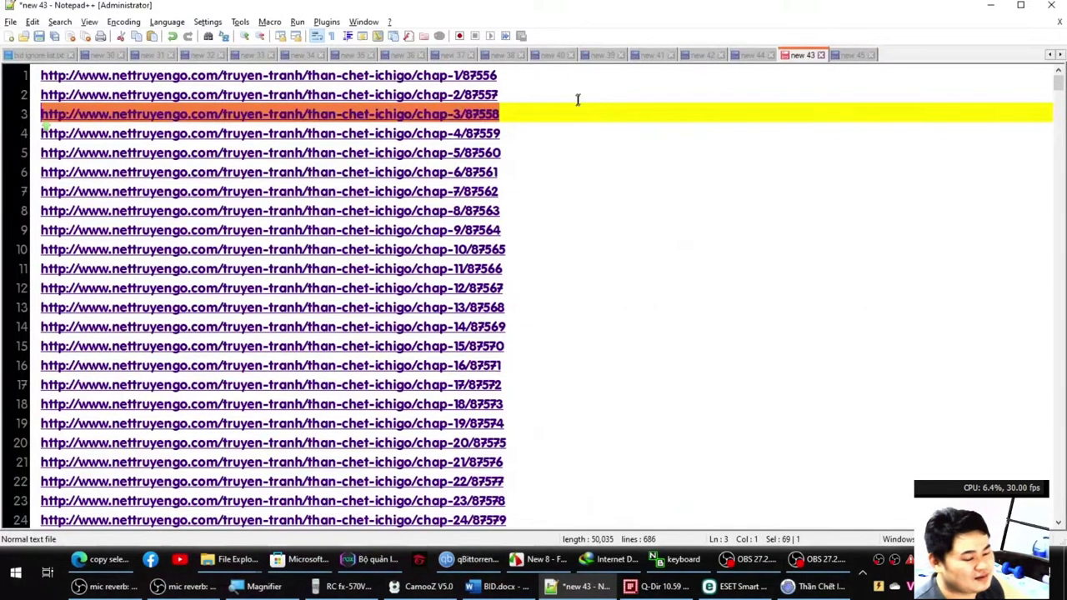
key("alt+Tab")
left_click(350, 98)
key("ctrl+v")
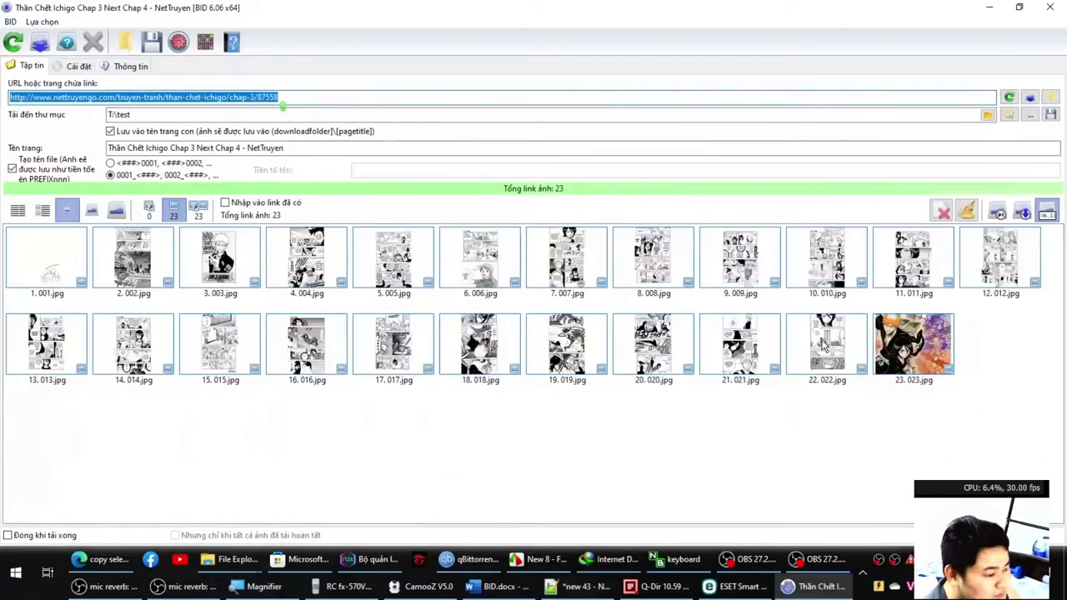
Preview page 022 full size, then select all chapter URLs in Notepad++'s new 43.
double_click(823, 346)
scroll(525, 338, "down", 1)
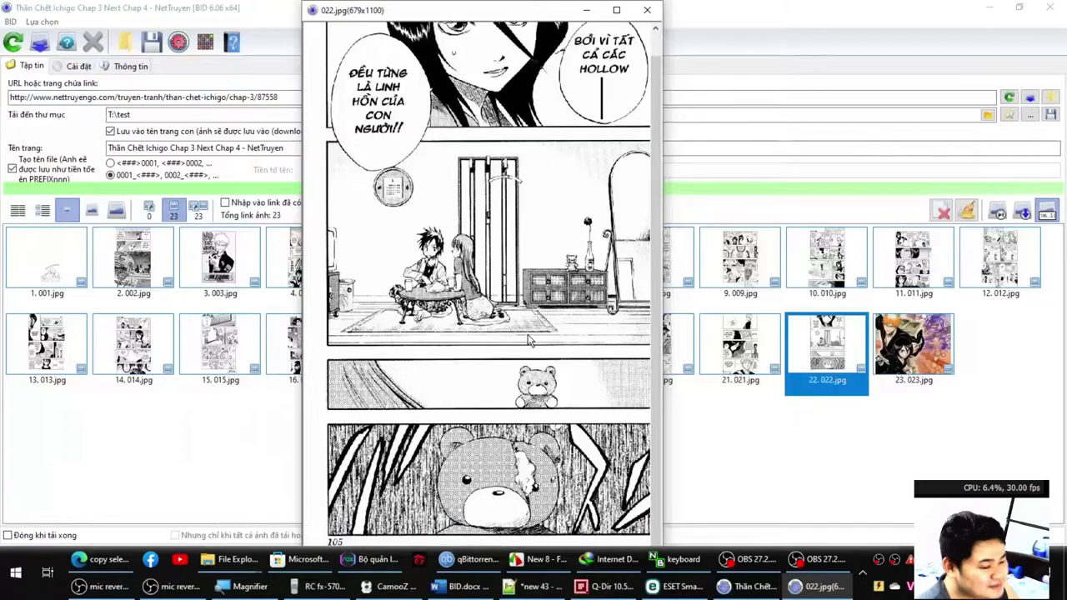
left_click(651, 12)
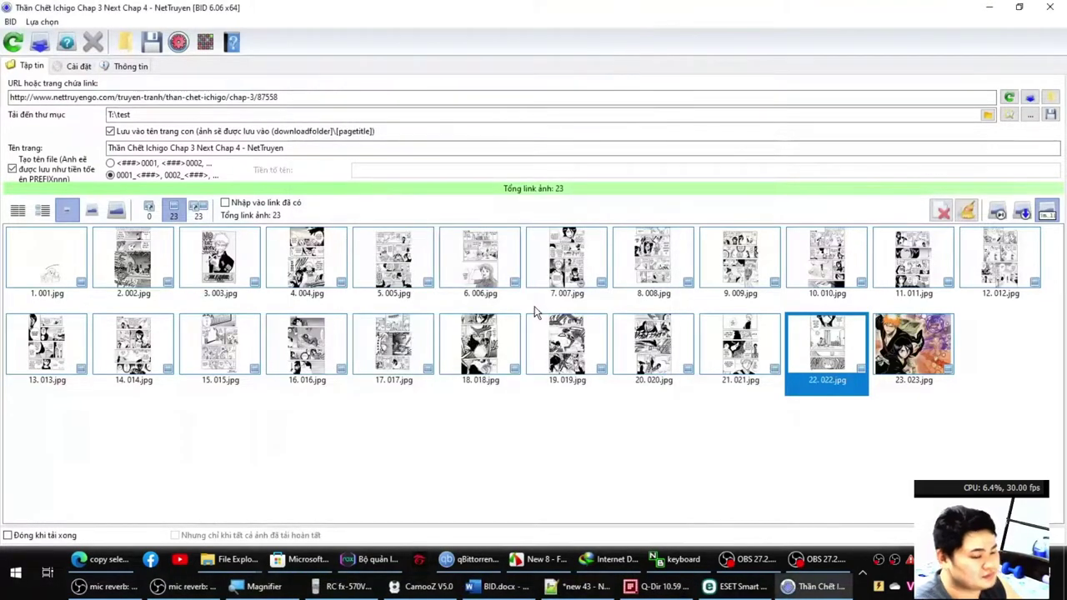
key("alt+Tab")
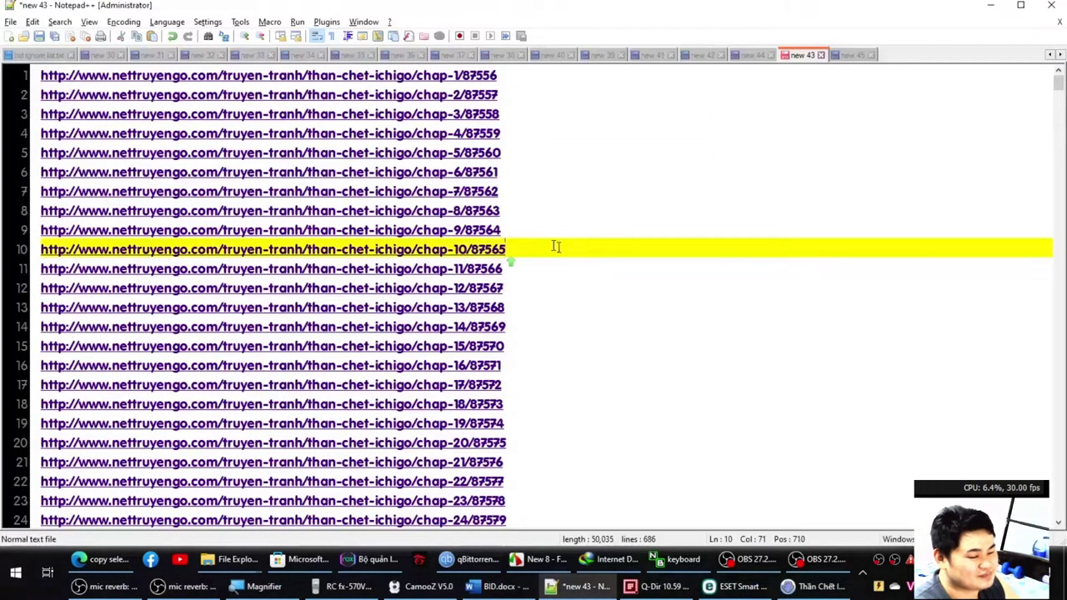
key("ctrl+a")
scroll(767, 467, "down", 12)
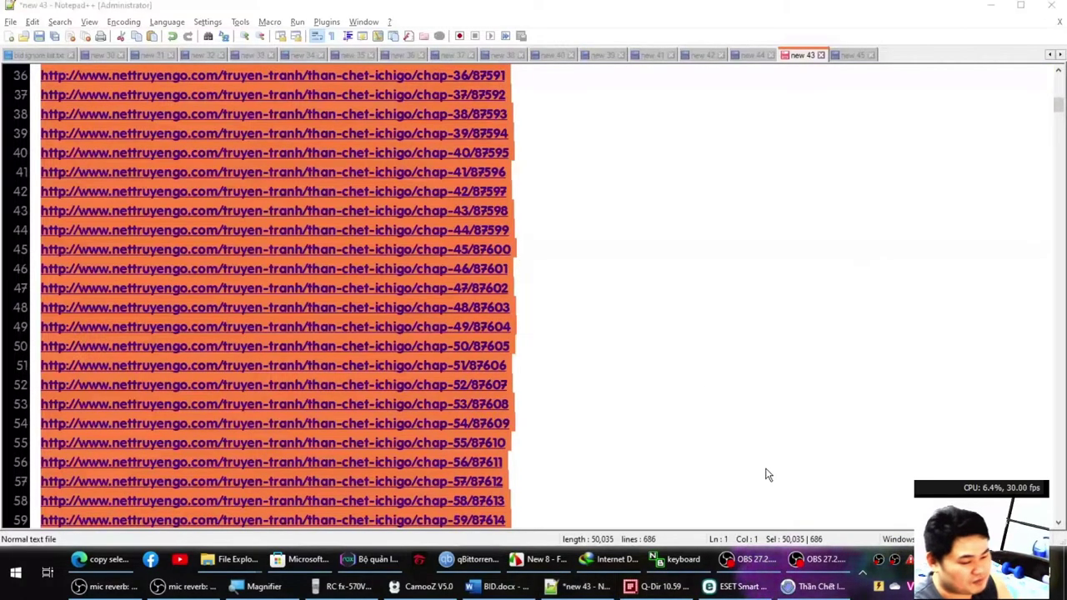
Launch BID Queue Manager via a 'queue' search and set existing files to be renamed.
key("super")
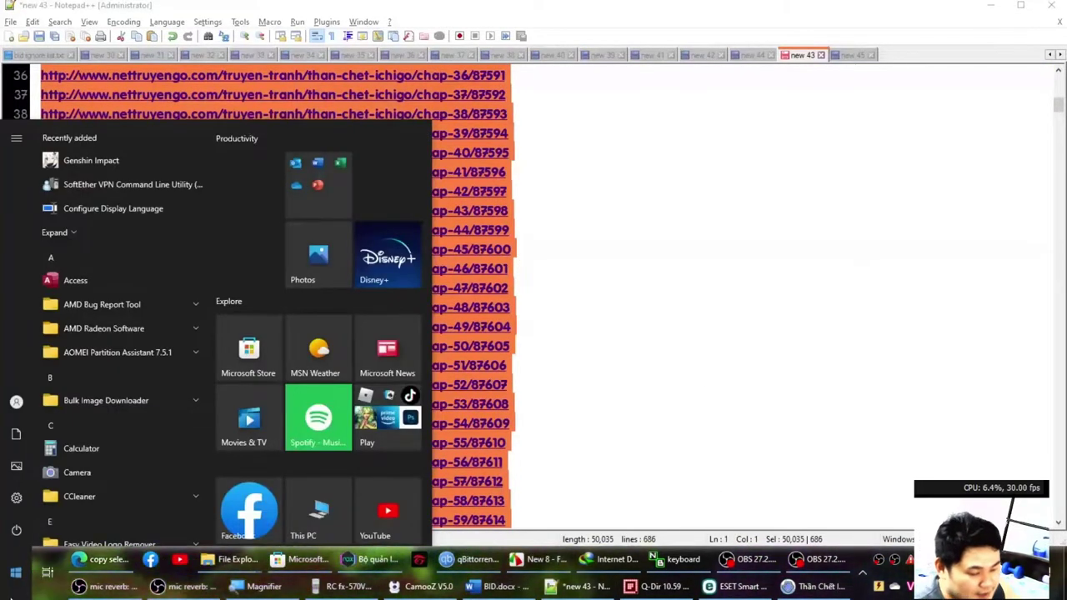
type("qUEUE")
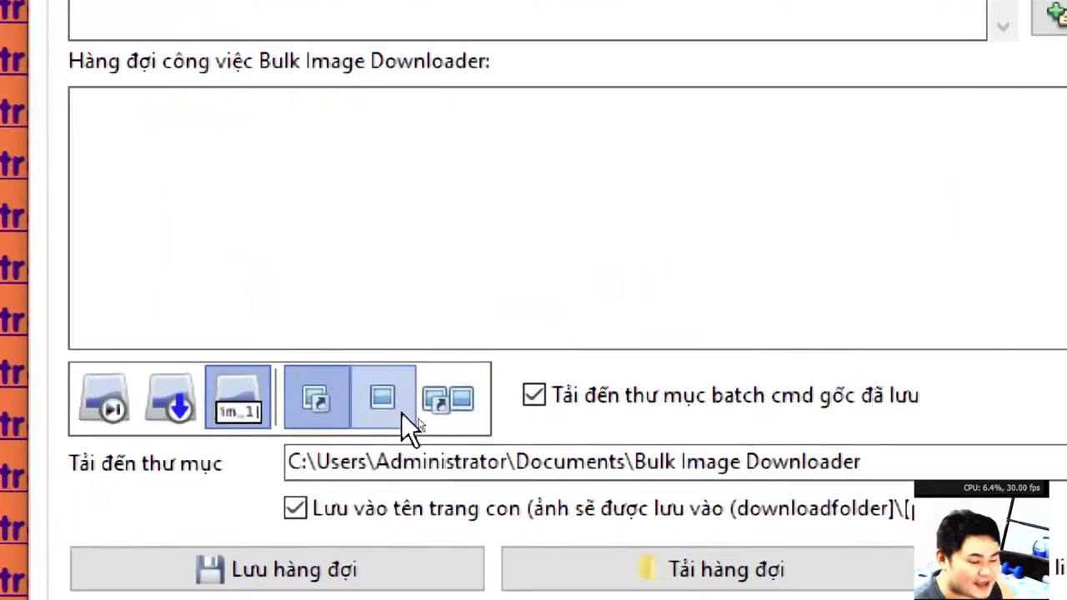
left_click(403, 417)
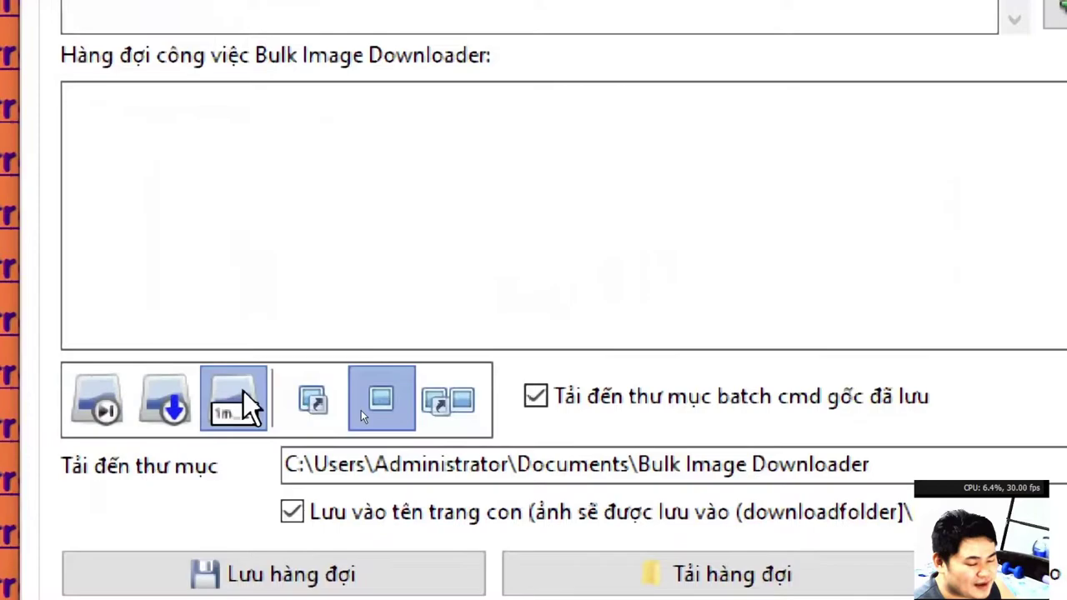
left_click(91, 410)
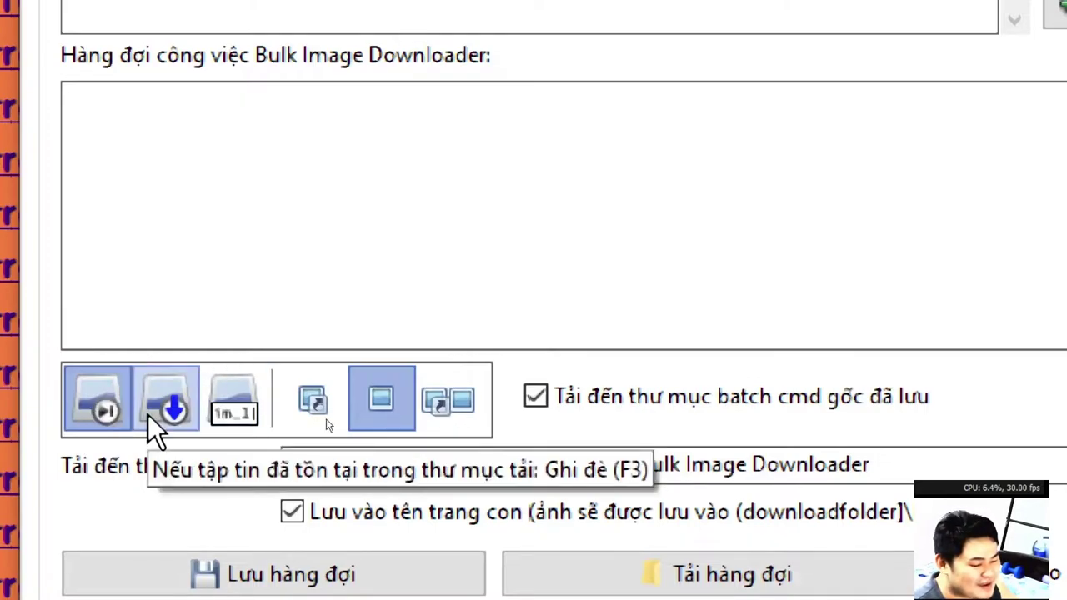
left_click(245, 411)
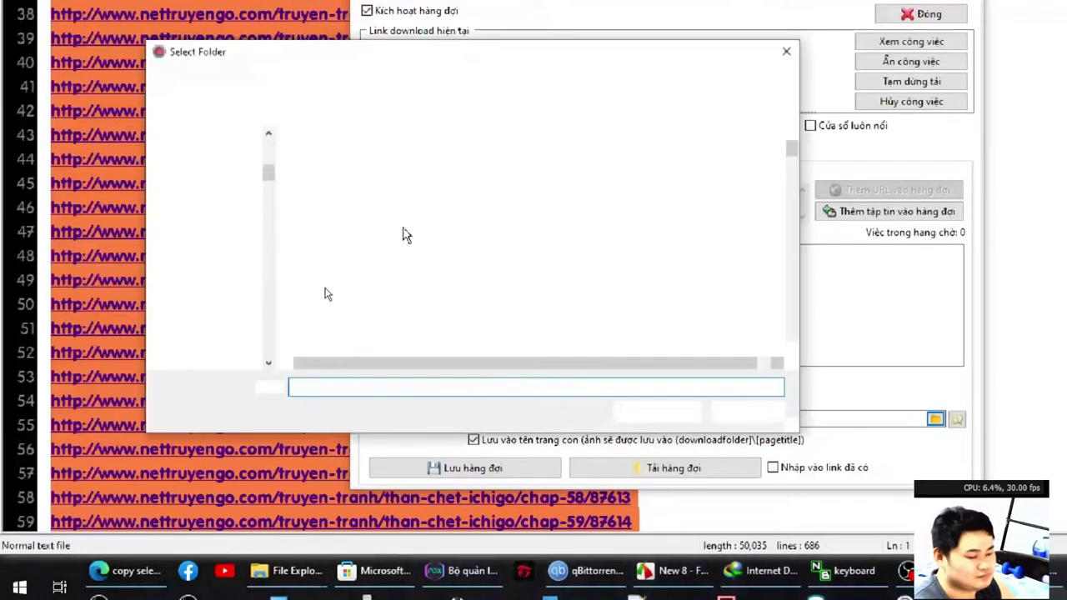
Go to T:\test, create a new folder named bleach, and open it.
type("T:")
key("Return")
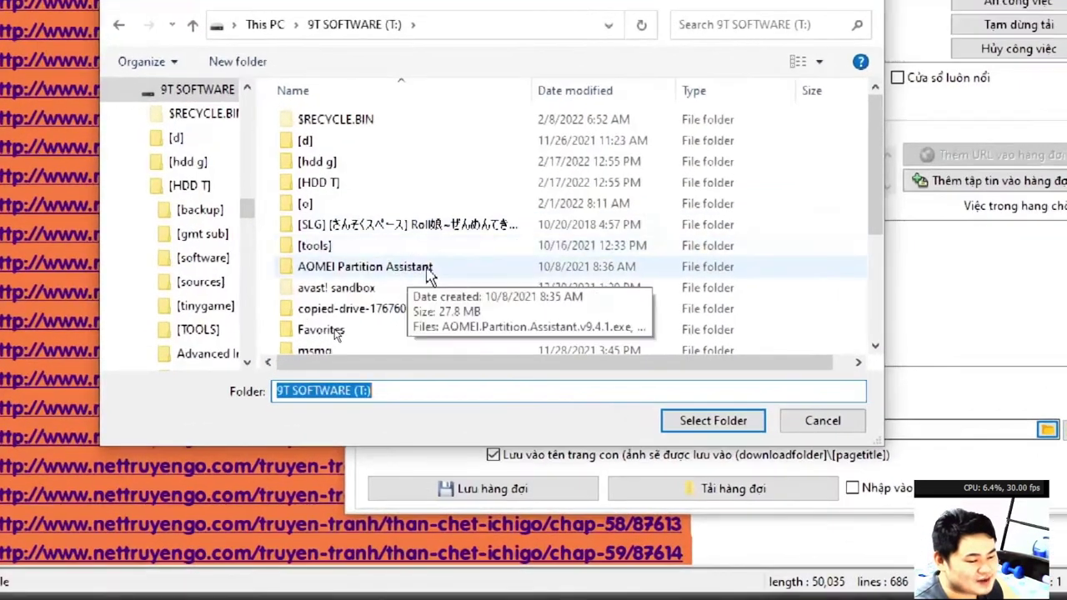
scroll(421, 269, "down", 3)
left_click(420, 268)
left_click(377, 281)
double_click(375, 282)
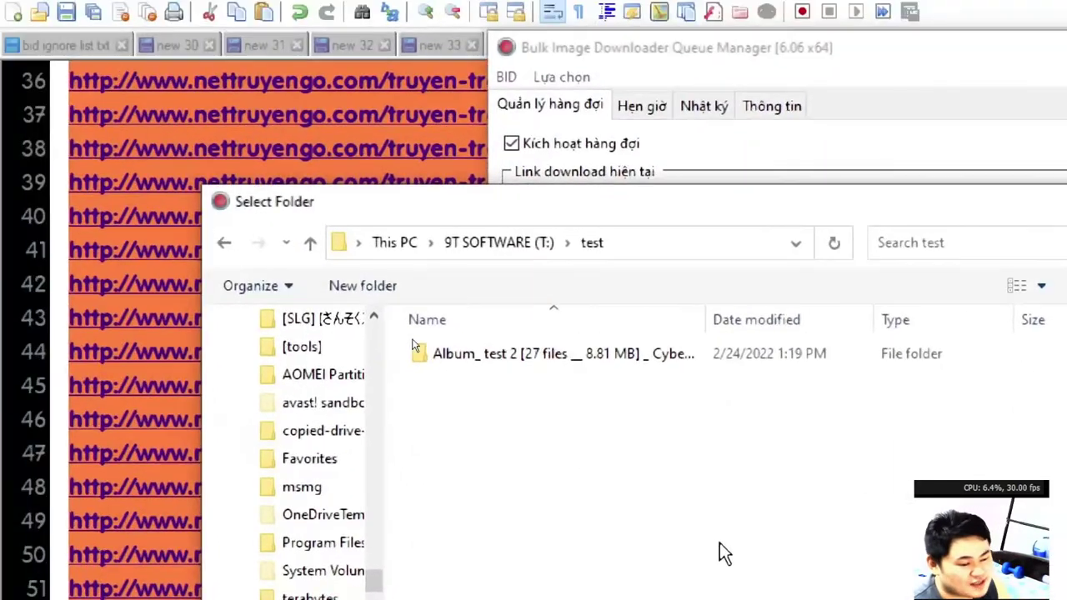
key("ctrl+shift+n")
type("ichi")
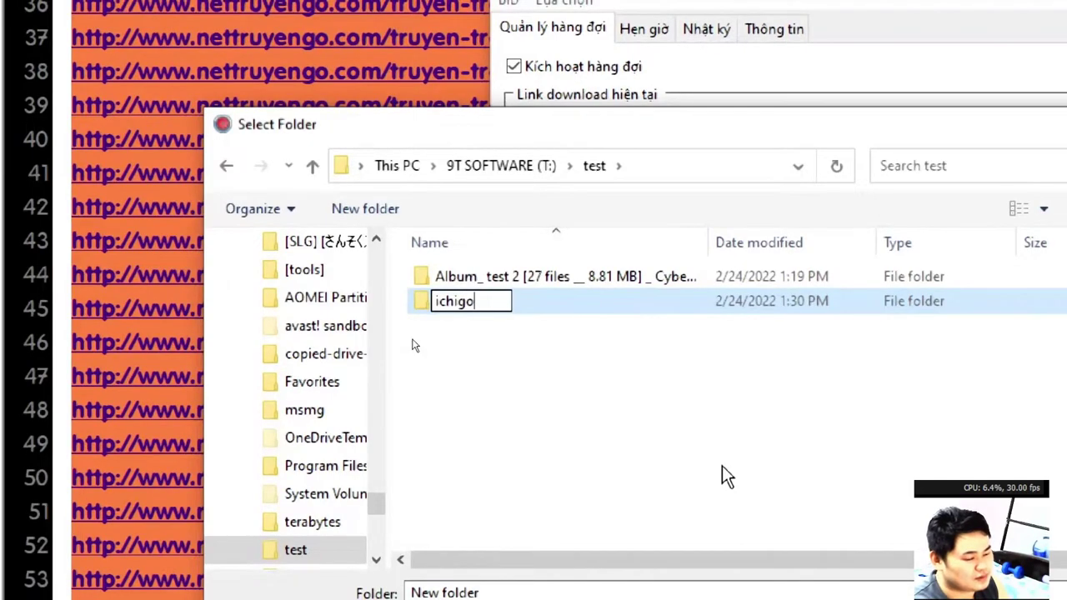
type("go")
key("Return")
type("bleach")
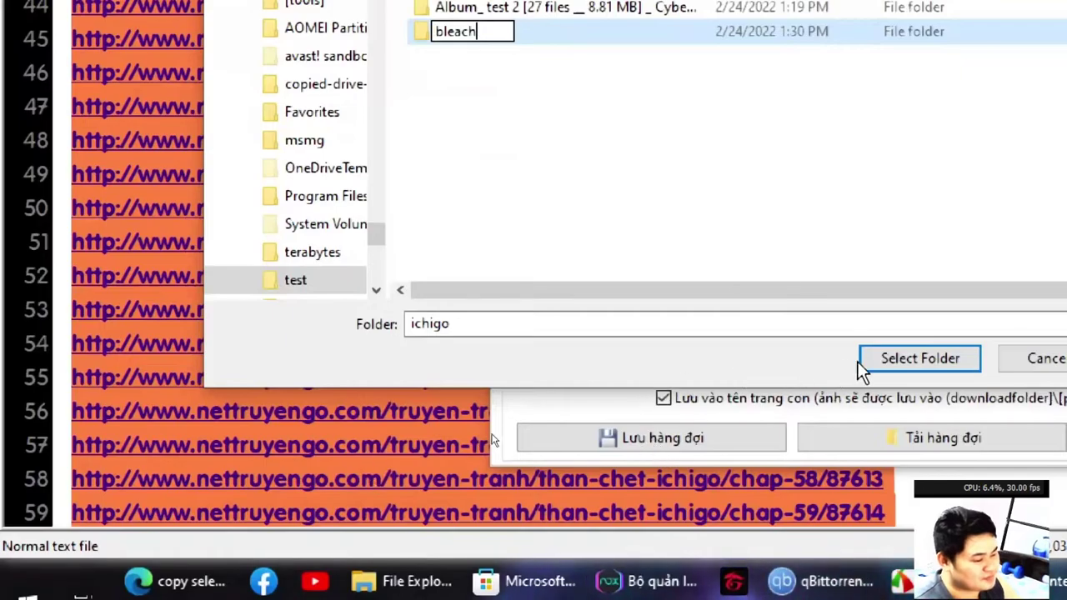
left_click(862, 364)
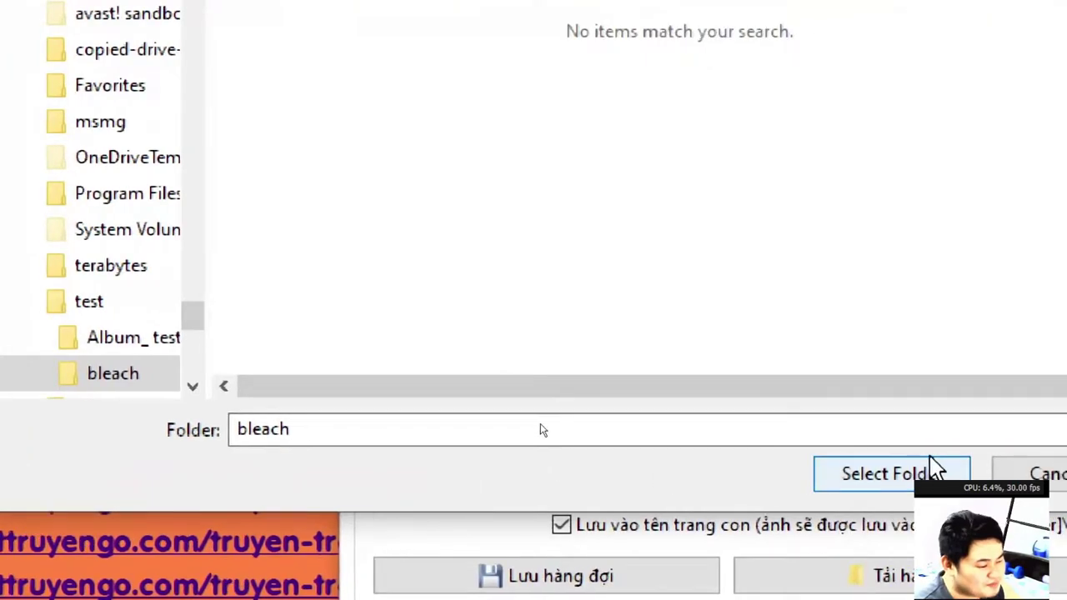
Choose T:\test\bleach as the download folder and paste the chapter URLs into the link box.
left_click(936, 469)
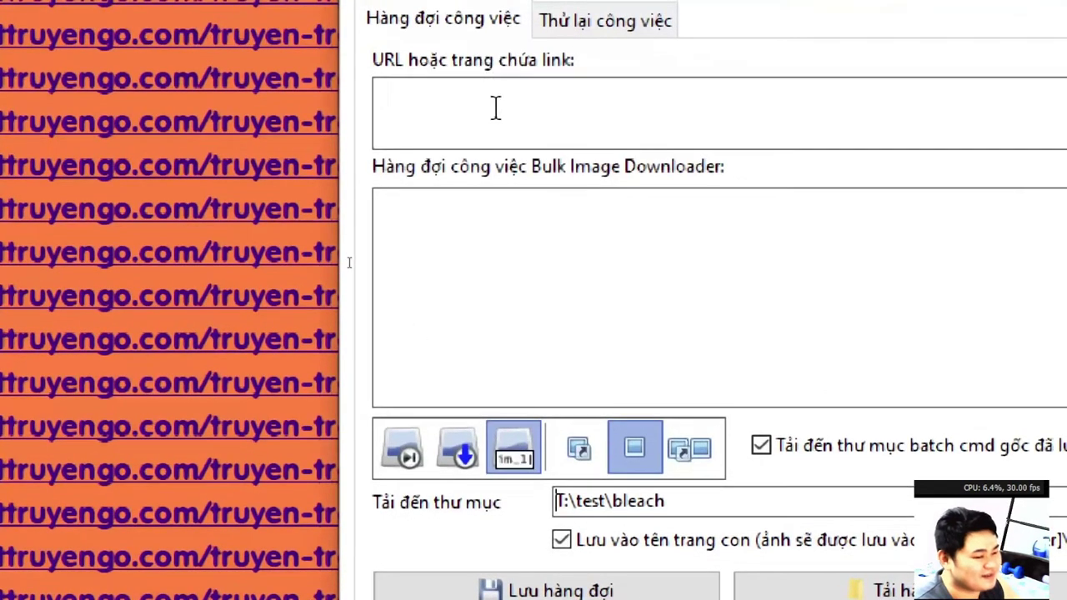
left_click(497, 109)
type("http://www.nettruyengo.com/truyen-tranh/than-chet-ichigo/chap-684/274805 http://www.nettruyengo.com/truyen-tranh/than-chet-ichigo/chap-685/276379 http://www.nettruyengo.com/truyen-tranh/than-chet-ichigo/chap-686/280557")
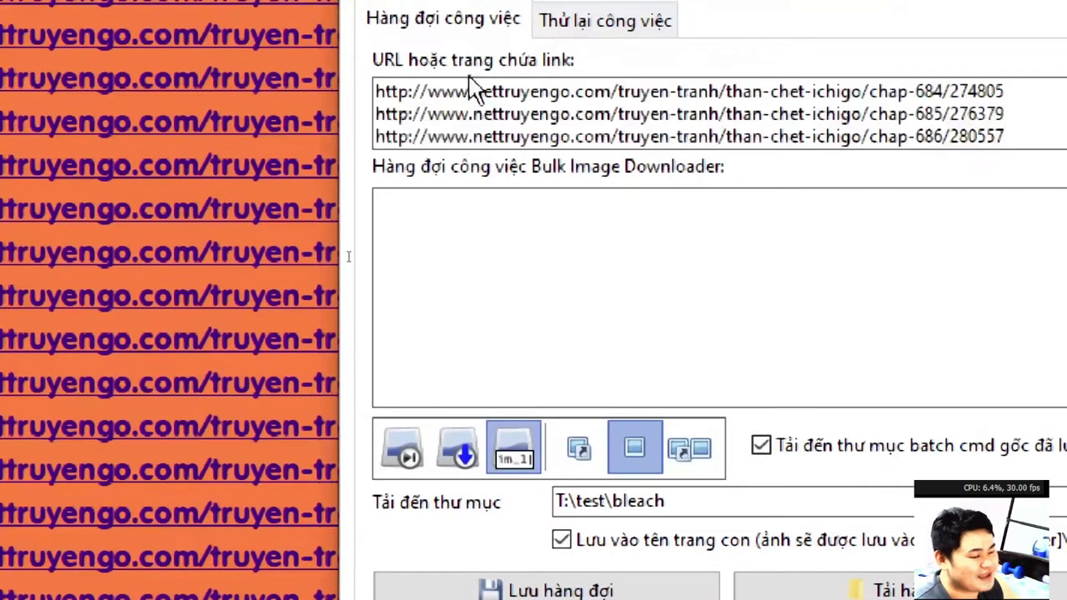
scroll(890, 129, "up", 6)
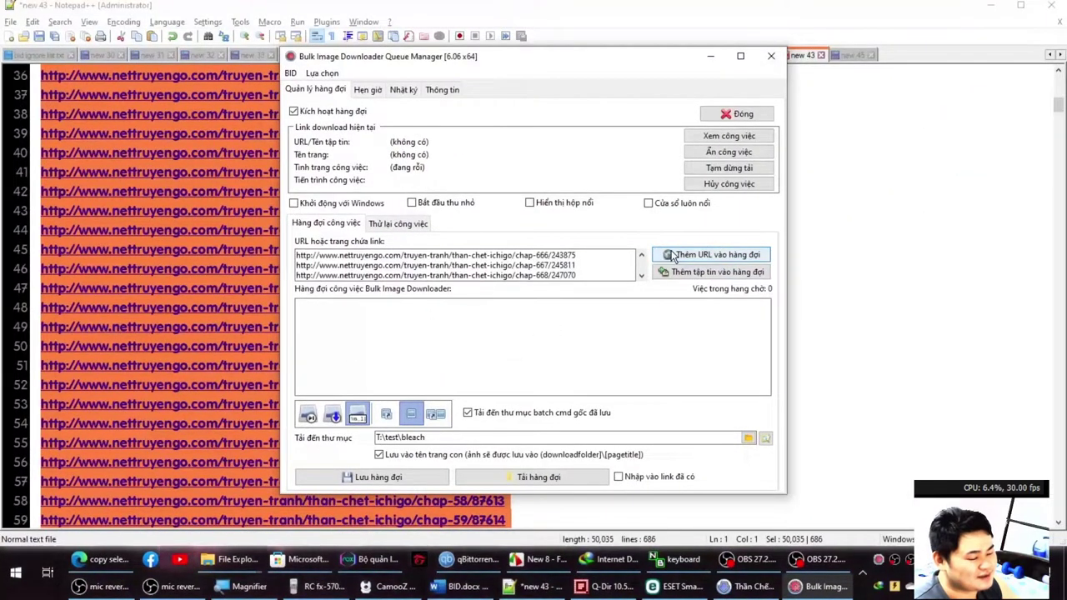
left_click(333, 117)
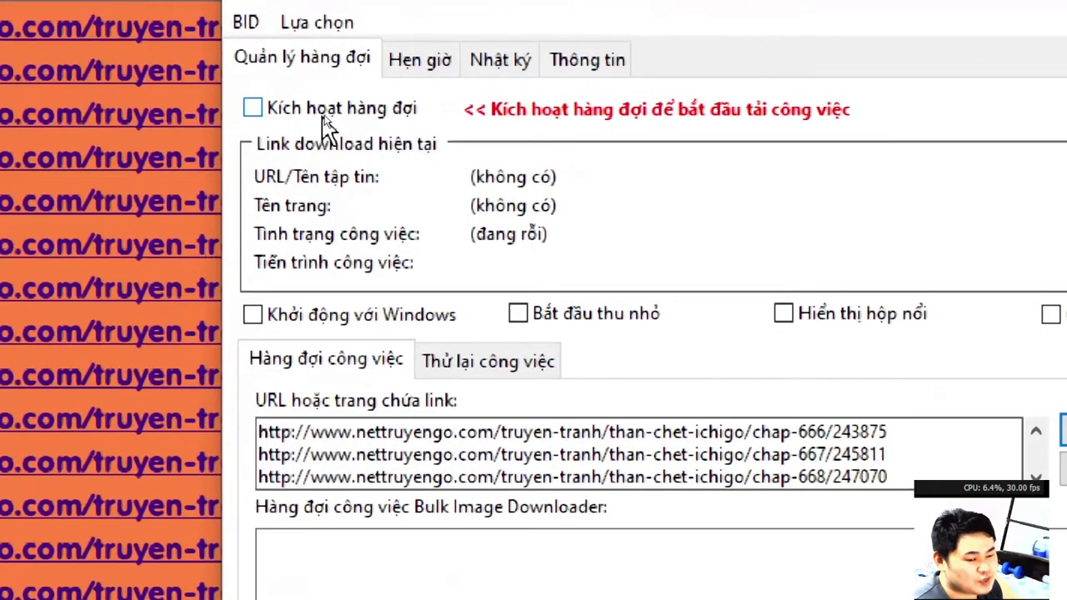
left_click(325, 123)
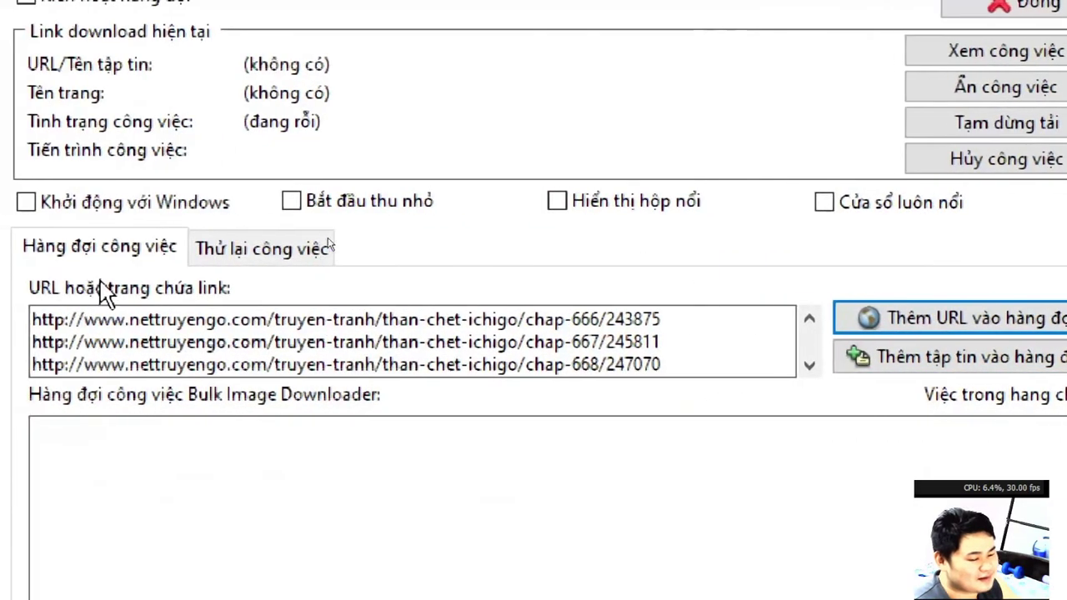
Select all pasted chapter links and add them to the download queue.
key("ctrl+a")
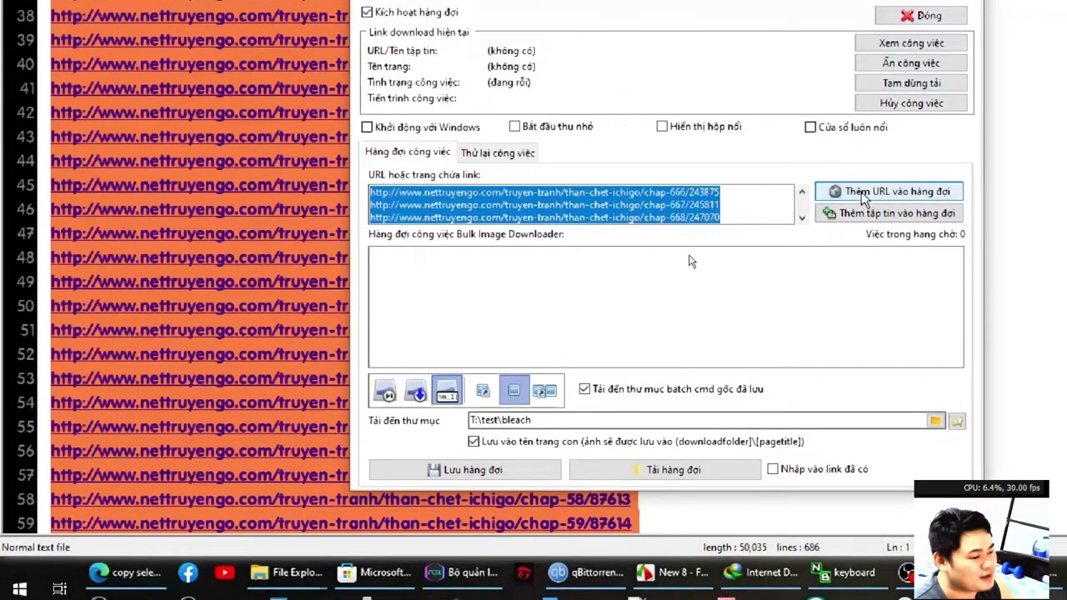
left_click(435, 198)
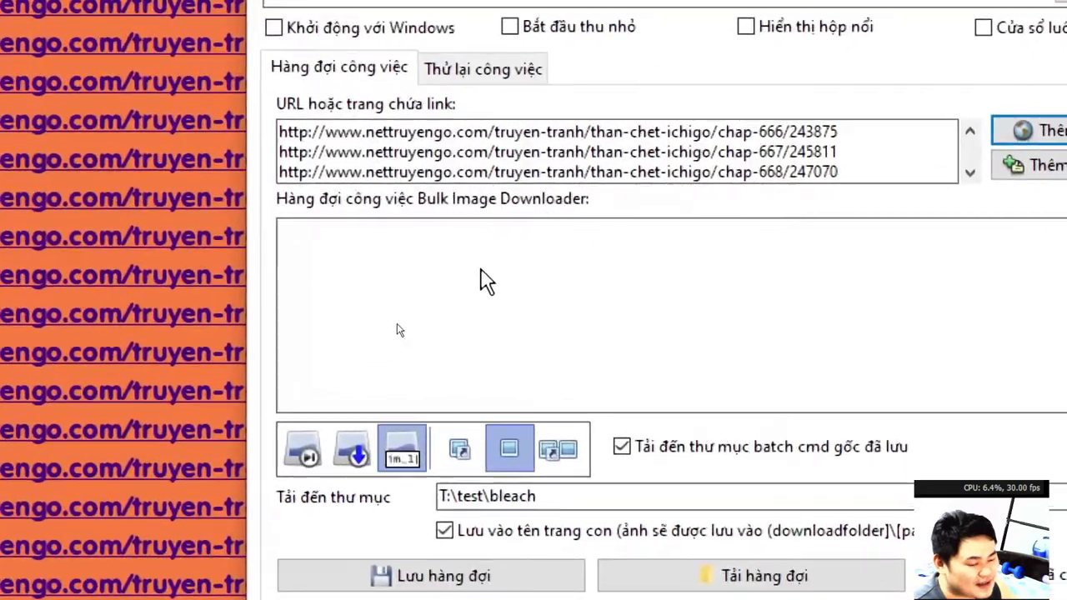
left_click(488, 126)
key("ctrl+a")
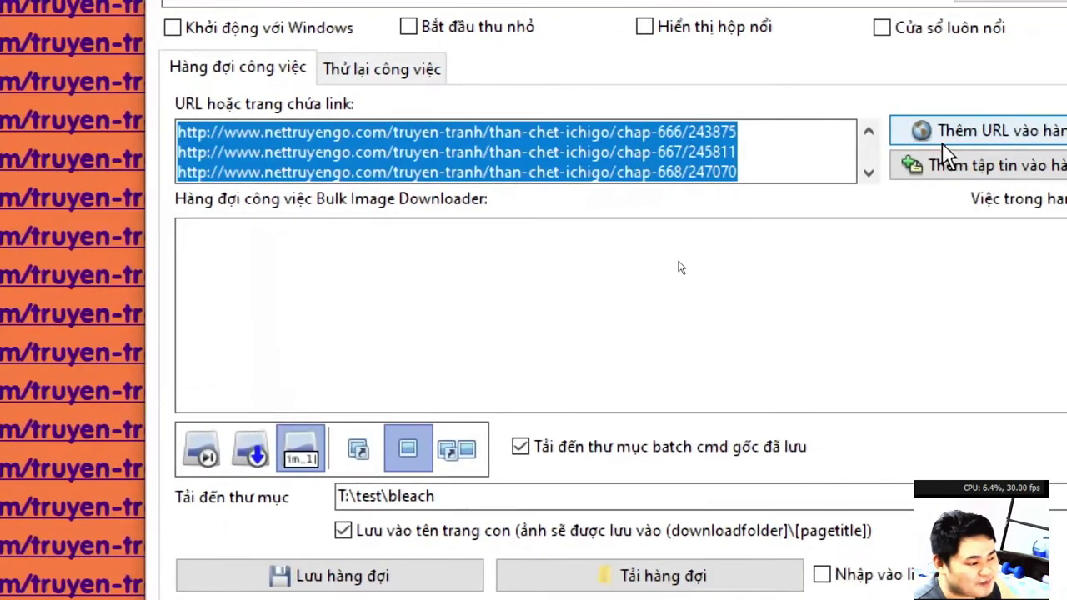
left_click(944, 143)
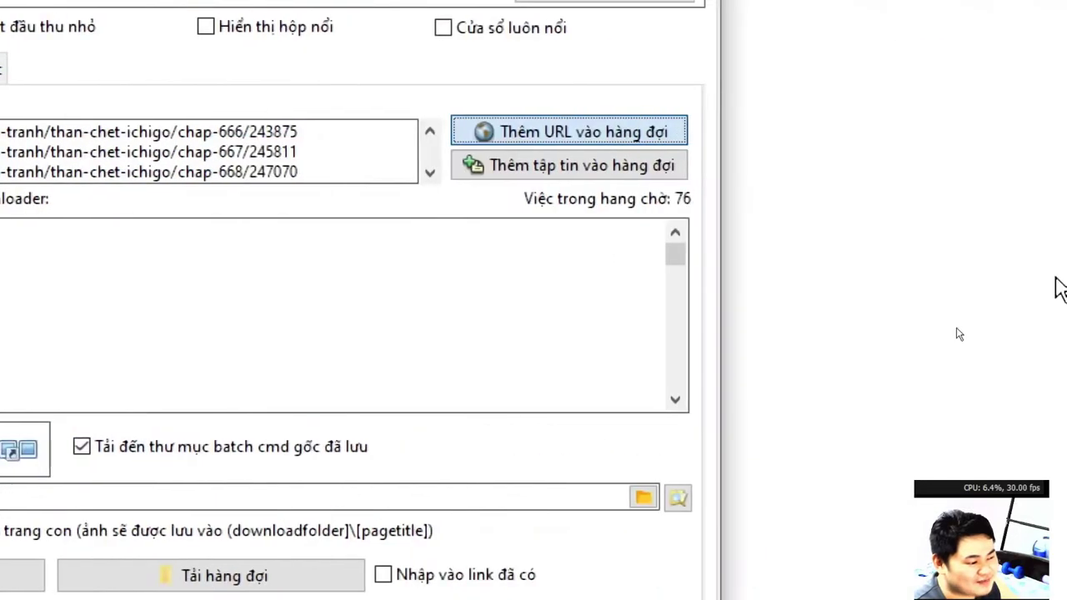